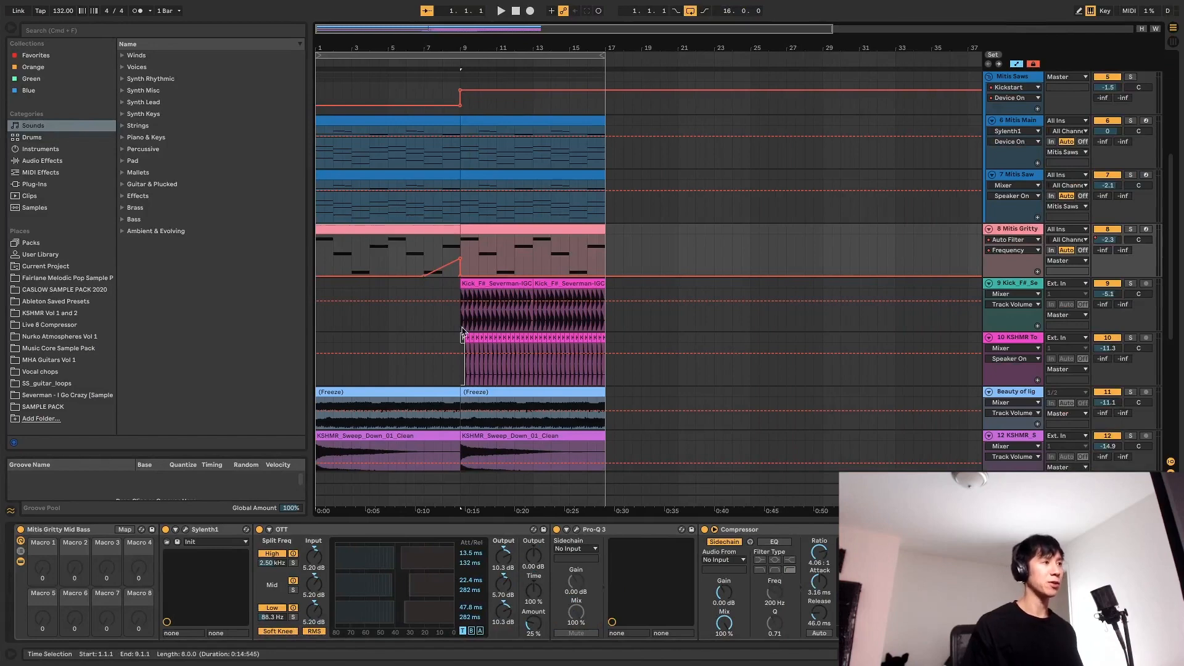
Look over the Mitis lead, saw, bass and kick tracks and play the arrangement from bar 1.
scroll(467, 331, down, 2)
scroll(463, 309, up, 4)
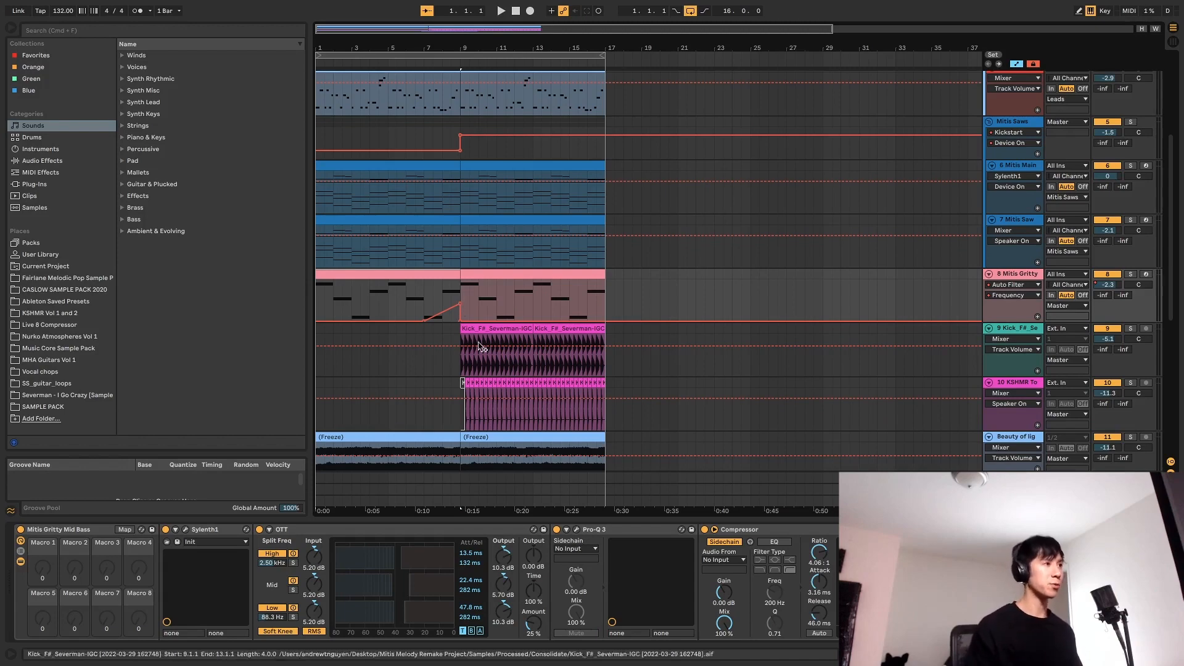
key(space)
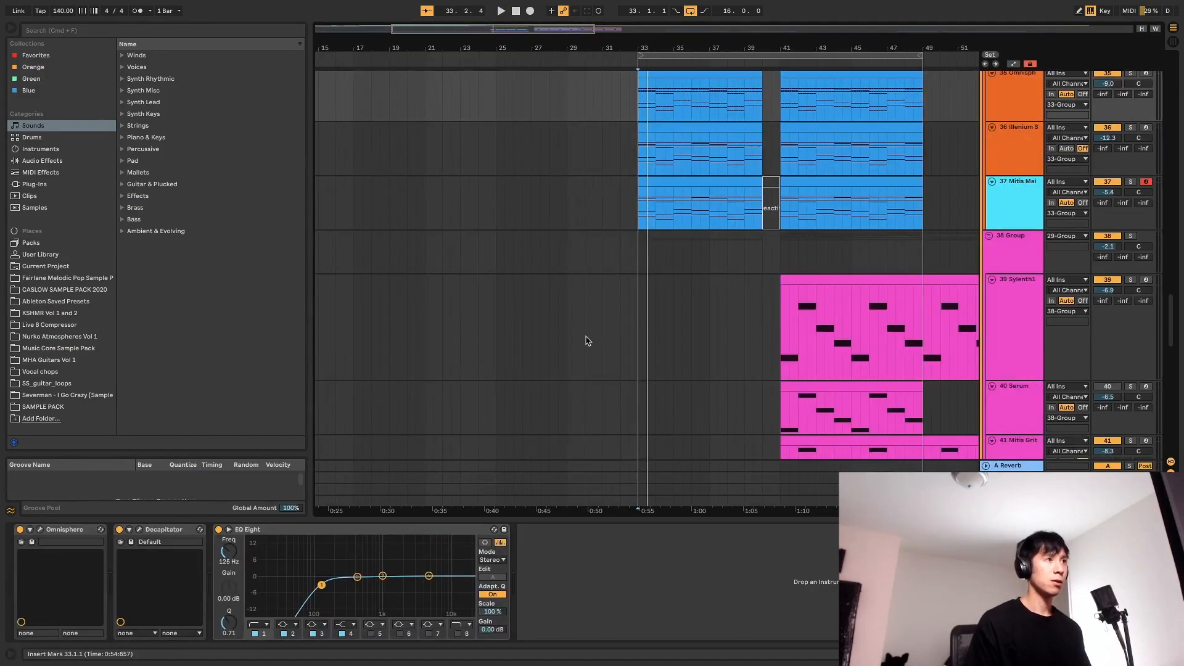
scroll(690, 306, up, 1)
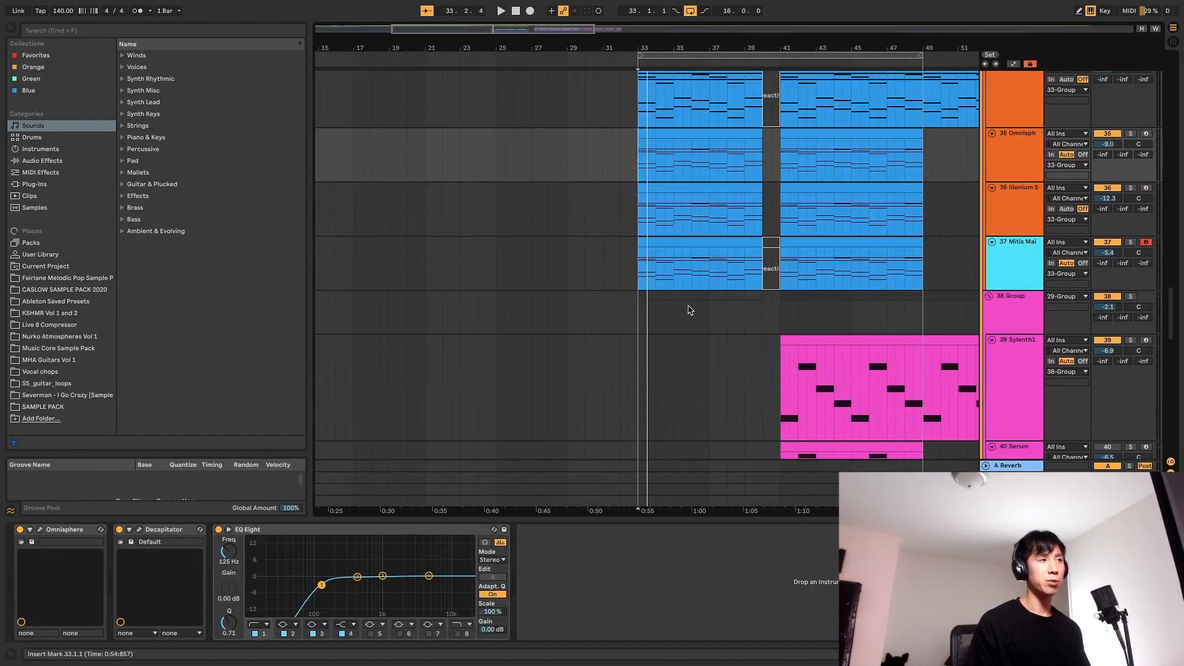
scroll(690, 310, up, 1)
scroll(688, 317, up, 2)
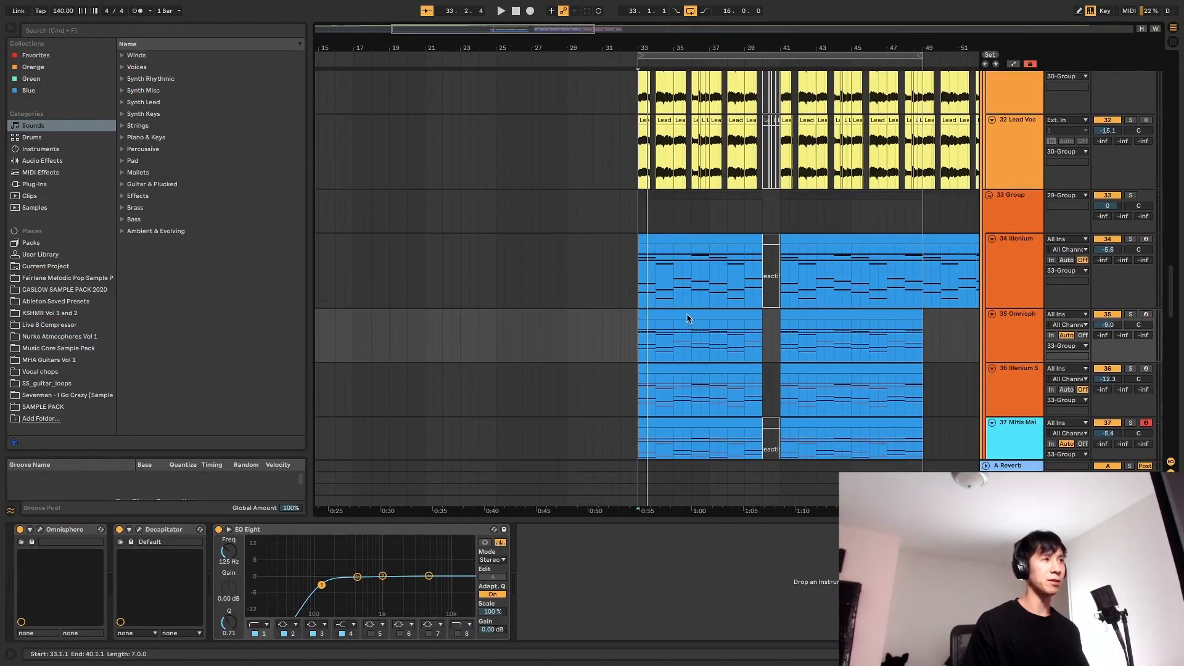
scroll(688, 316, up, 2)
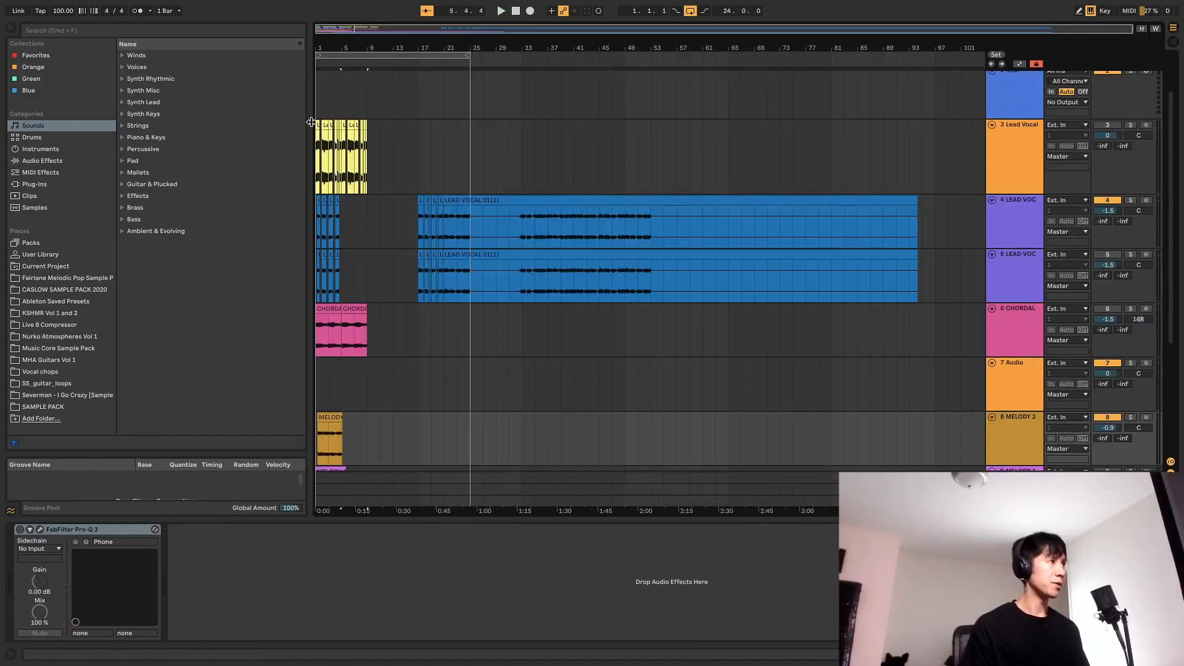
Play the vocal chop arrangement from the first Lead Vocal clip and look over its vocal, CHORDAL, MELODY and Keyscape tracks.
click(319, 124)
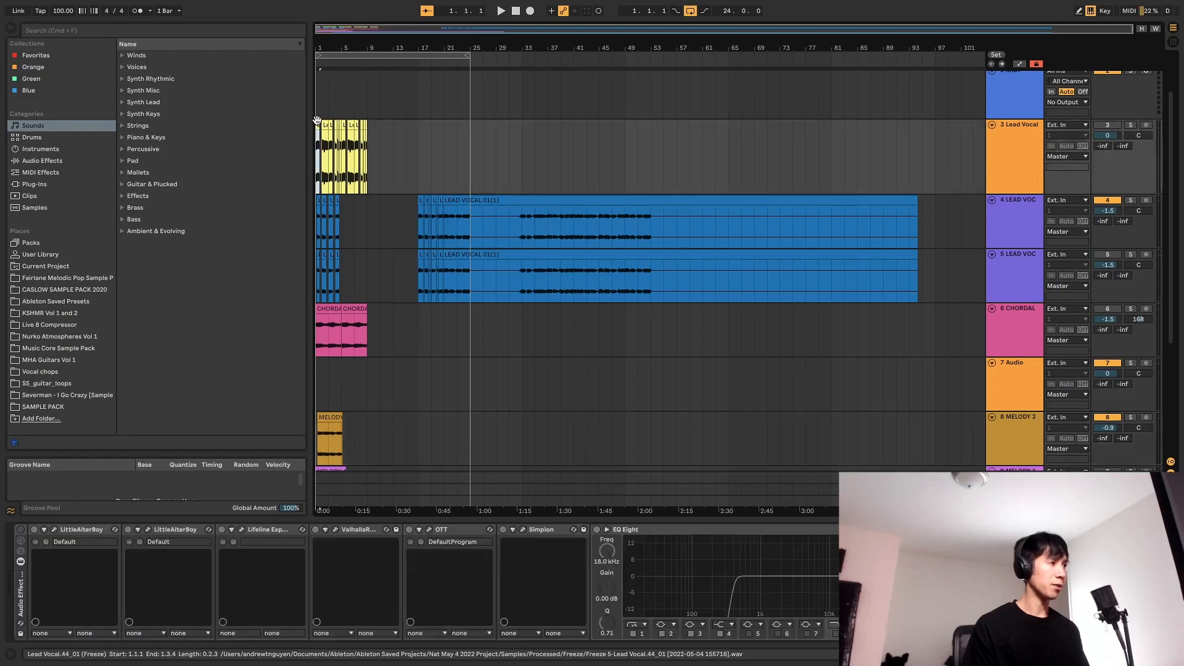
scroll(360, 280, down, 3)
key(space)
scroll(518, 338, up, 5)
scroll(527, 343, down, 2)
scroll(518, 344, down, 2)
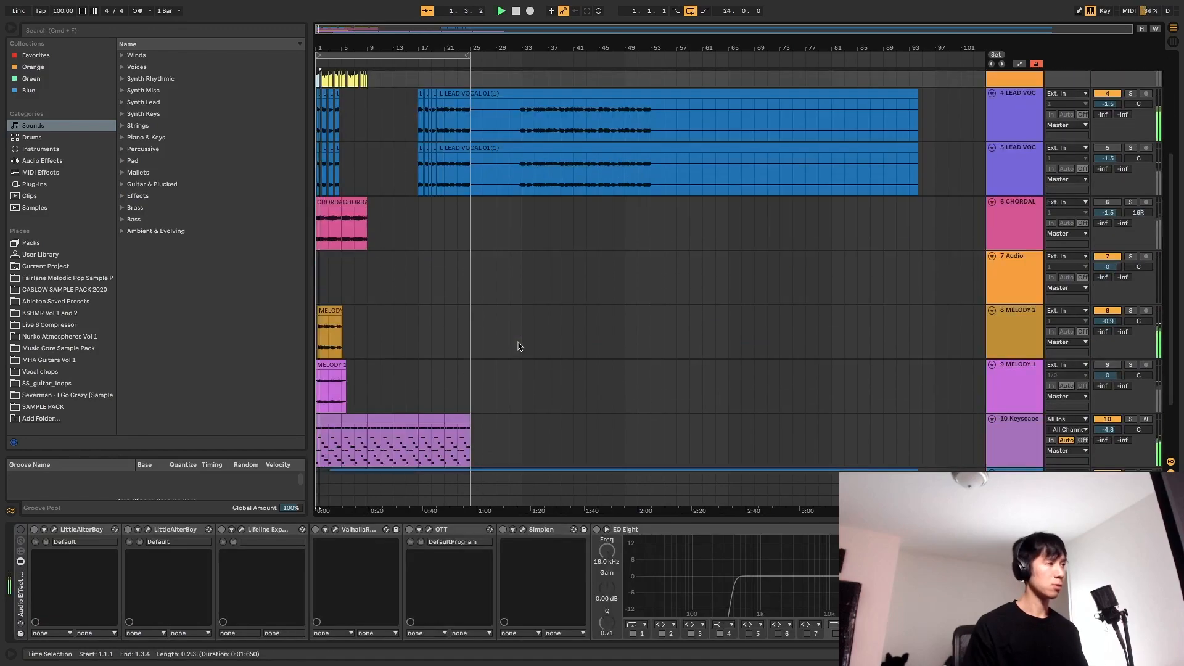
scroll(518, 346, up, 1)
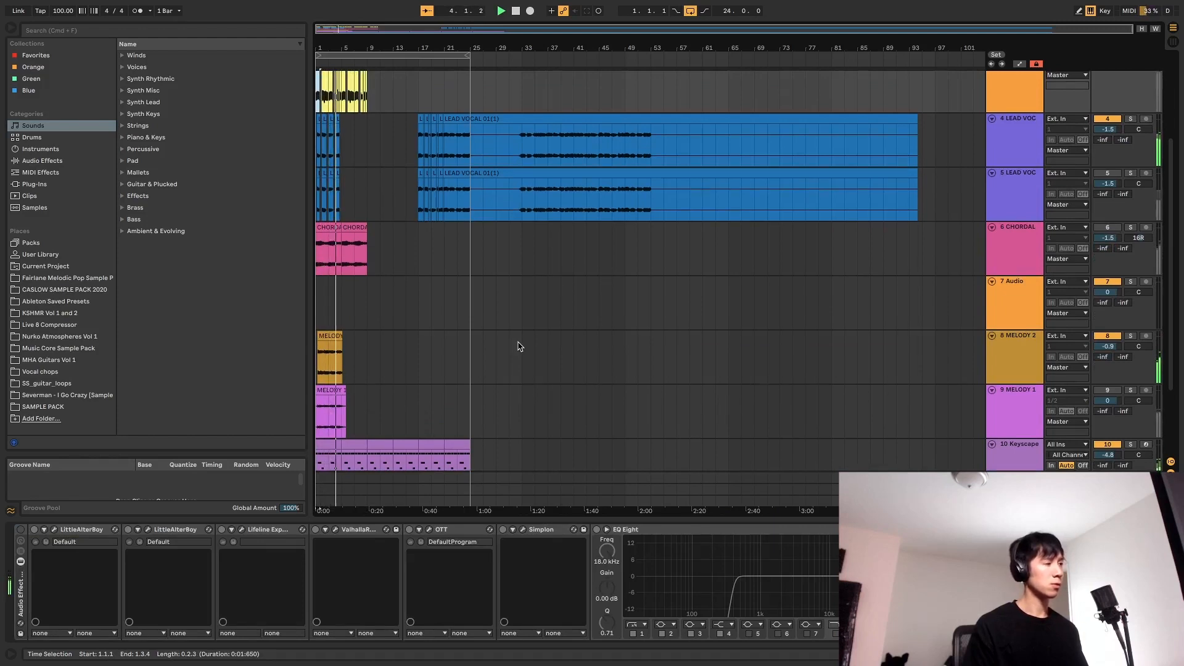
scroll(518, 346, down, 1)
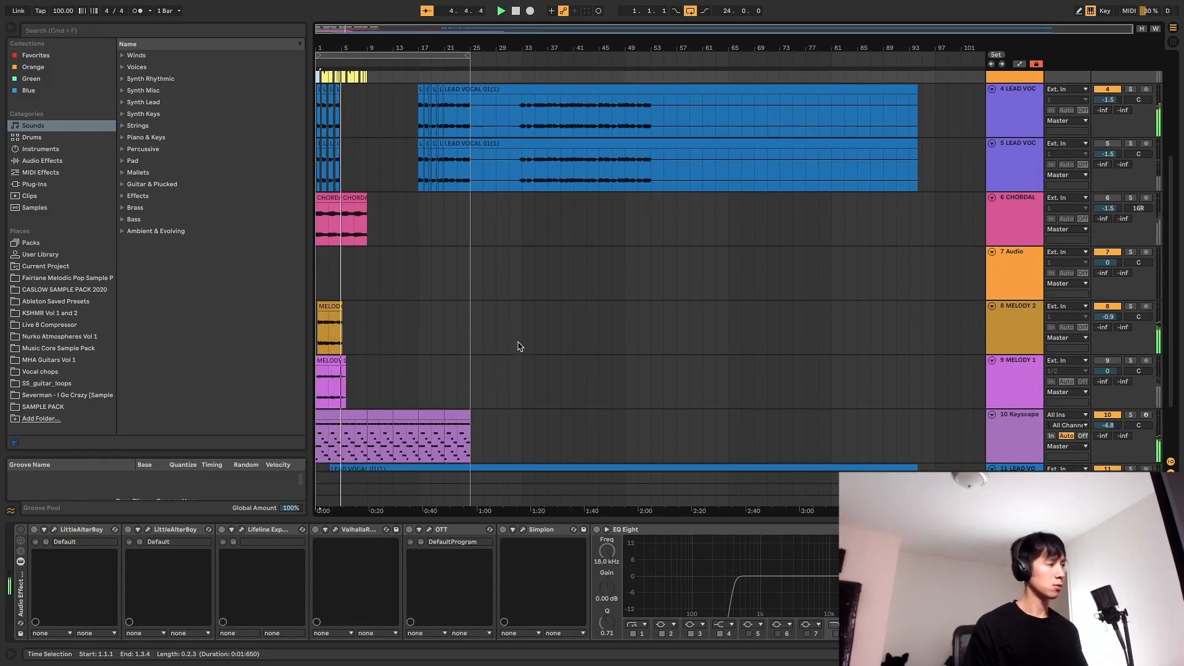
scroll(518, 346, down, 3)
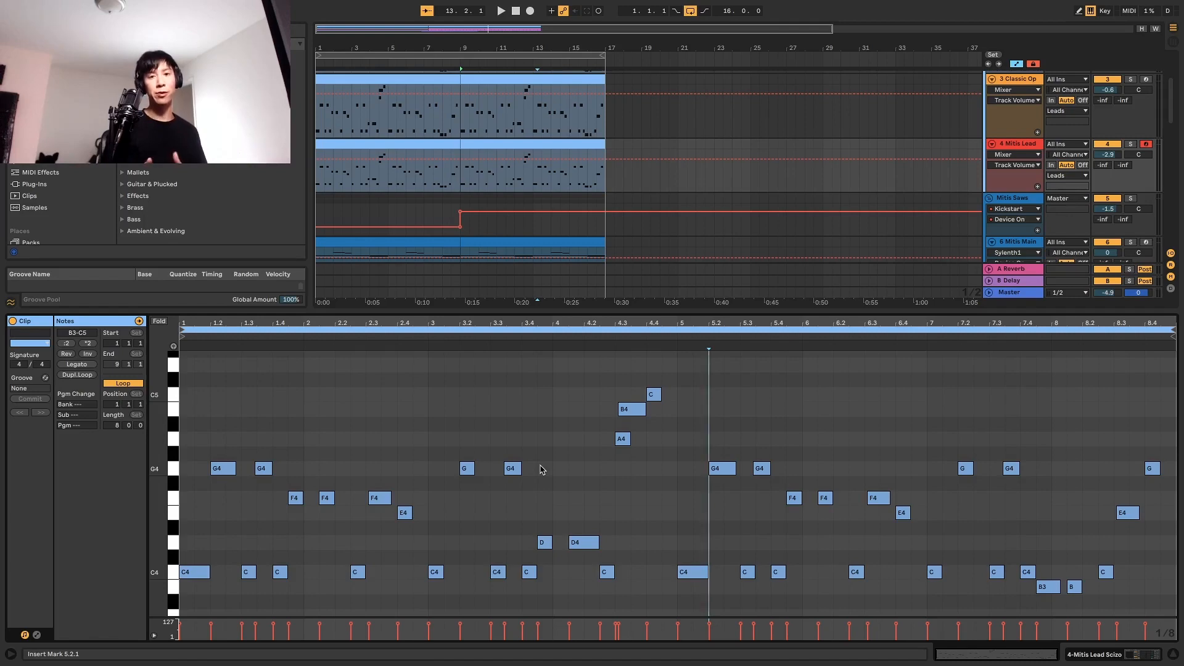
Highlight the Mitis lead melody's four note groups in turn, starting at bars 1, 4, 5 and late in bar 7, and clear the selection.
scroll(270, 416, down, 1)
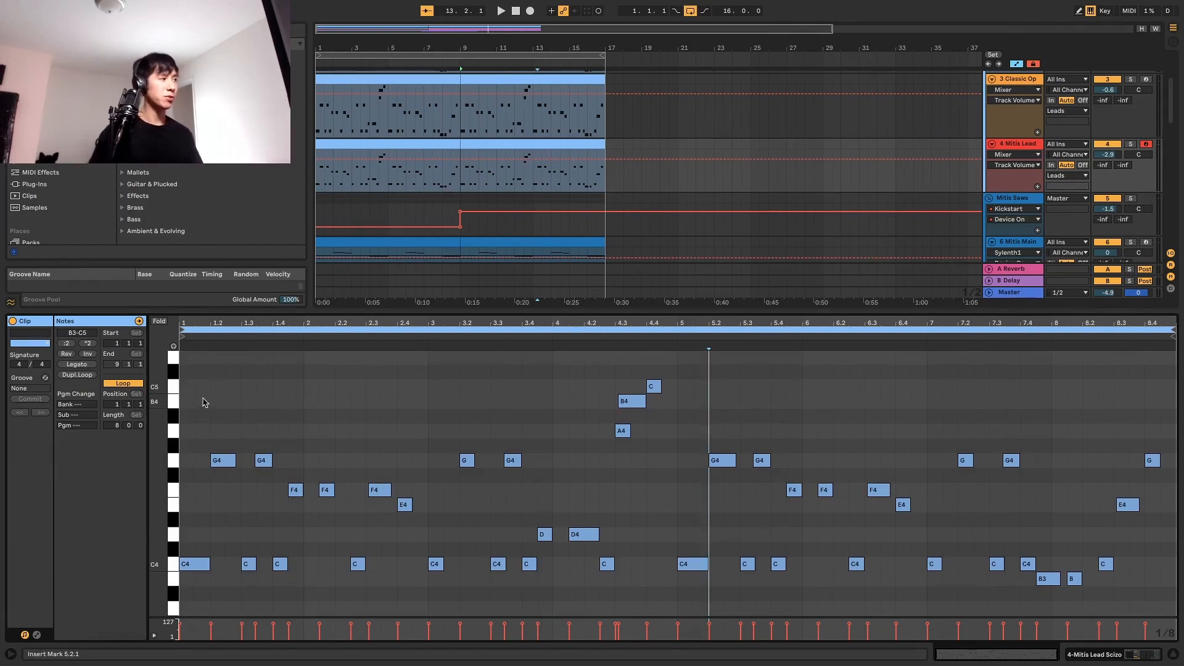
drag(188, 388, 561, 603)
drag(587, 378, 672, 587)
drag(687, 405, 1026, 573)
drag(1040, 434, 1164, 587)
click(552, 432)
Highlight the same four note groups of the lead melody once more, ending with the closing notes from B3 to G4.
drag(193, 387, 553, 587)
drag(568, 372, 662, 580)
drag(707, 385, 1014, 603)
drag(1057, 392, 1153, 601)
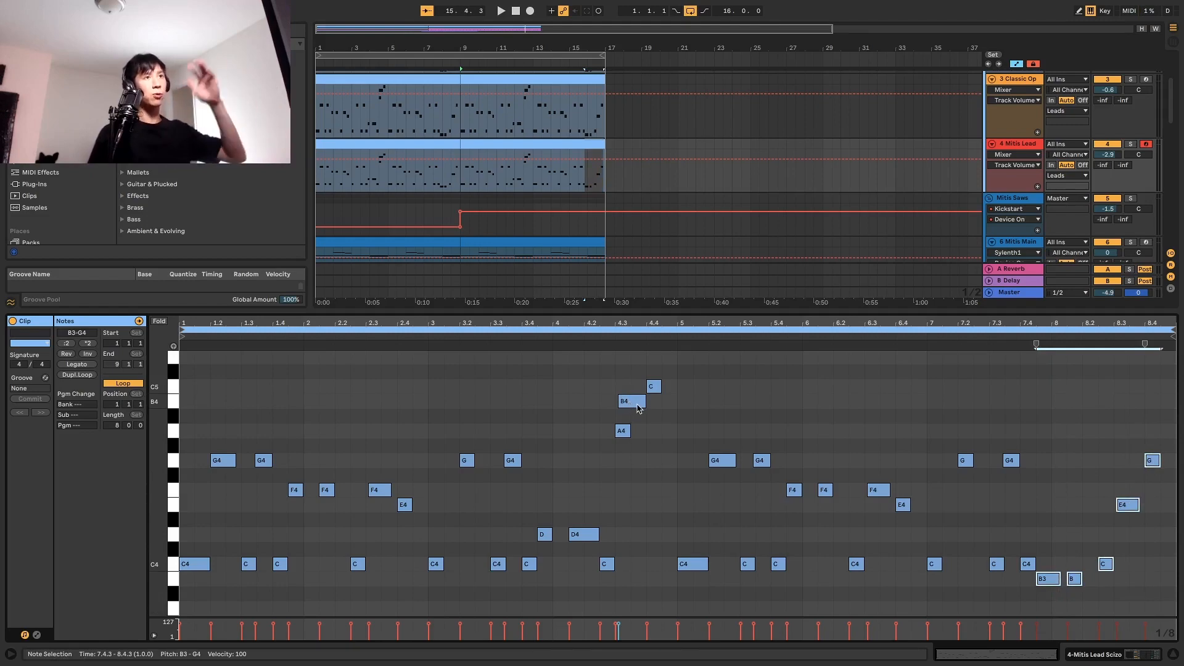
Highlight the melody's closing phrase from late bar 7 through bar 8 twice, deselecting the notes each time.
mouse_move(1030, 377)
mouse_down()
mouse_move(1176, 504)
mouse_move(1179, 601)
mouse_up()
click(1067, 504)
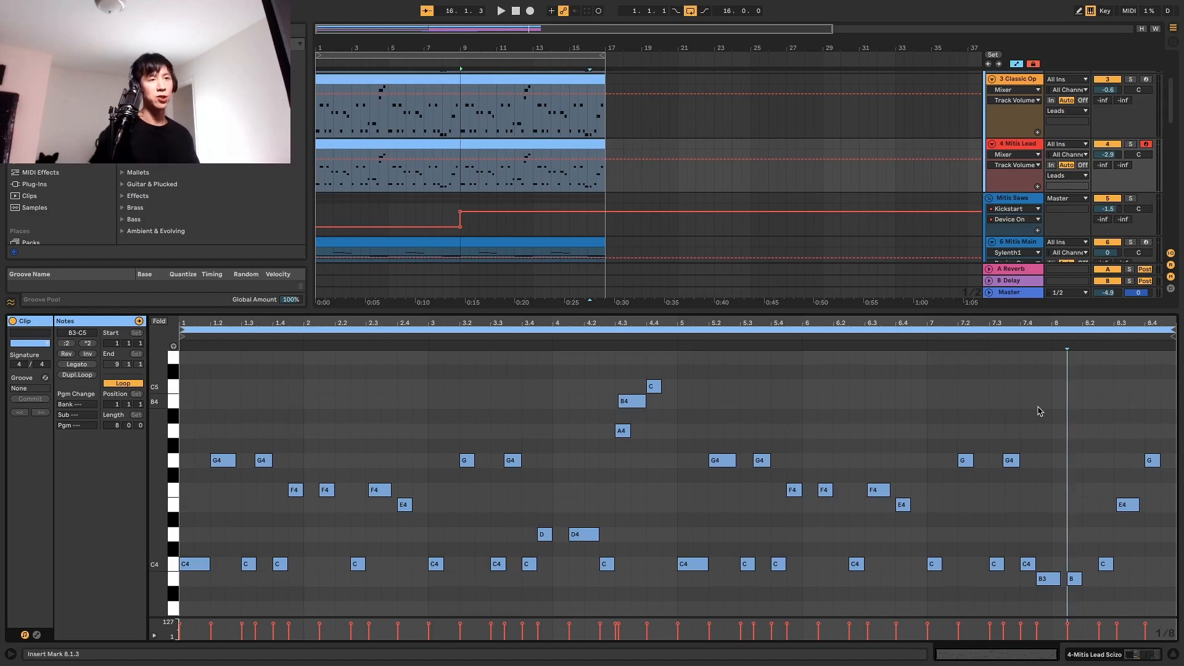
drag(1043, 383, 1161, 608)
click(537, 417)
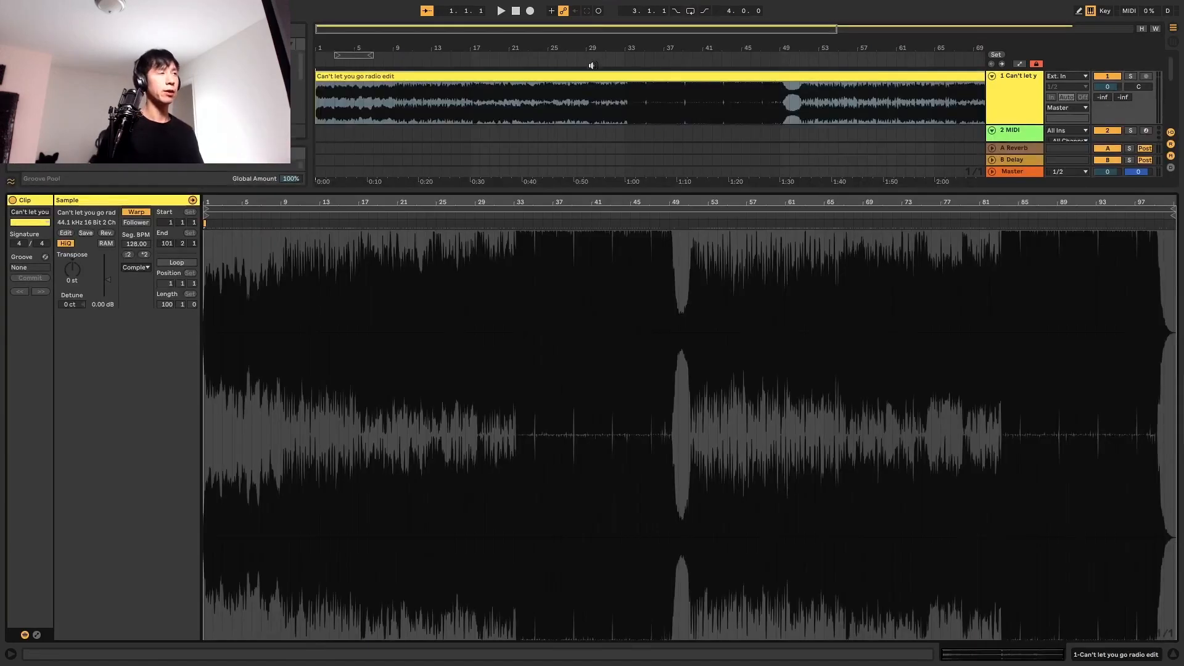
Play the "Can't let you go radio edit" track from bar 29 and set the loop range to 11 bars starting at bar 33.
click(581, 61)
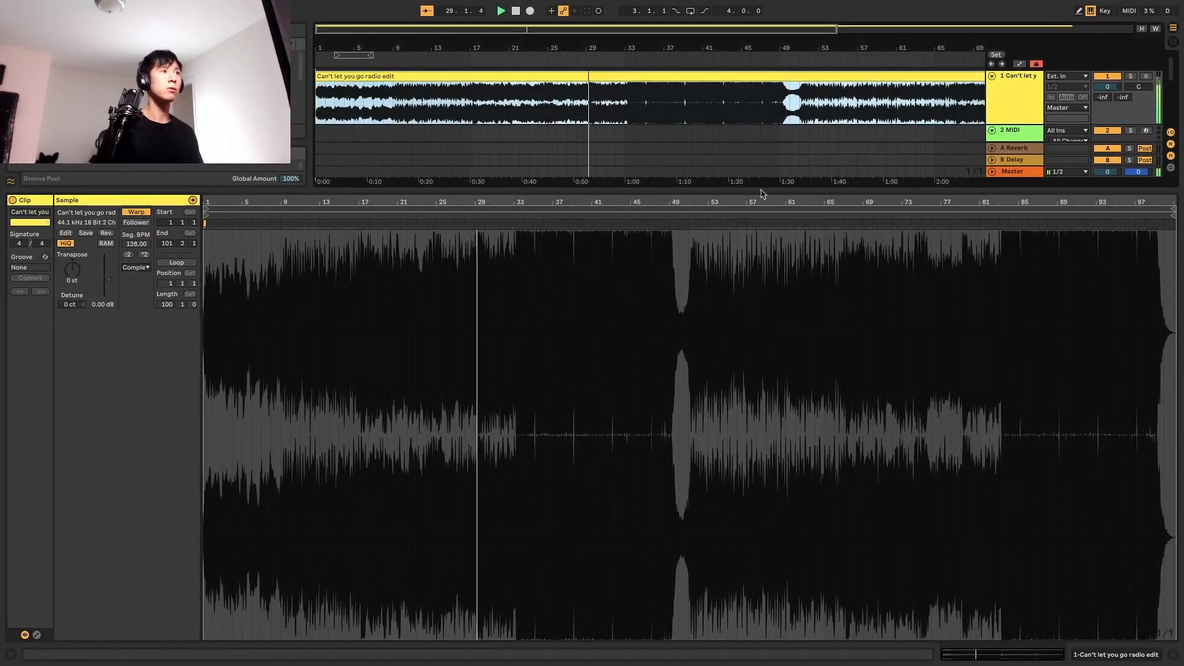
drag(761, 188, 740, 401)
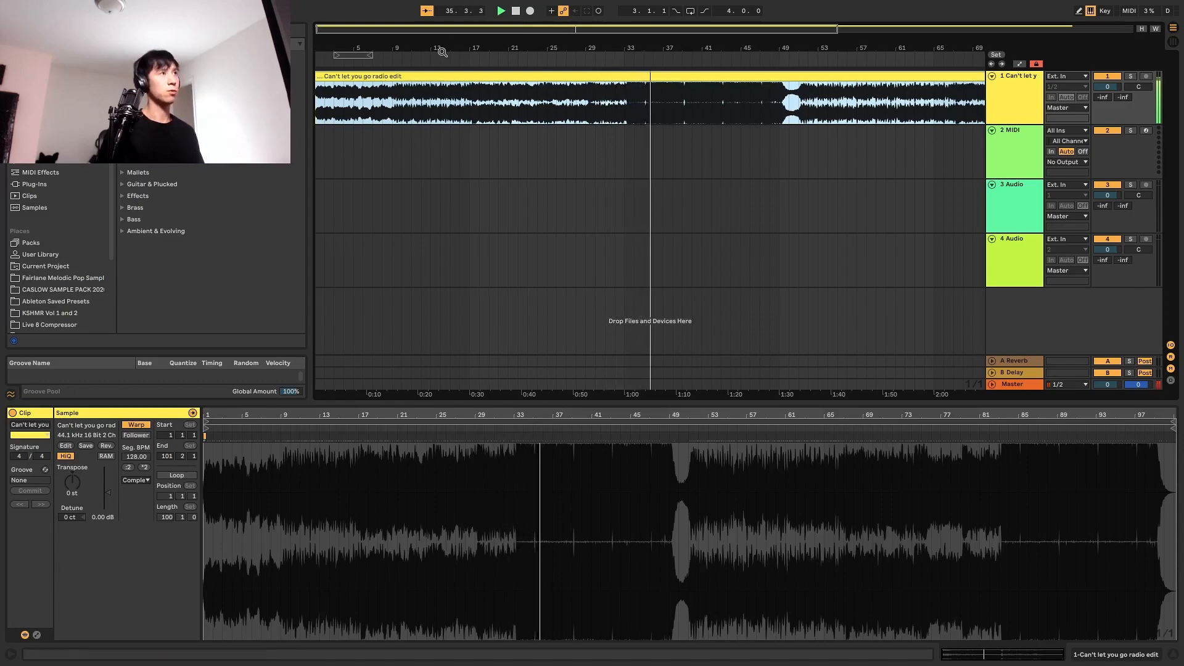
drag(347, 55, 731, 55)
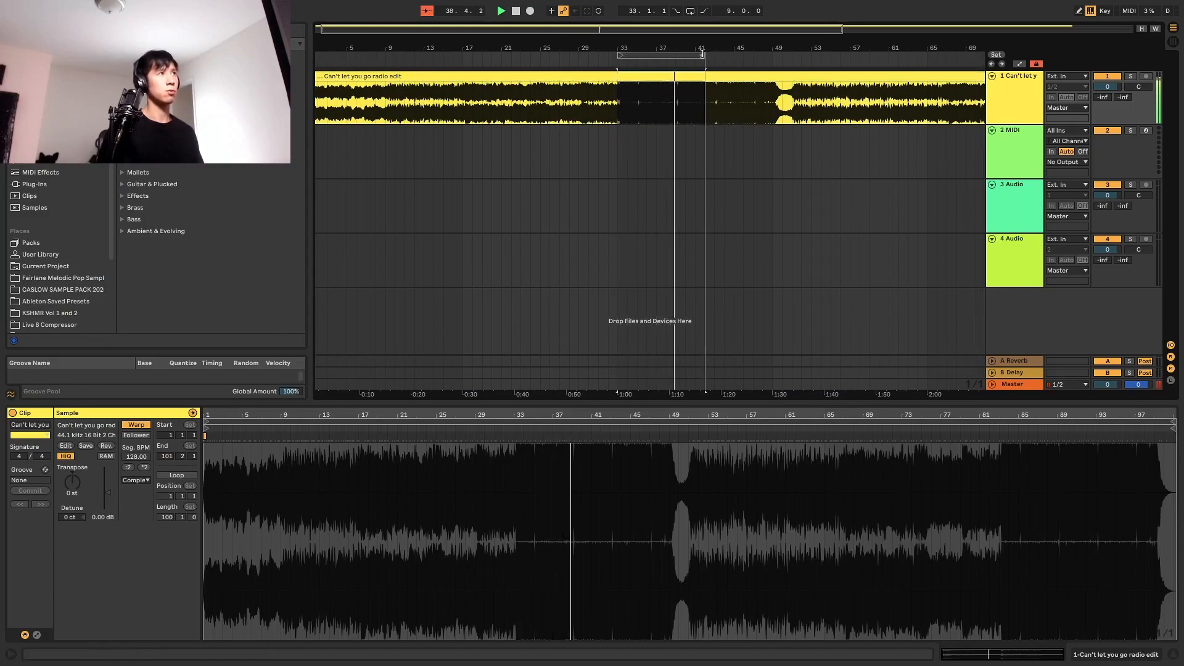
drag(729, 55, 724, 59)
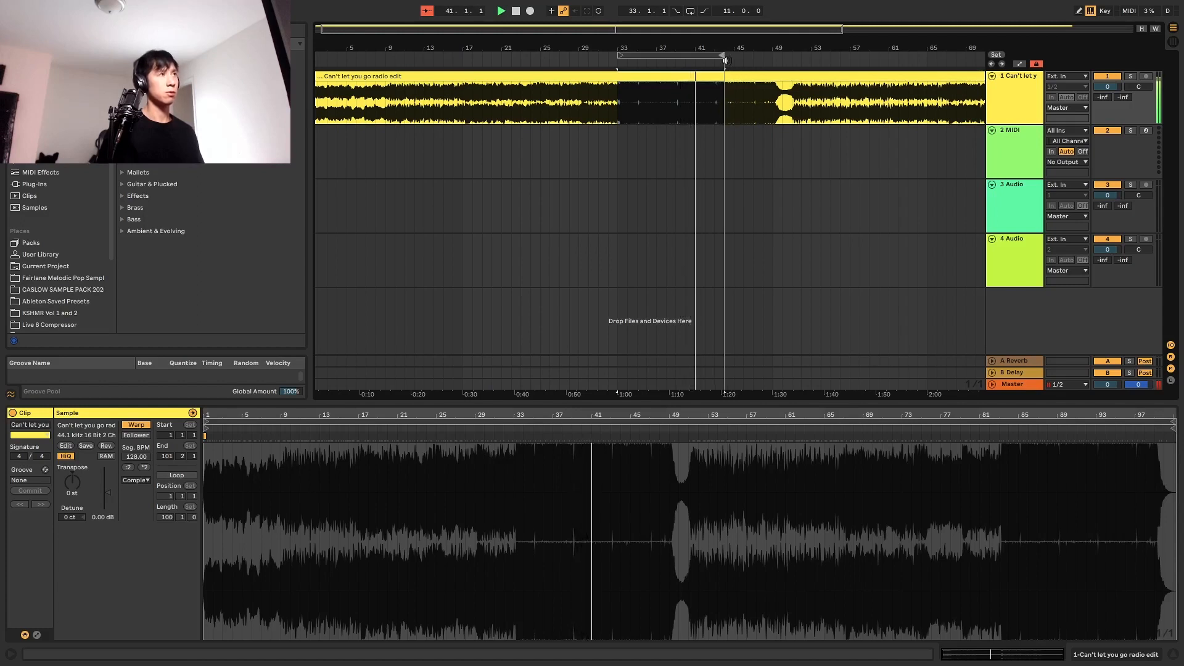
key(space)
Play the radio edit clip from bar 33, stop playback and clear the clip selection.
click(628, 90)
click(616, 93)
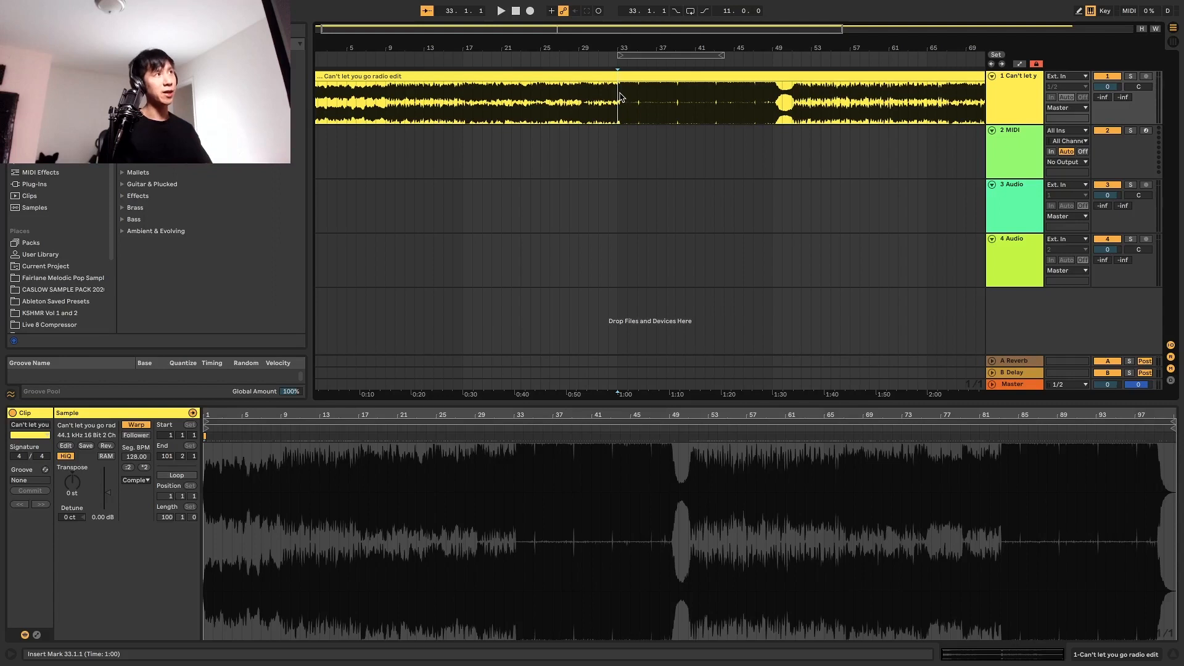
key(space)
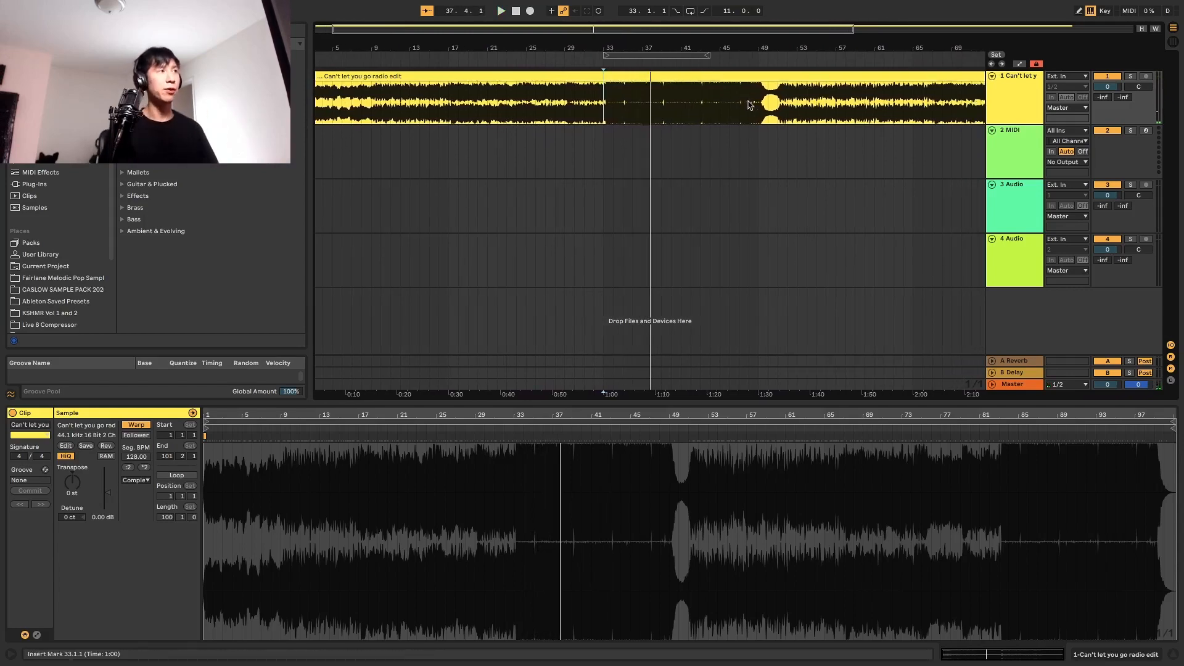
click(612, 151)
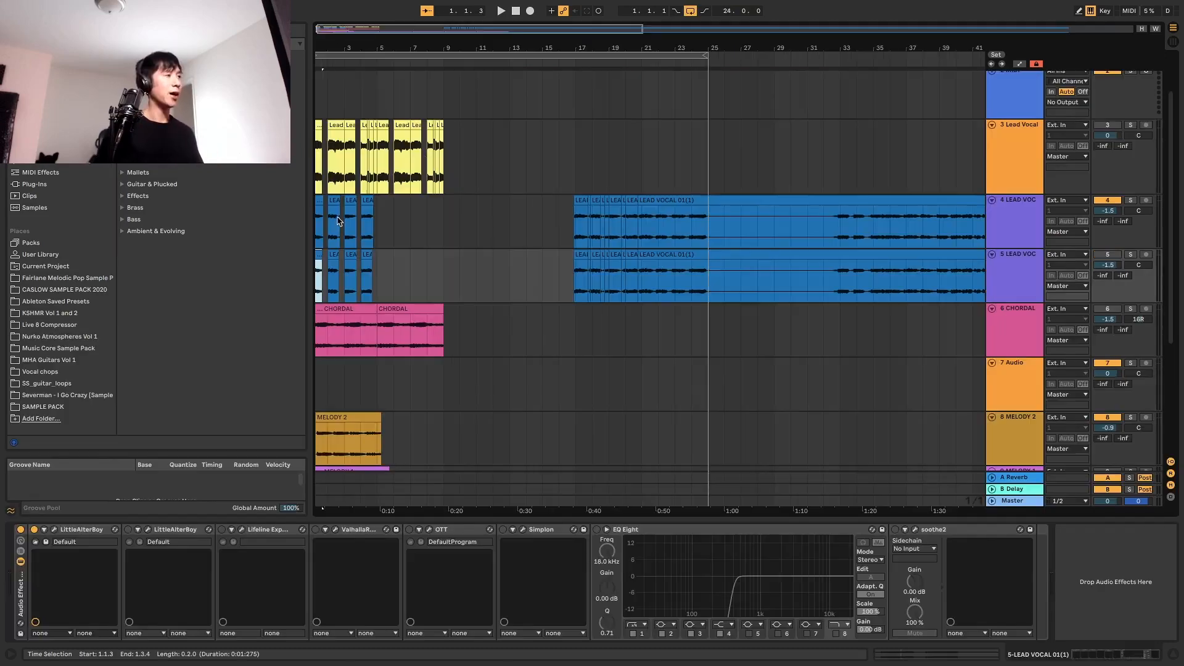
Look over the vocal chop project's tracks, select the second LEAD VOC track and play the arrangement from bar 1.
scroll(337, 233, down, 2)
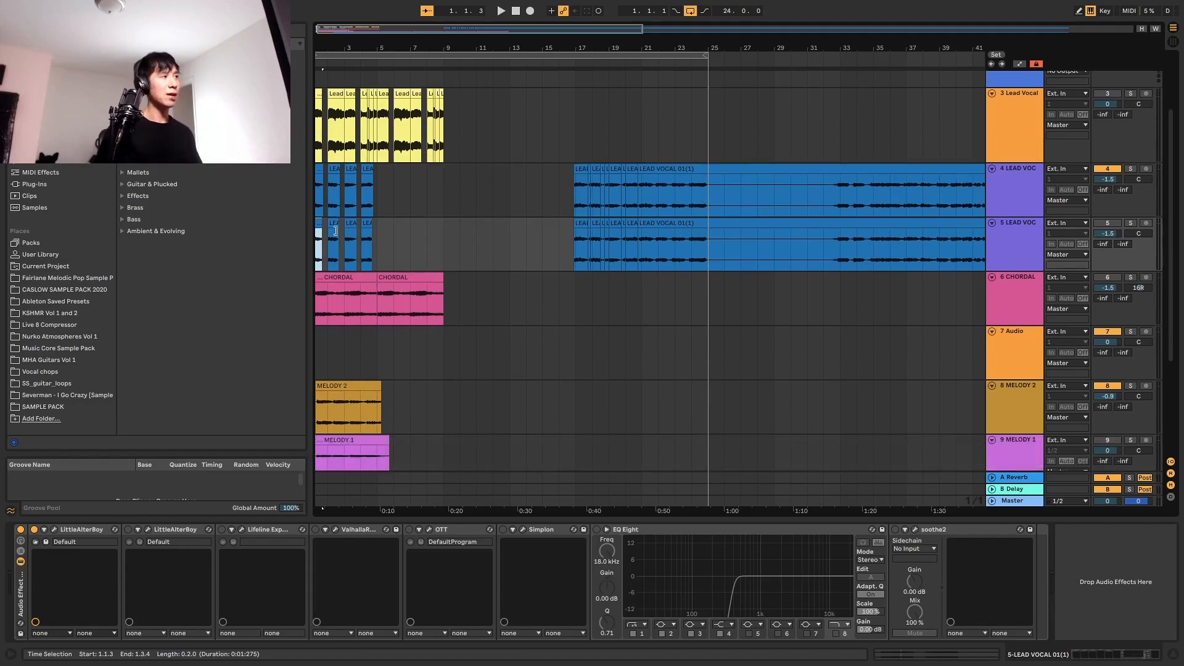
scroll(335, 230, up, 5)
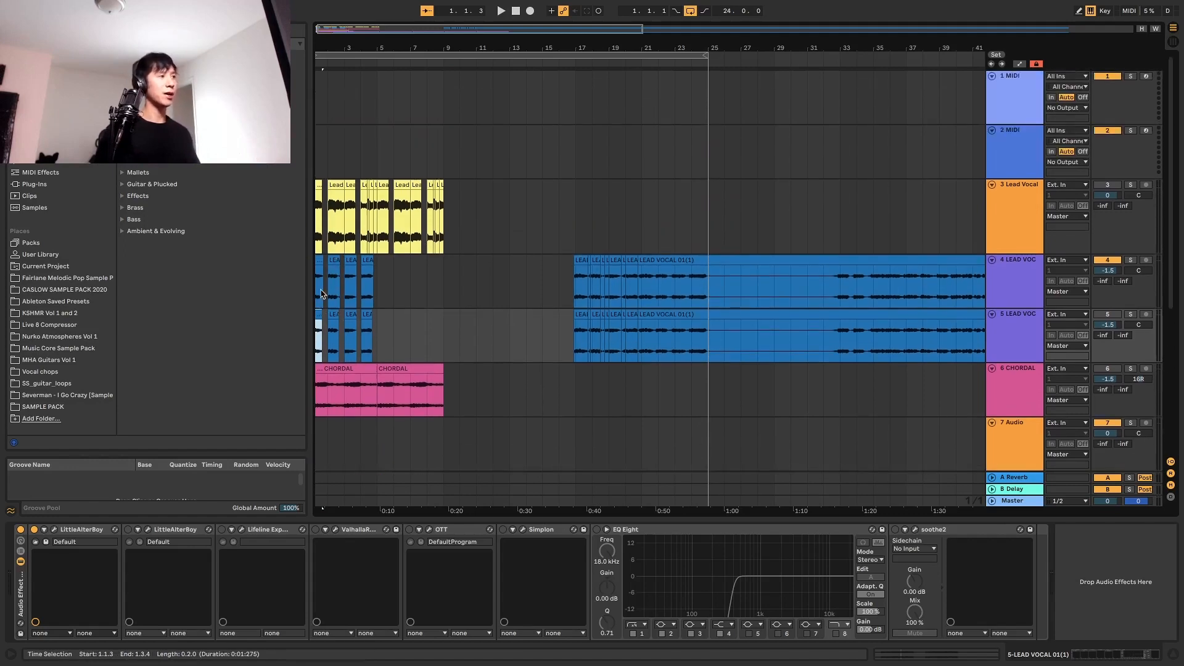
scroll(321, 298, down, 1)
scroll(322, 298, down, 10)
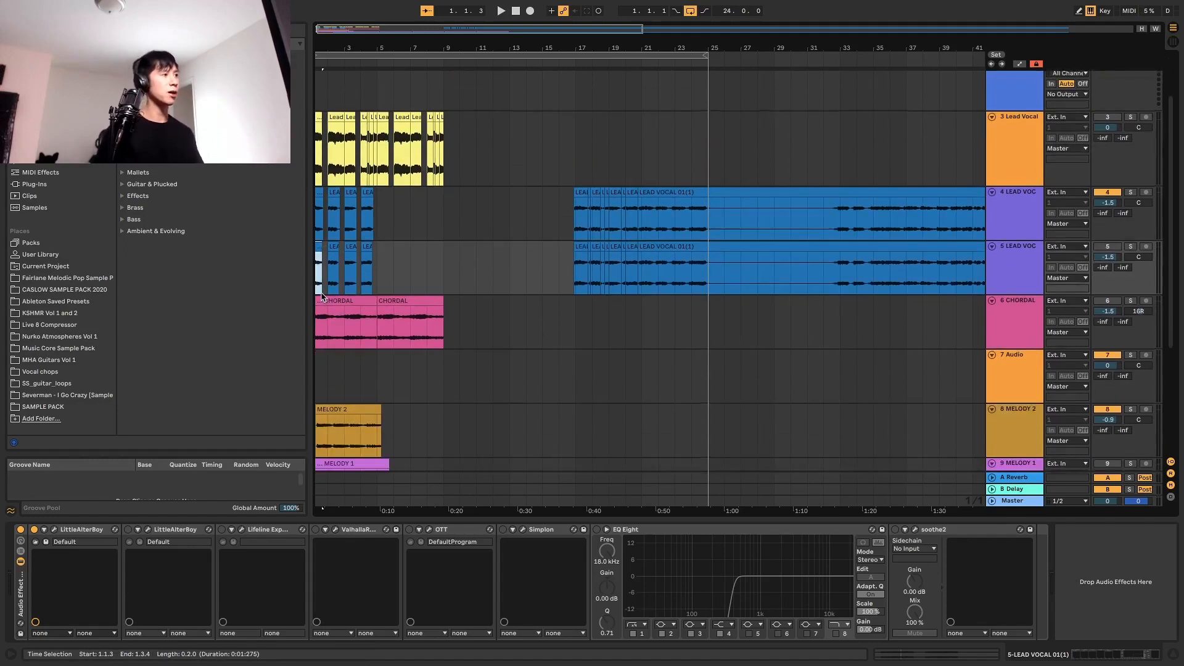
scroll(597, 245, up, 8)
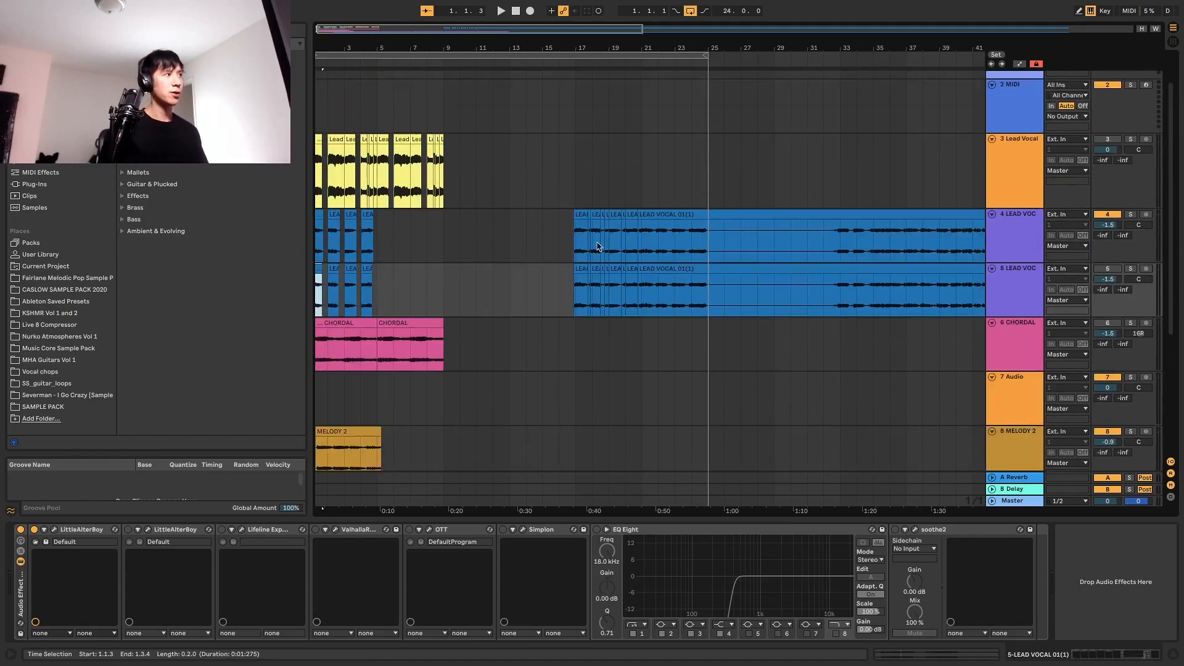
click(1032, 288)
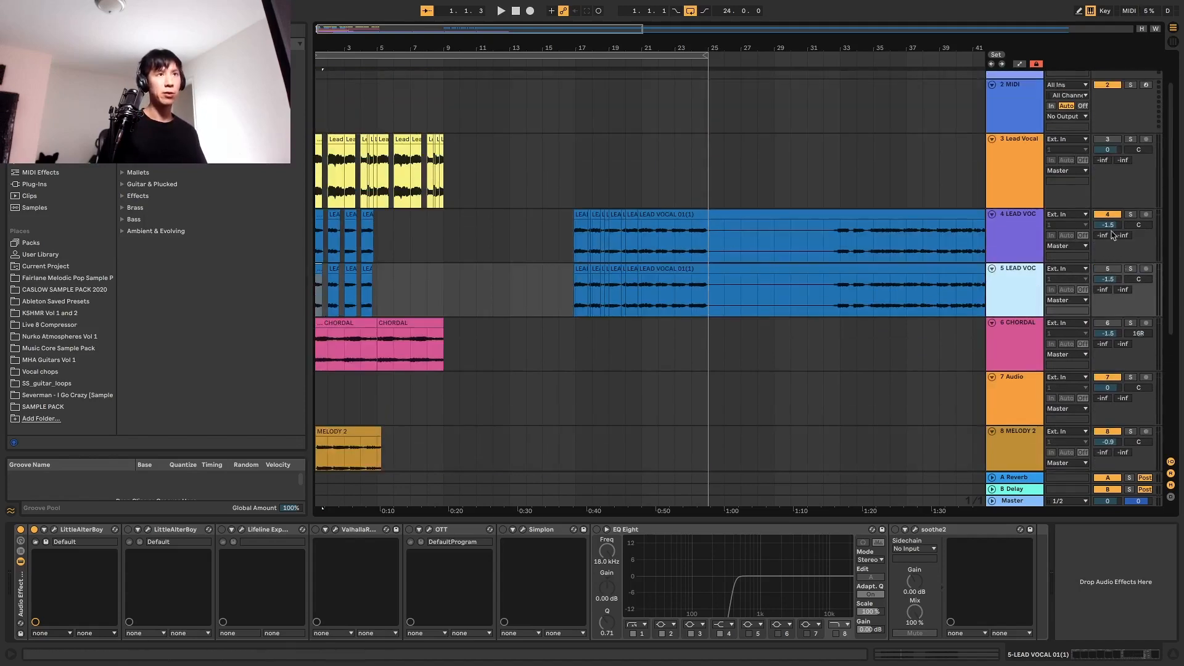
key(space)
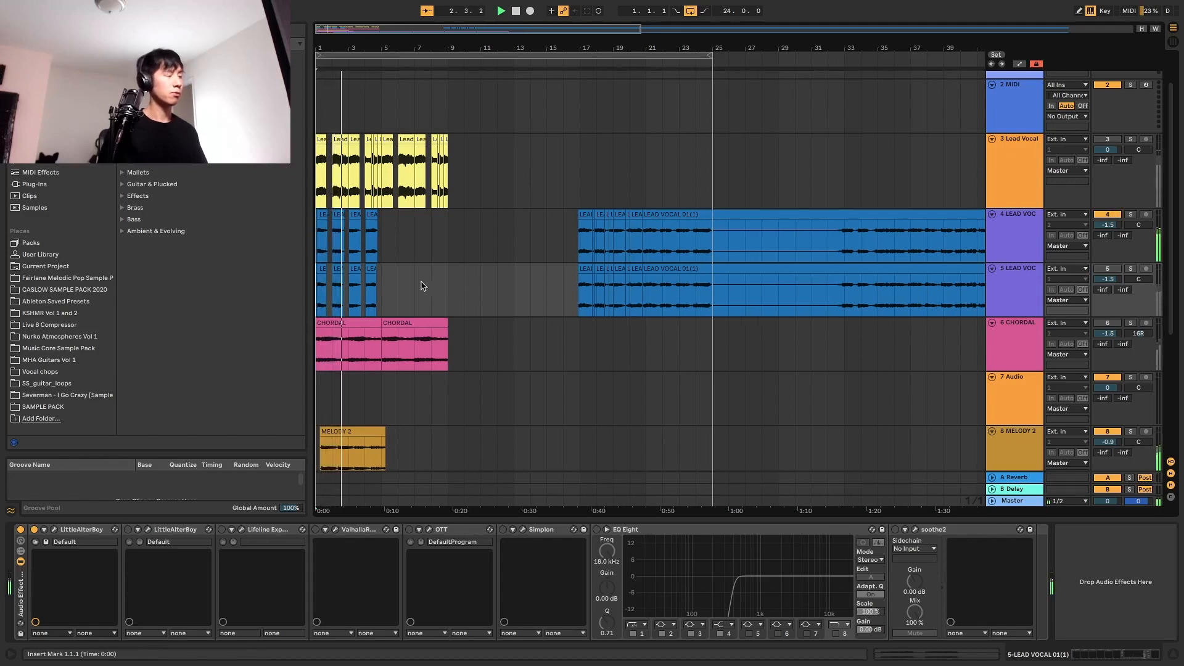
scroll(421, 285, down, 1)
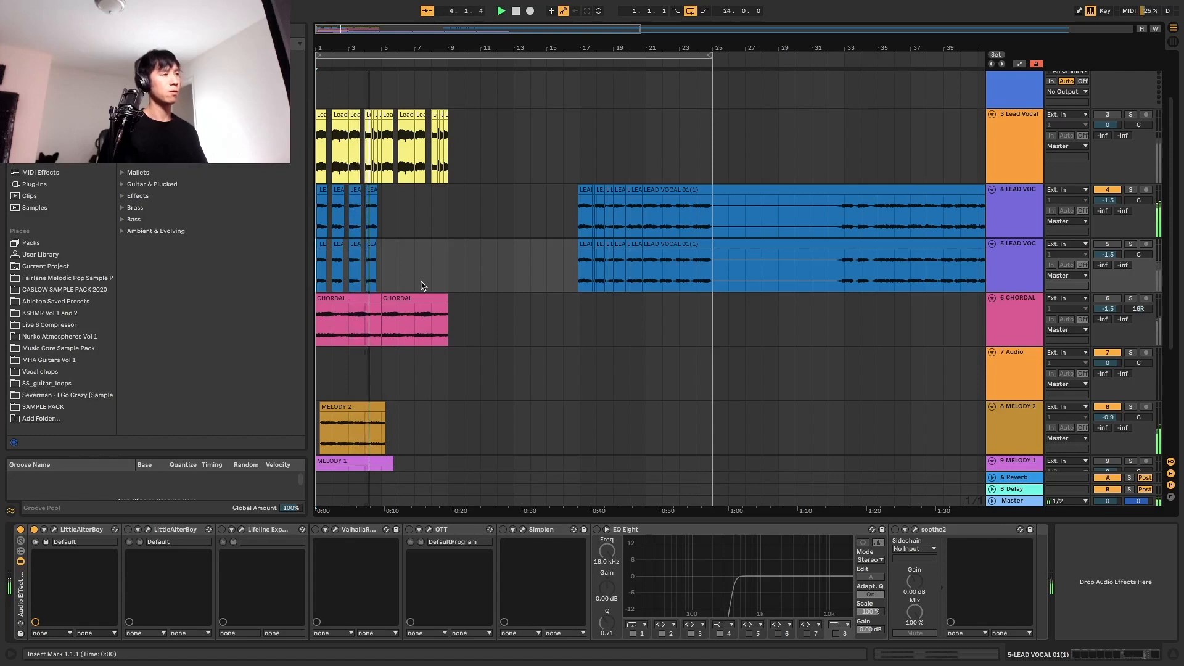
Solo the first LEAD VOC track and play its vocal chops from bar 1.
click(317, 192)
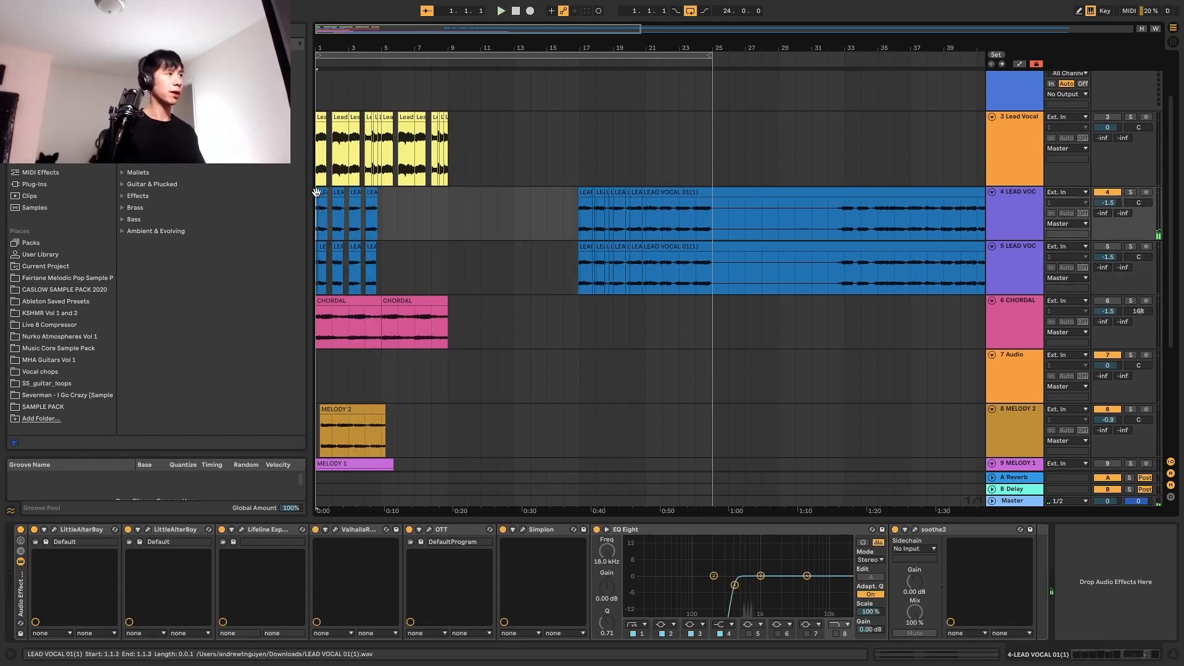
key(plus)
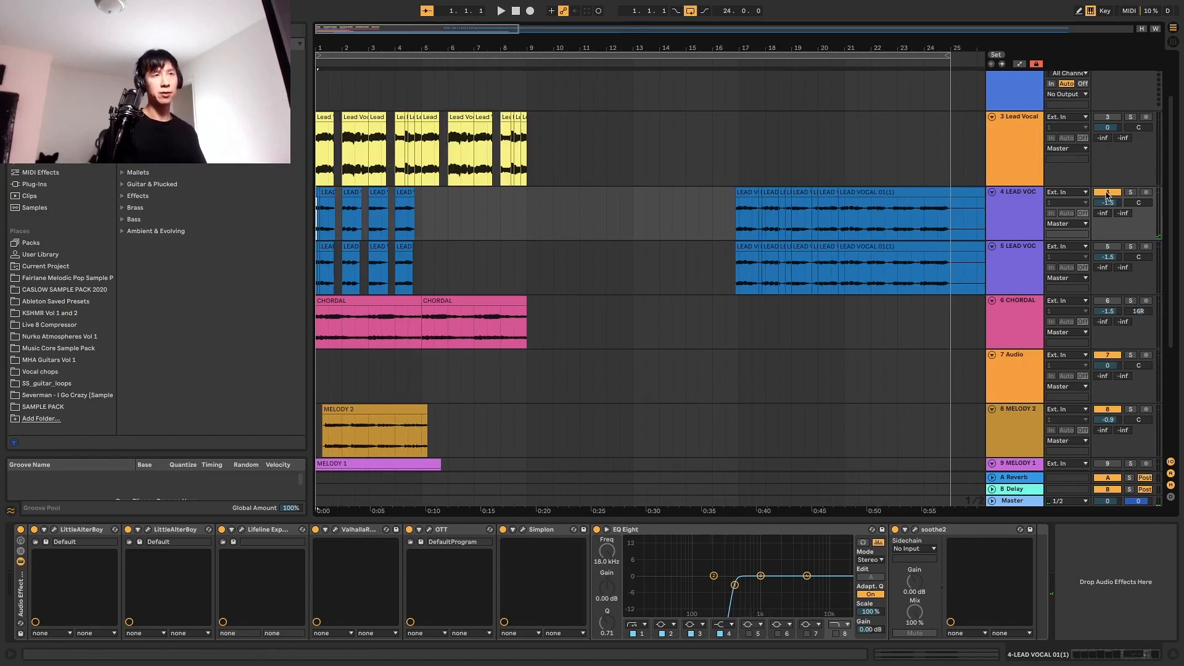
click(1128, 192)
key(space)
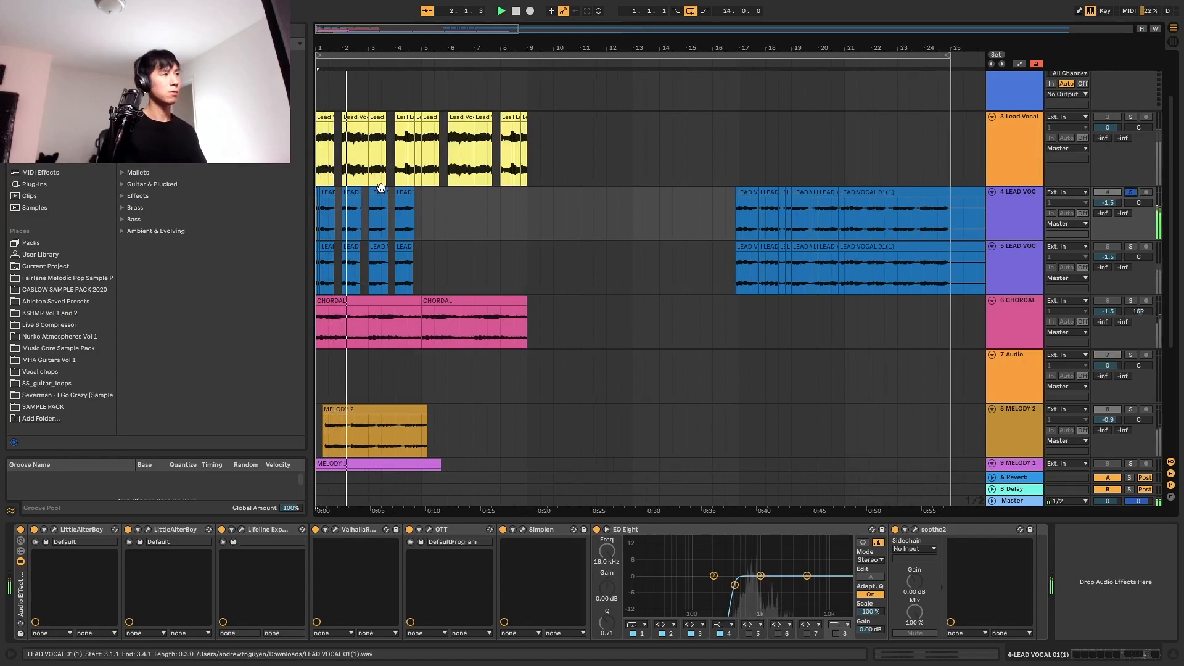
Solo the MELODY 2 track, play it on its own and turn its solo off.
scroll(826, 193, down, 2)
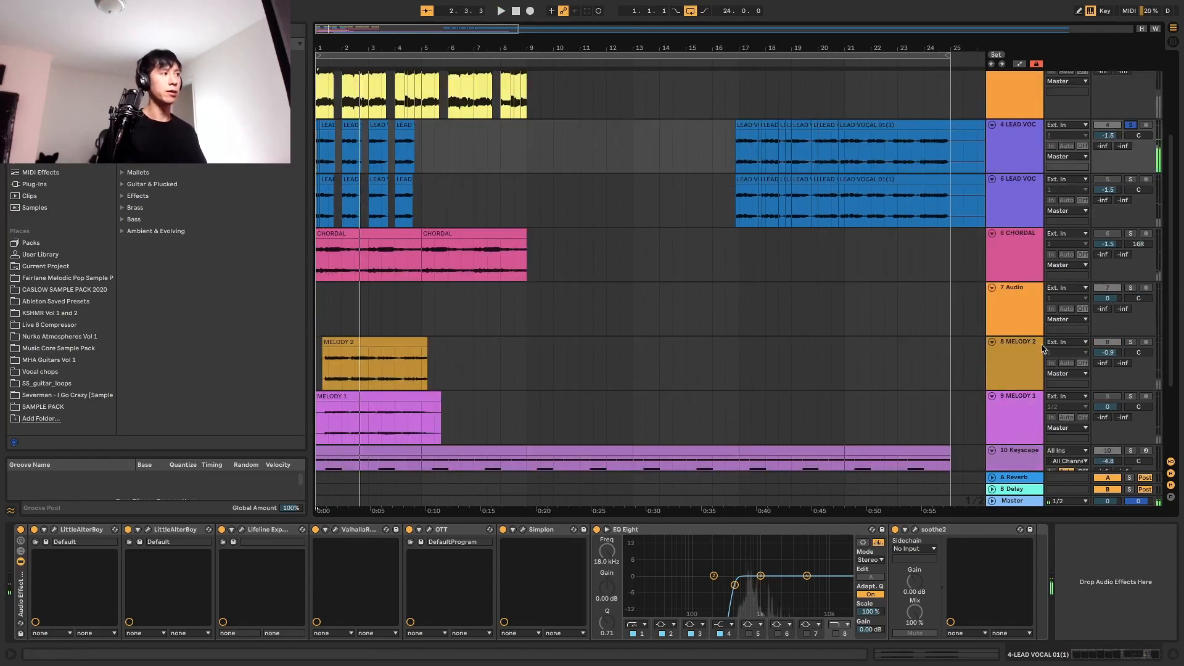
click(1128, 344)
key(space)
key(space)
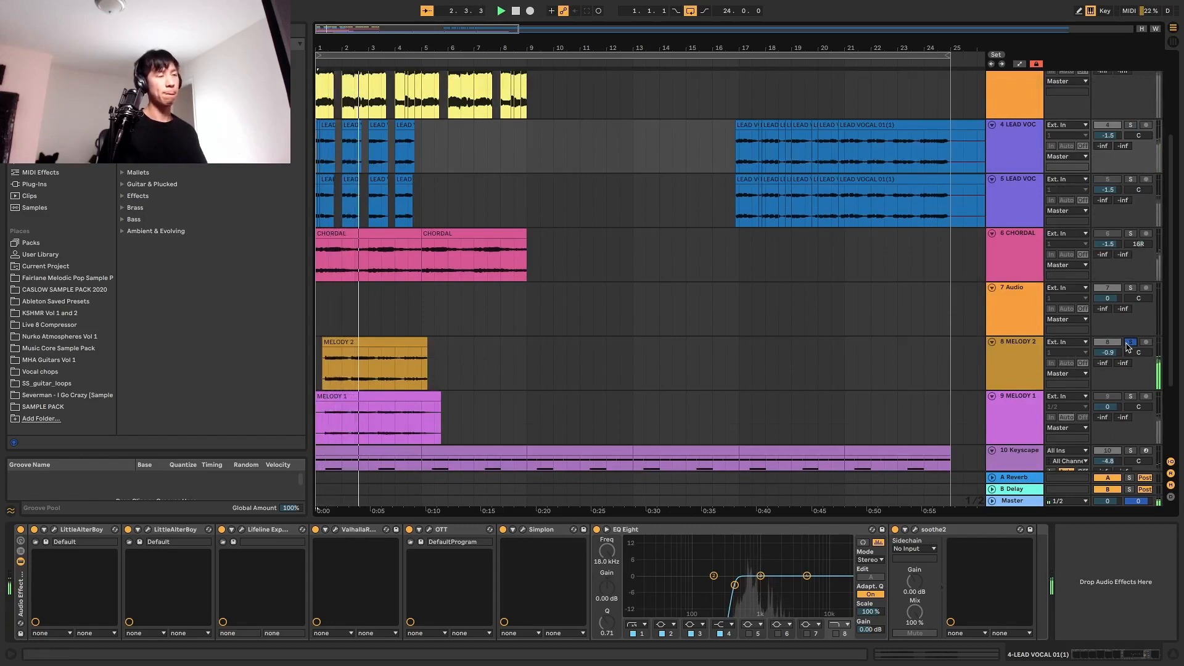
click(1127, 344)
Select the gap between the first two chops on the first LEAD VOC track, starting at 1.4.1.
scroll(616, 365, up, 1)
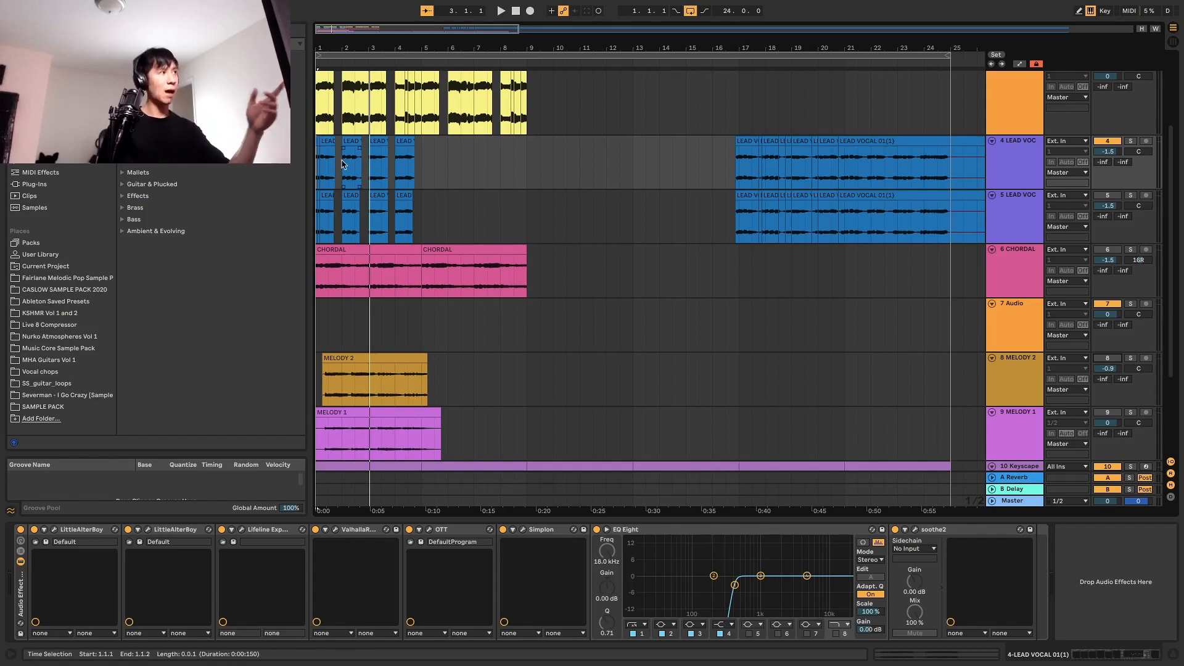
drag(343, 164, 338, 164)
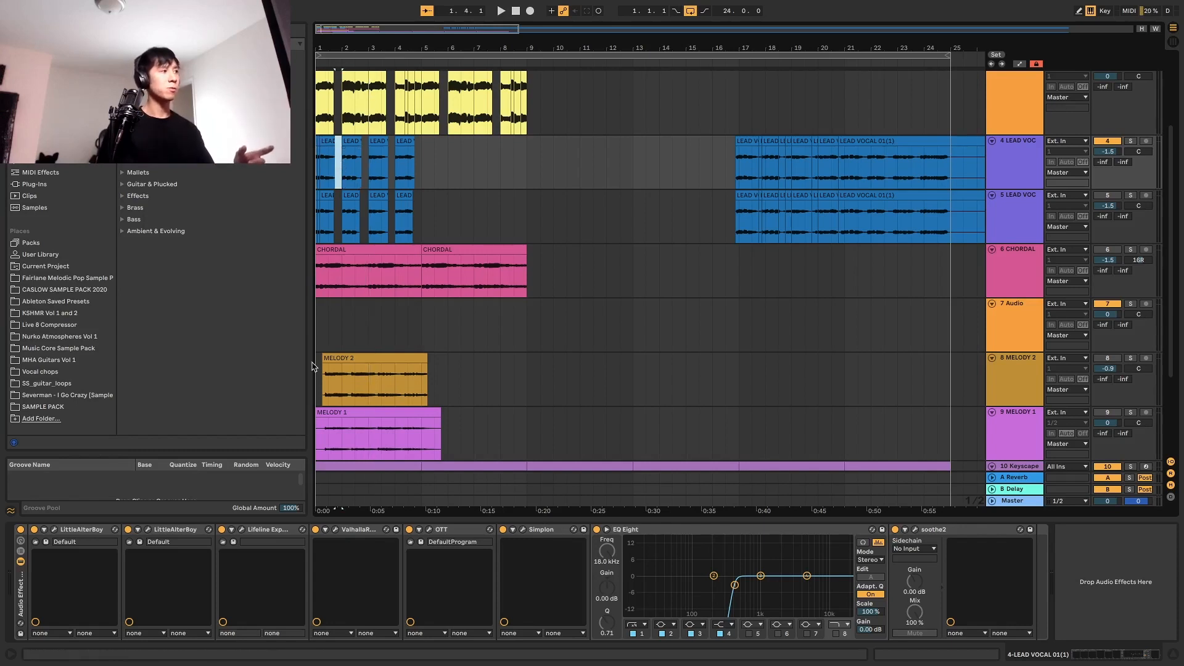
Mark 1.3.1 to 2.1.1 on the empty Audio track, then return to bar 1 on the first LEAD VOC track and play the arrangement.
drag(328, 336, 344, 336)
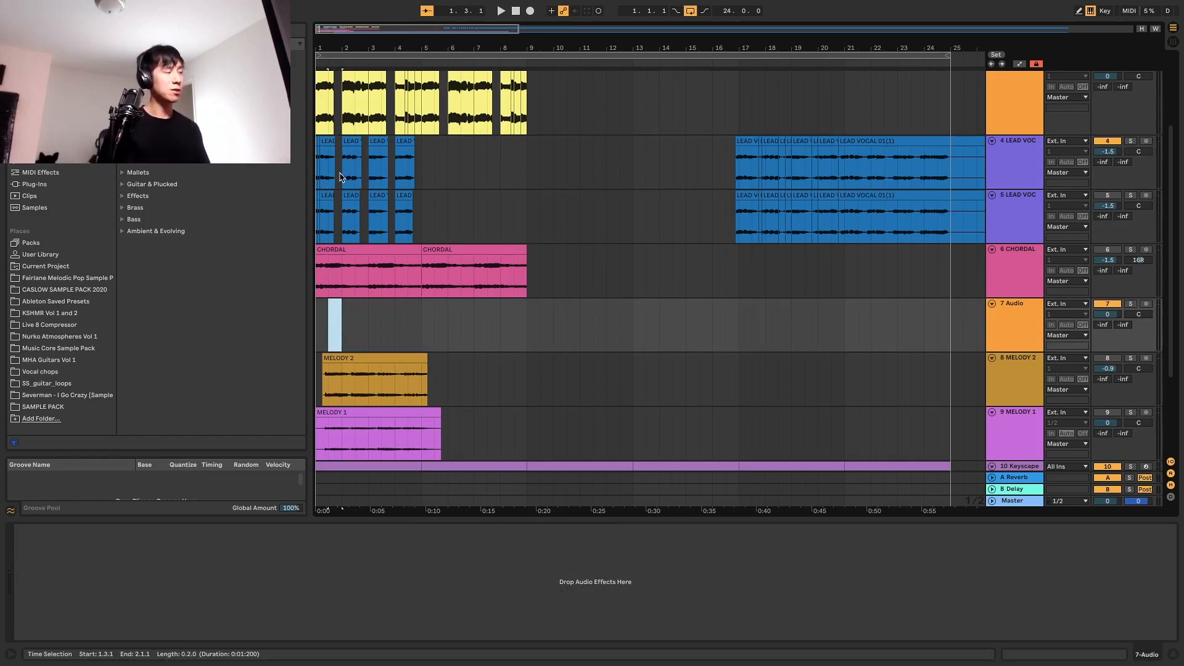
click(315, 140)
key(plus)
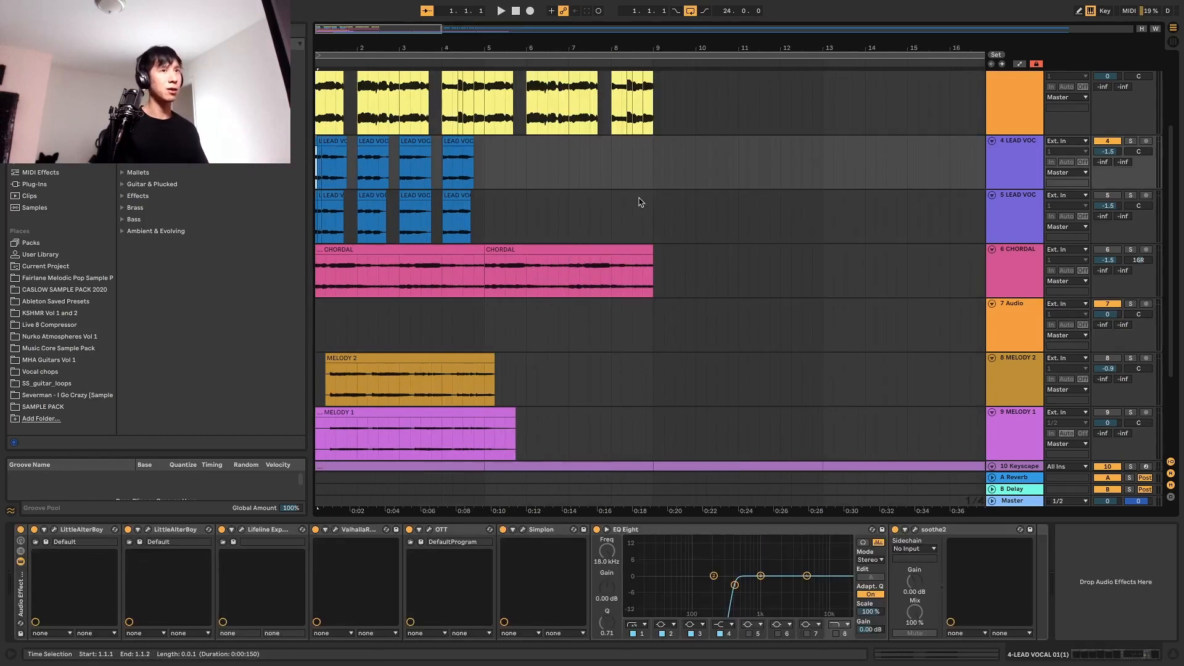
key(space)
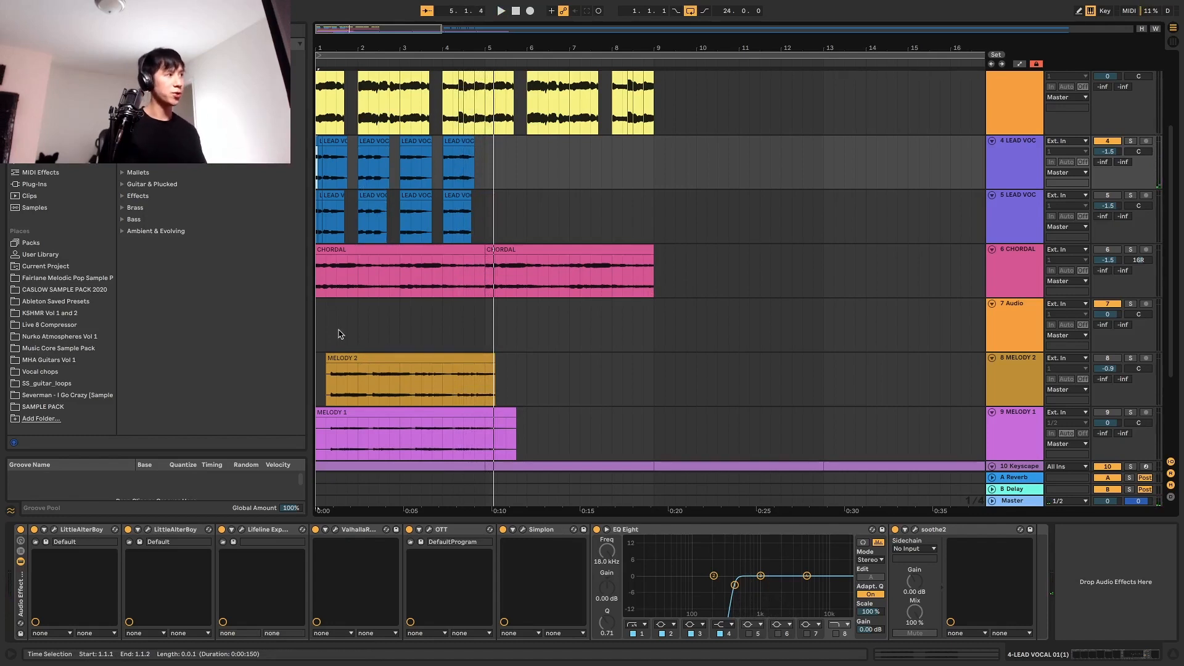
key(space)
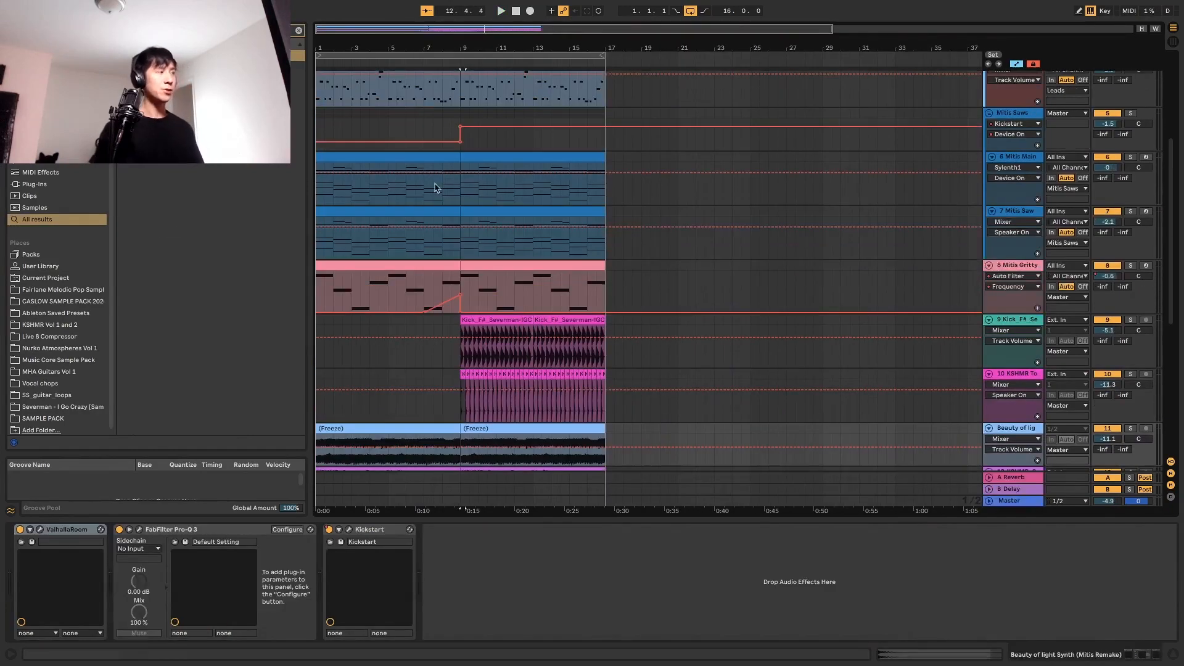
Open the notes of the first Classic Ophelia Square Lead clip in the Mitis remake project.
scroll(416, 210, up, 3)
scroll(423, 154, up, 2)
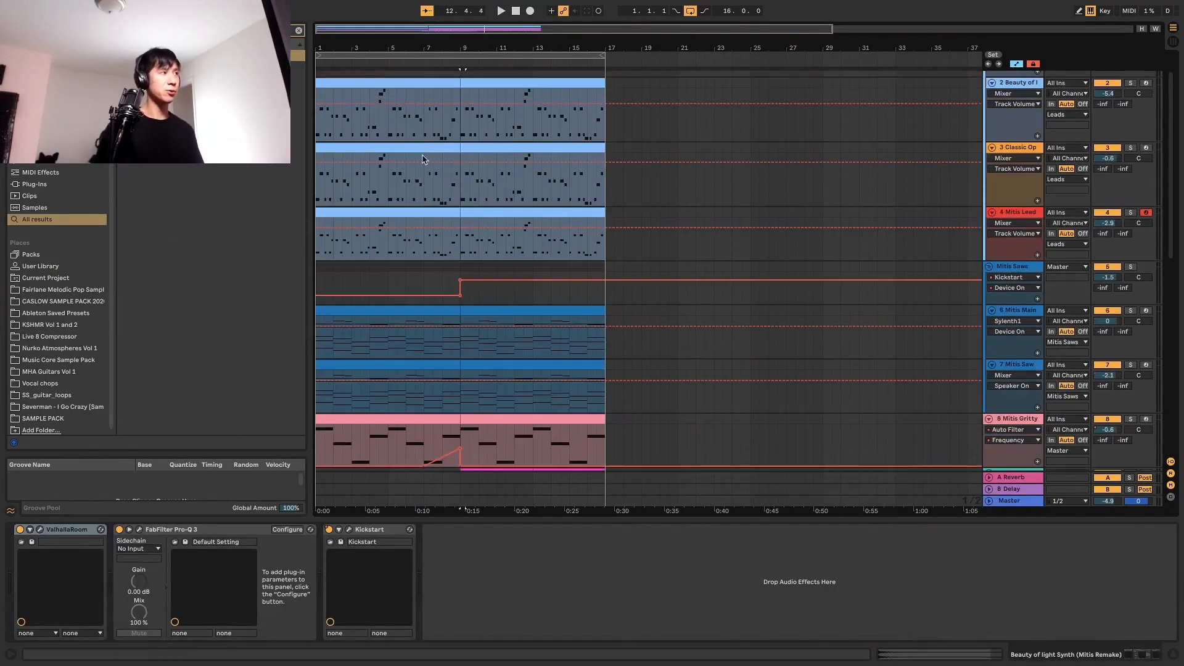
click(424, 143)
click(424, 146)
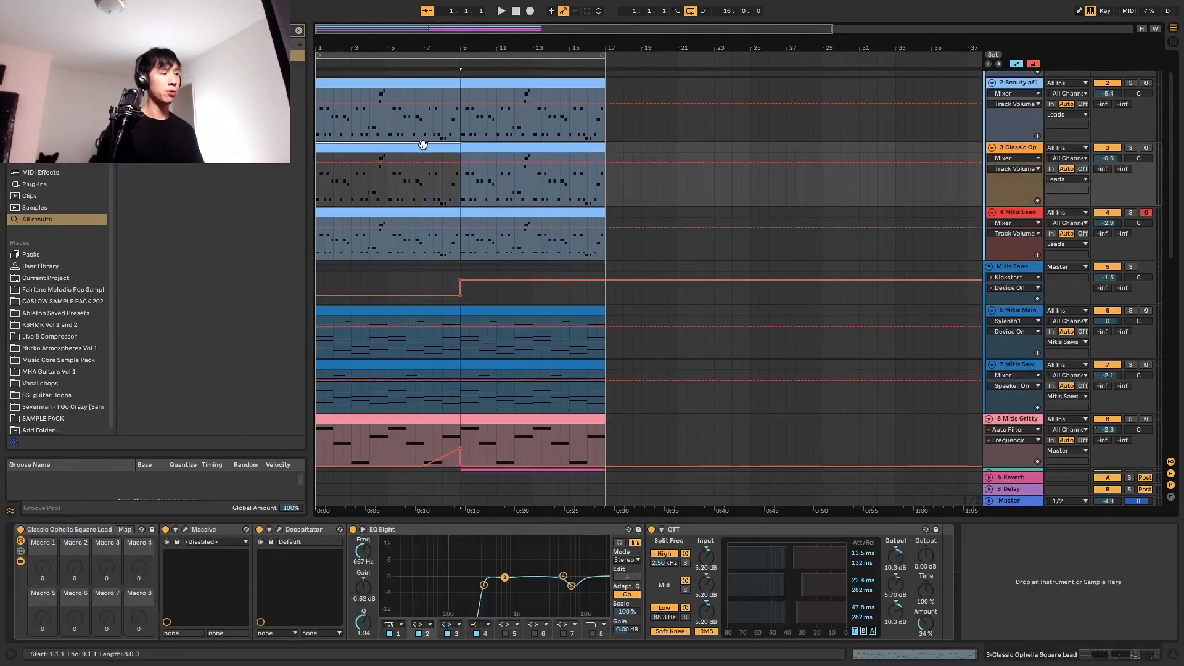
double_click(423, 144)
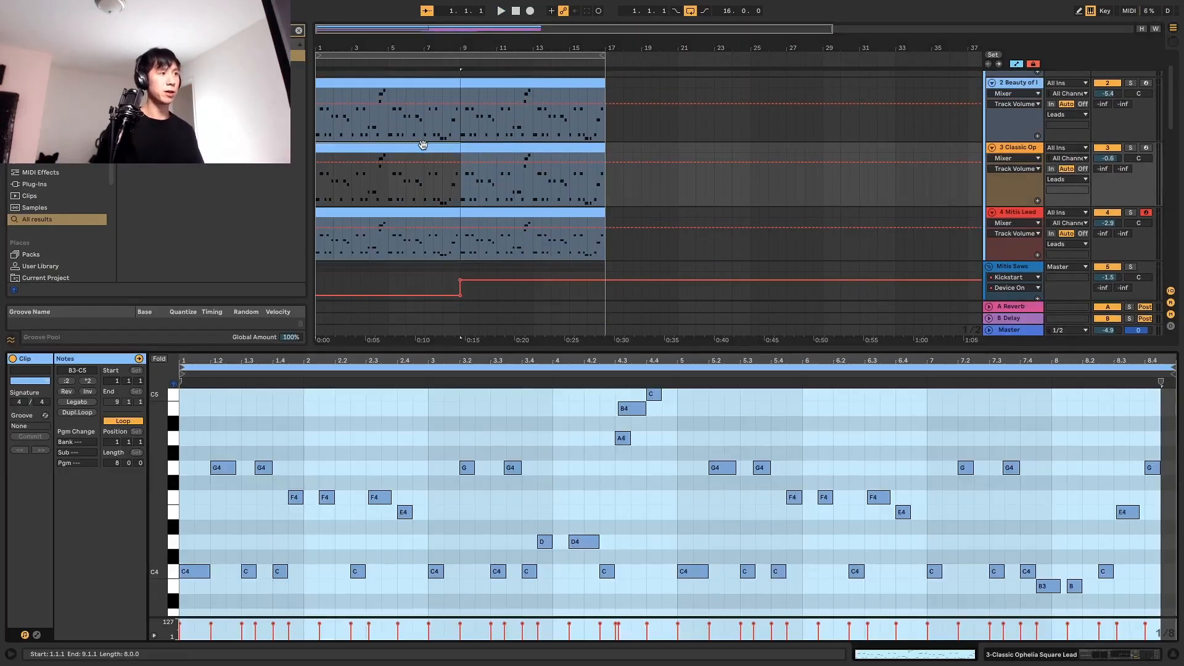
click(1033, 149)
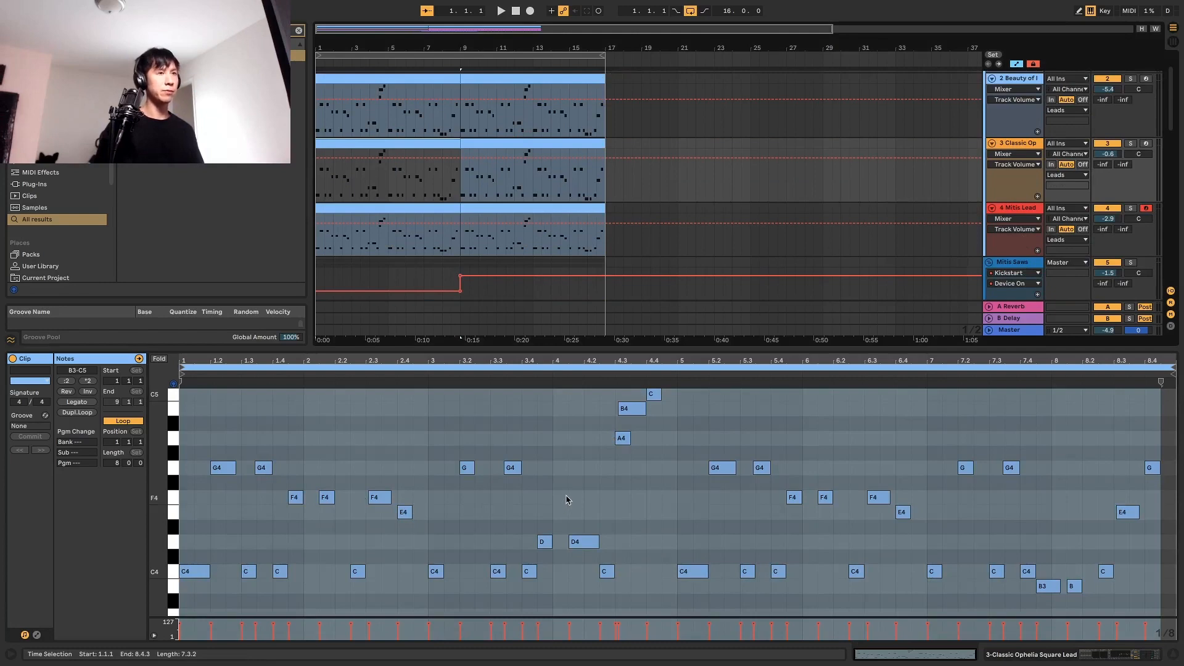
Examine the melody notes of the Classic Ophelia Square Lead clip across its eight bars.
scroll(566, 500, down, 1)
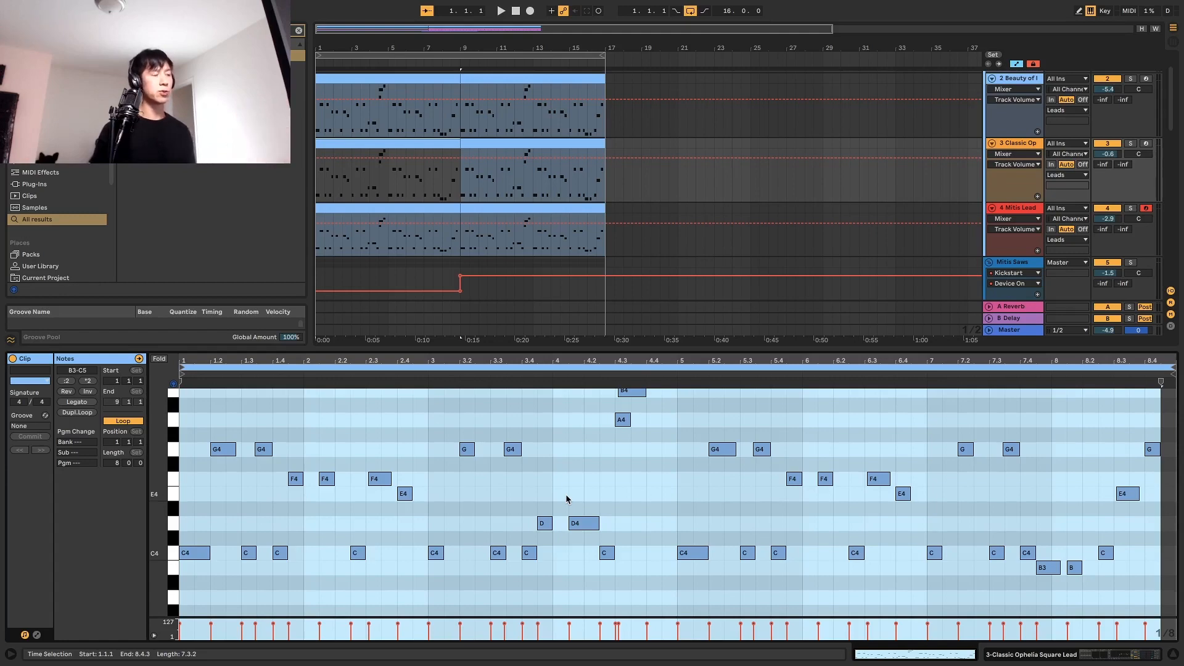
scroll(566, 498, down, 5)
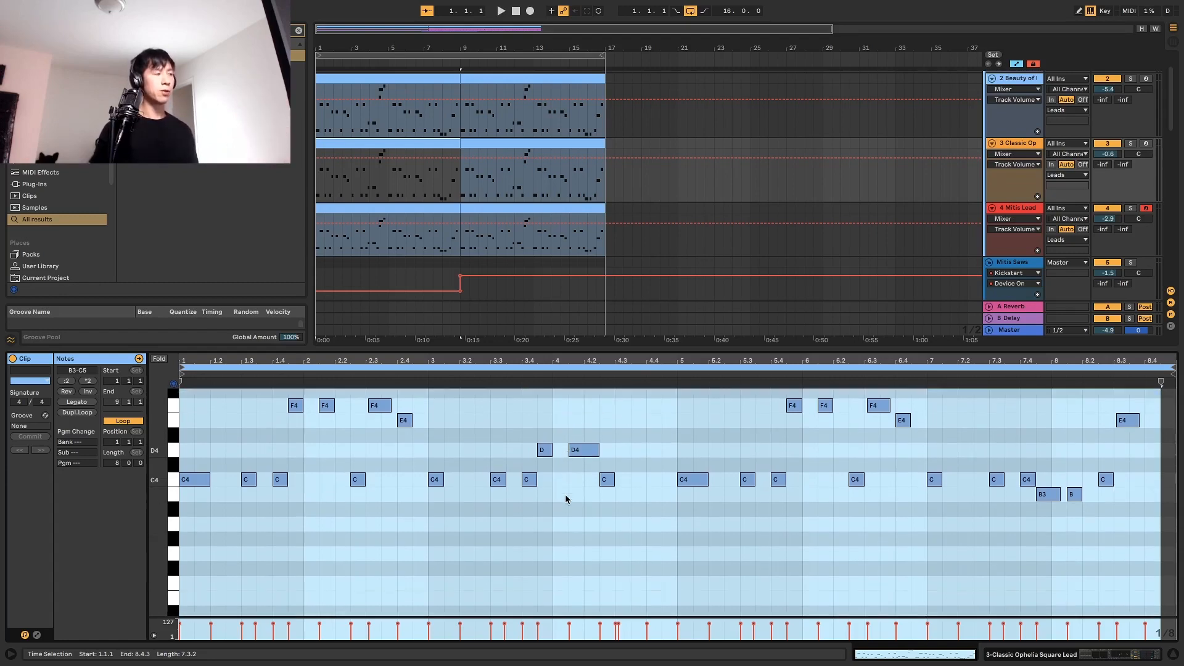
scroll(566, 498, up, 9)
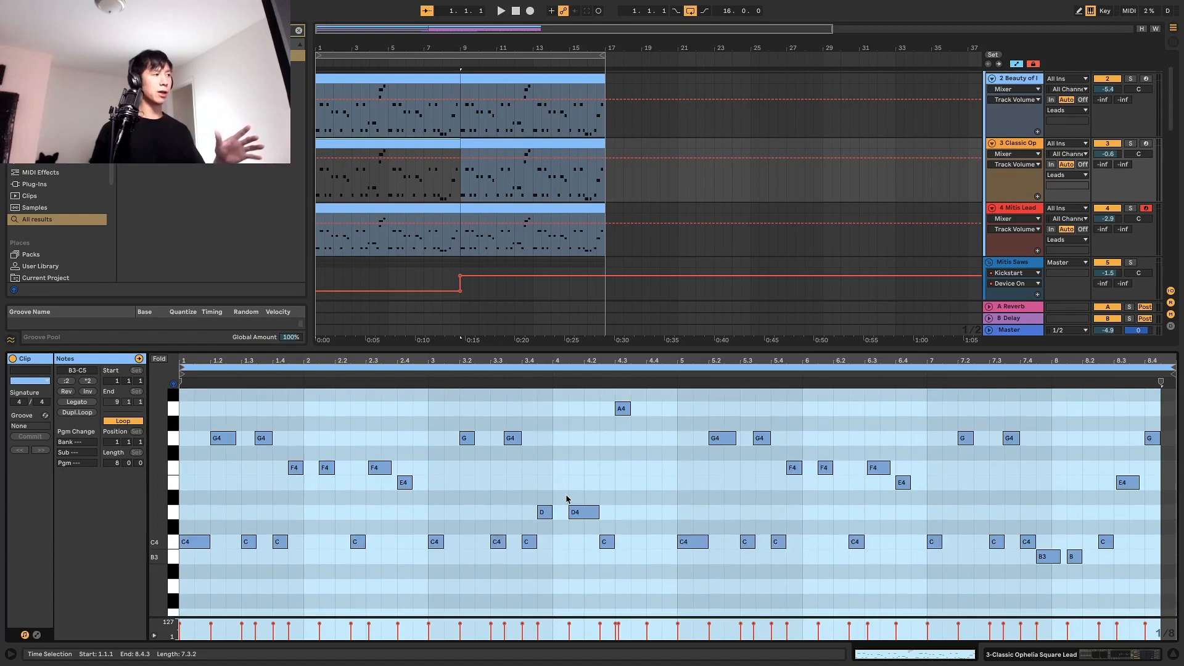
scroll(357, 488, down, 2)
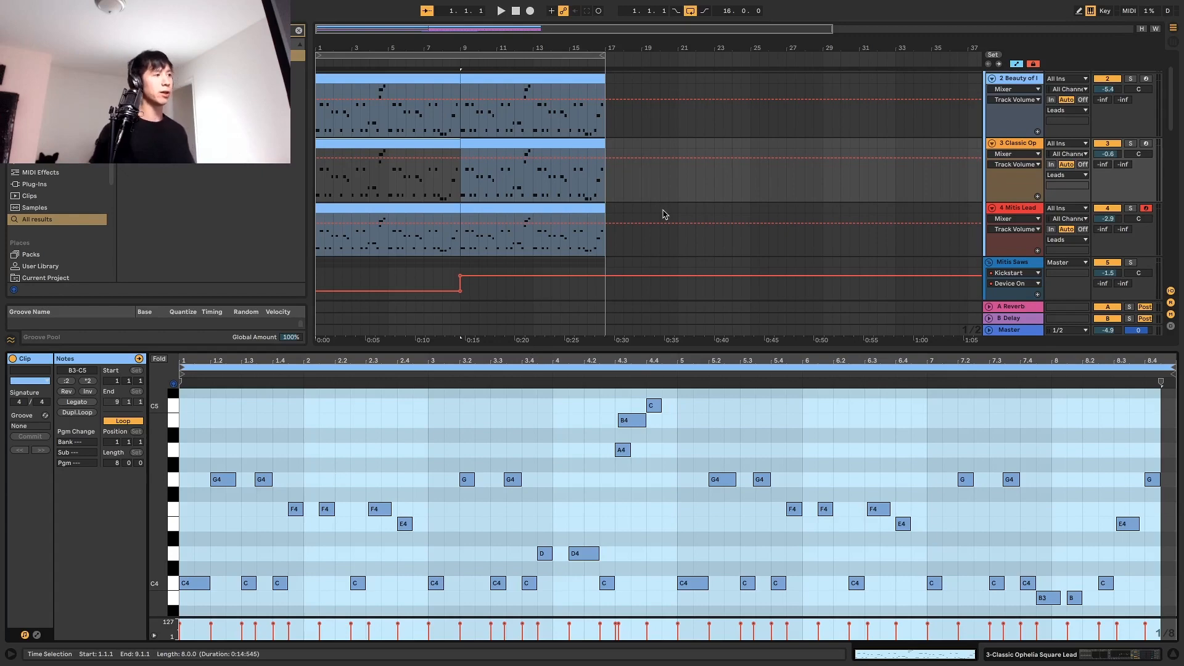
scroll(995, 192, down, 1)
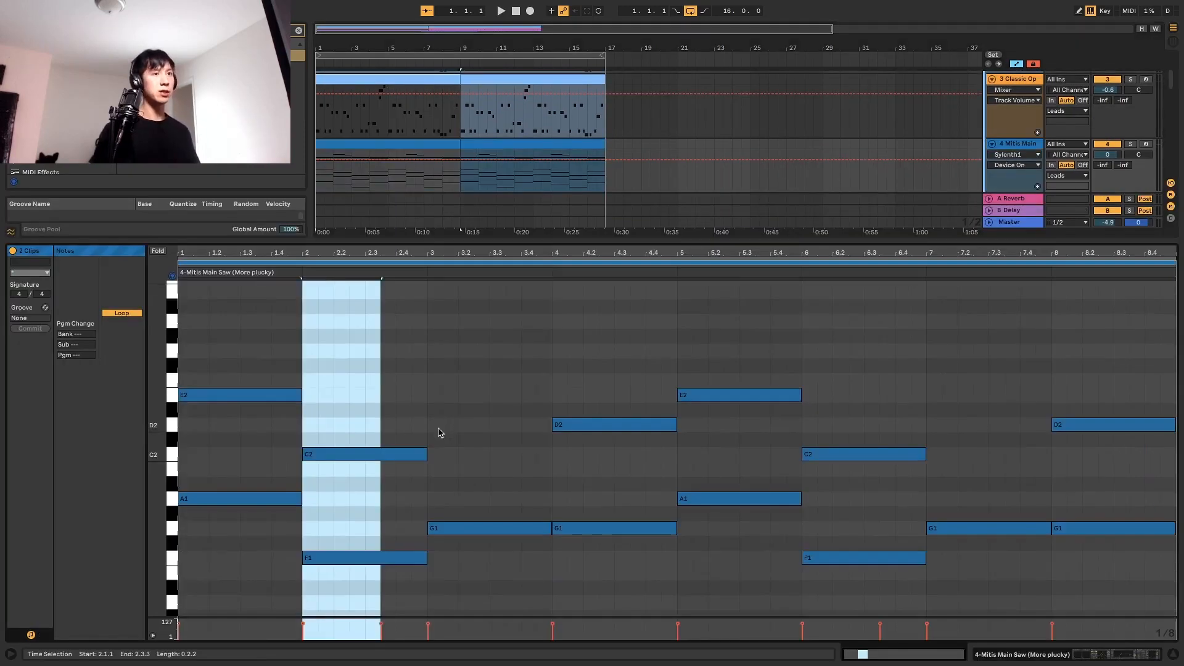
Compare the Mitis Main Saw chord notes, from the bass octaves to the upper voices, with the lead melody's overlaid notes.
scroll(440, 432, down, 7)
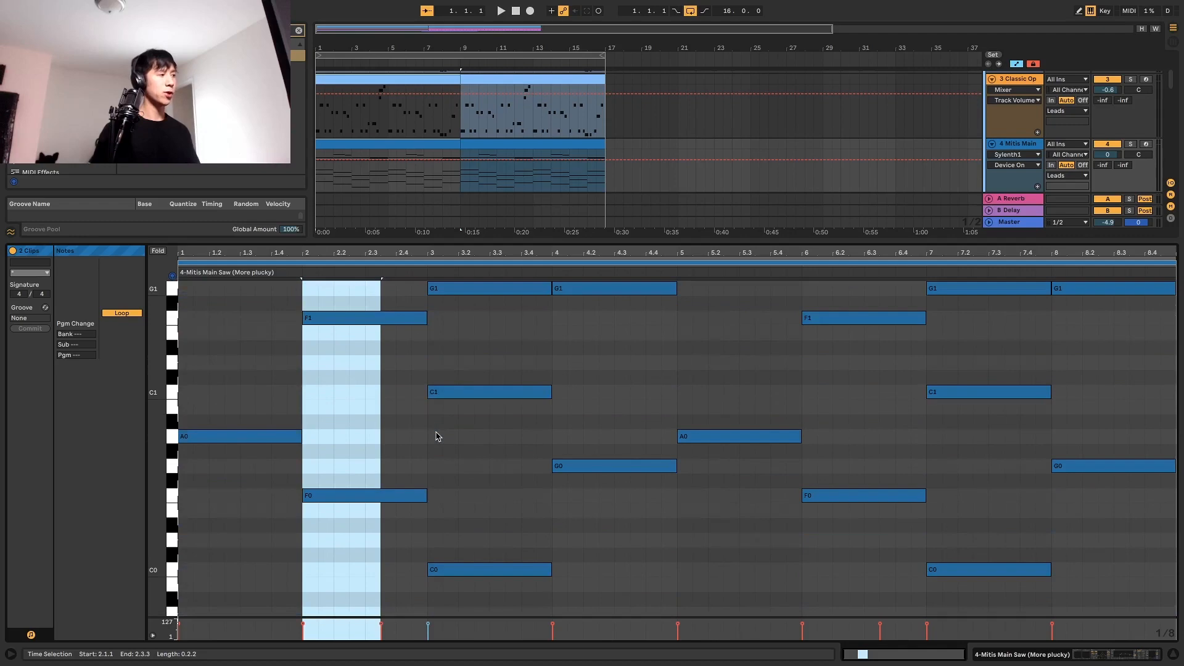
scroll(435, 437, up, 2)
scroll(431, 439, up, 2)
scroll(430, 439, up, 15)
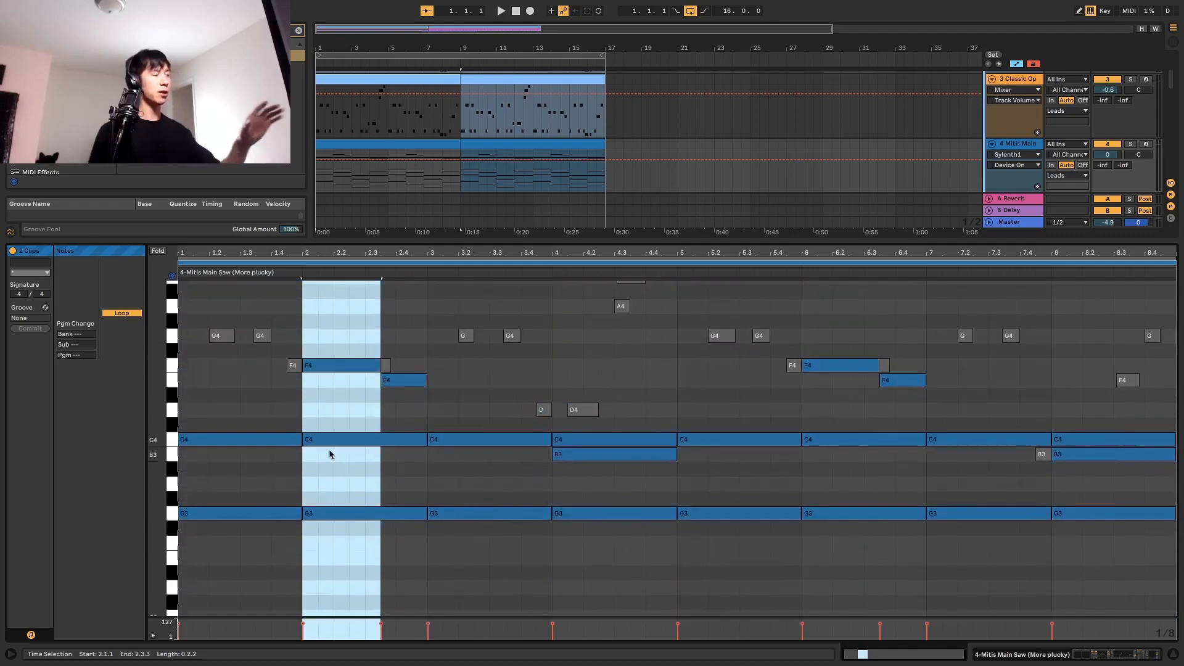
scroll(329, 454, up, 4)
scroll(246, 453, down, 3)
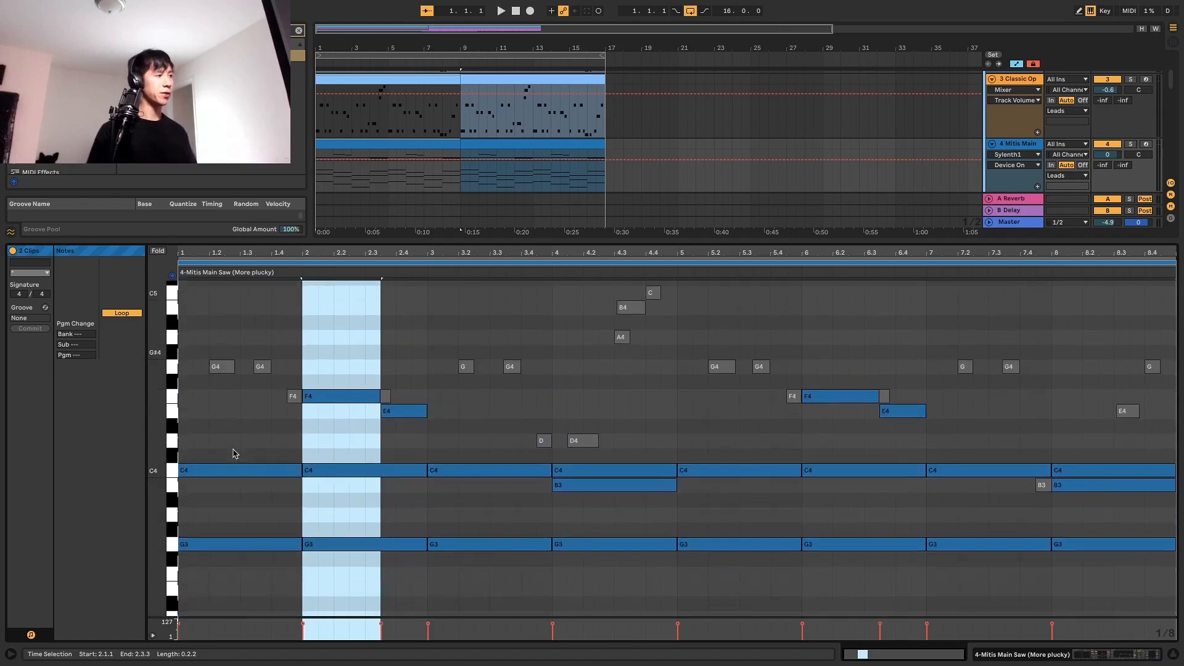
scroll(231, 456, down, 2)
scroll(227, 460, down, 9)
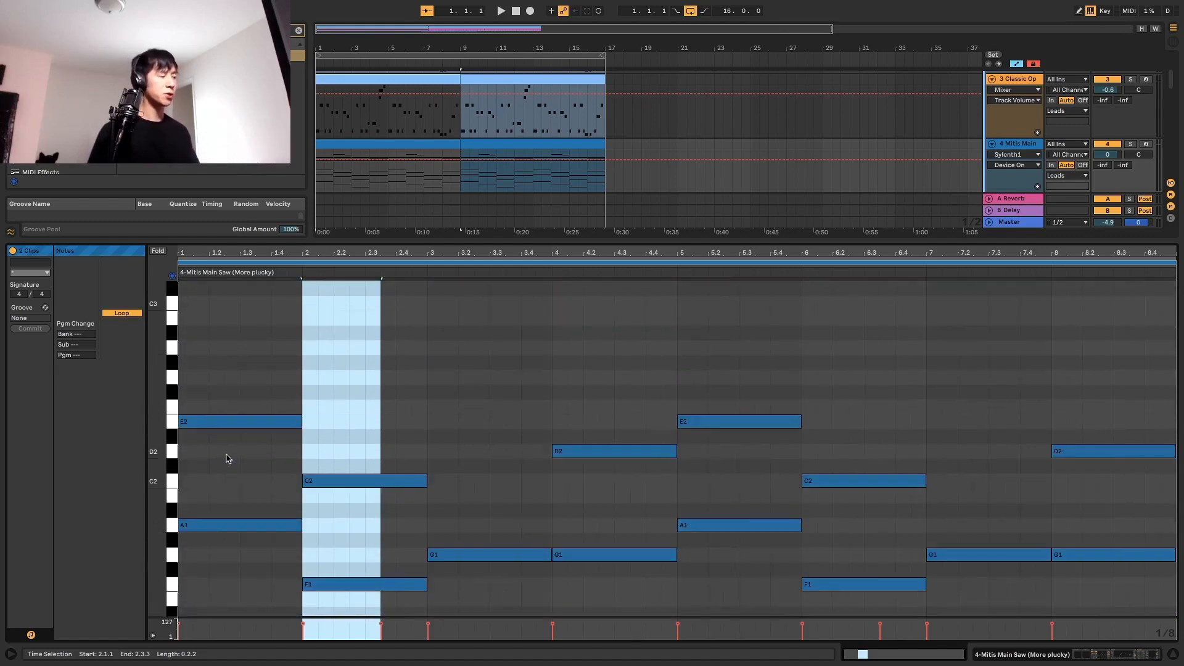
scroll(225, 461, up, 1)
scroll(232, 457, up, 10)
scroll(213, 540, down, 9)
scroll(228, 511, down, 1)
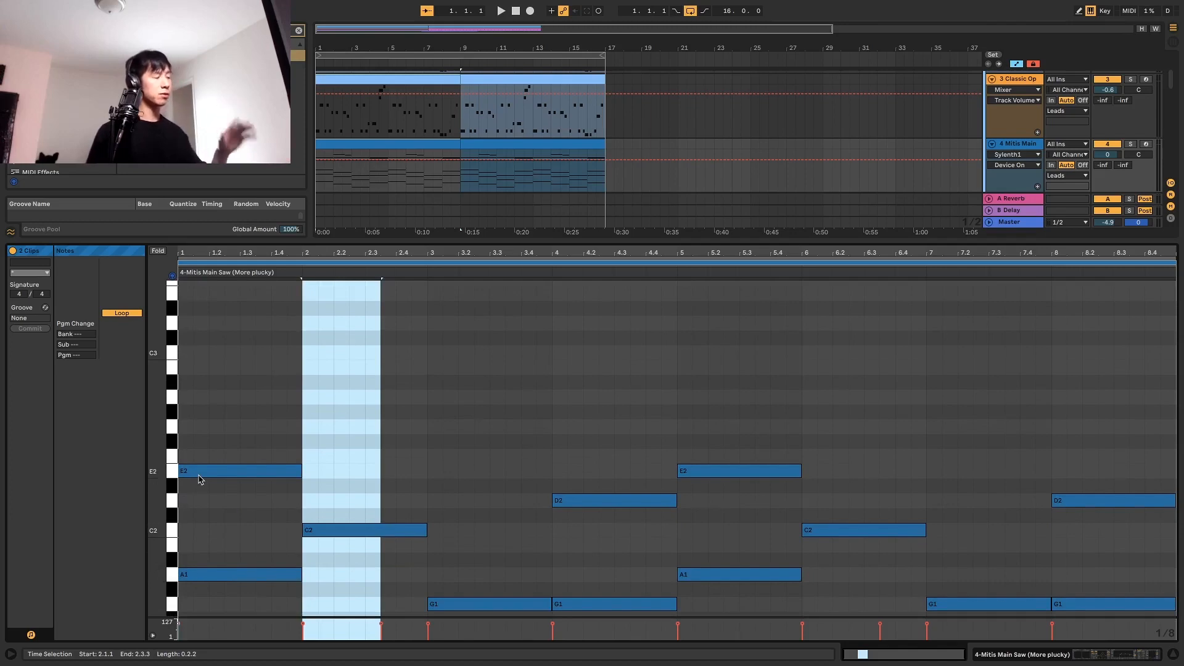
Select all A1 notes of the Mitis Main Saw chords and check the melody notes above them.
click(172, 580)
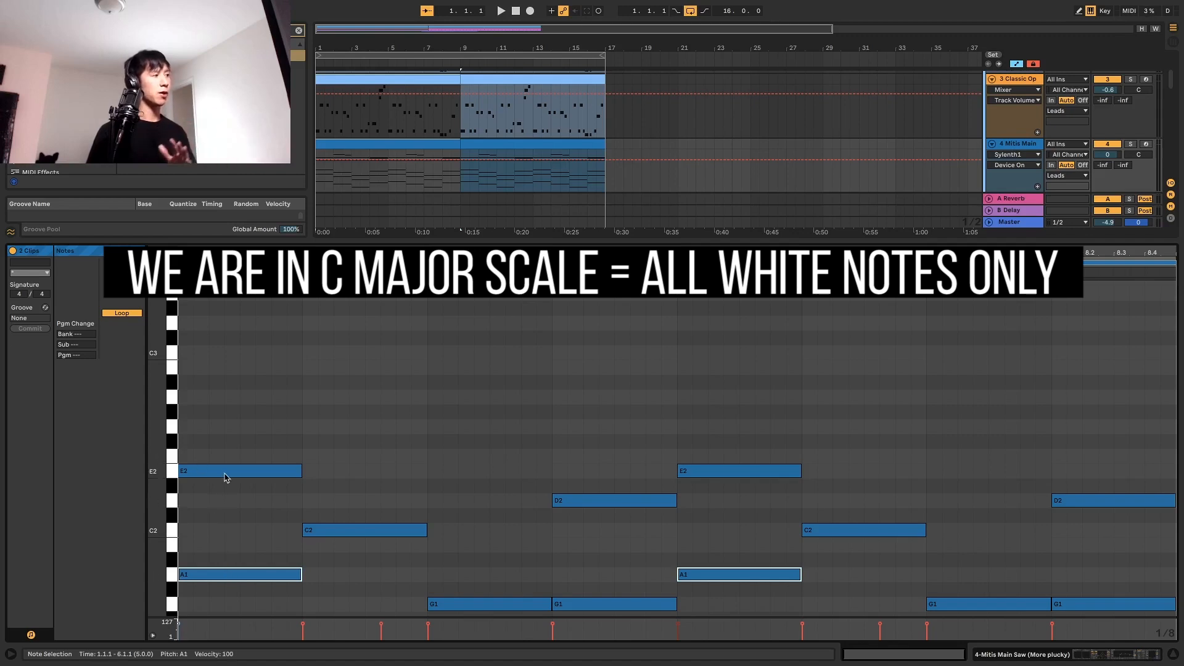
scroll(231, 473, up, 3)
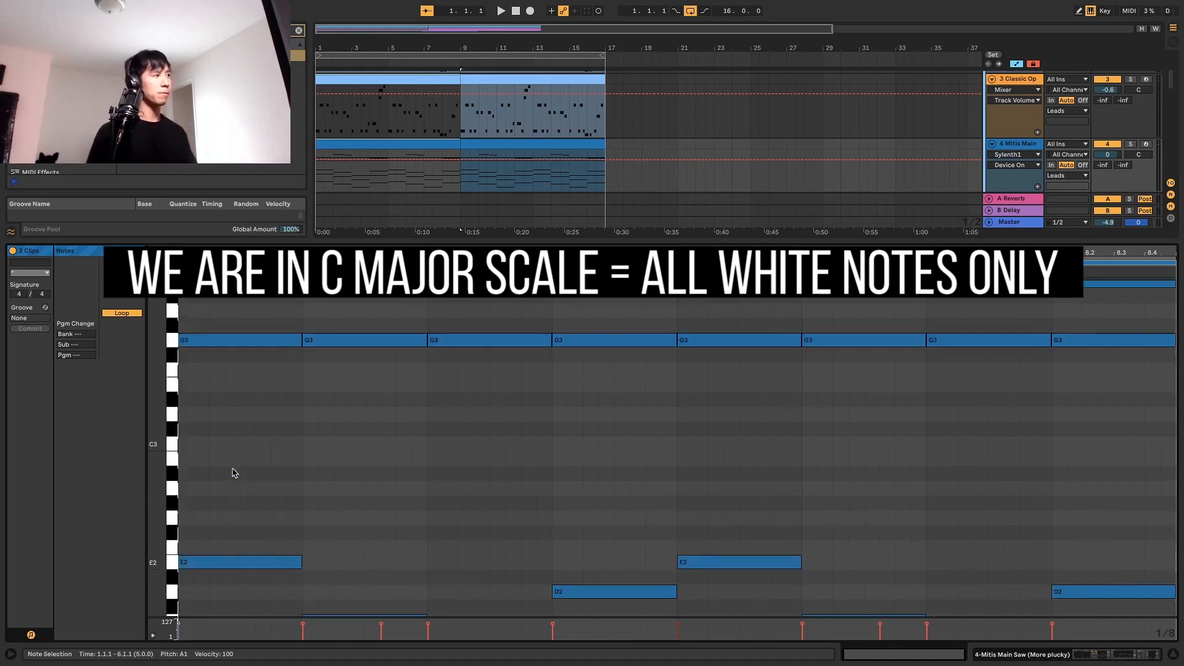
scroll(233, 473, up, 9)
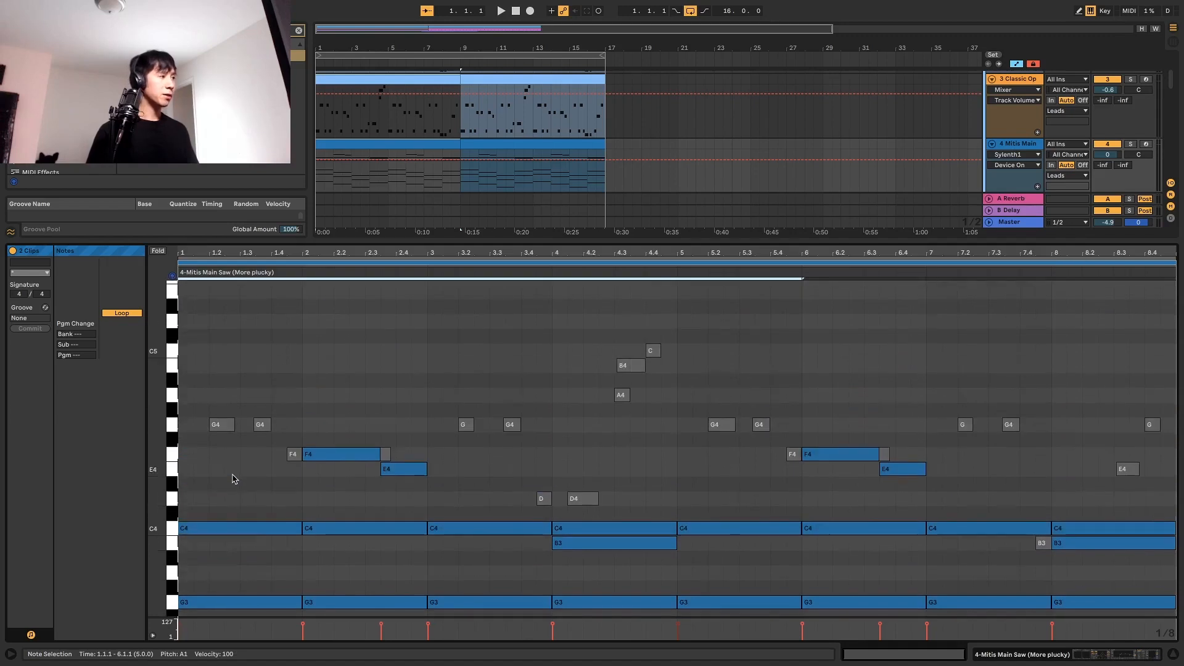
Open the first Classic Ophelia Square Lead clip, select all its C4 notes, then place the insert marker at 1.2.1.
click(376, 81)
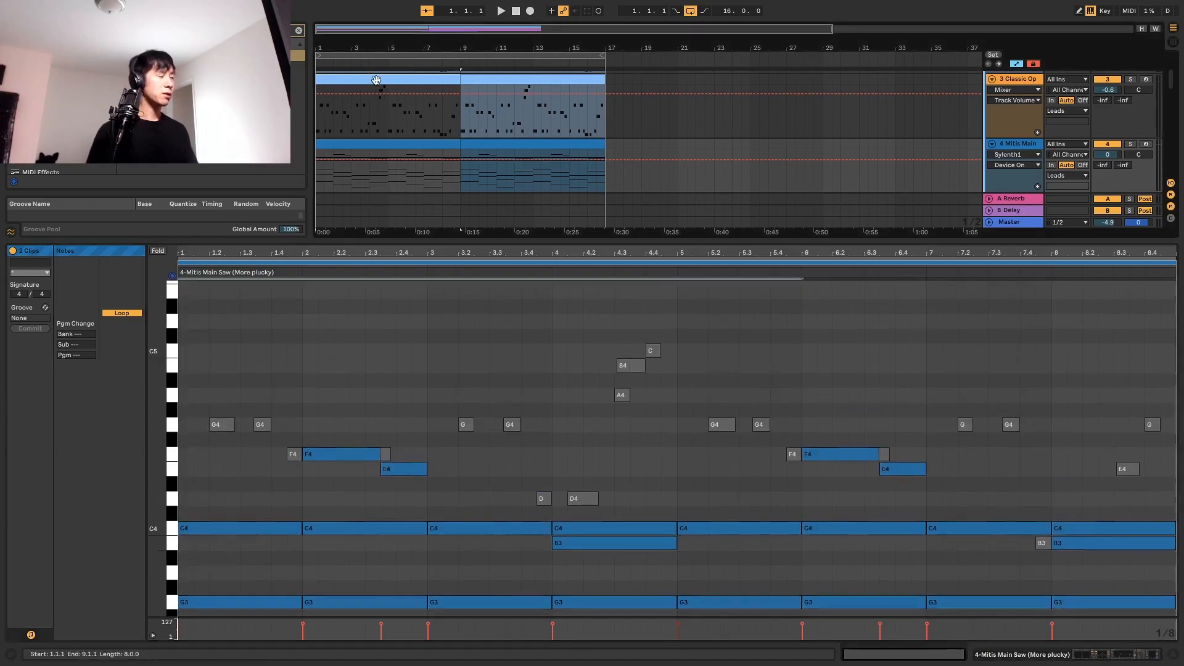
double_click(376, 80)
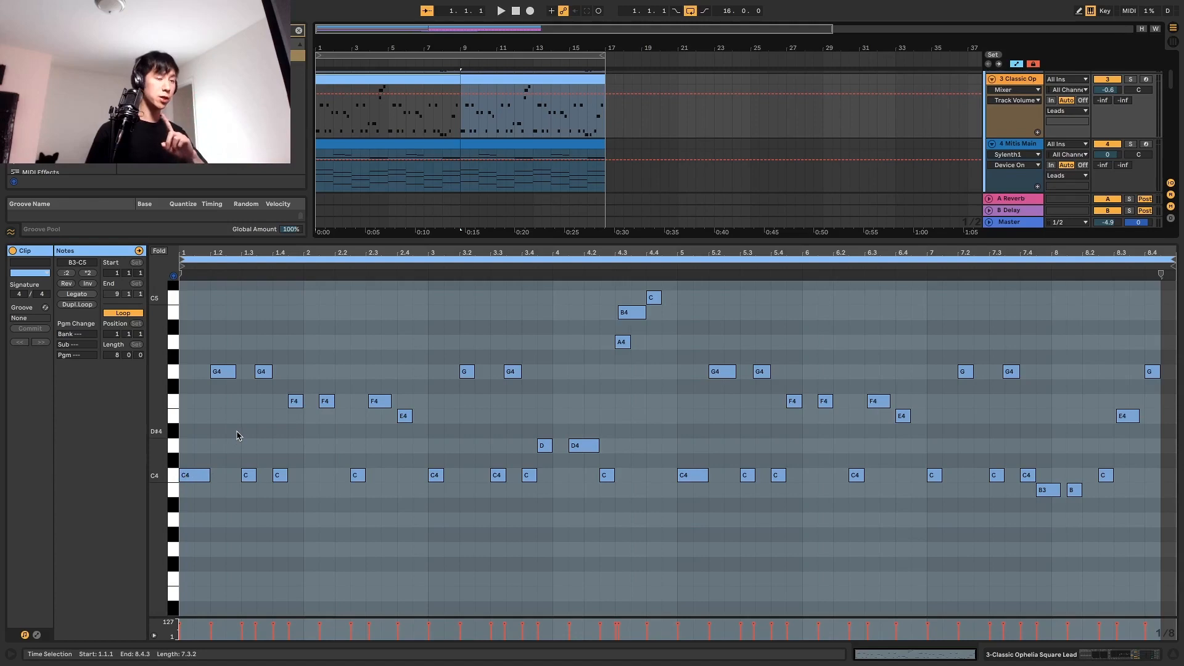
click(171, 480)
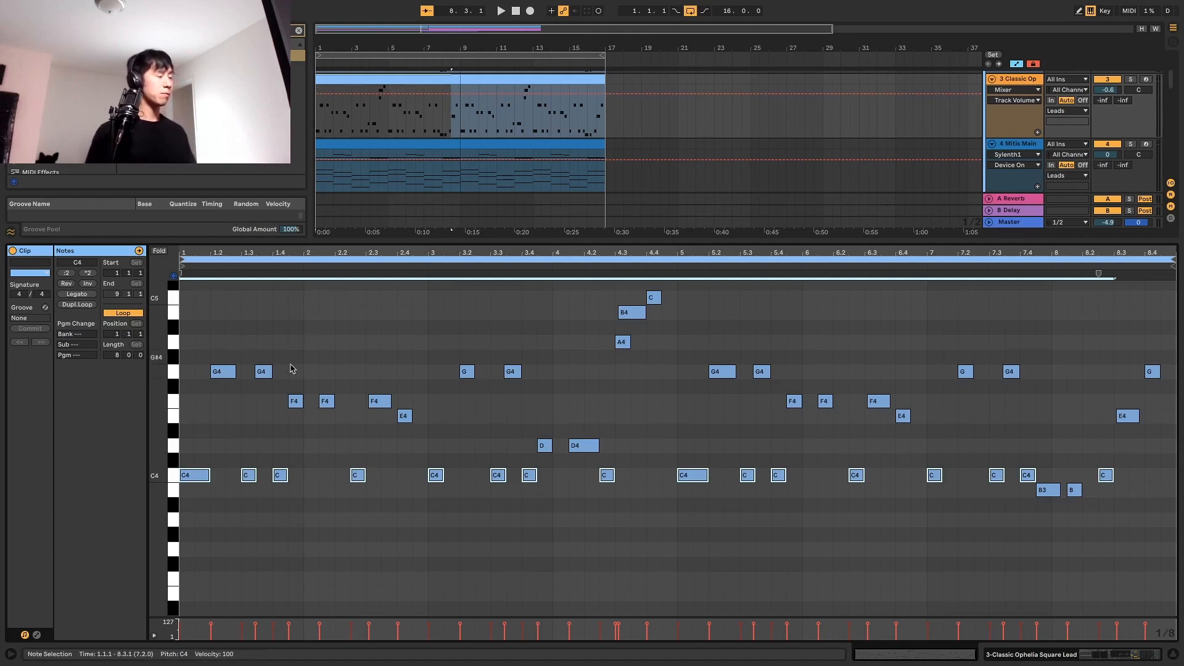
click(212, 406)
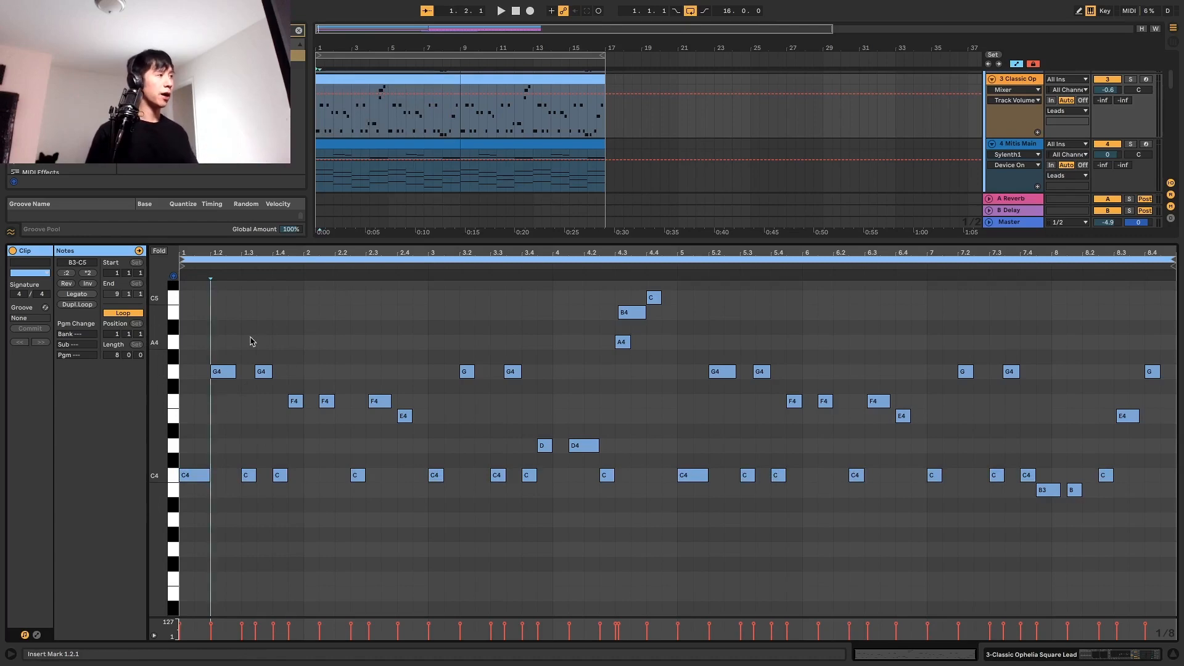
Open the first Mitis Main Saw clip and enlarge its note rows to inspect the chord progression.
click(360, 147)
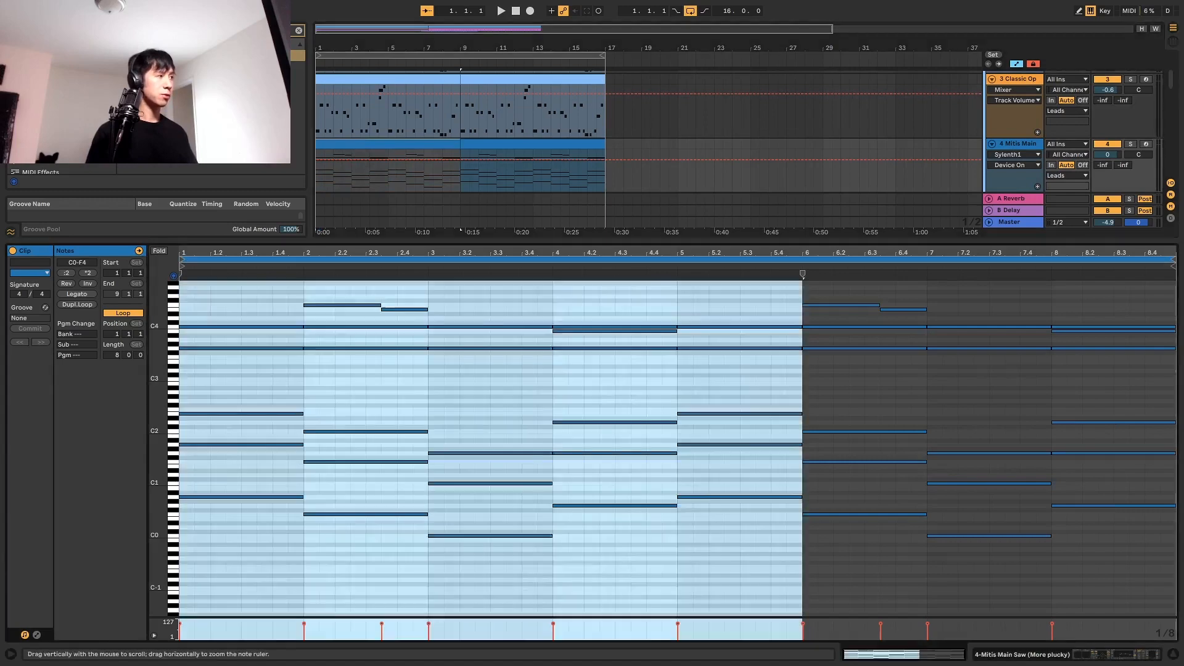
drag(159, 432, 182, 460)
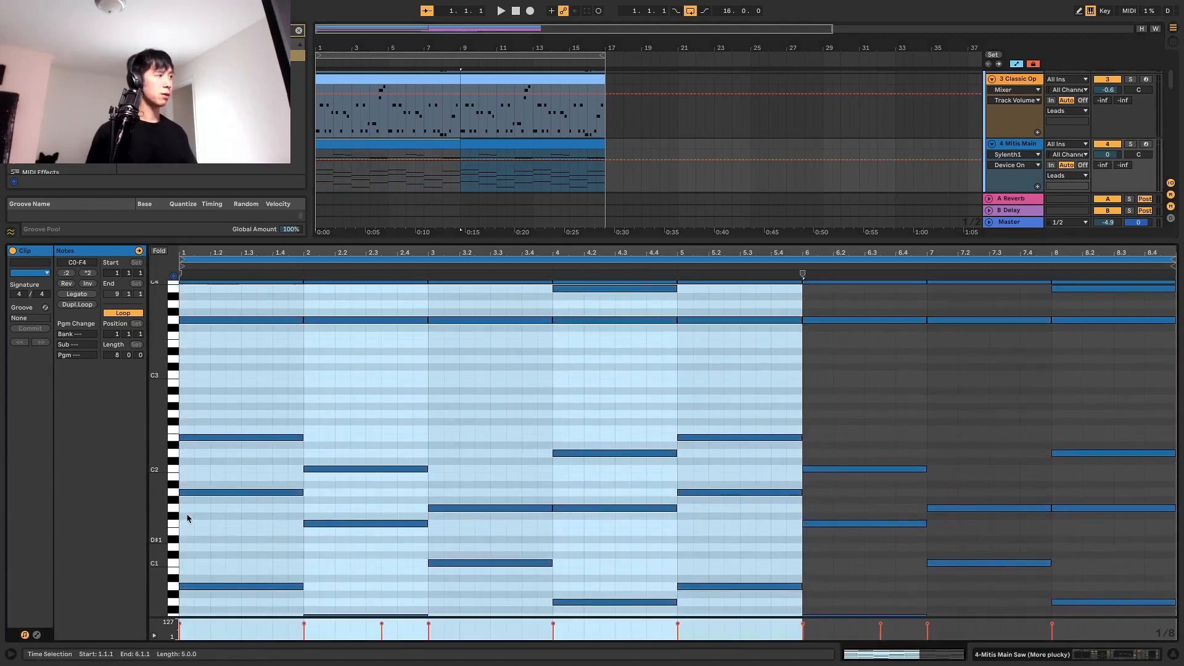
scroll(190, 507, up, 2)
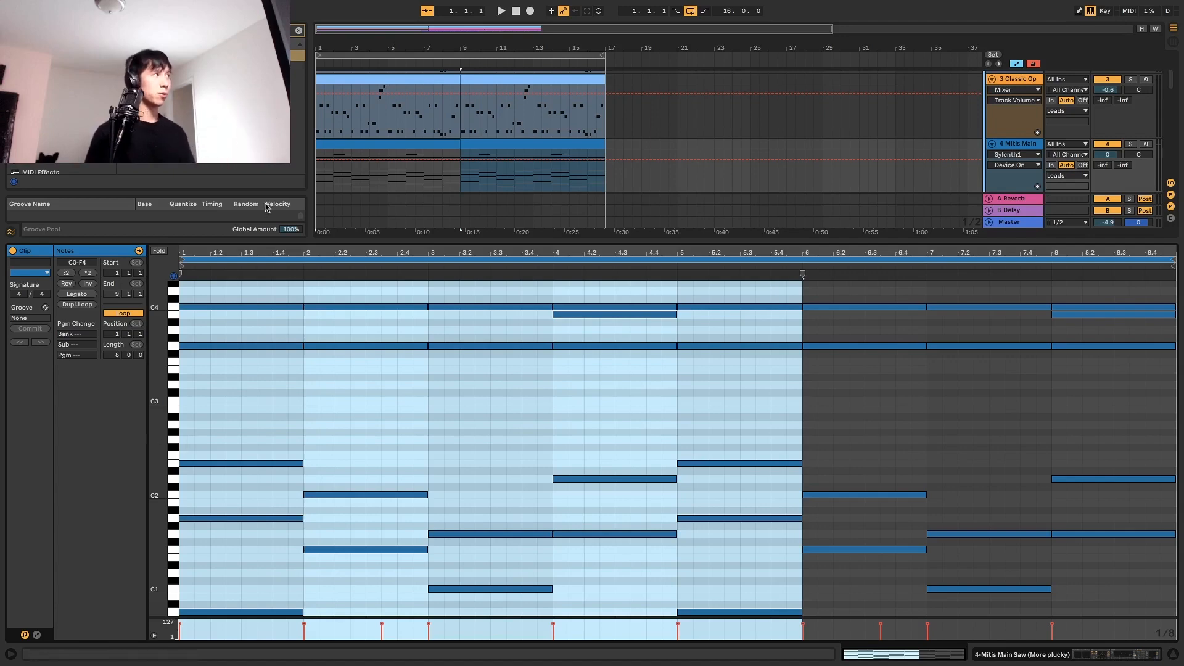
Reopen the first Classic Ophelia Square Lead clip, play it with the chords and look over its melody notes.
click(373, 78)
key(space)
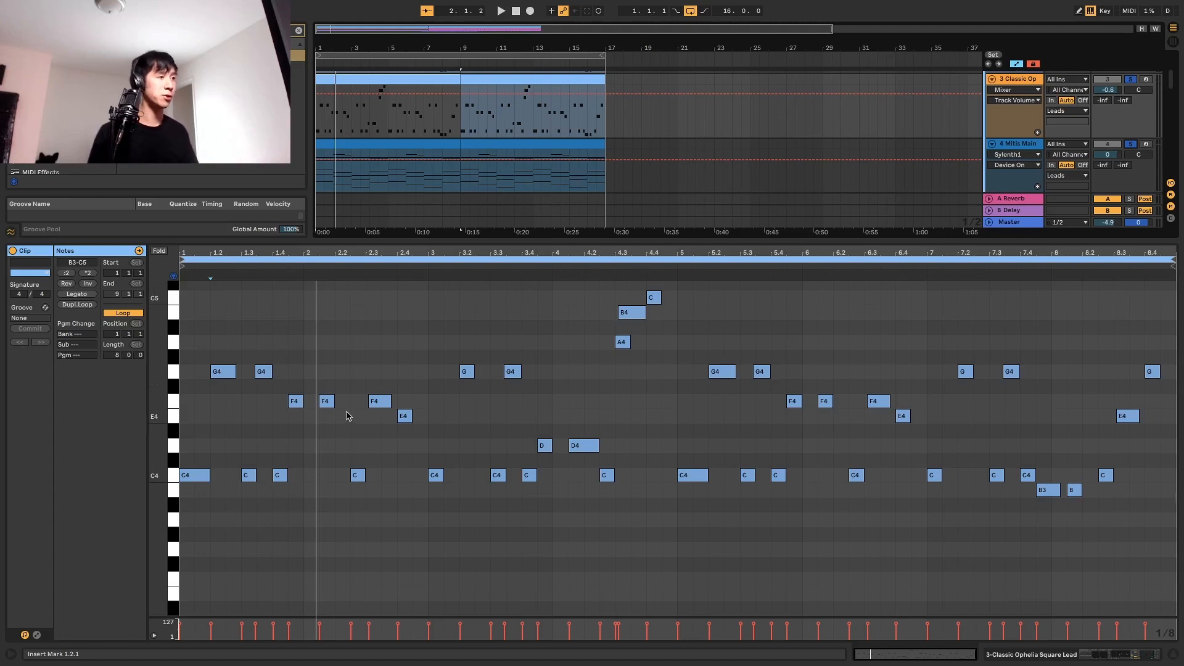
scroll(340, 498, down, 1)
scroll(338, 493, up, 3)
scroll(336, 489, down, 3)
scroll(336, 486, up, 3)
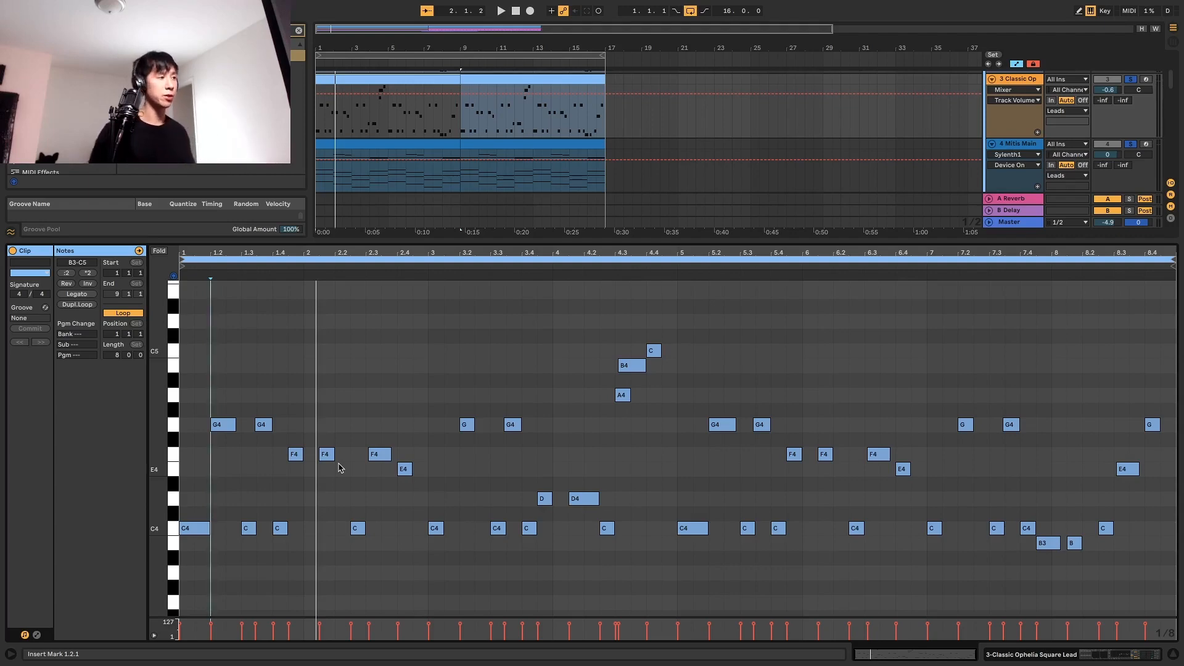
Compare the melody notes of the Classic Ophelia Square Lead clip with the Mitis Main Saw chord notes bar by bar.
scroll(310, 401, down, 2)
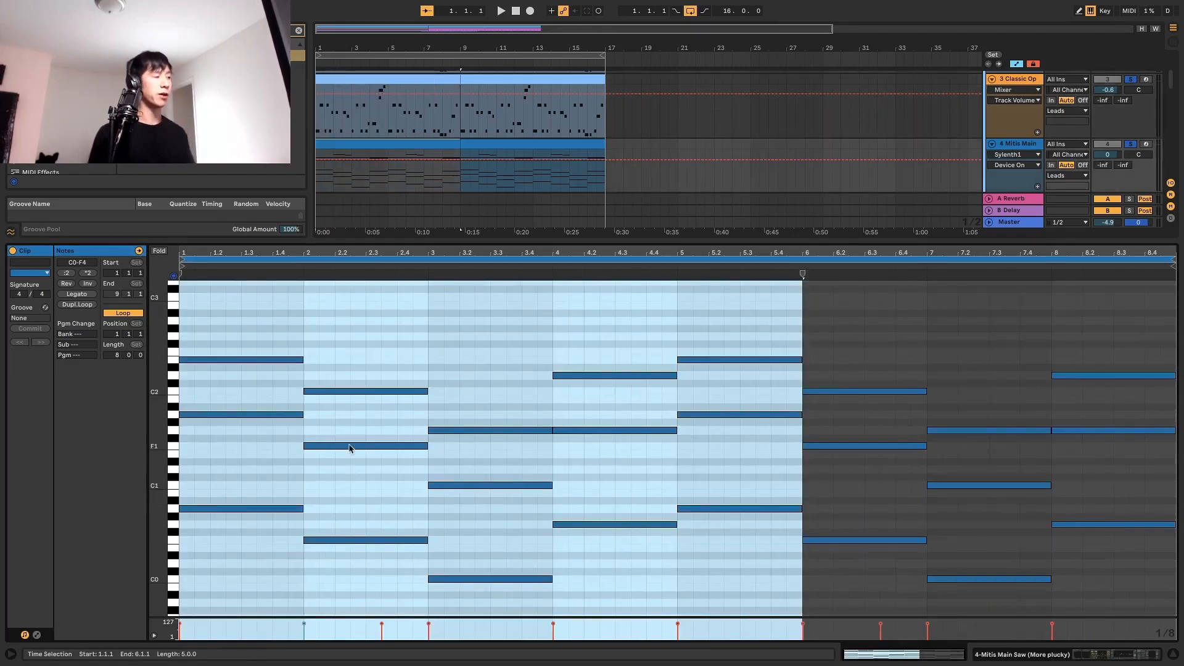
scroll(349, 448, up, 4)
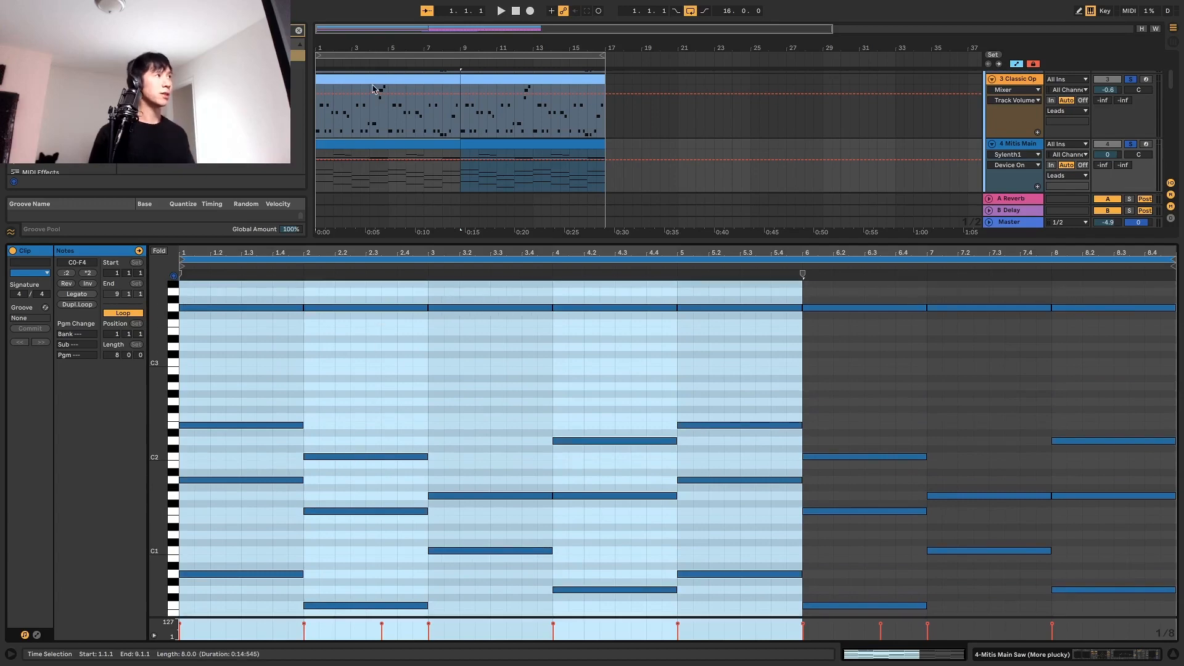
click(373, 88)
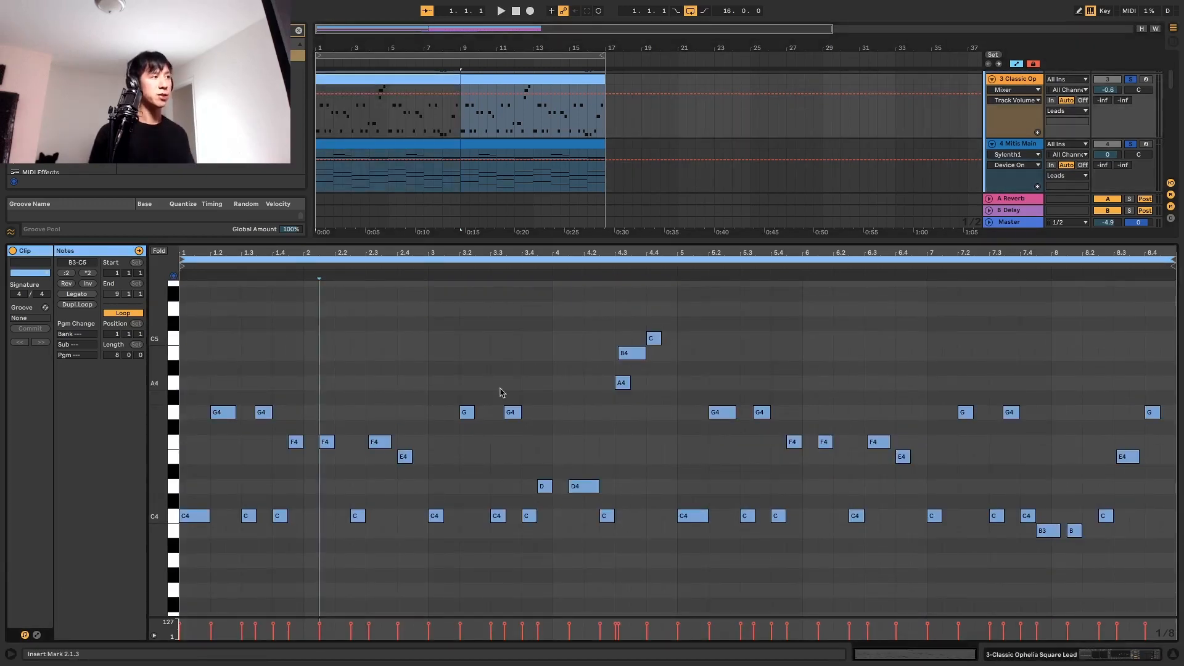
click(373, 144)
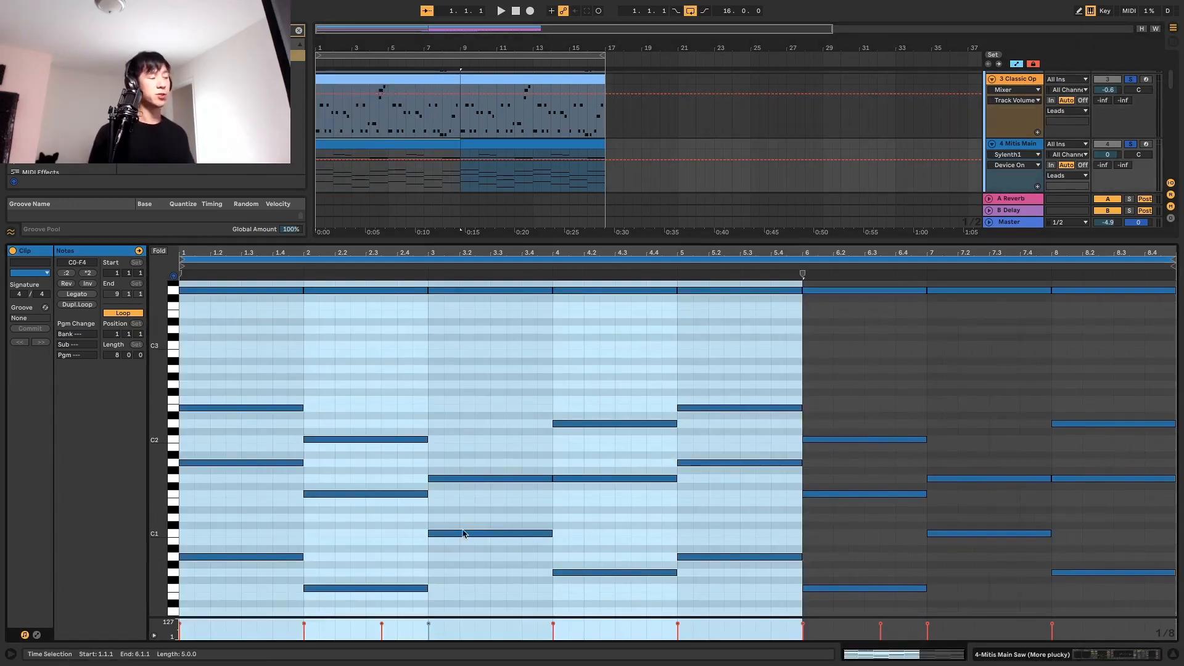
scroll(463, 534, up, 1)
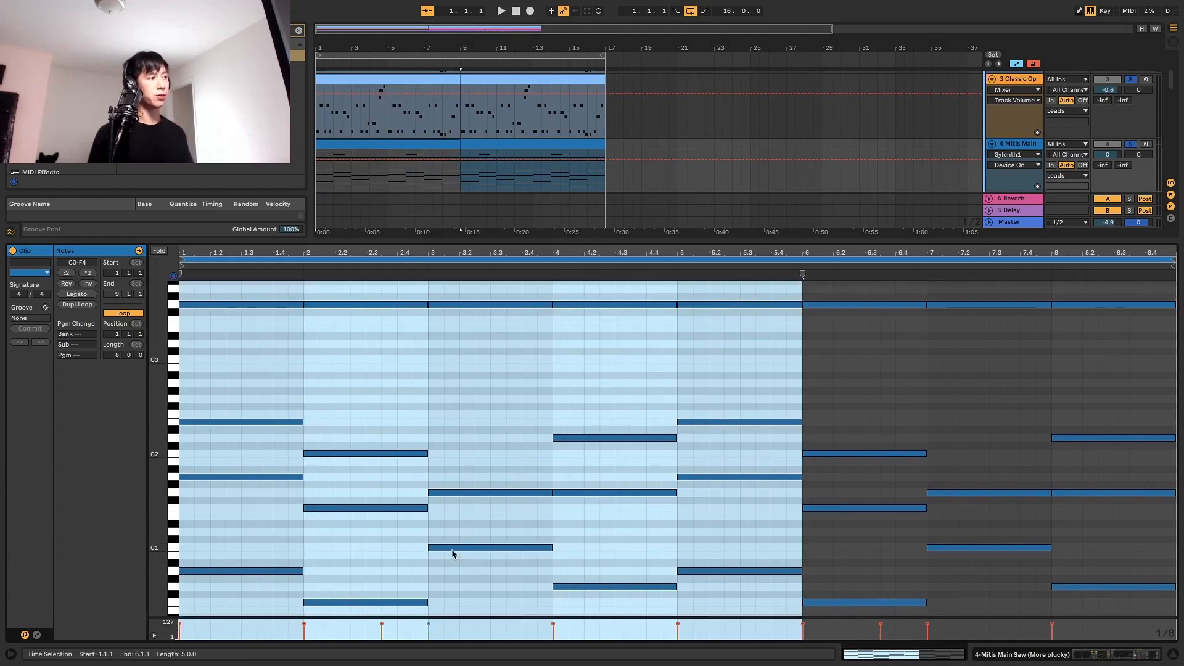
Check the C1 chord note in bar 3, then reopen the first Classic Ophelia Square Lead clip with the automation lanes hidden.
click(452, 548)
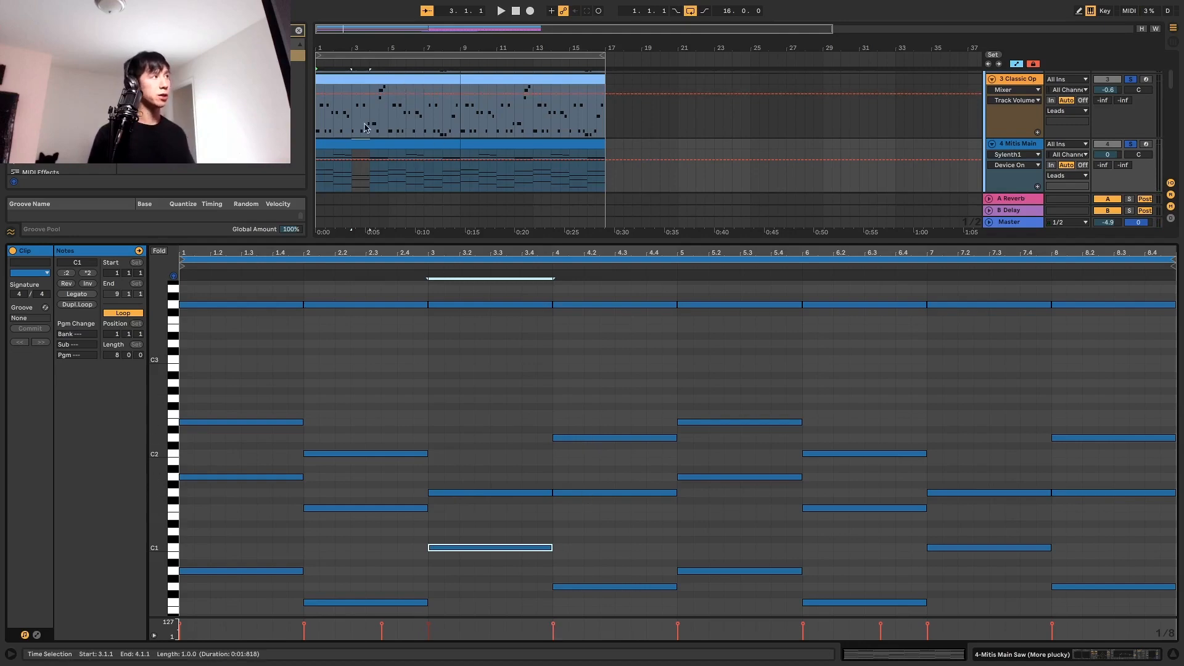
click(372, 88)
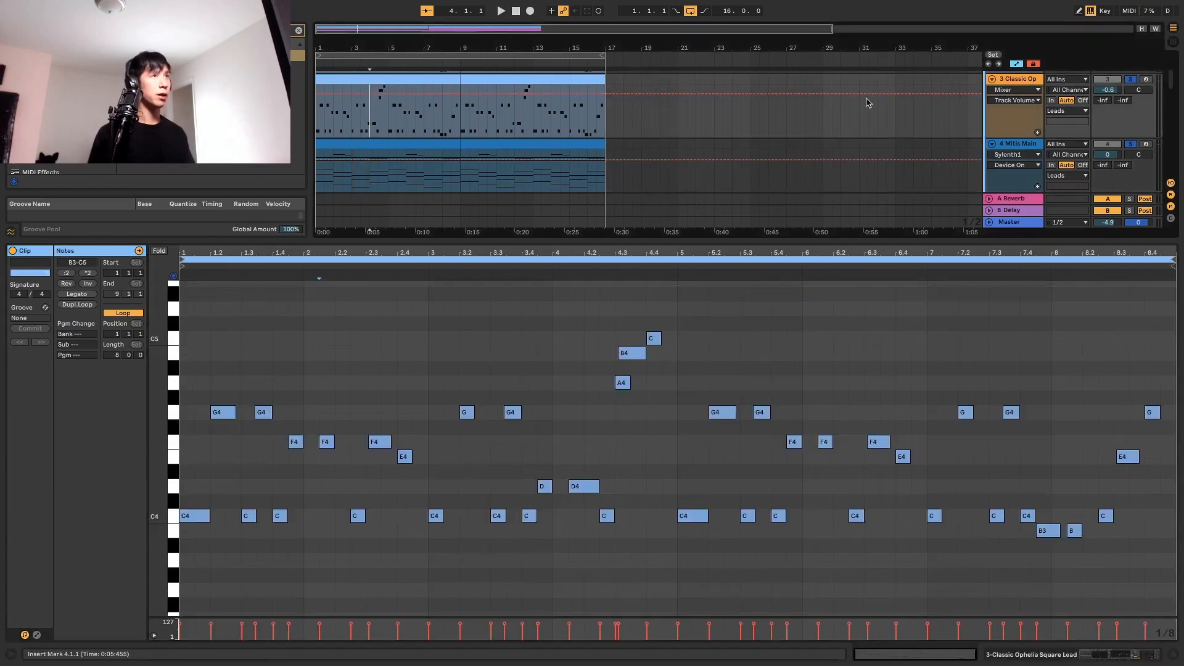
key(a)
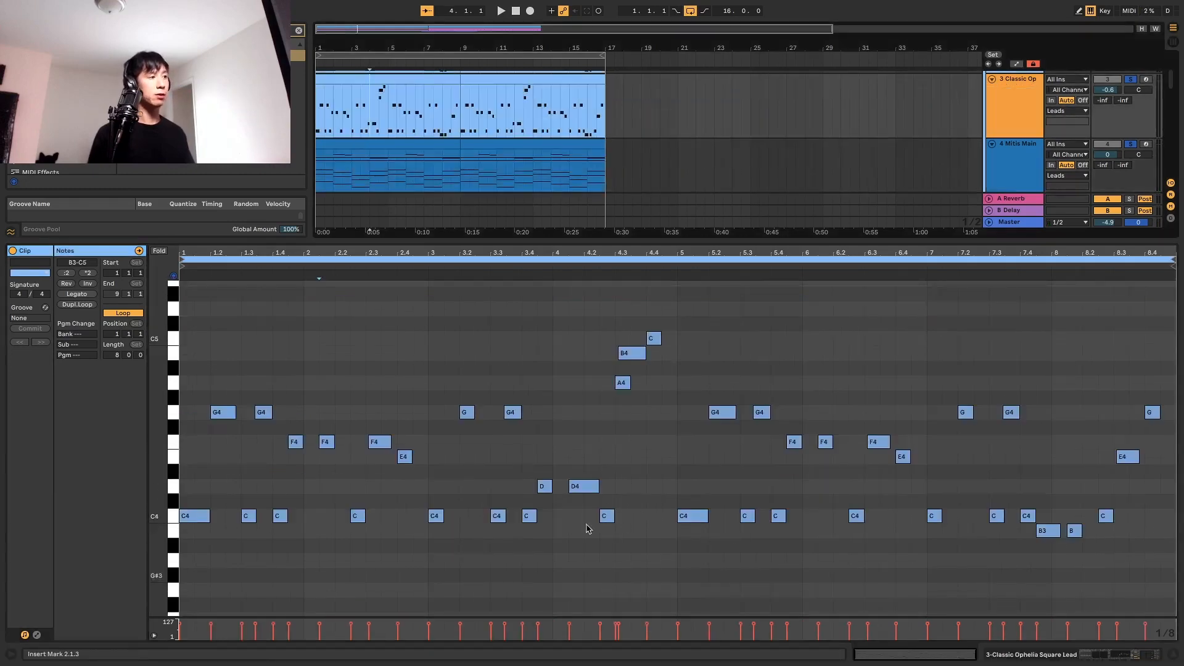
Reopen the first Mitis Main Saw clip and examine its bar 4 chord, selecting G1 and then the G3 to C4 notes.
click(375, 147)
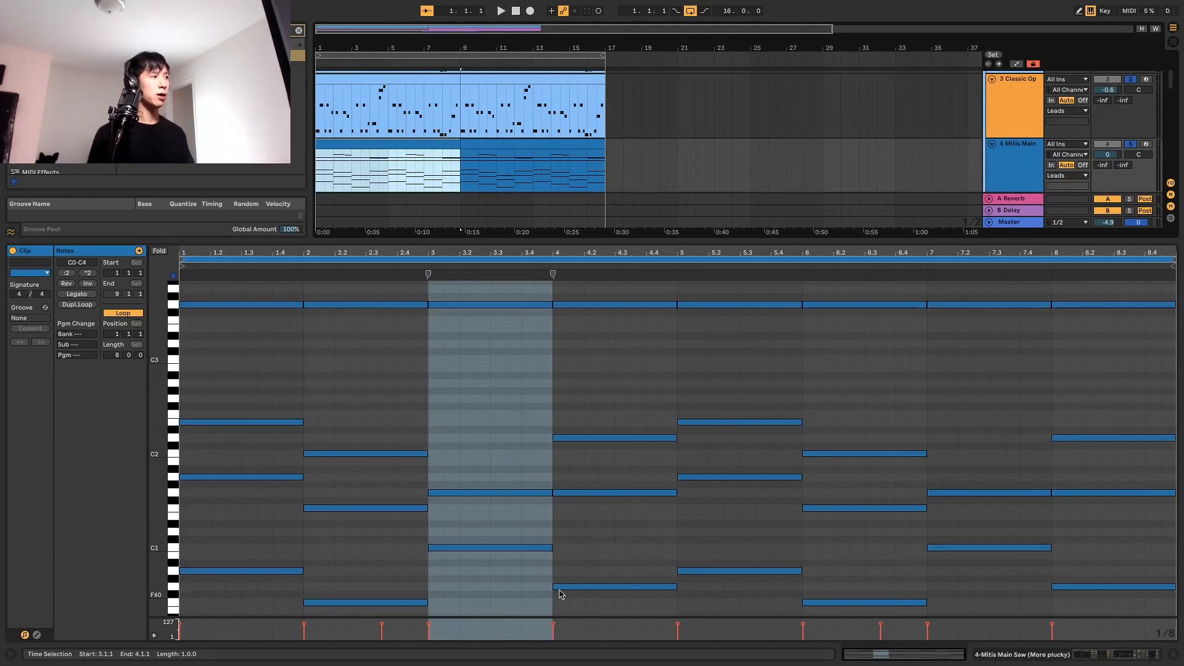
click(584, 497)
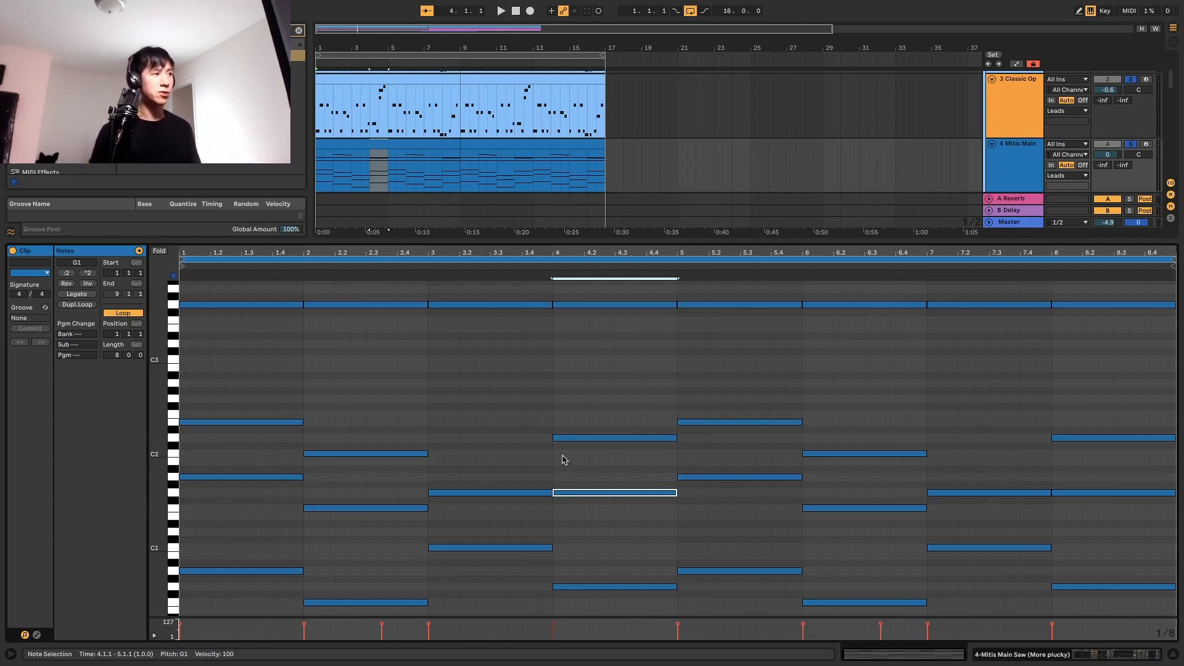
scroll(573, 322, up, 3)
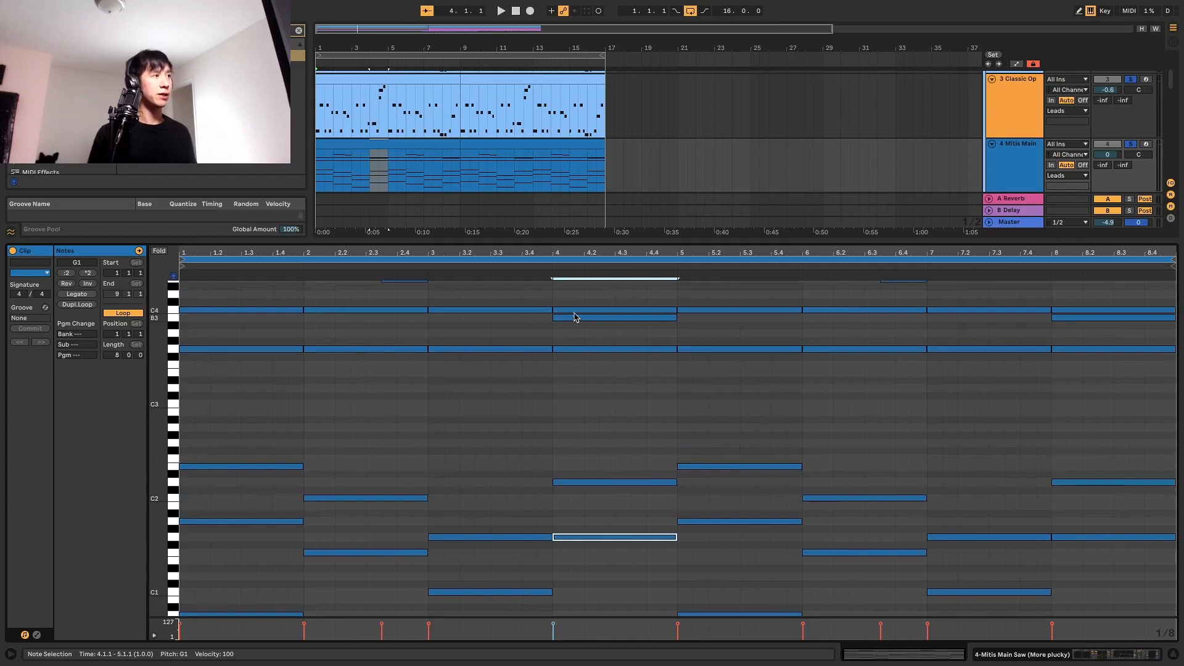
scroll(577, 353, up, 2)
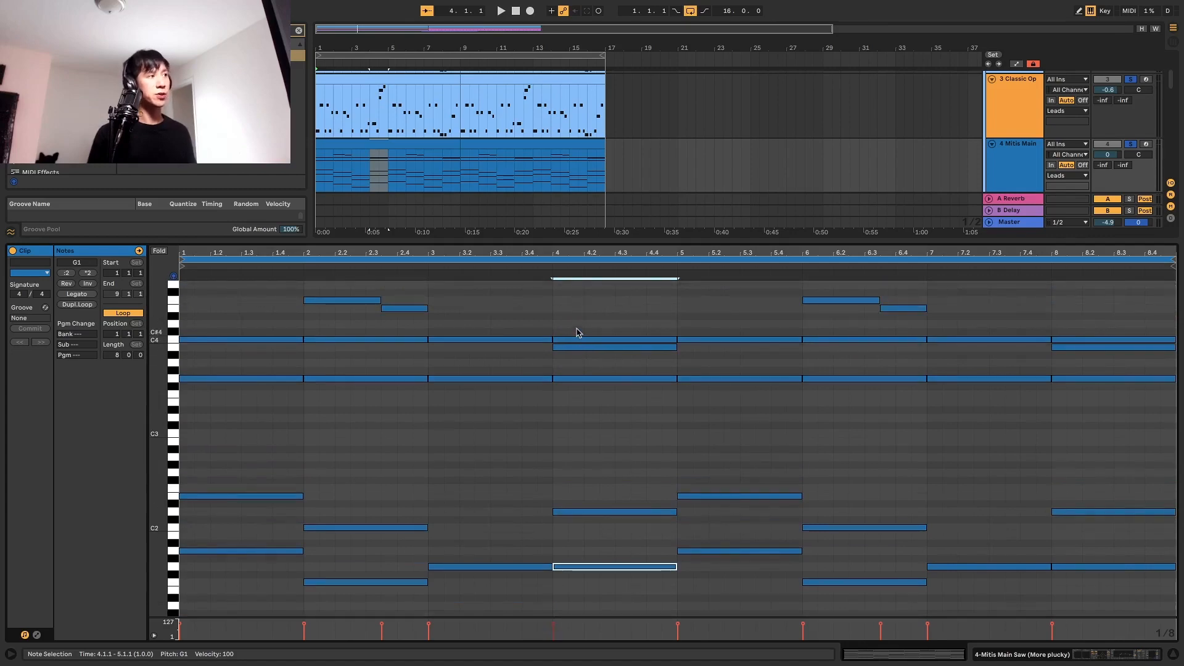
drag(576, 306, 566, 467)
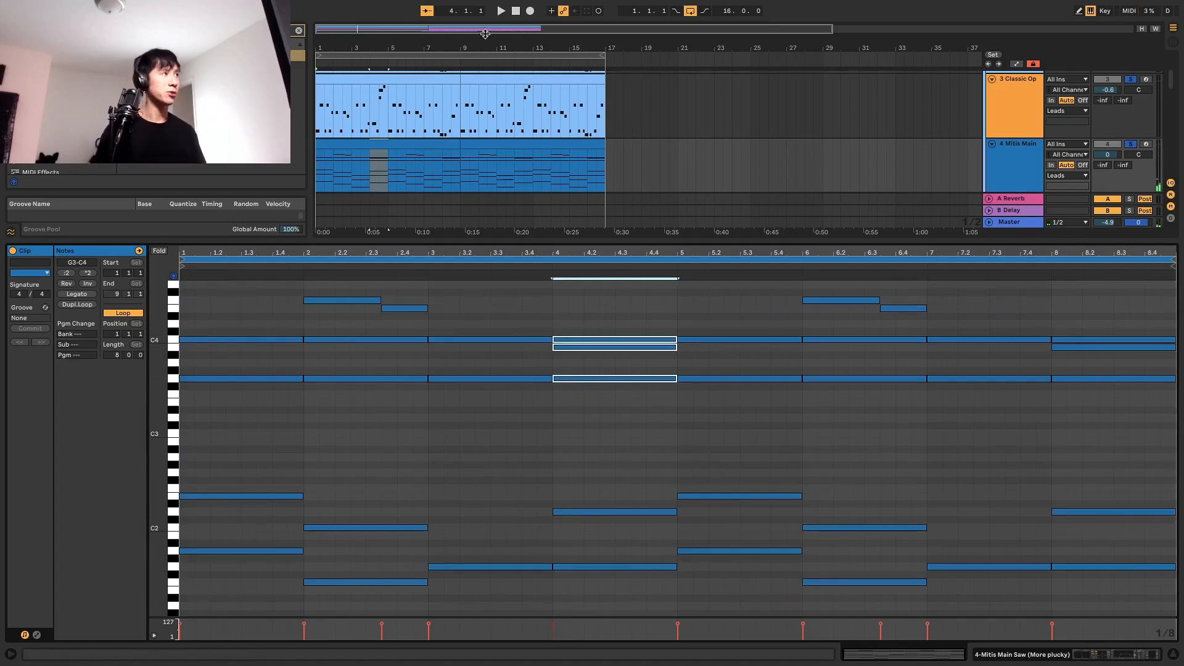
Open the first Classic Ophelia Square Lead clip and listen to its bar 4 notes D4, C4, A4 and B4.
click(360, 76)
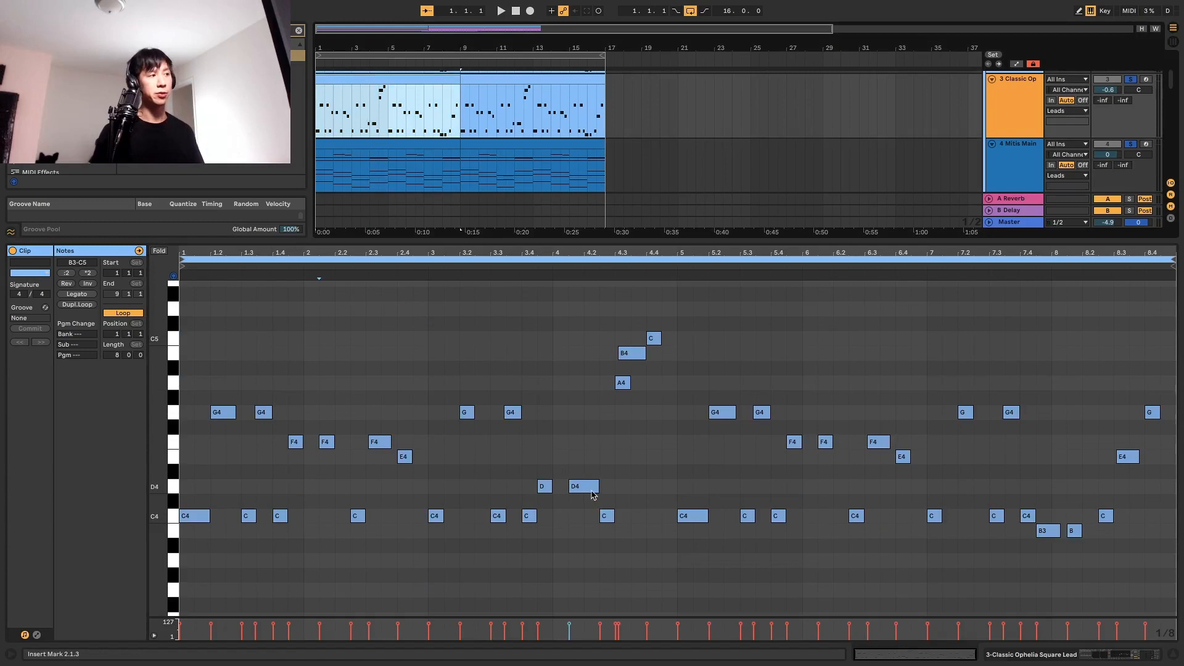
click(595, 488)
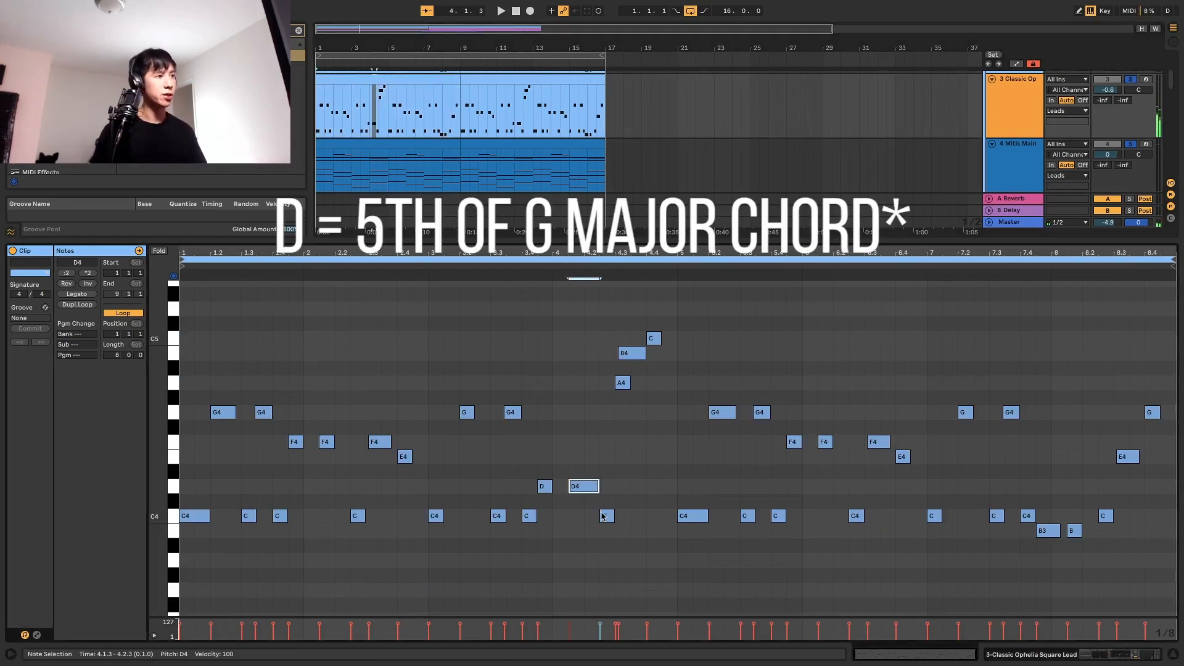
click(604, 517)
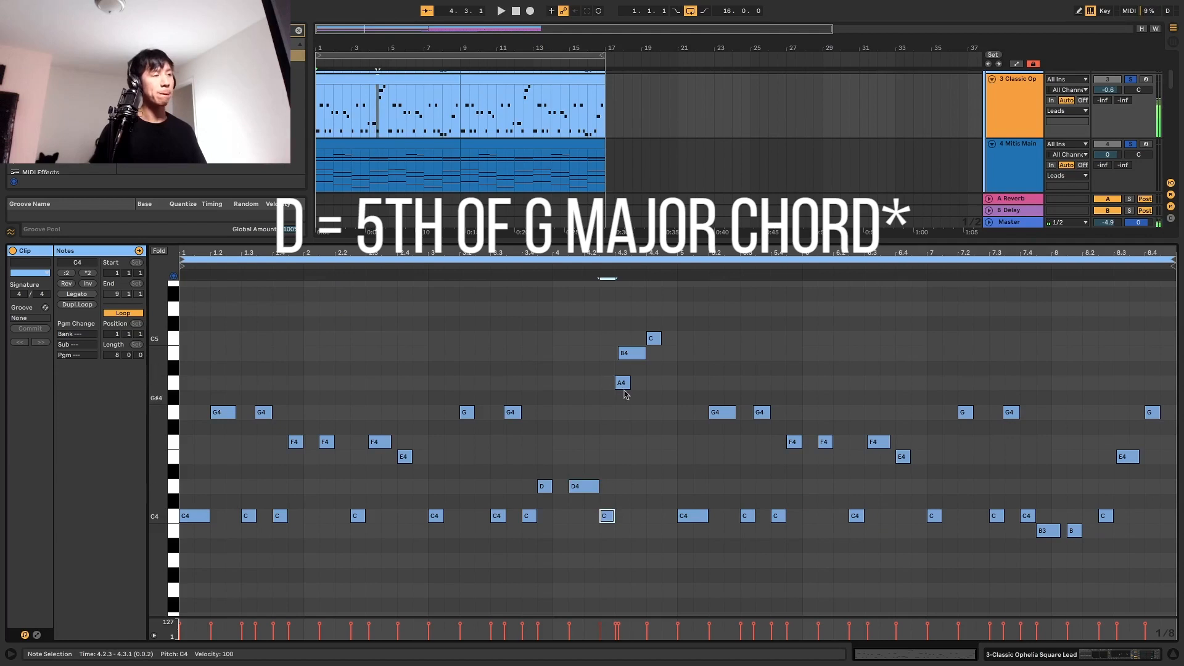
drag(623, 330, 635, 464)
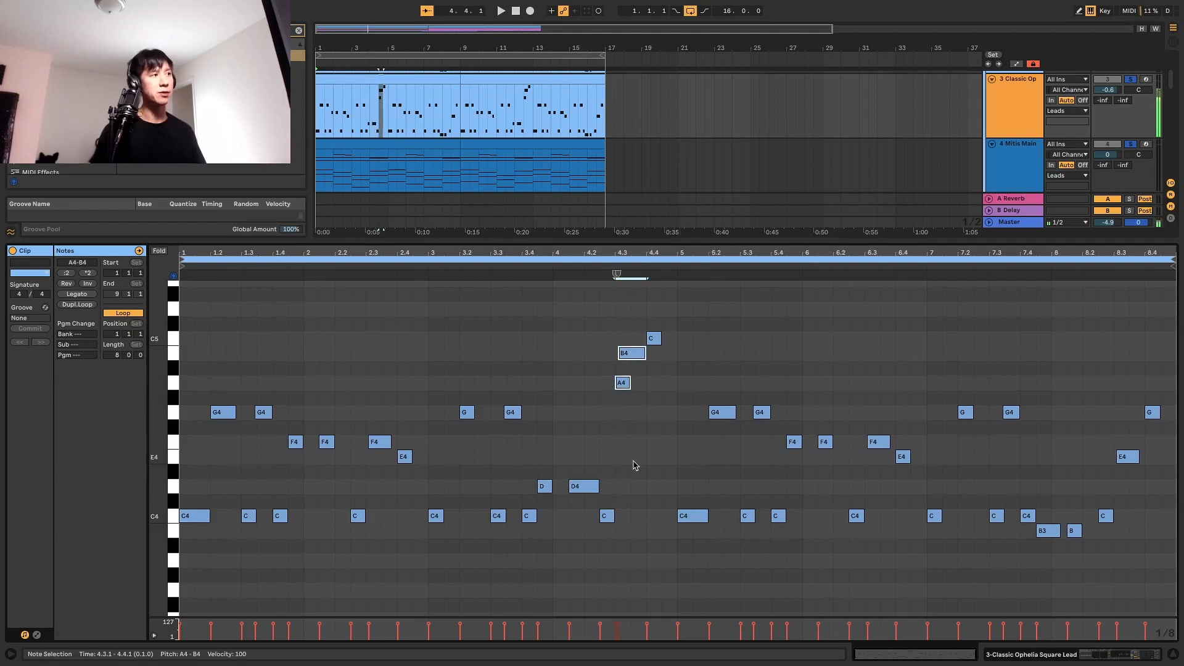
click(546, 263)
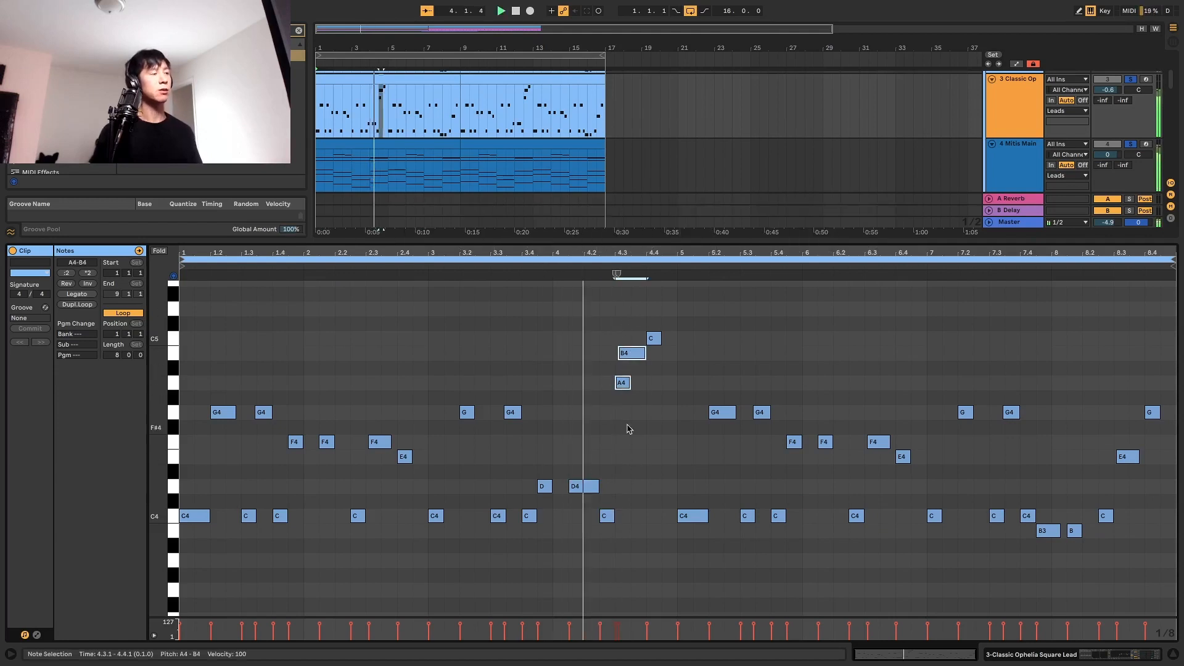
key(space)
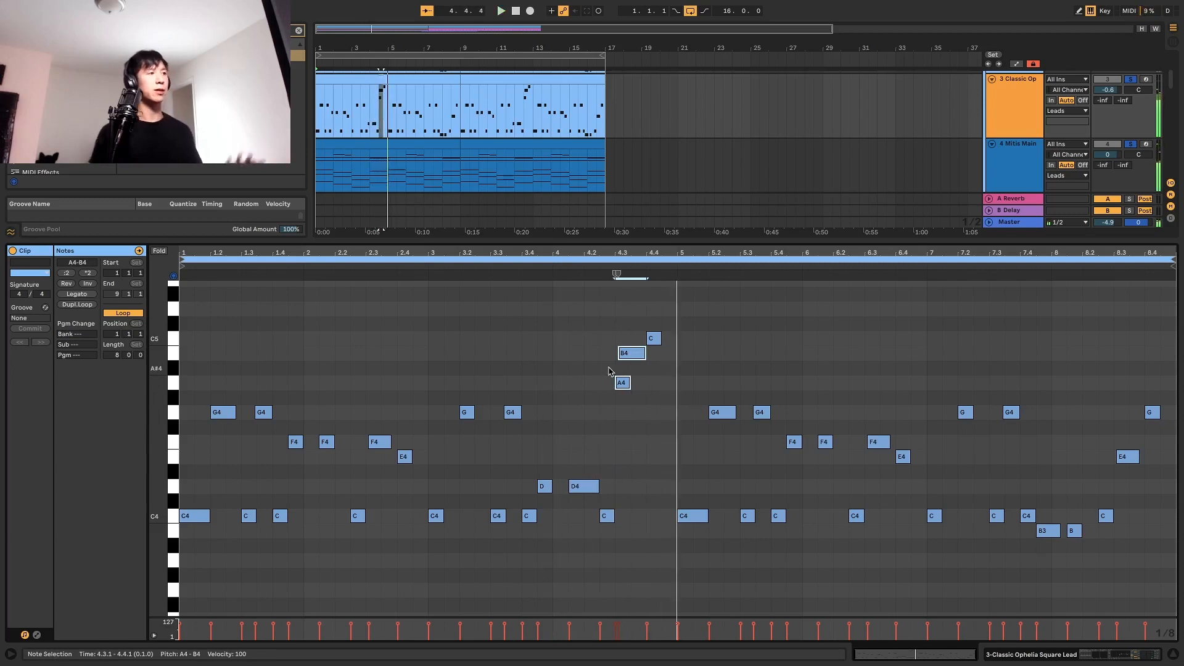
click(614, 416)
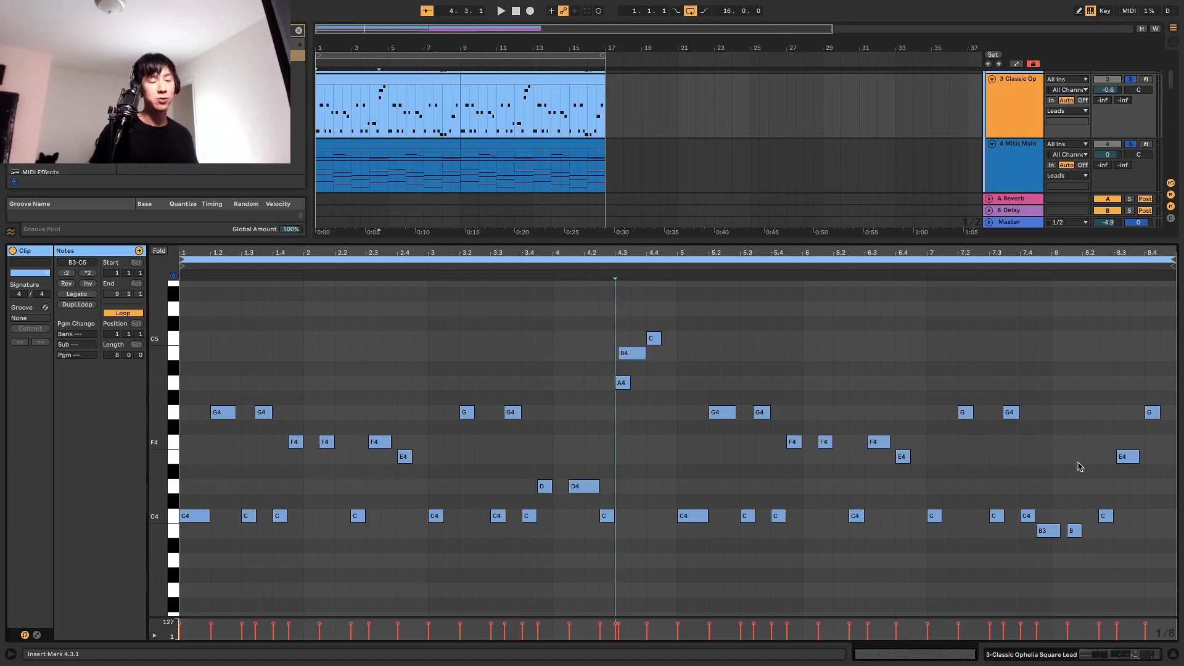
In the other project, open the 40 Mitis Main Saw clip that starts at bar 17 and enlarge the arrangement area.
scroll(1053, 486, down, 1)
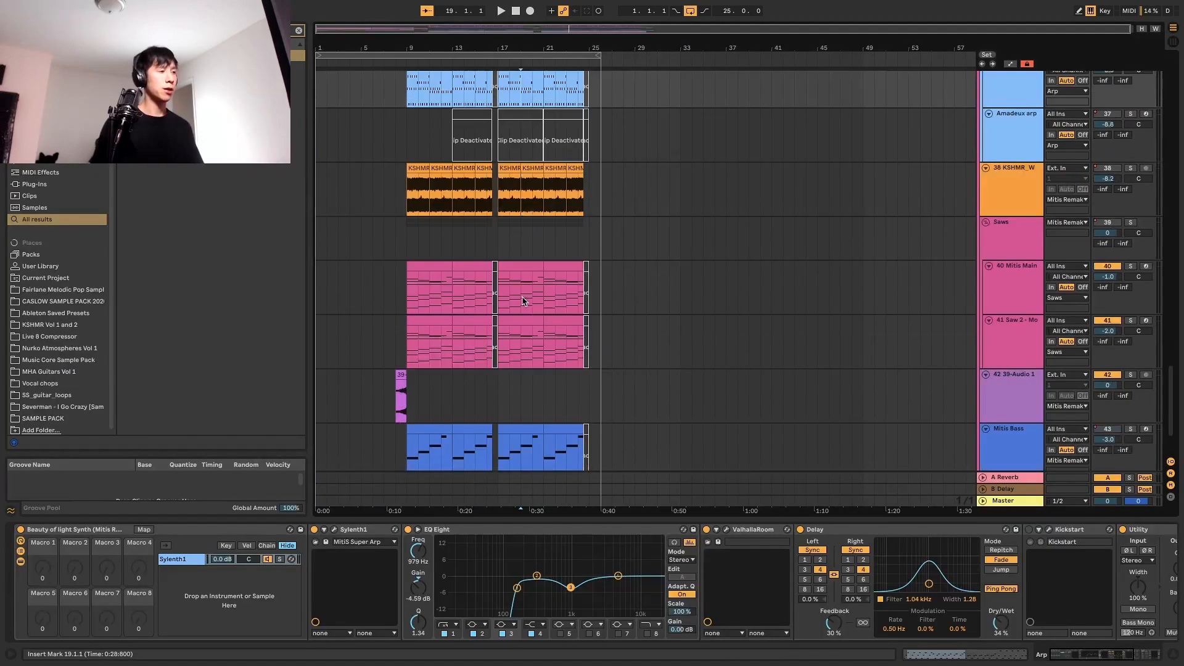
scroll(521, 298, down, 3)
scroll(521, 299, up, 3)
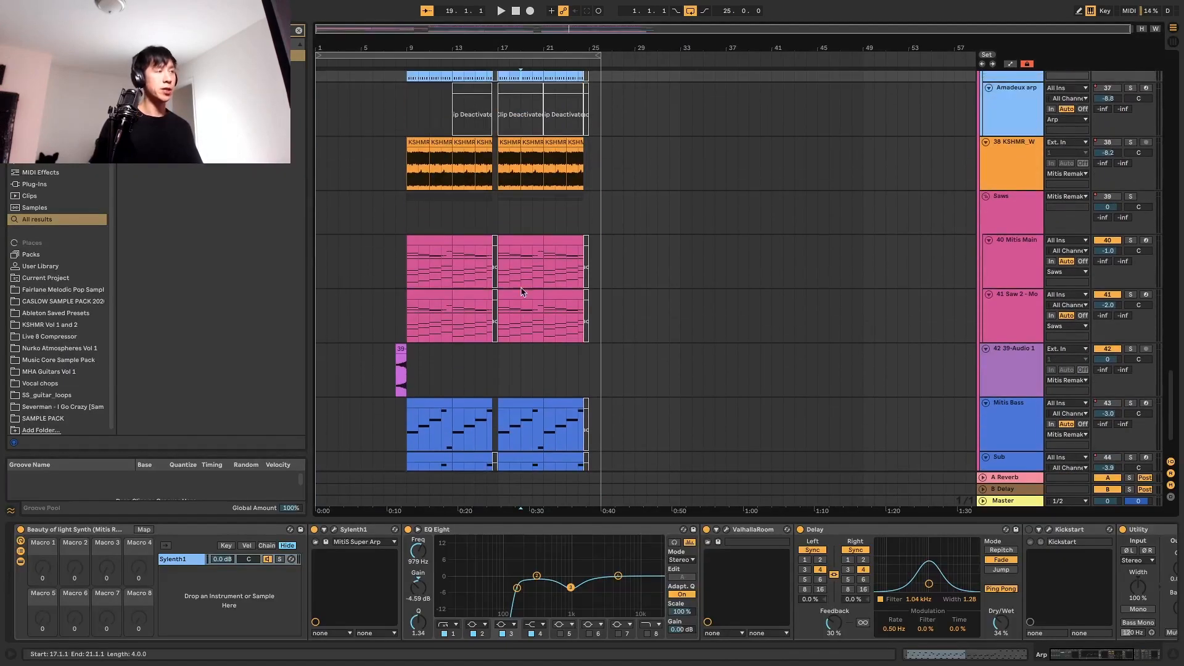
click(534, 241)
double_click(533, 241)
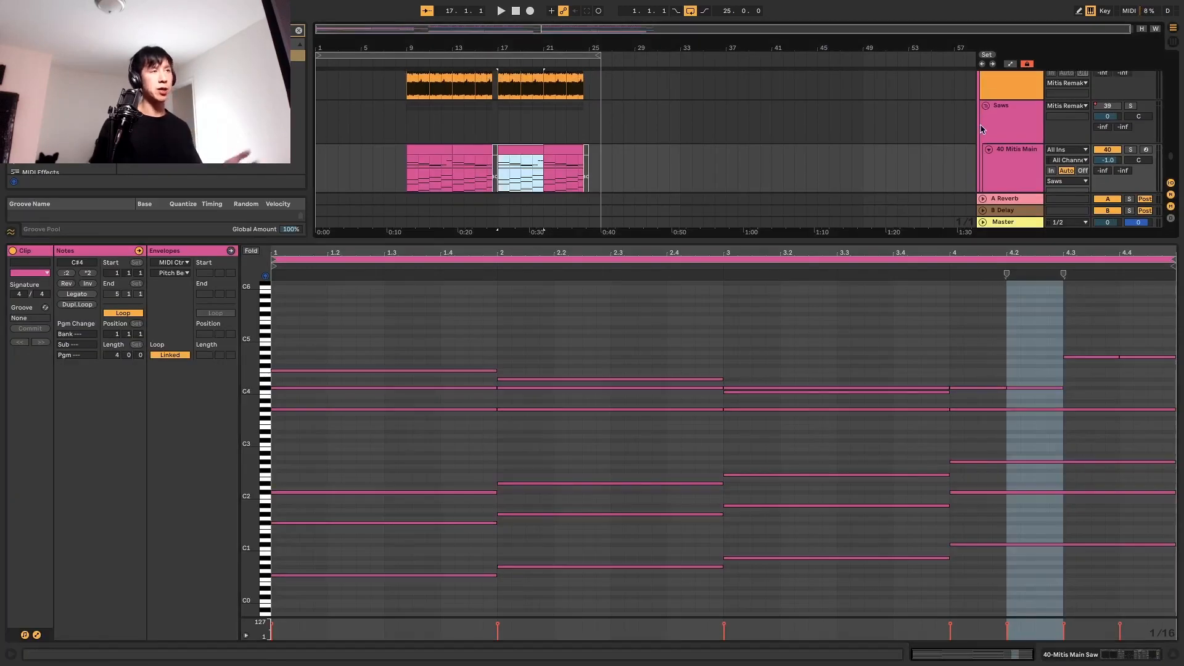
scroll(980, 126, up, 2)
drag(984, 241, 980, 368)
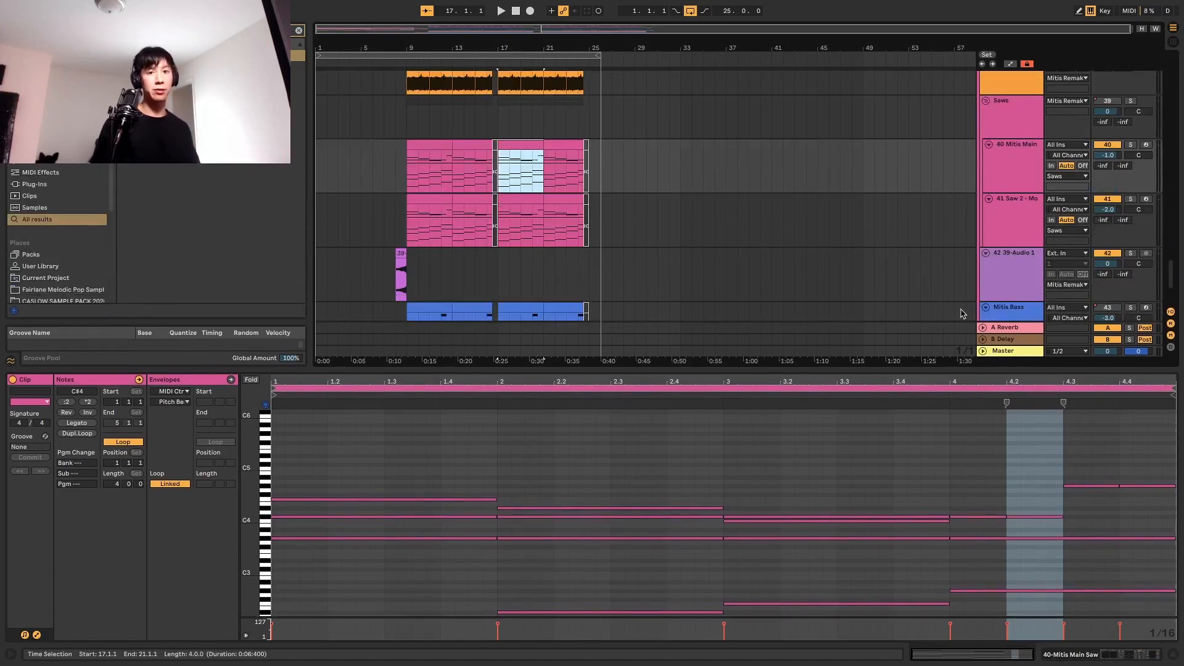
Open the 31 Mitis Lead clip that starts at bar 17 and place the insert marker at 2.2.3 among its melody notes.
scroll(959, 303, up, 4)
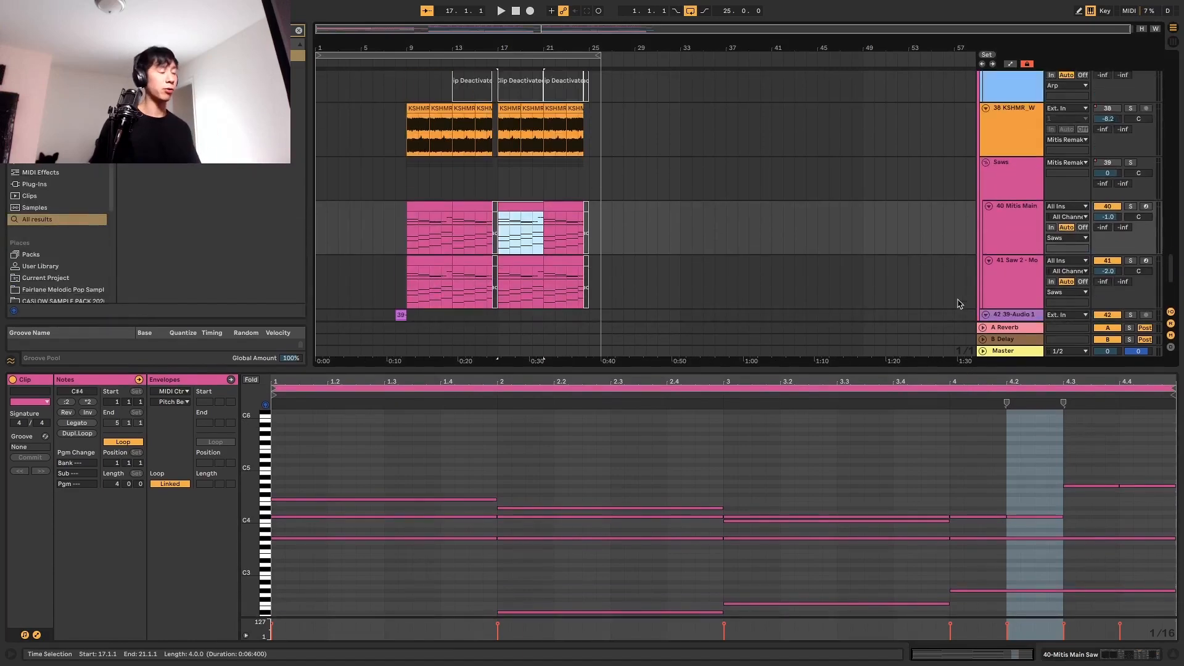
scroll(959, 304, up, 15)
click(512, 102)
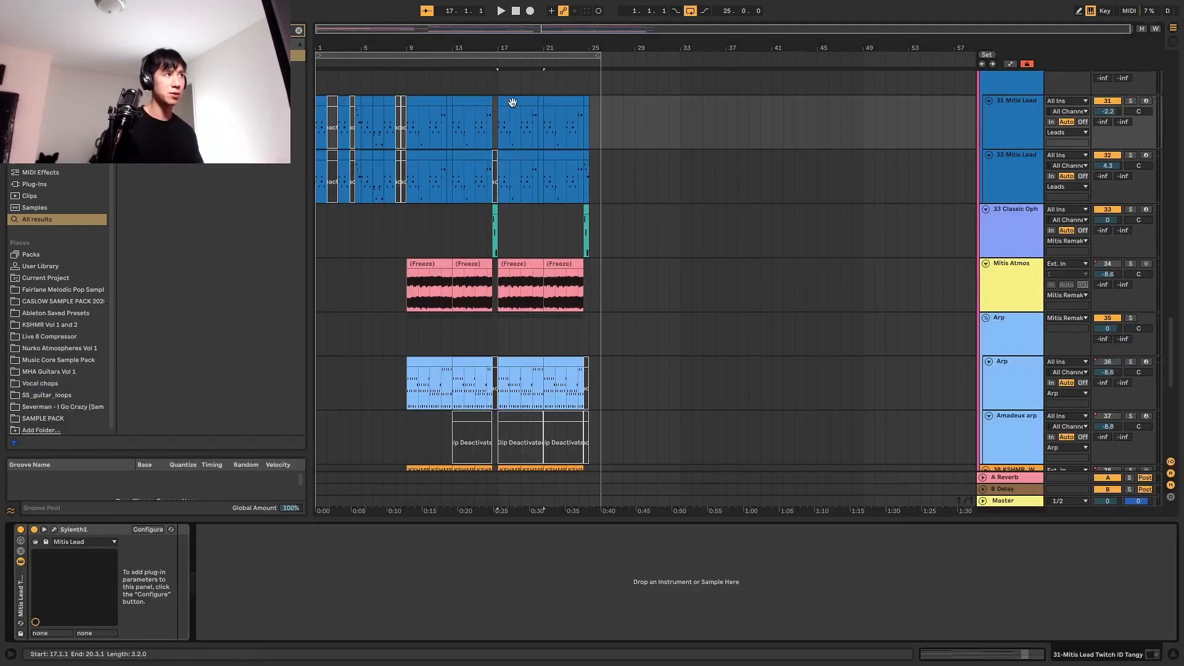
click(623, 448)
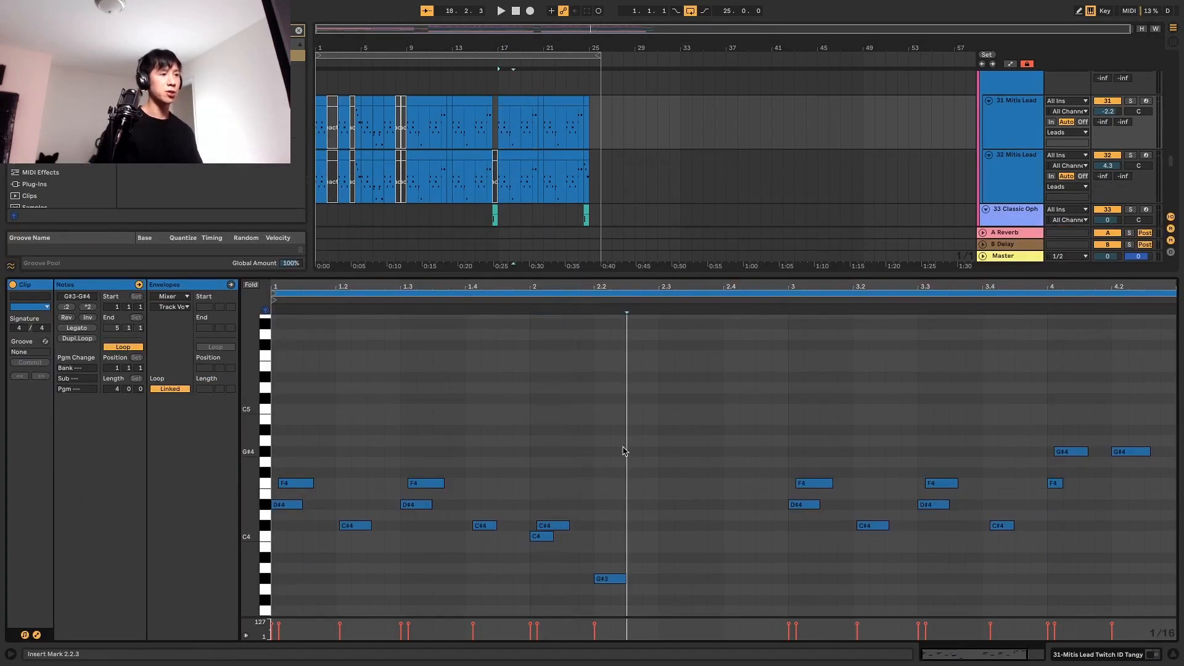
Transpose all chord notes of the bar 17 clip on 40 Mitis Main Saw down one semitone and enlarge its note rows.
key(ctrl+a)
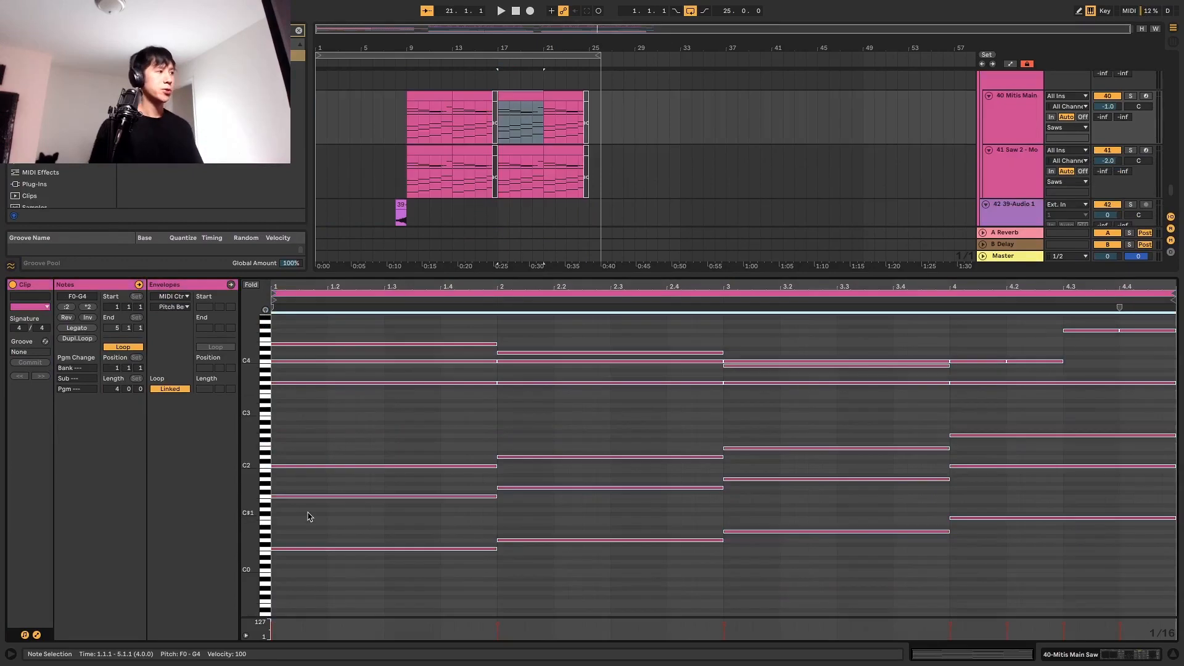
drag(253, 498, 280, 500)
scroll(356, 510, up, 1)
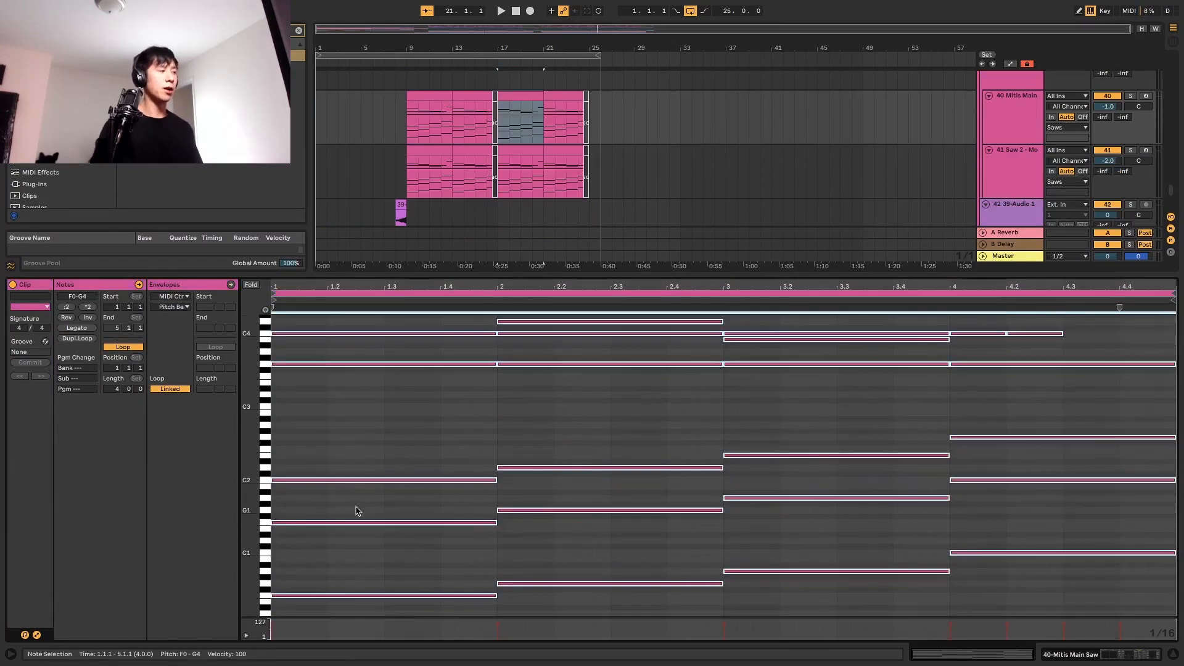
scroll(340, 536, up, 2)
click(439, 297)
Transpose all melody notes of the bar 17 clip on 31 Mitis Lead down one semitone to match the chords.
scroll(531, 192, up, 6)
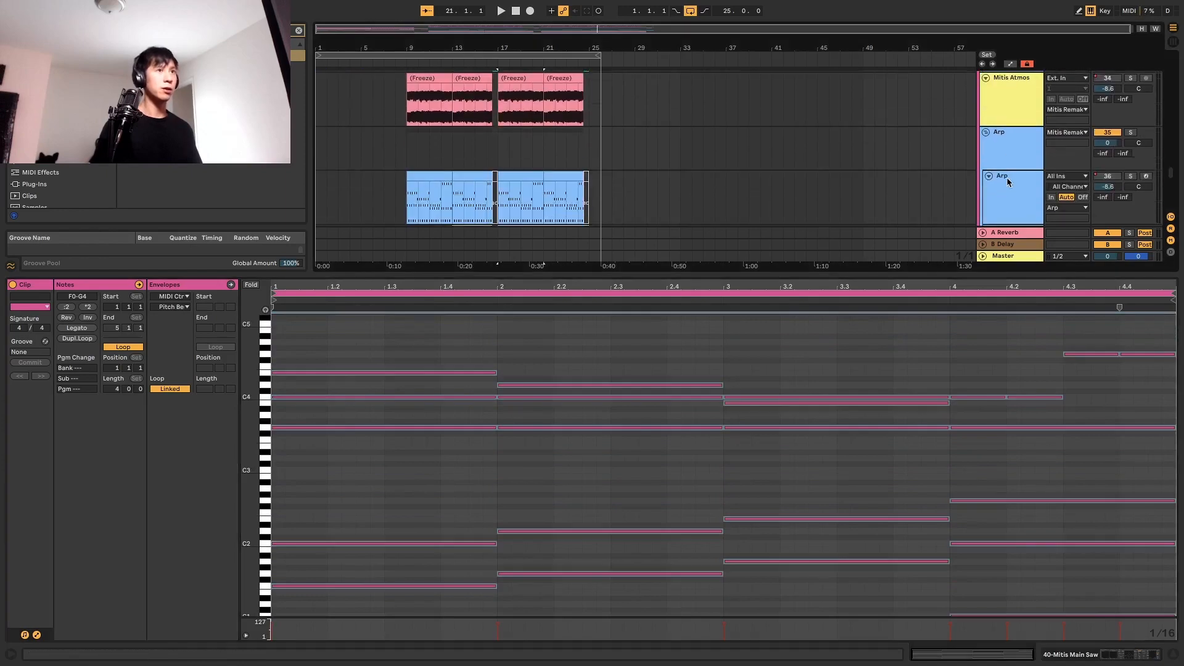
scroll(999, 177, up, 3)
scroll(994, 176, up, 1)
click(528, 142)
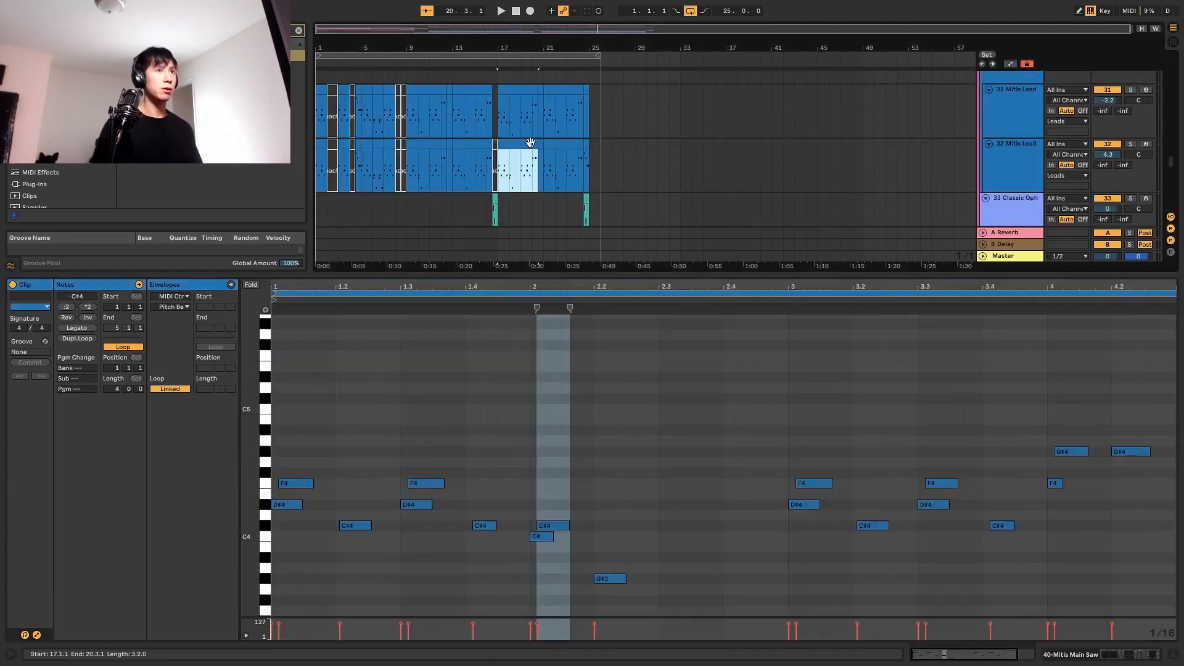
key(ctrl+z)
scroll(330, 399, down, 4)
key(ctrl+z)
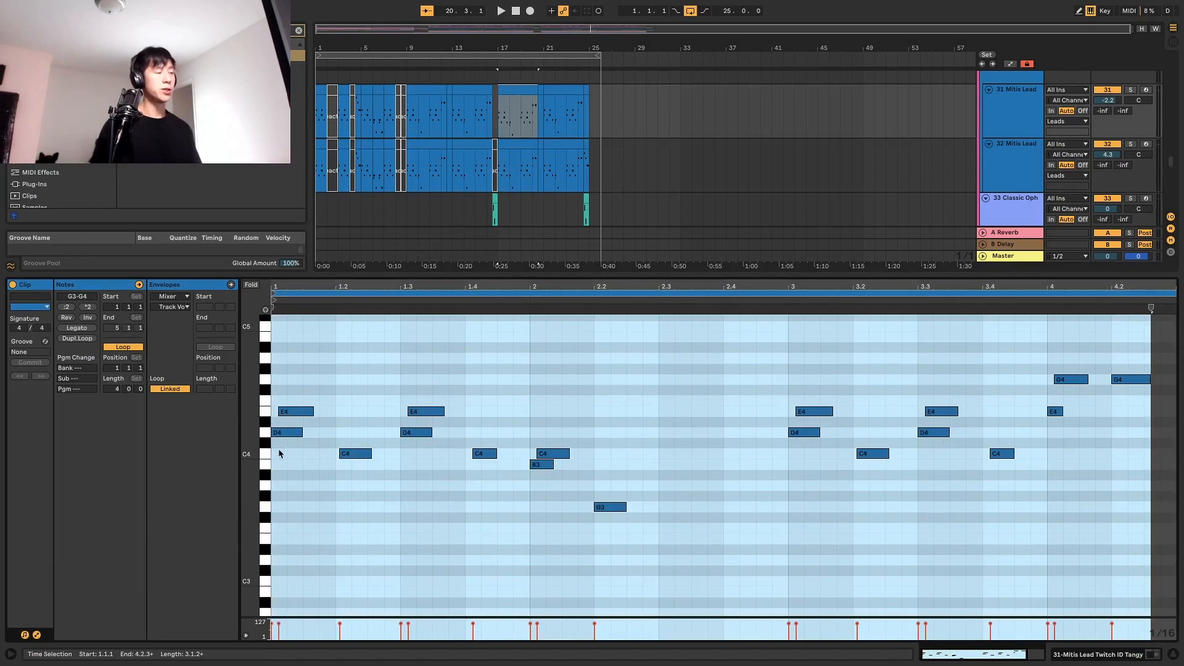
Turn on note preview and listen to the lead clip's opening D4 and E4 notes, then place the insert marker at 1.2.3.
click(265, 310)
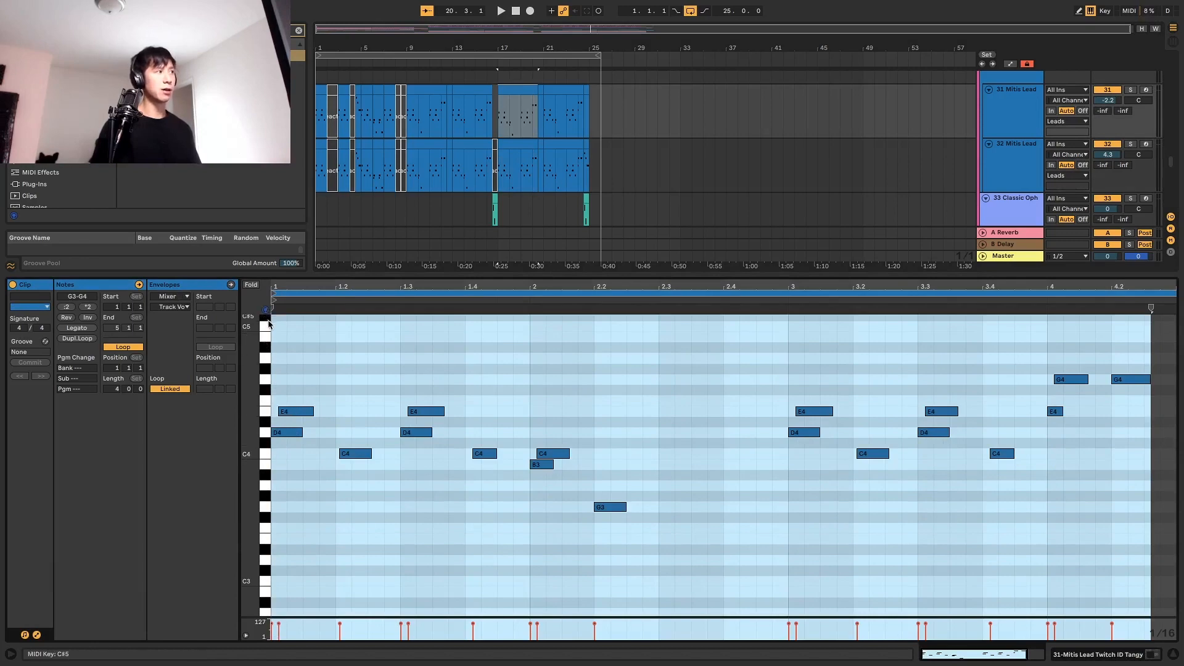
drag(300, 370, 232, 633)
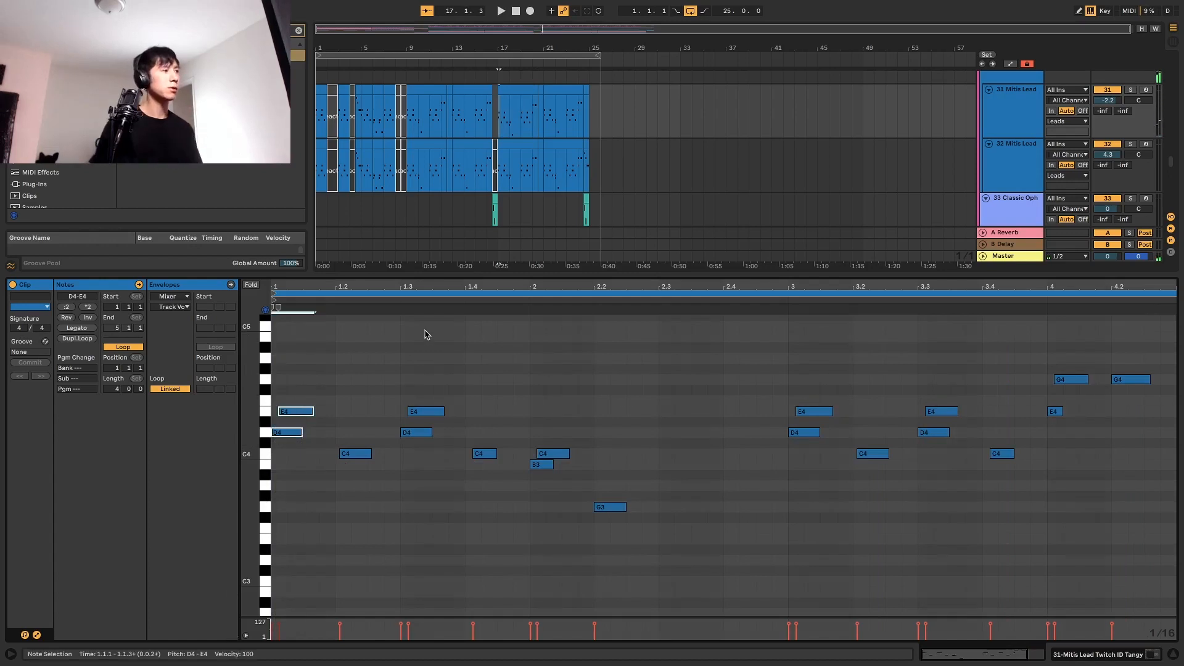
click(369, 385)
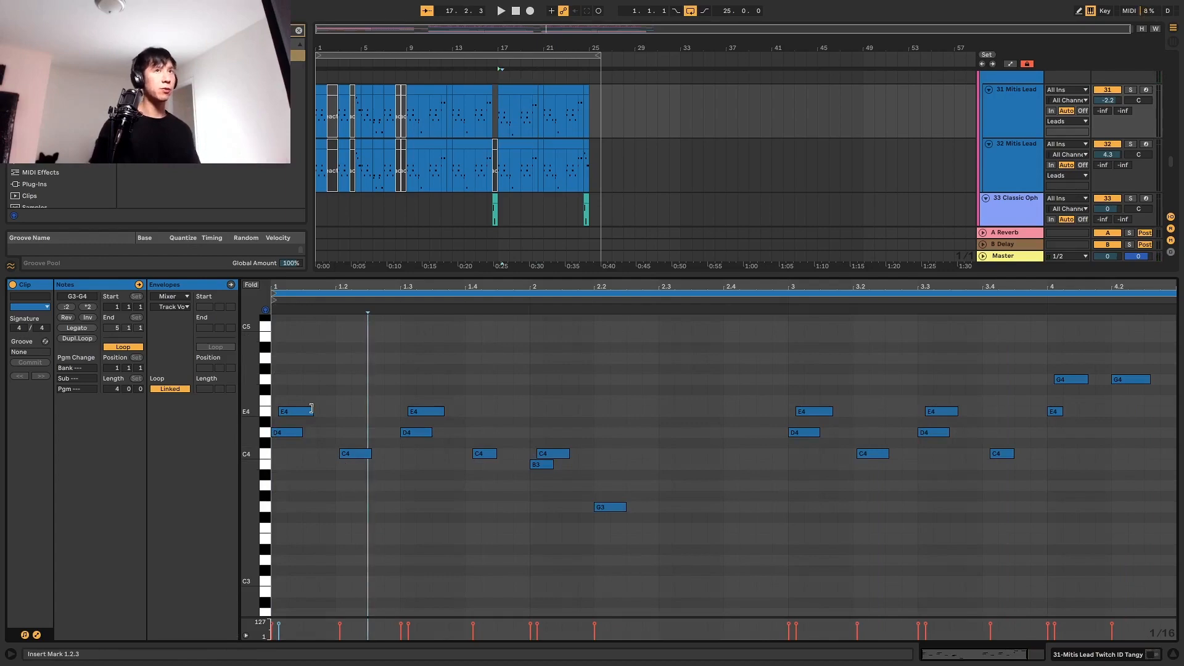
Reopen the bar 17 clip on 40 Mitis Main Saw to check its chord notes, then return to the 31 Mitis Lead melody.
scroll(531, 235, down, 10)
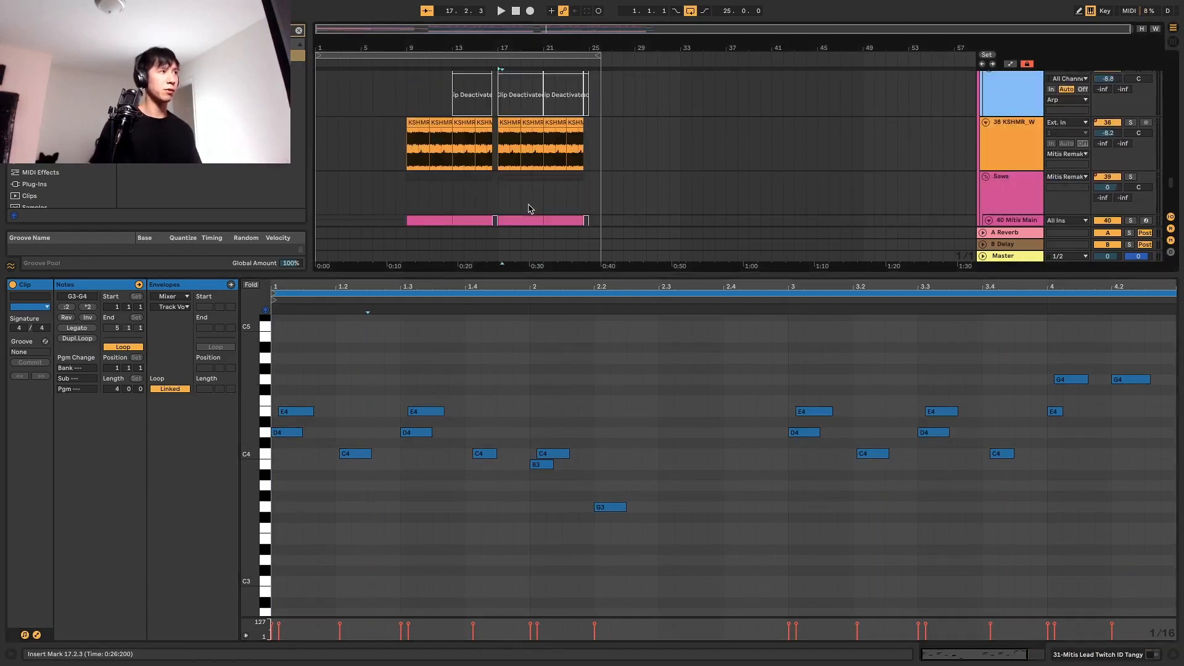
click(521, 128)
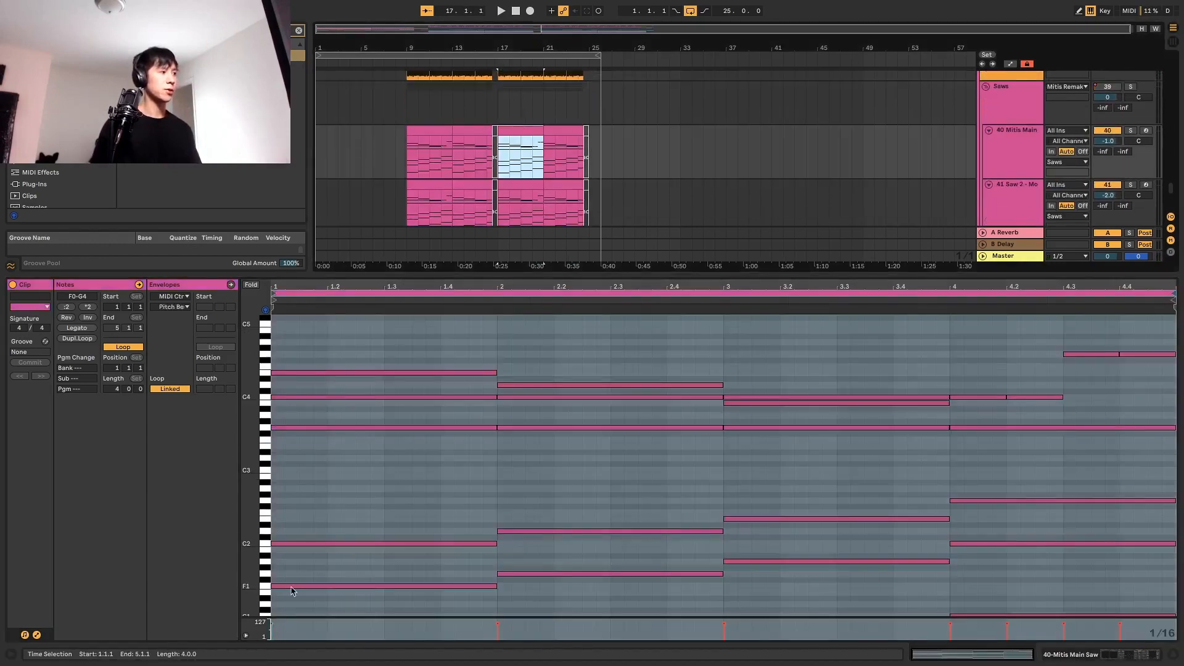
click(265, 522)
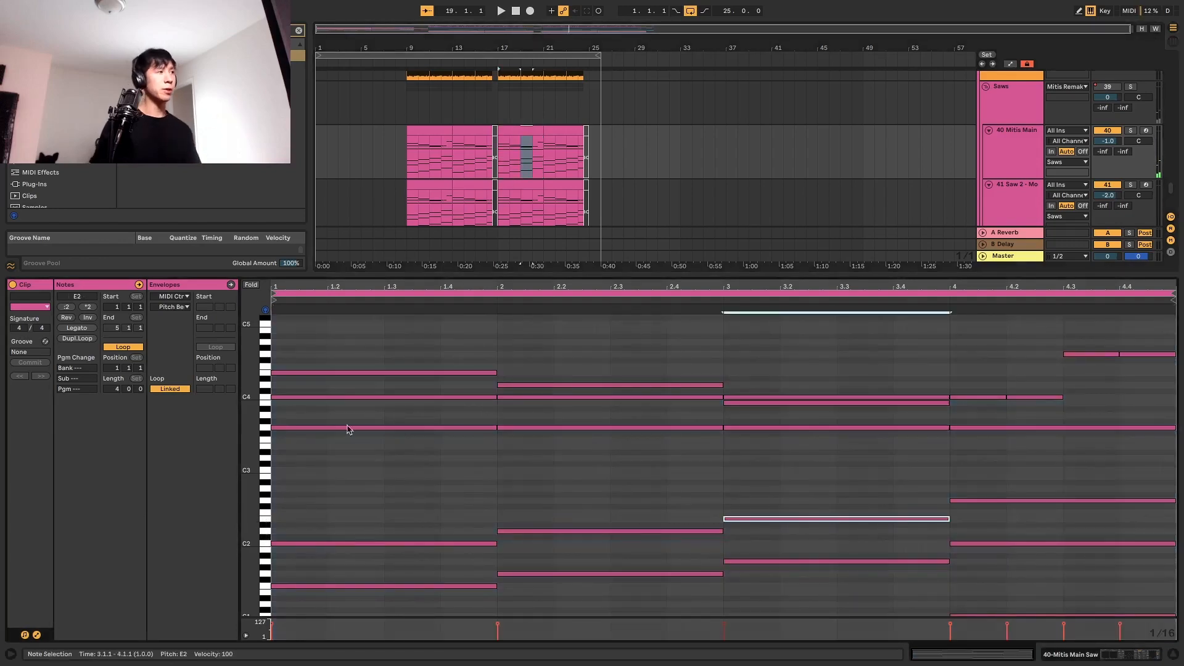
scroll(603, 198, up, 3)
scroll(565, 191, up, 5)
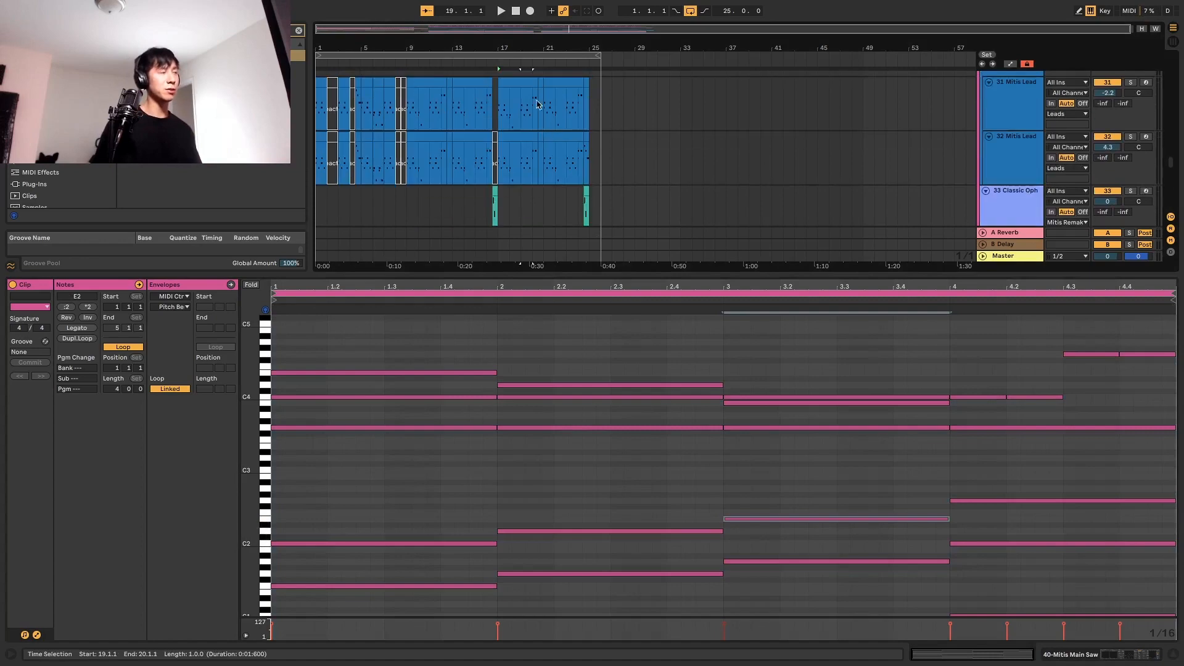
click(522, 87)
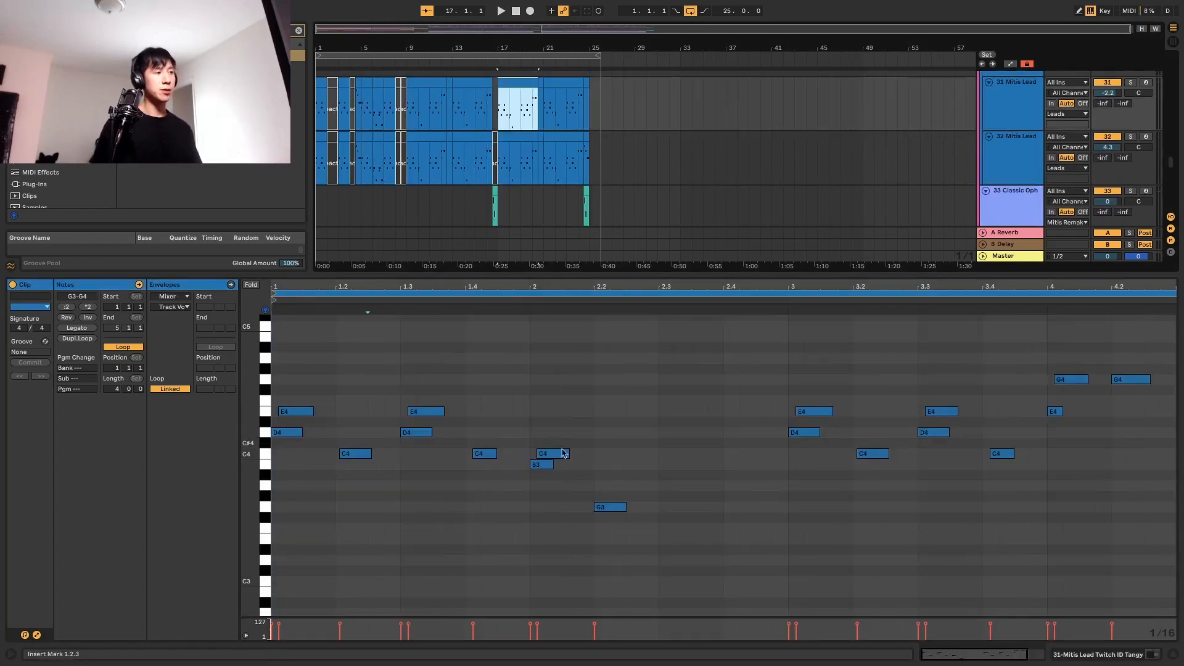
Check the bar 17 chord clip on 40 Mitis Main Saw once more and bring the matching 31 Mitis Lead clip back into view.
scroll(515, 184, down, 5)
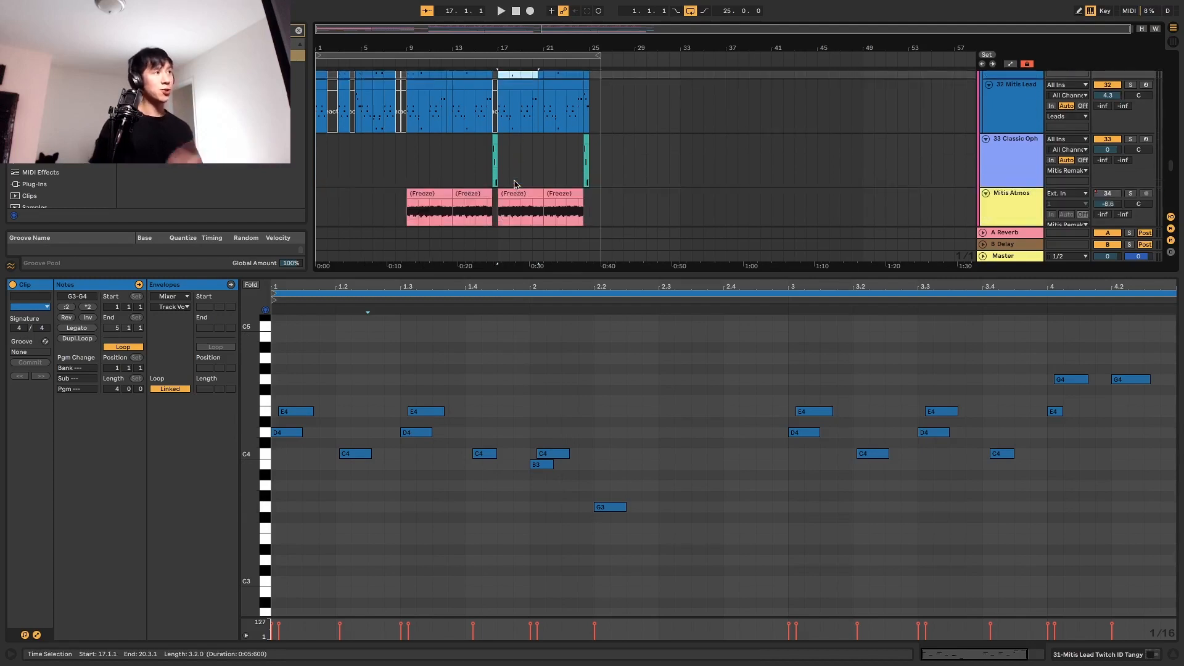
scroll(516, 183, down, 5)
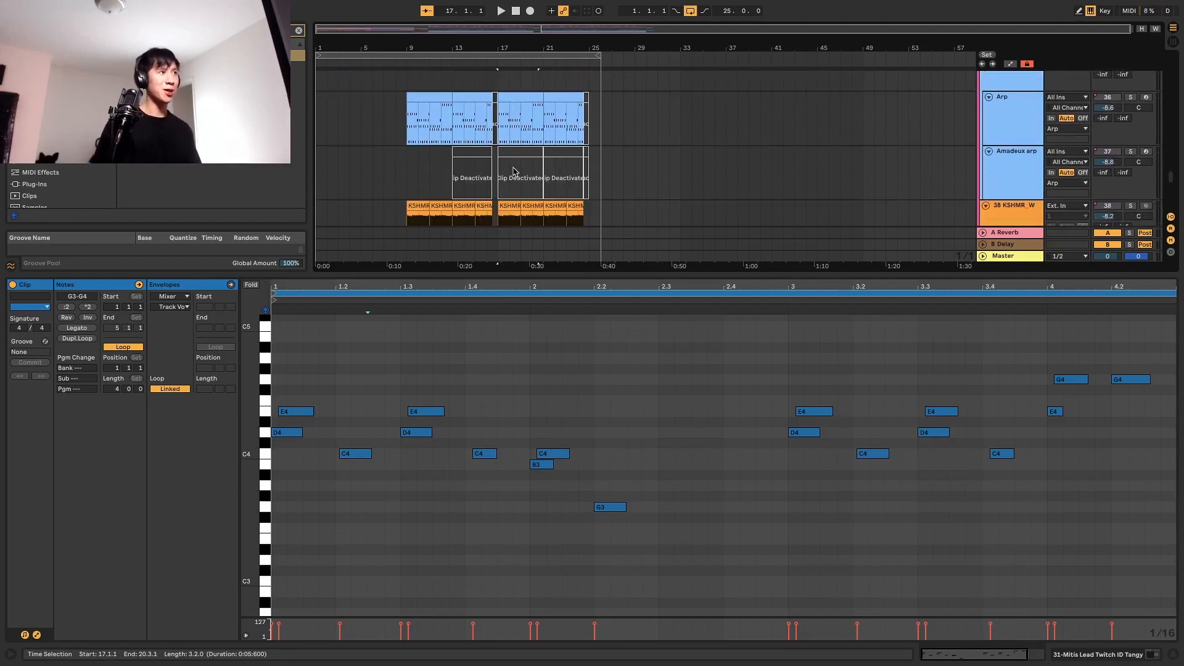
double_click(512, 188)
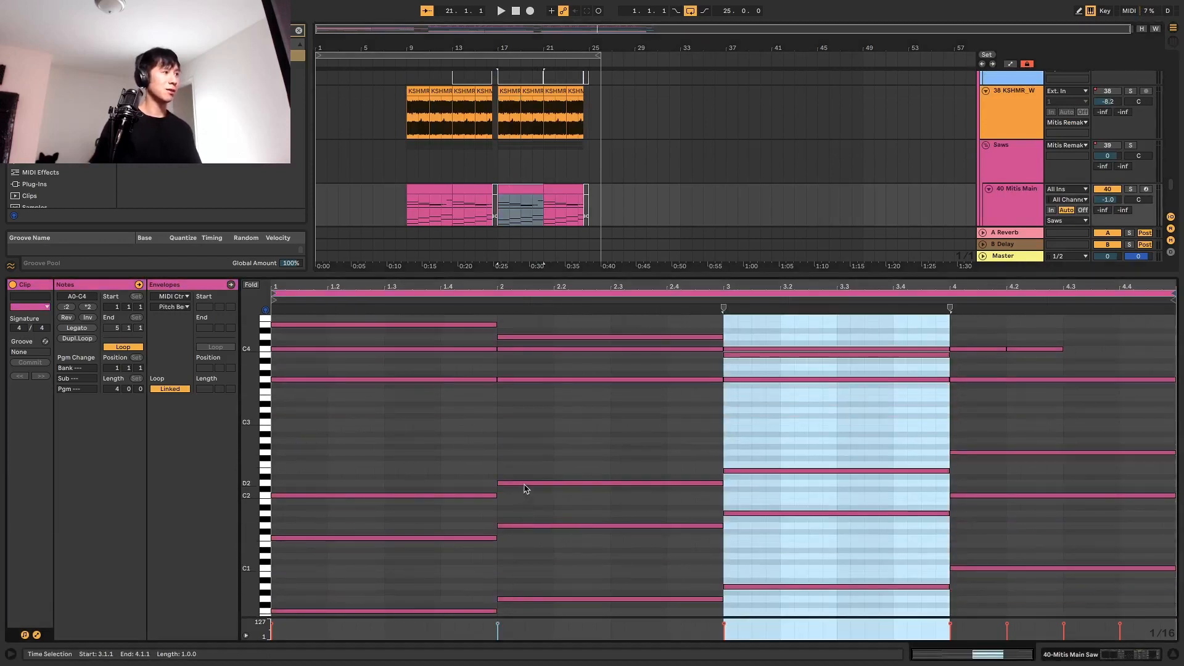
scroll(523, 486, up, 1)
scroll(552, 171, up, 5)
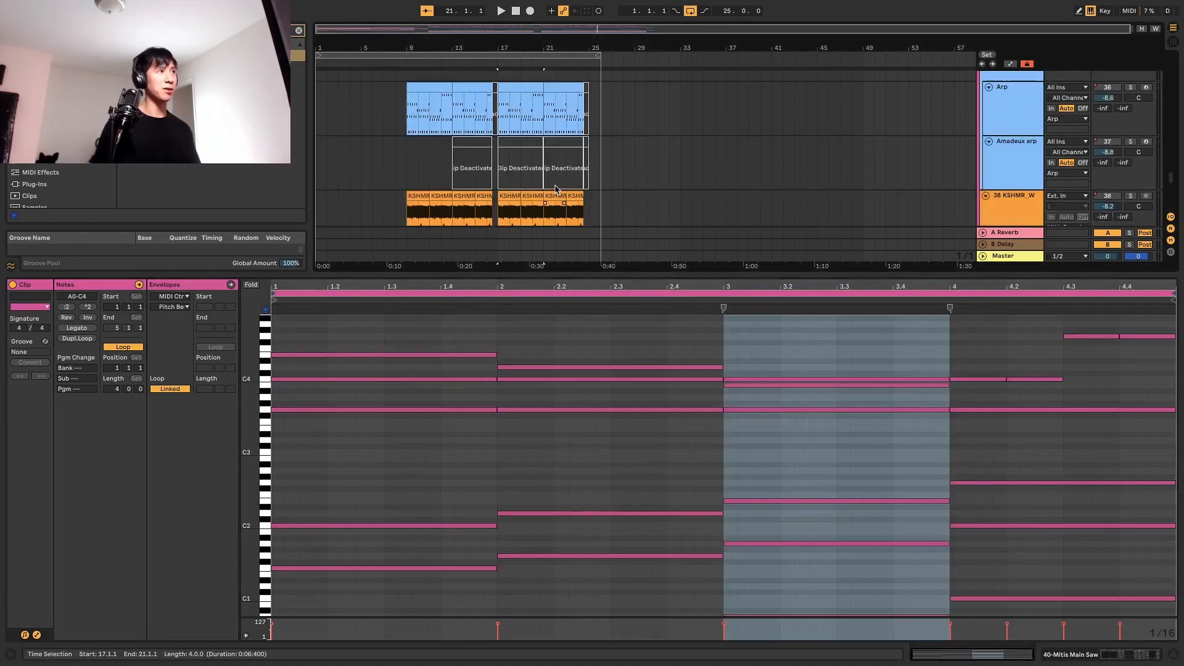
click(531, 154)
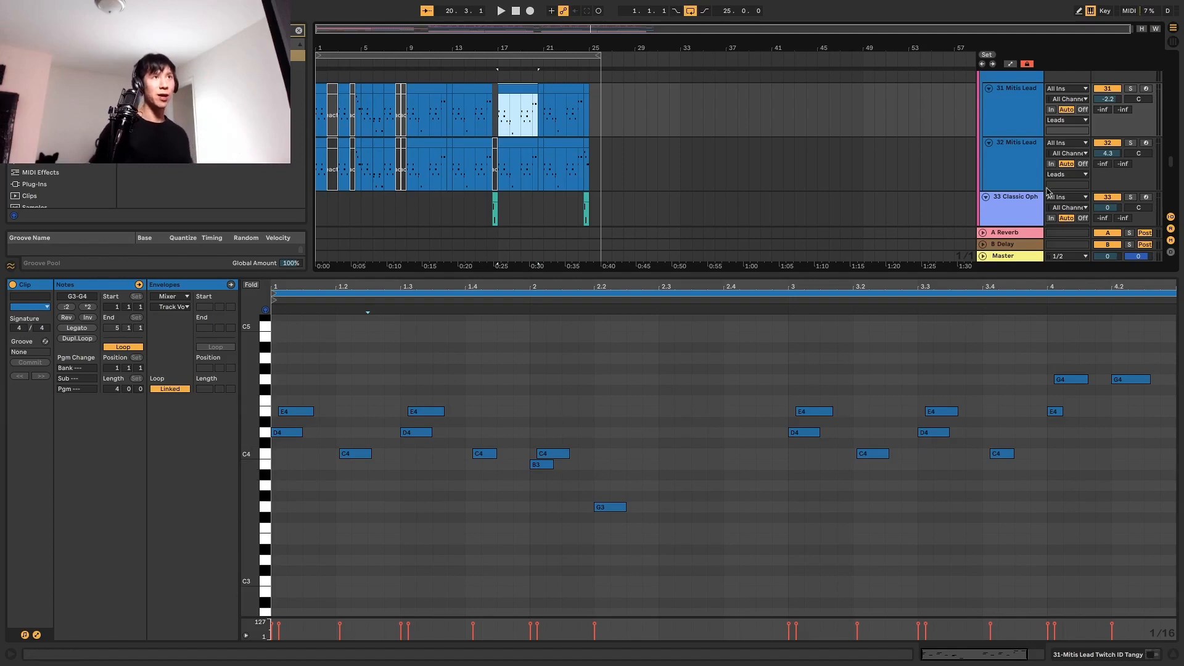
Solo the 31 Mitis Lead and 40 Mitis Main Saw tracks and play them together from bar 17.
click(1130, 88)
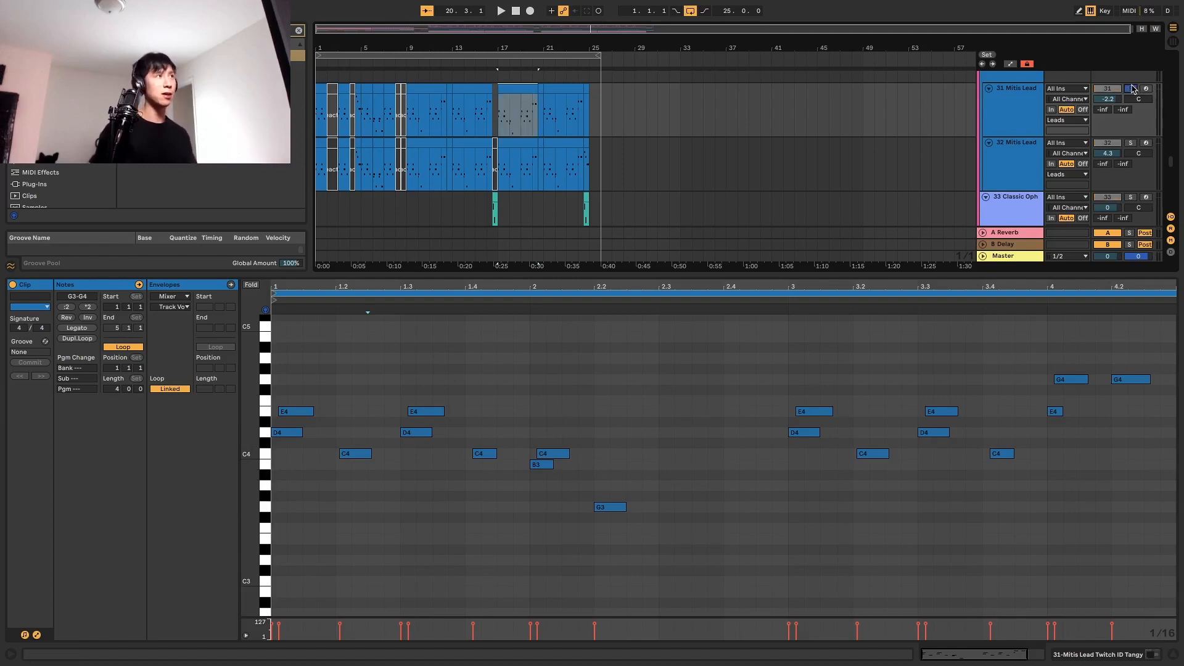
scroll(1018, 172, down, 8)
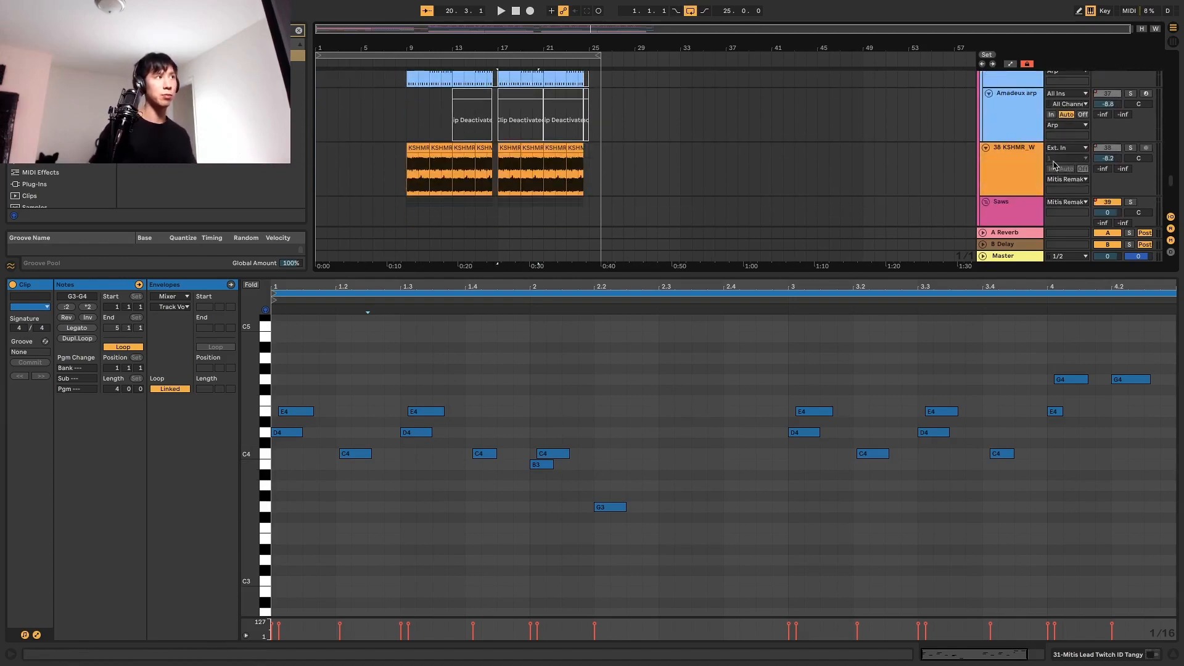
scroll(1057, 164, down, 3)
click(1130, 111)
key(space)
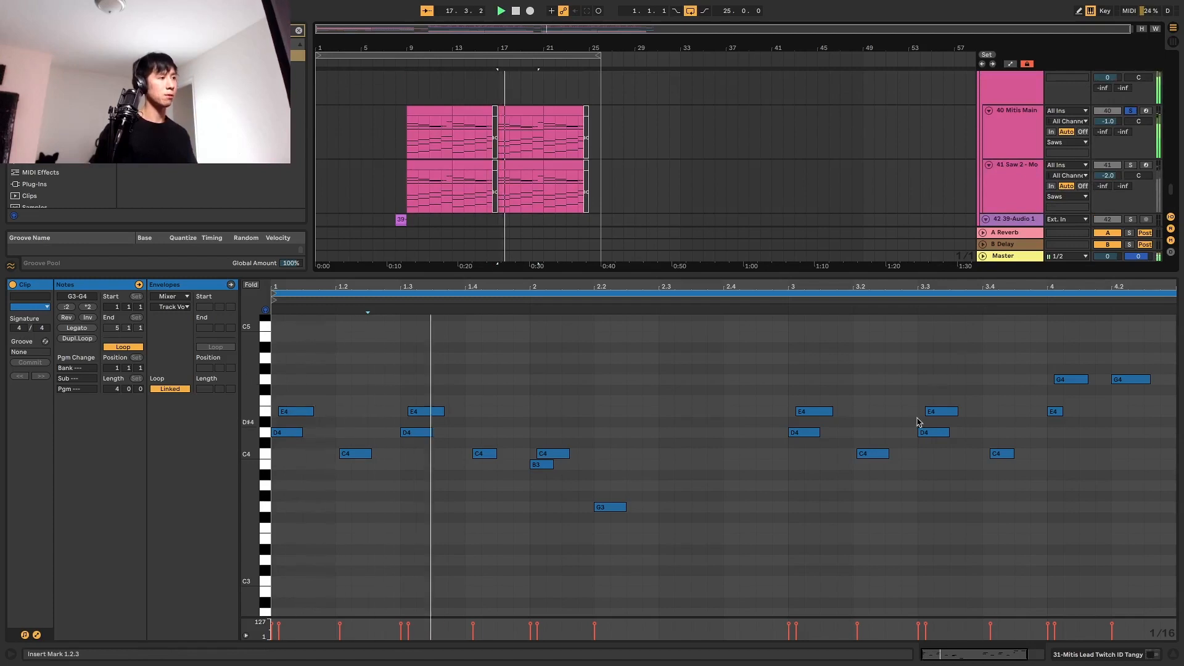
scroll(917, 425, up, 3)
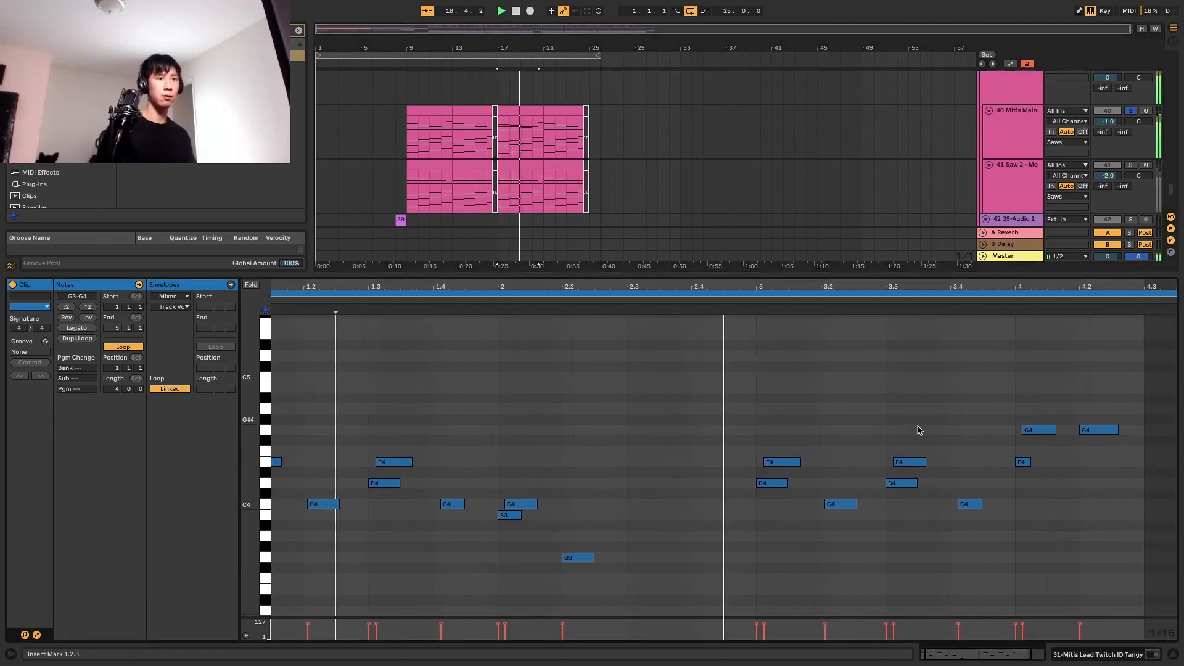
scroll(917, 430, down, 3)
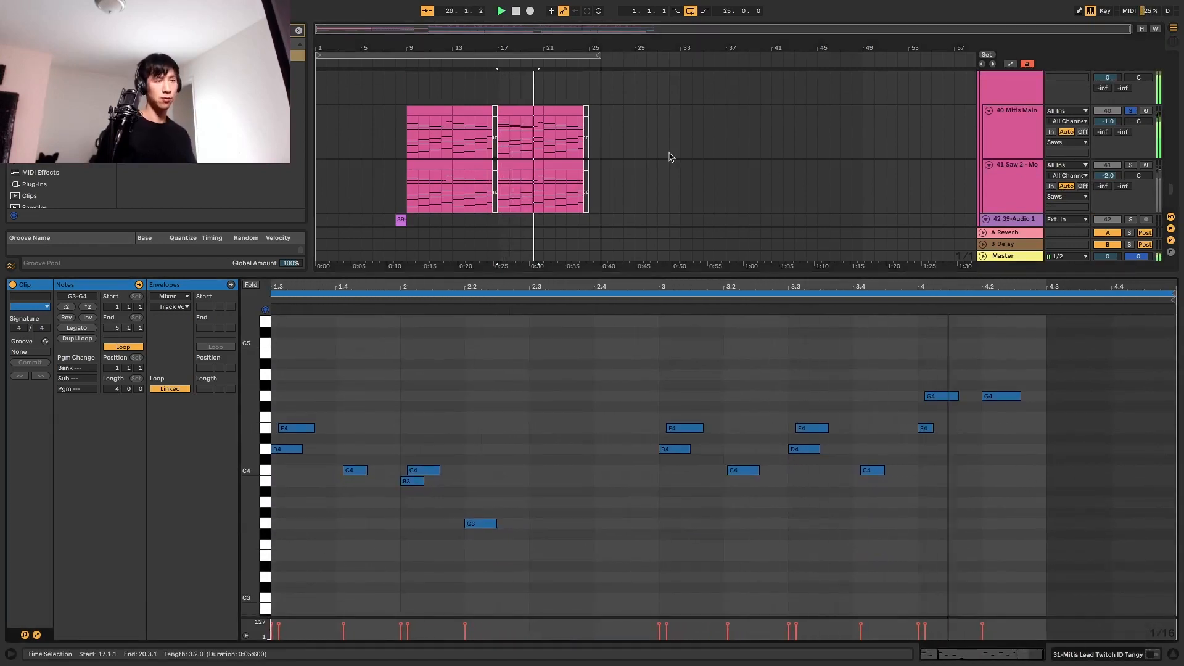
scroll(648, 198, up, 3)
key(space)
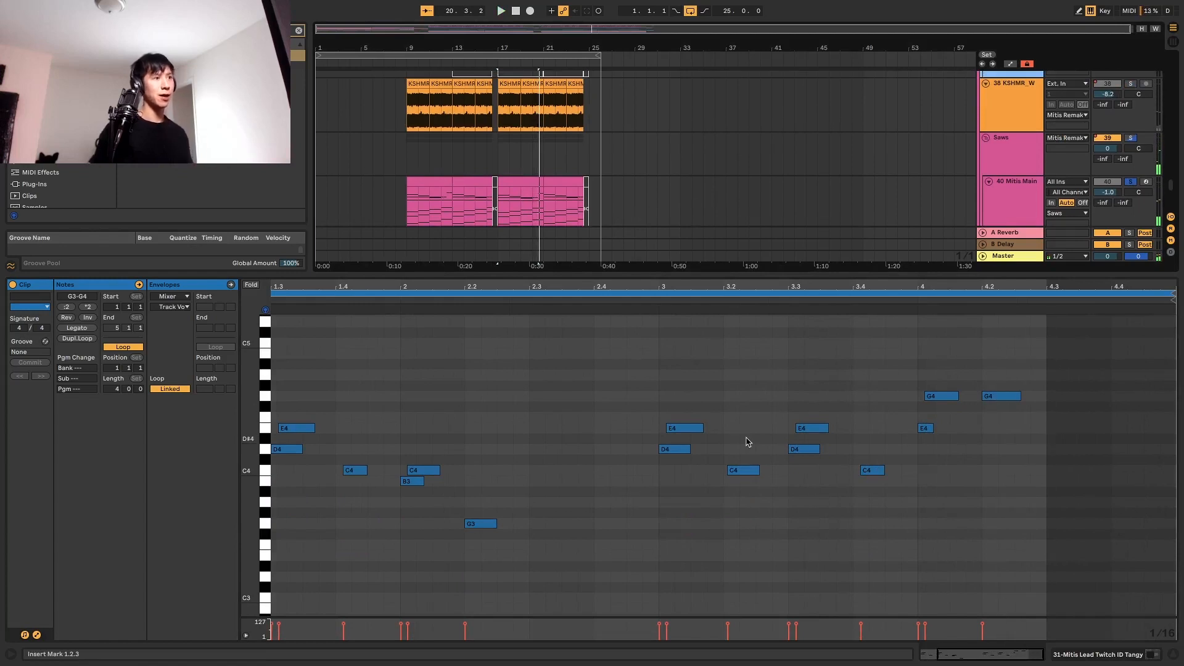
Inspect the A1 and E2 notes of the Main Saw's third chord and compare them with the notes of the 31 Mitis Lead clip.
scroll(761, 419, down, 1)
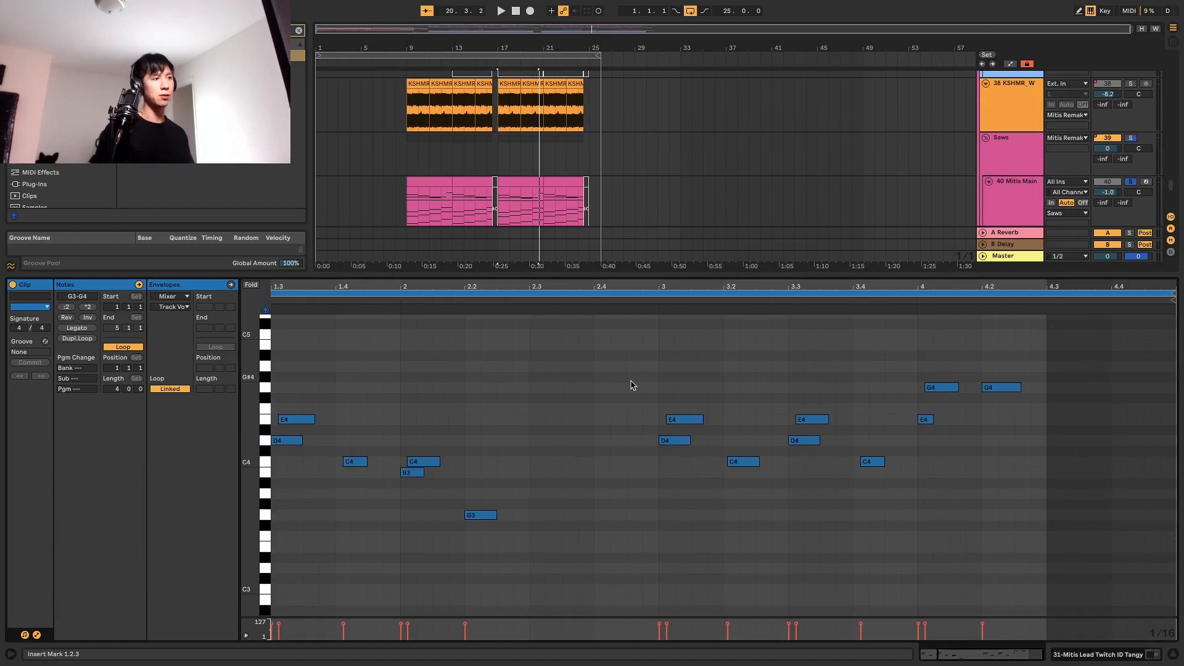
scroll(584, 299, up, 1)
scroll(499, 136, up, 3)
scroll(499, 136, up, 6)
scroll(521, 147, up, 2)
scroll(522, 150, down, 3)
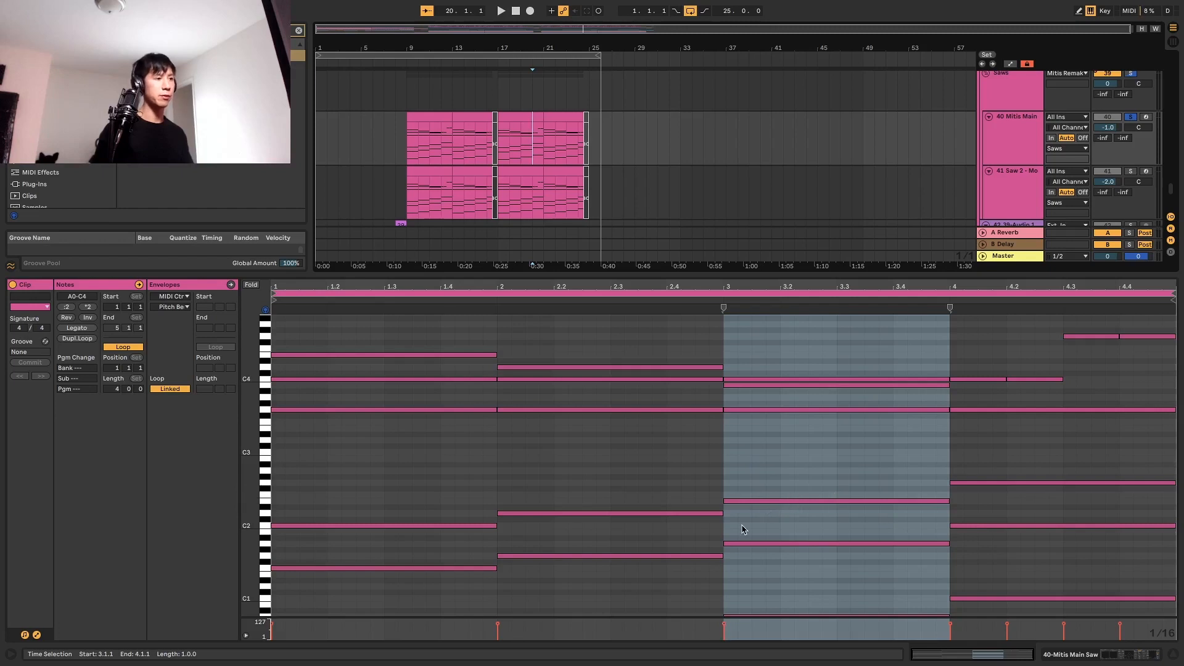
click(725, 545)
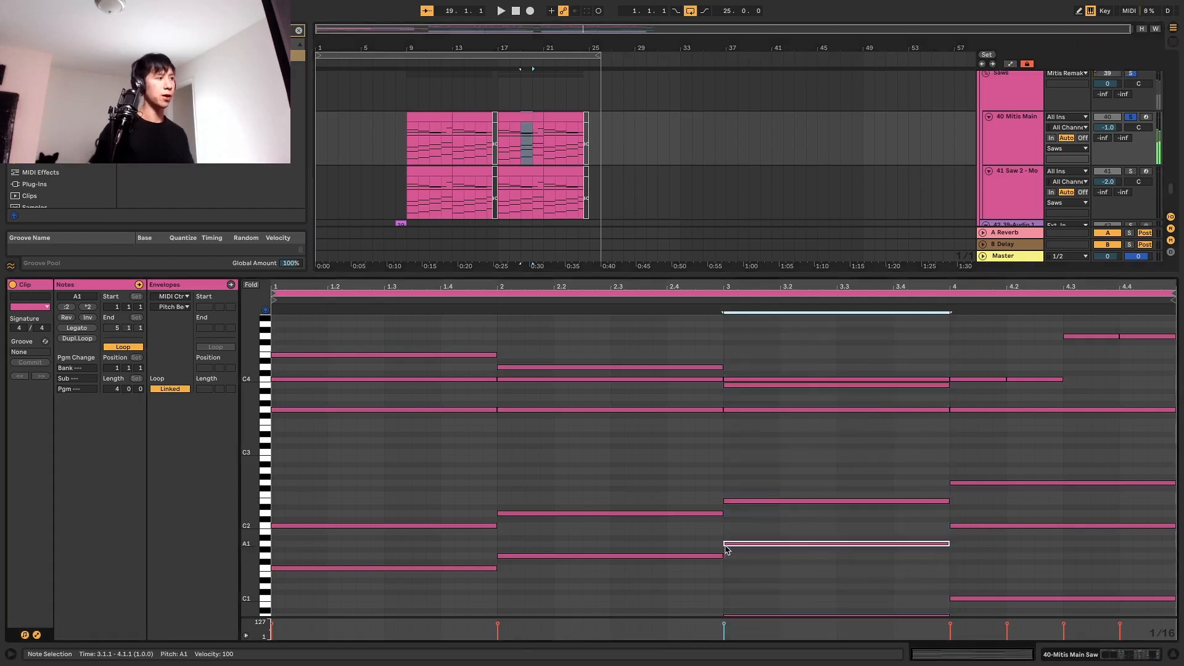
click(730, 502)
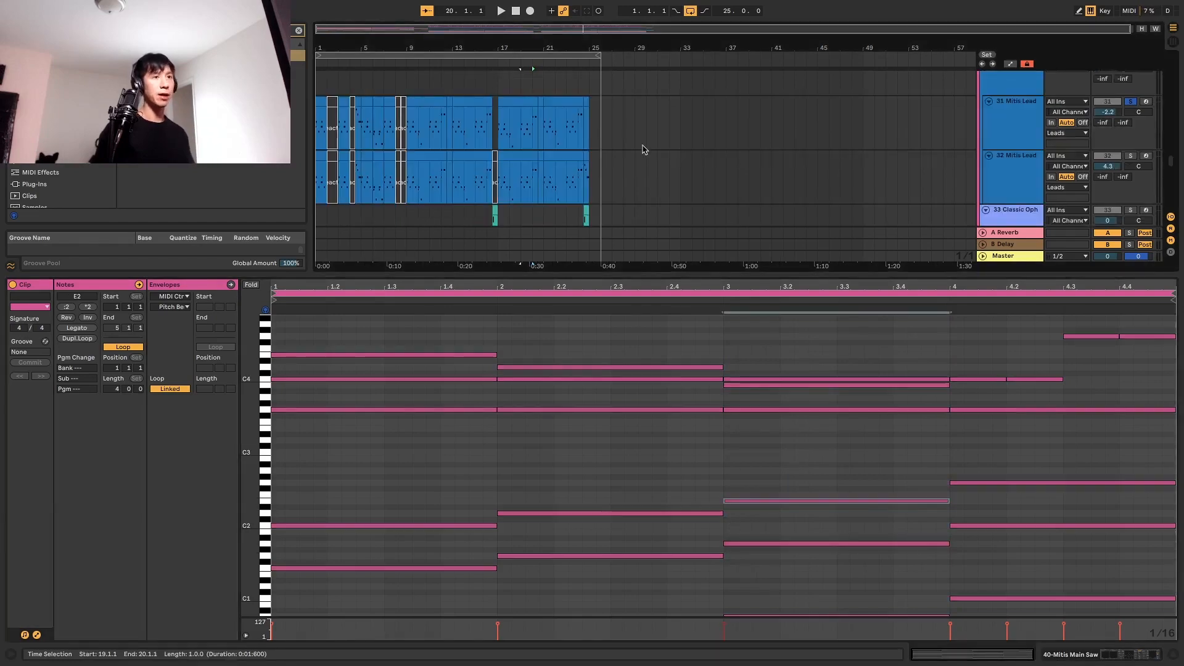
click(527, 101)
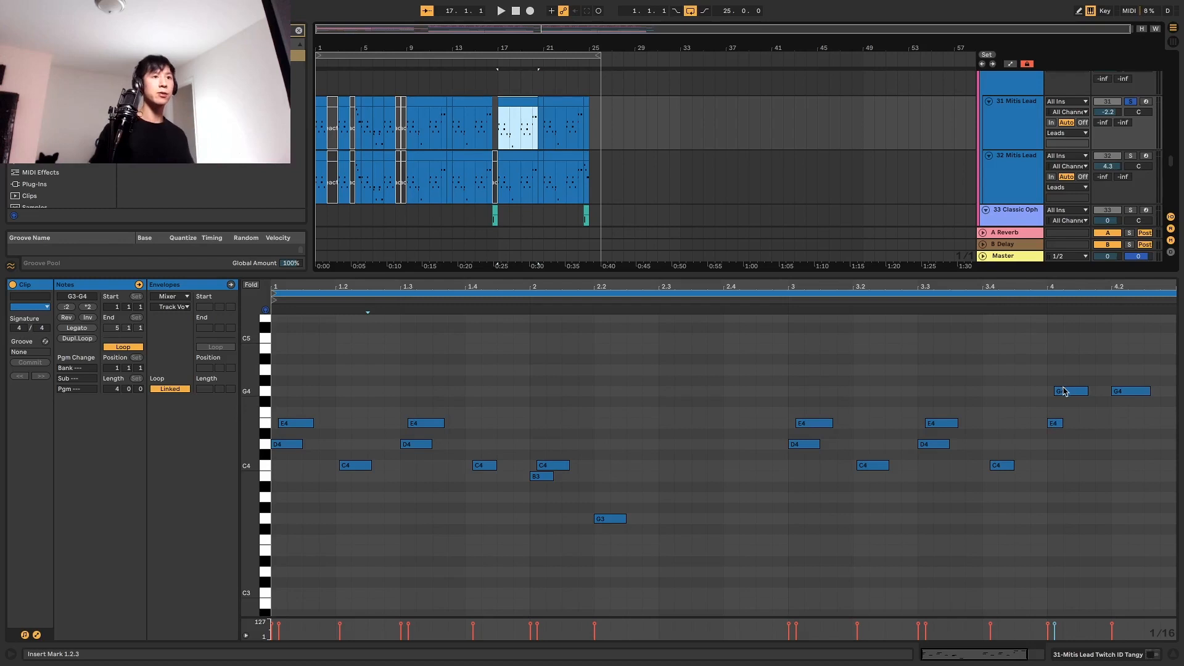
scroll(1017, 397, up, 3)
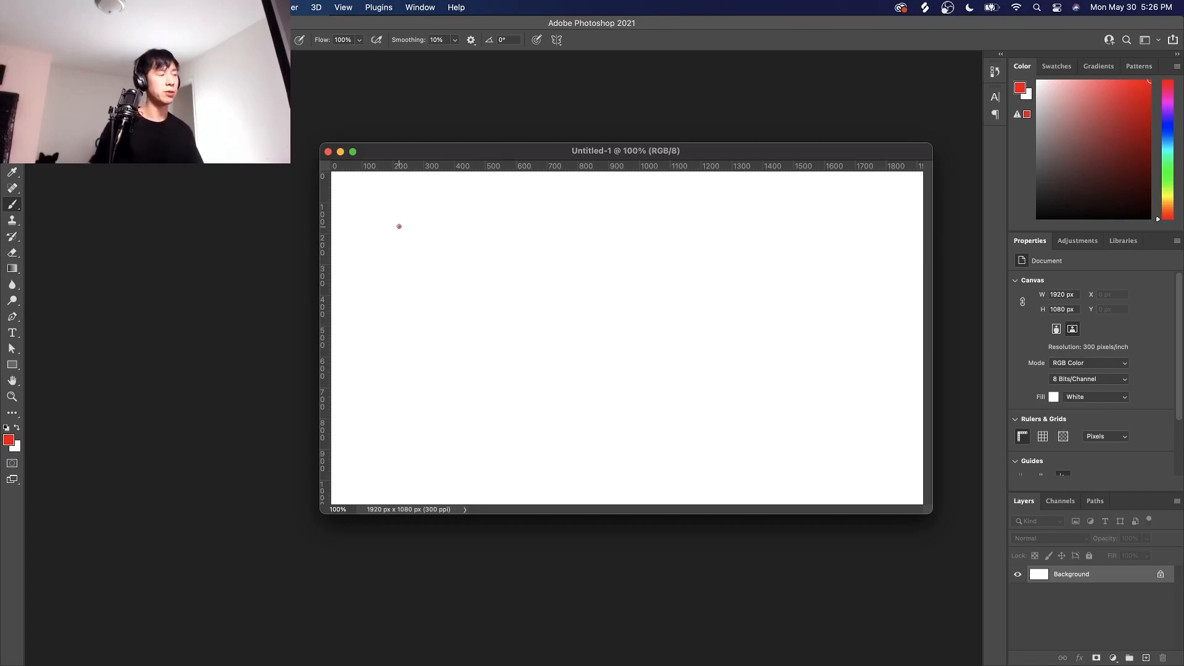
Brush a red L-shaped pair of graph axes on the white canvas, try a rising diagonal line inside them, and undo that line.
mouse_move(400, 228)
mouse_down()
mouse_move(407, 422)
mouse_move(801, 443)
mouse_up()
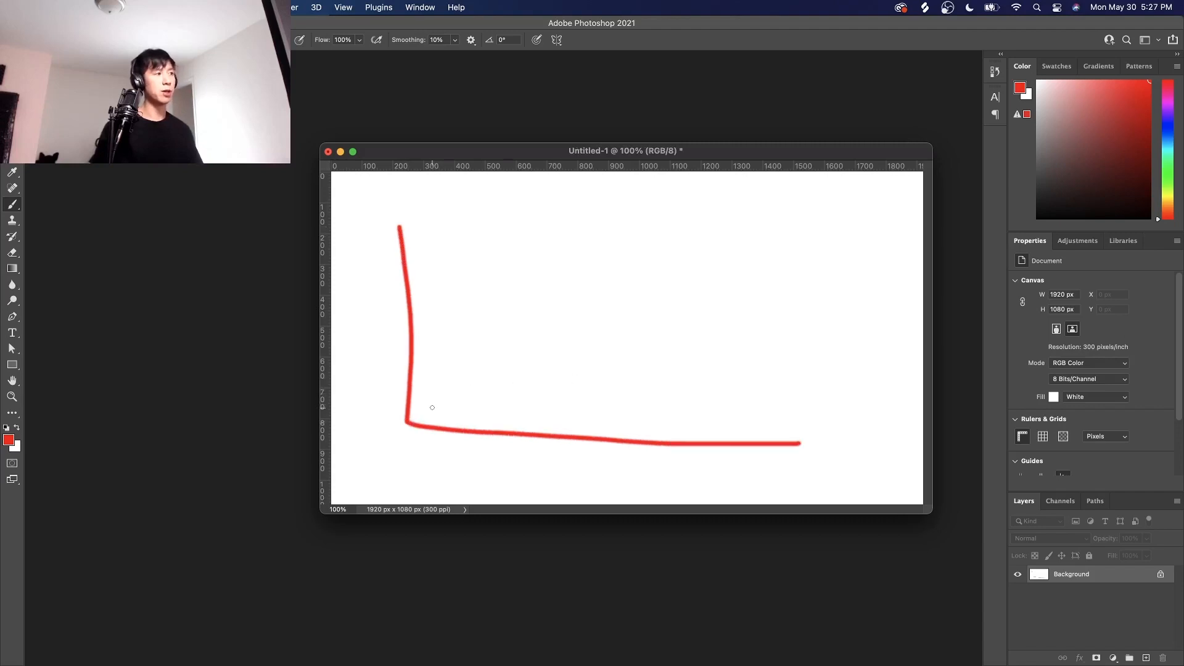
drag(431, 409, 684, 279)
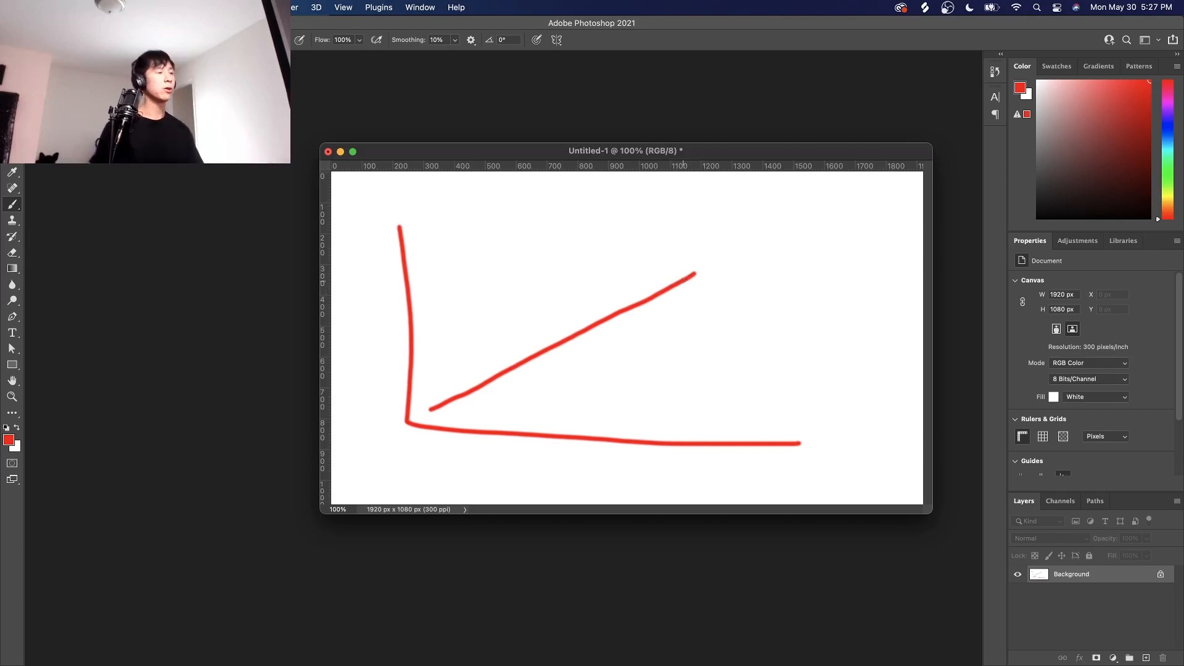
key(super+z)
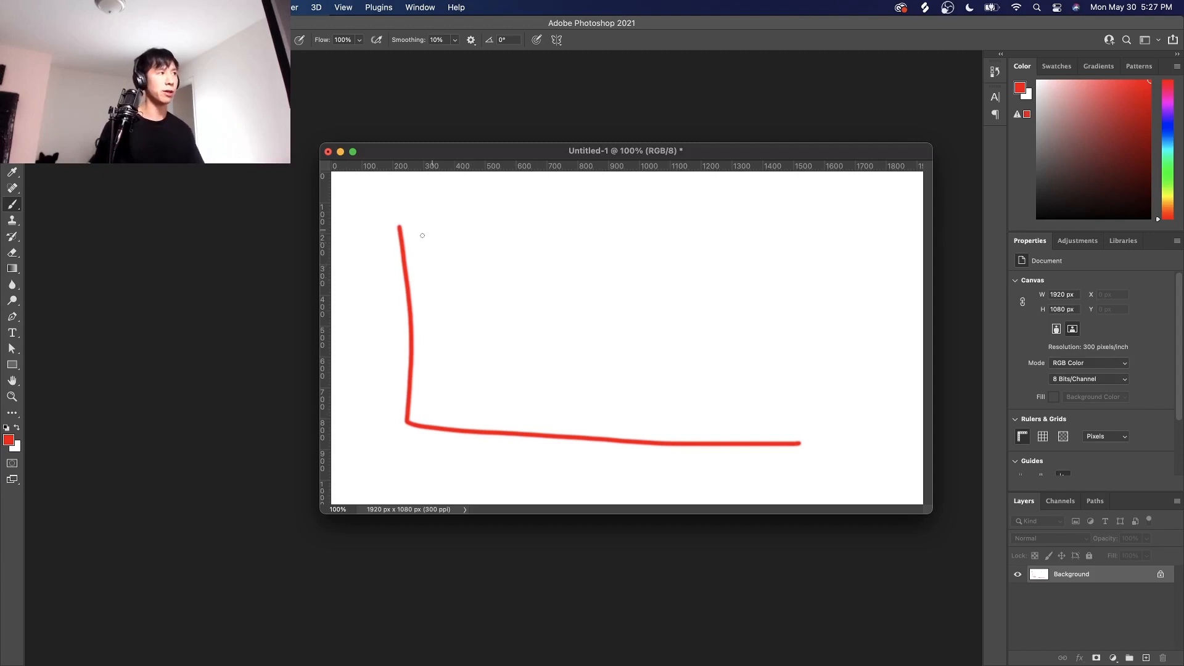
Brush a falling red line between the axes, try a zigzag line over it, and undo the zigzag.
mouse_move(421, 238)
mouse_down()
mouse_move(540, 334)
mouse_move(690, 408)
mouse_up()
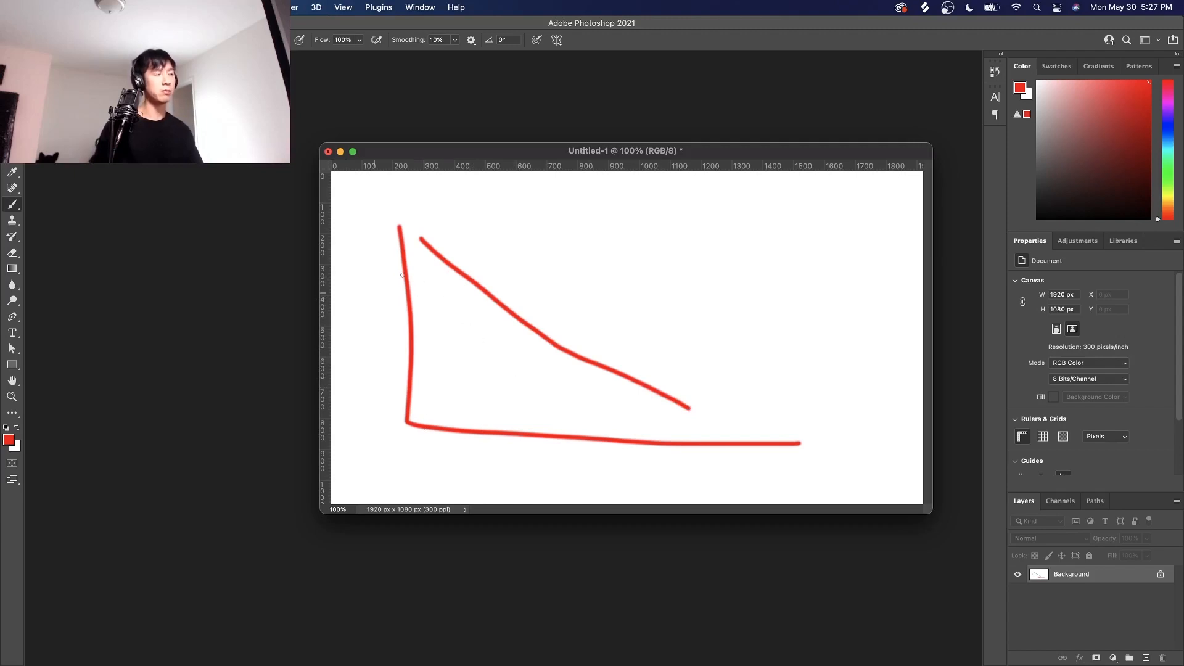
mouse_move(425, 242)
mouse_down()
mouse_move(515, 344)
mouse_move(562, 228)
mouse_move(655, 368)
mouse_move(733, 219)
mouse_up()
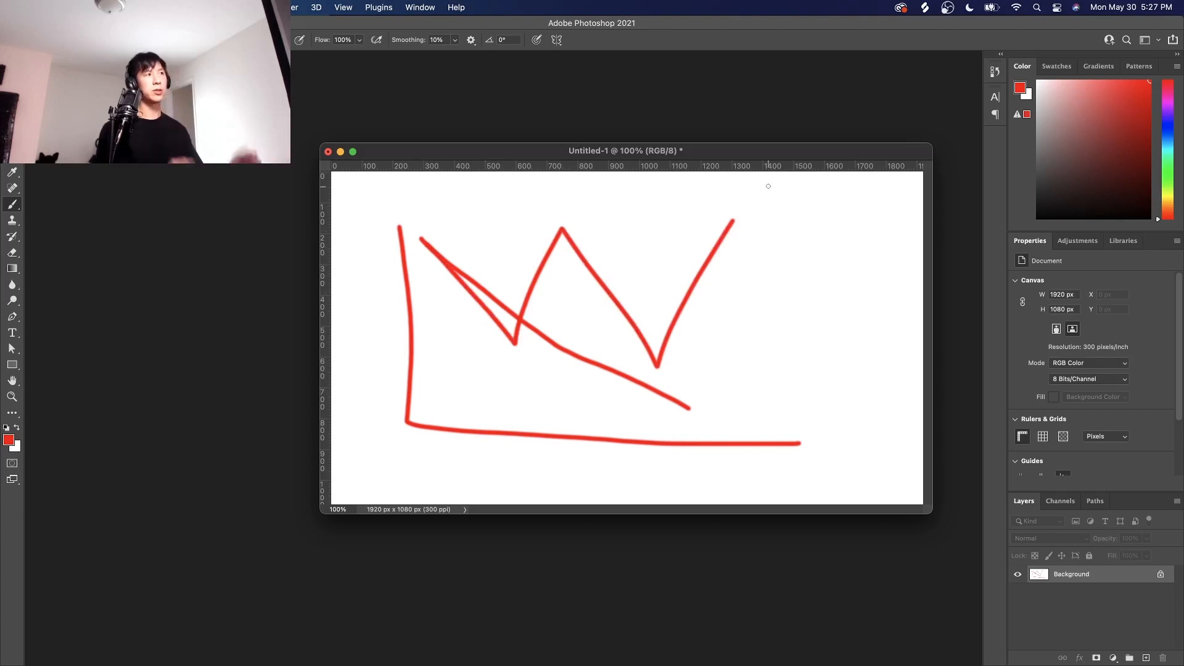
key(super+z)
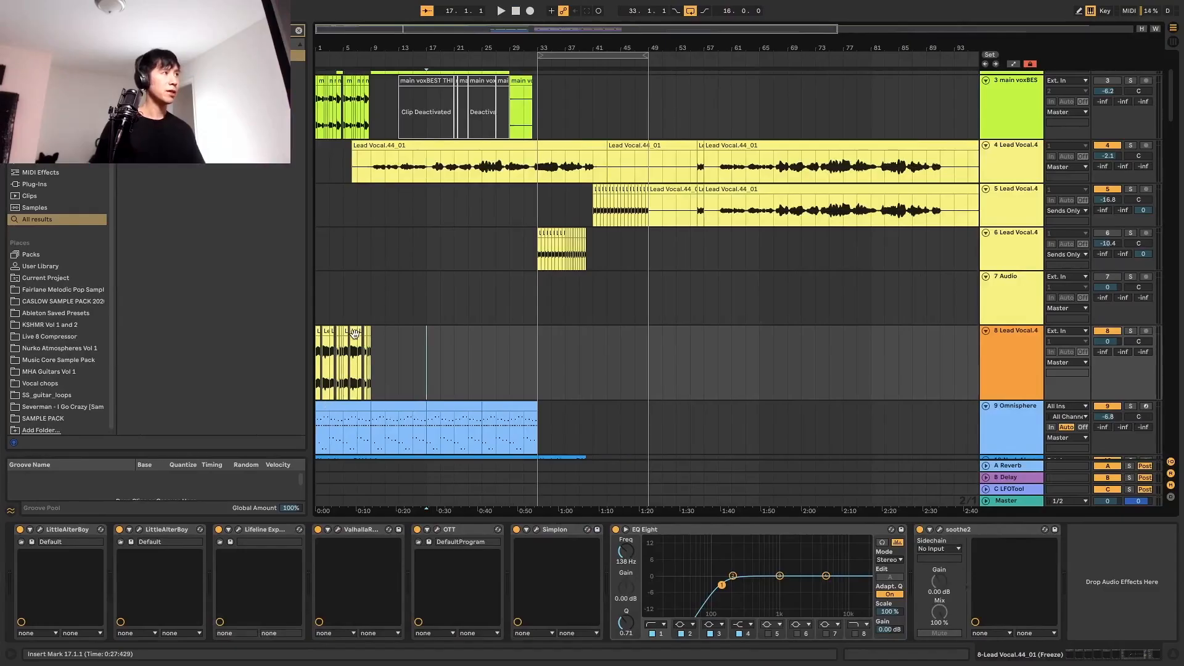
Select the first vocal chop clip on track 8 Lead Vocal and examine the chops in the opening eight bars.
scroll(363, 338, up, 3)
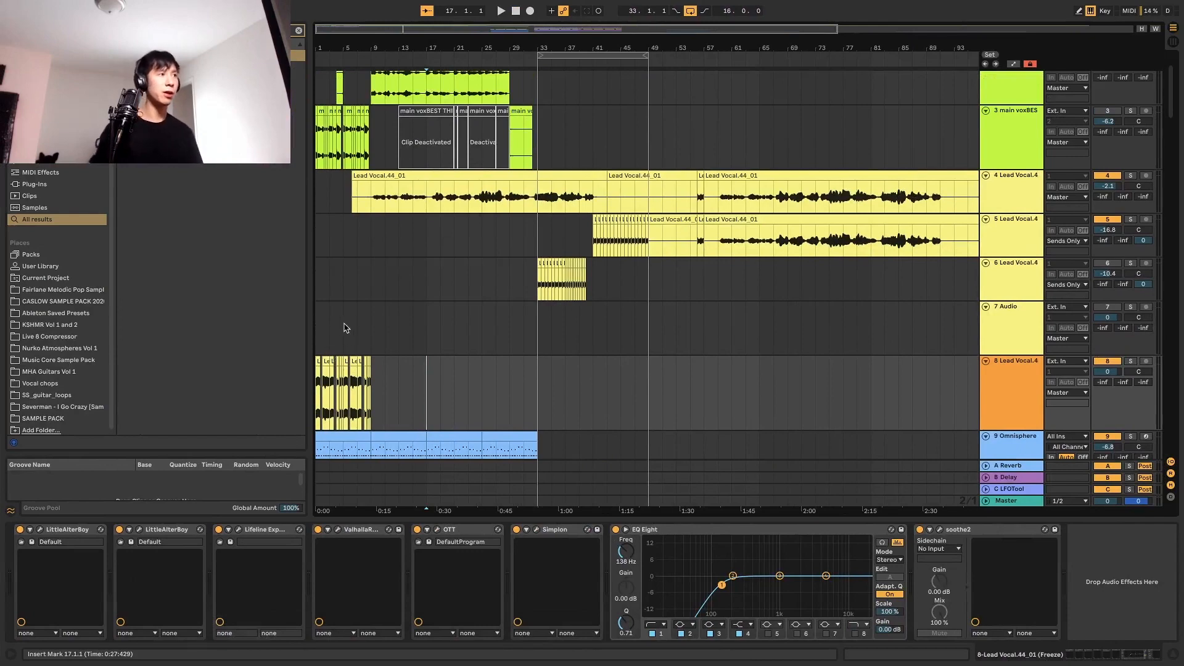
click(318, 364)
scroll(320, 357, up, 3)
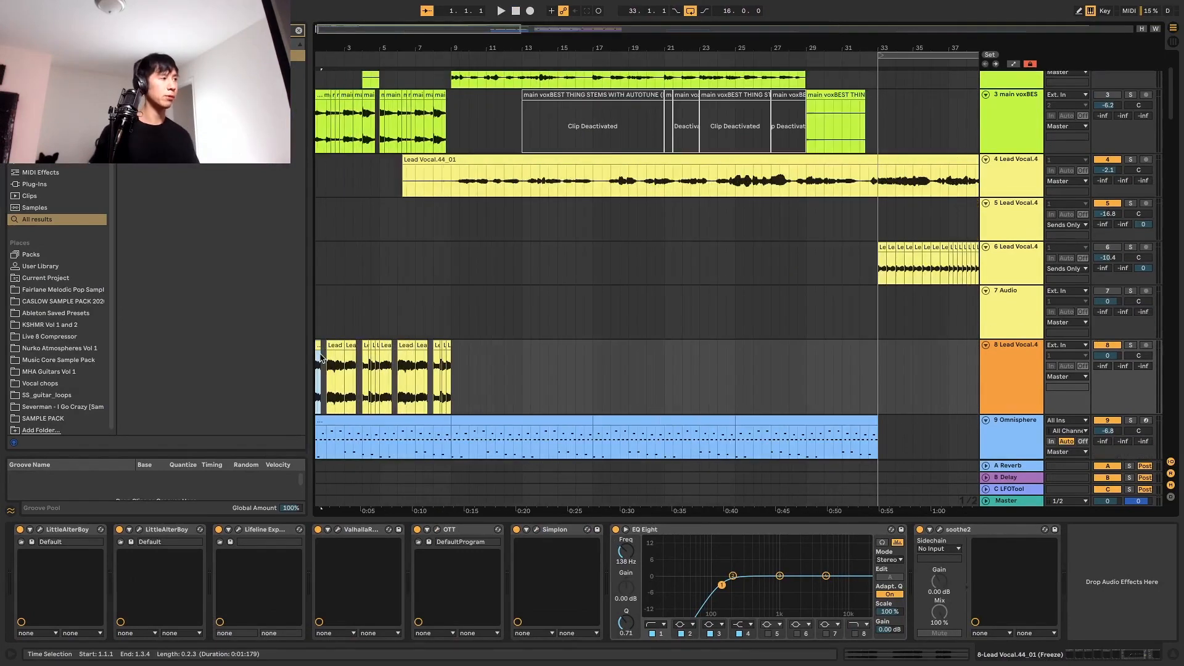
scroll(320, 357, down, 2)
scroll(320, 357, up, 2)
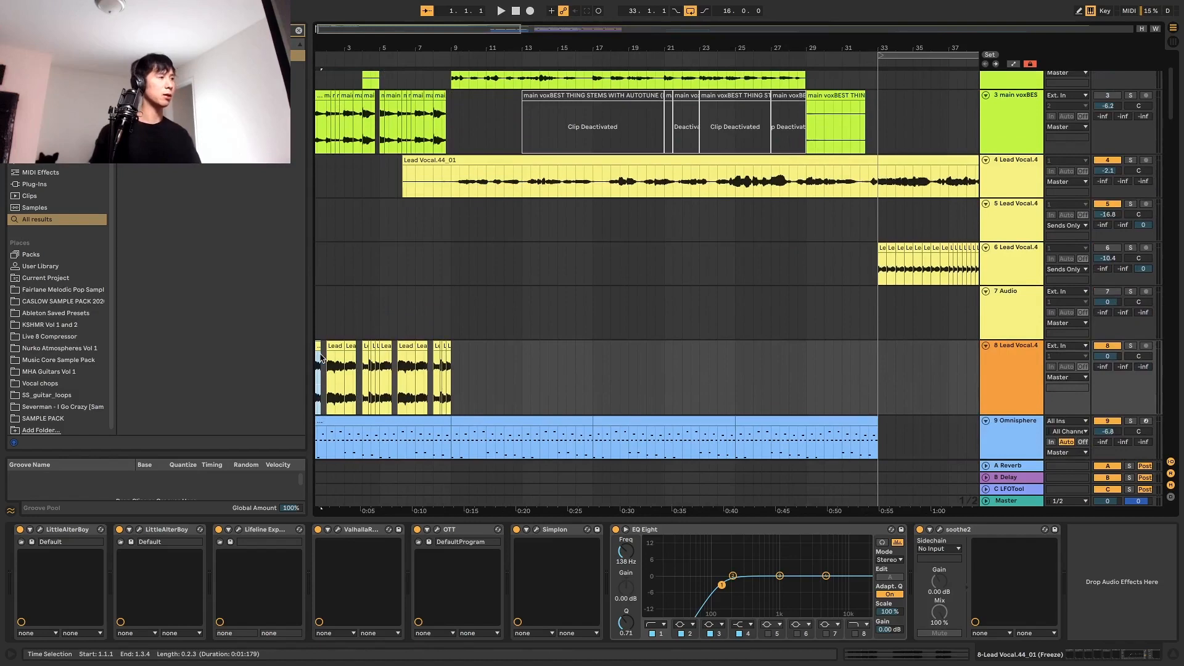
scroll(320, 358, down, 2)
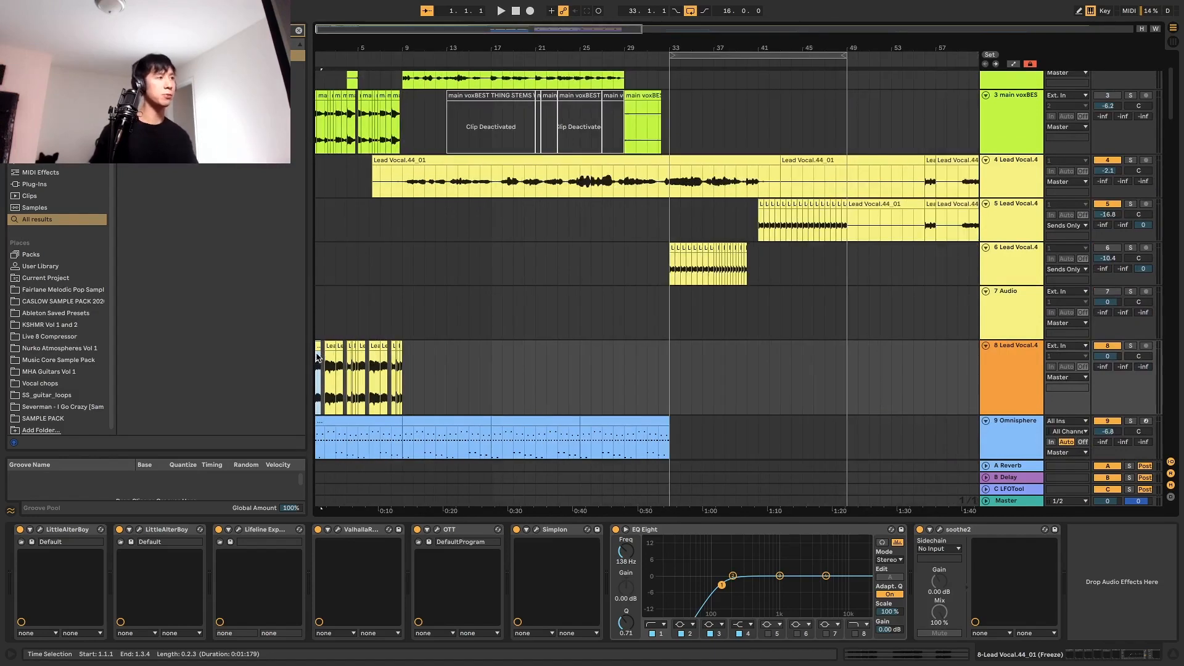
Isolate the vocal phrase from 24.1.1 to 24.4.1 on a soloed track 7 copy of the lead vocal and listen to it.
key(plus)
key(plus)
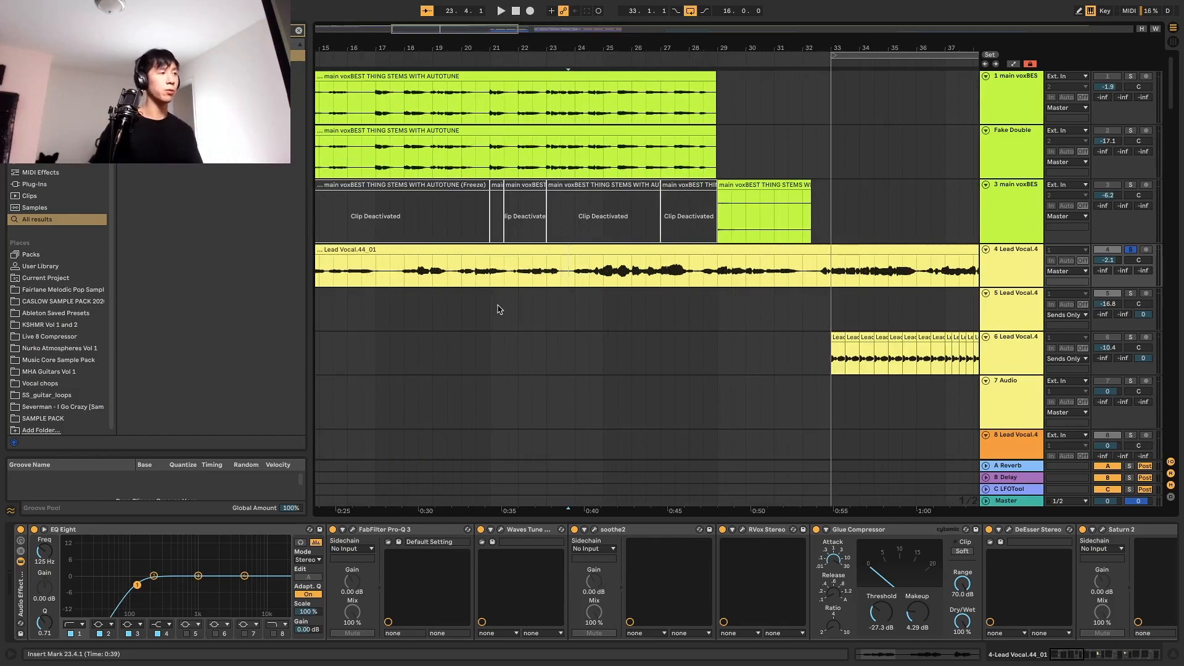
drag(501, 304, 690, 302)
click(575, 301)
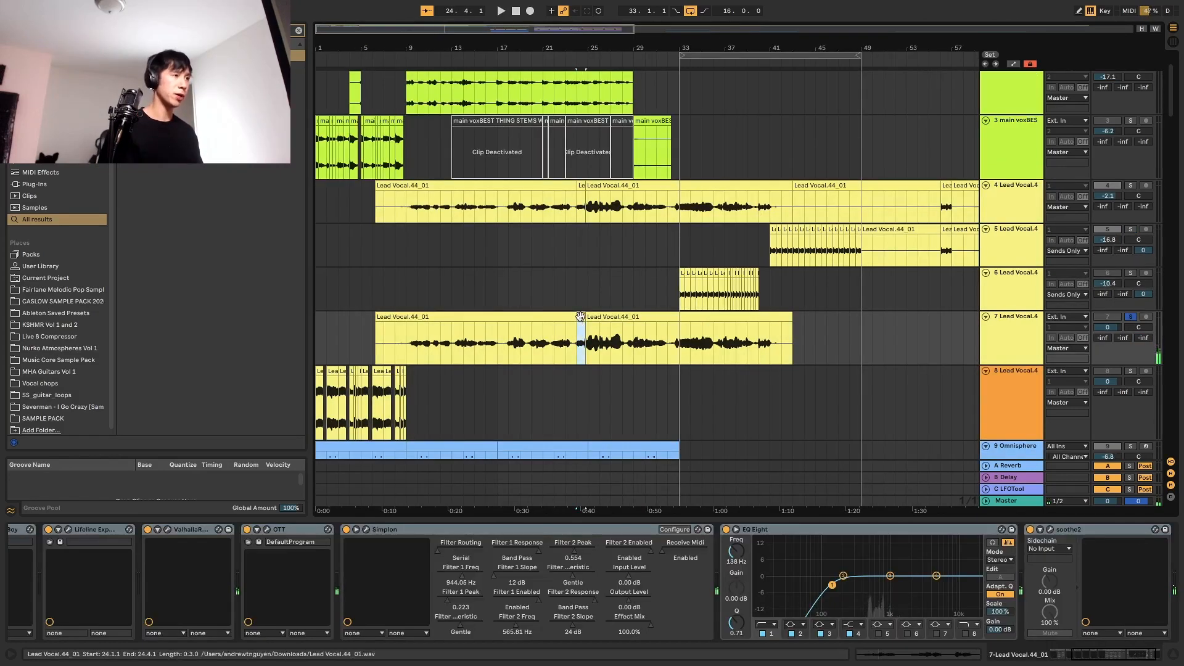
key(space)
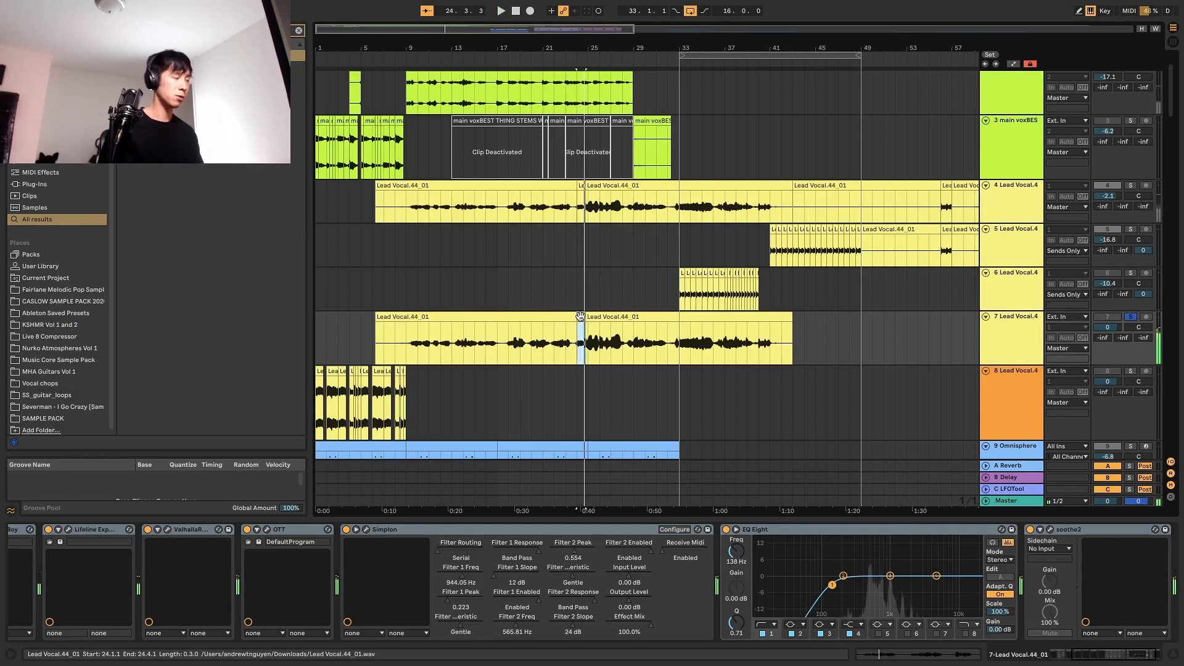
Copy the isolated bar 24 vocal phrase to 1.1.1 on track 7 and examine it against the track 8 chops.
drag(581, 317, 320, 322)
key(space)
scroll(494, 346, down, 6)
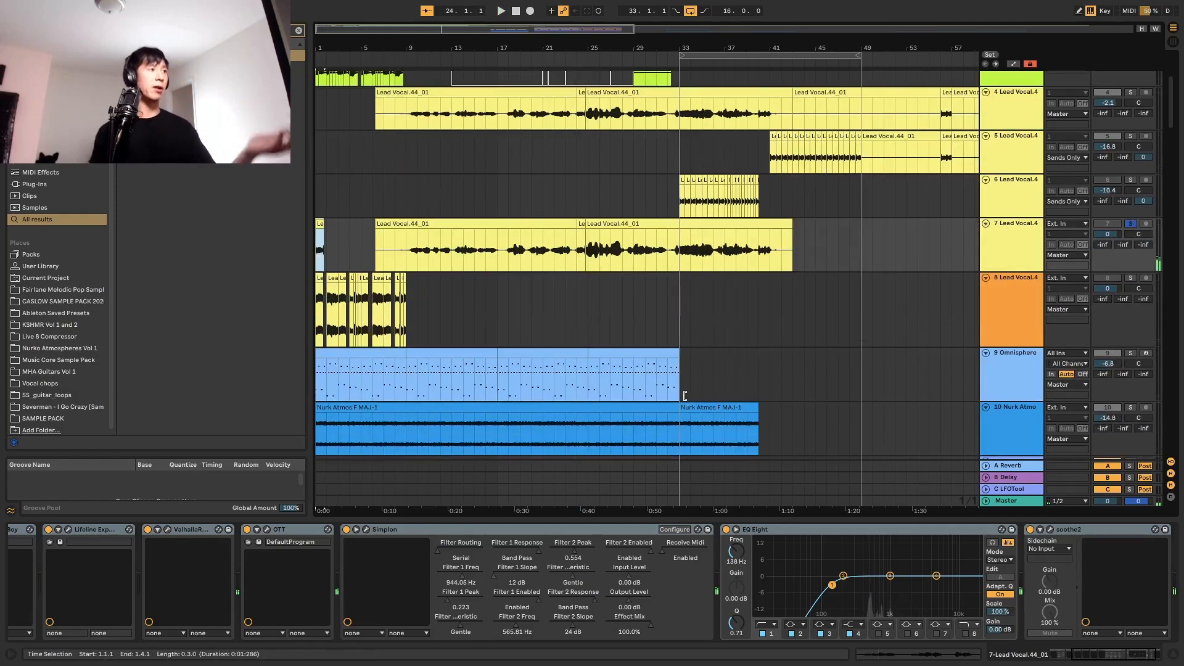
scroll(580, 378, up, 3)
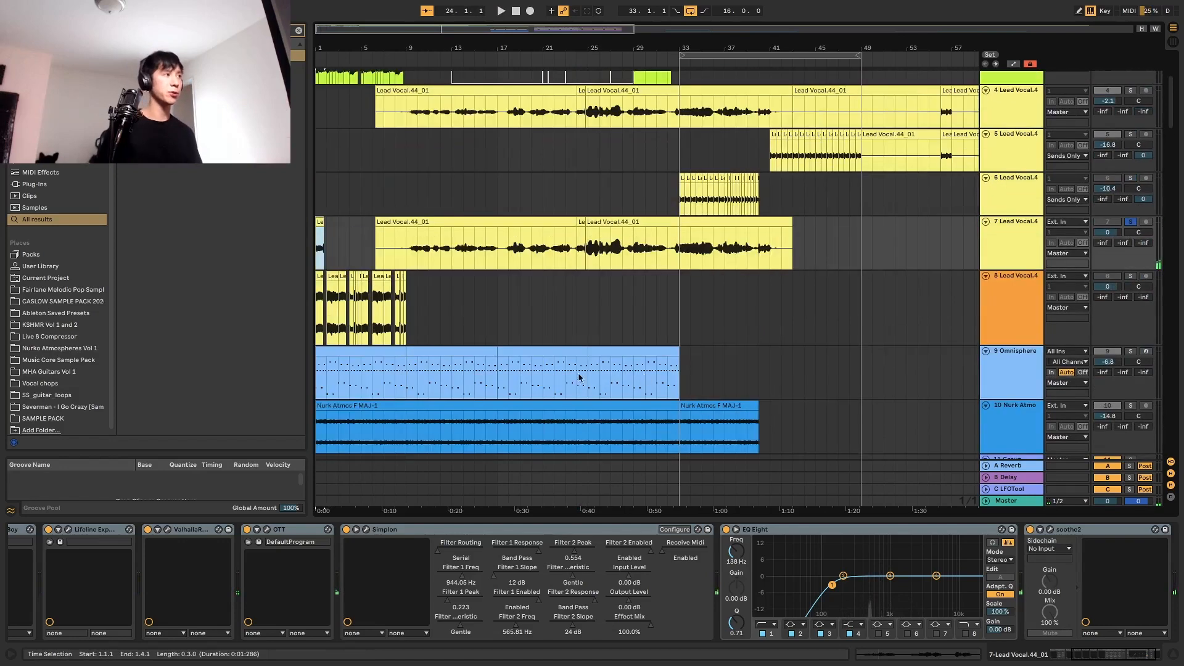
click(320, 223)
scroll(333, 223, up, 5)
scroll(335, 223, down, 3)
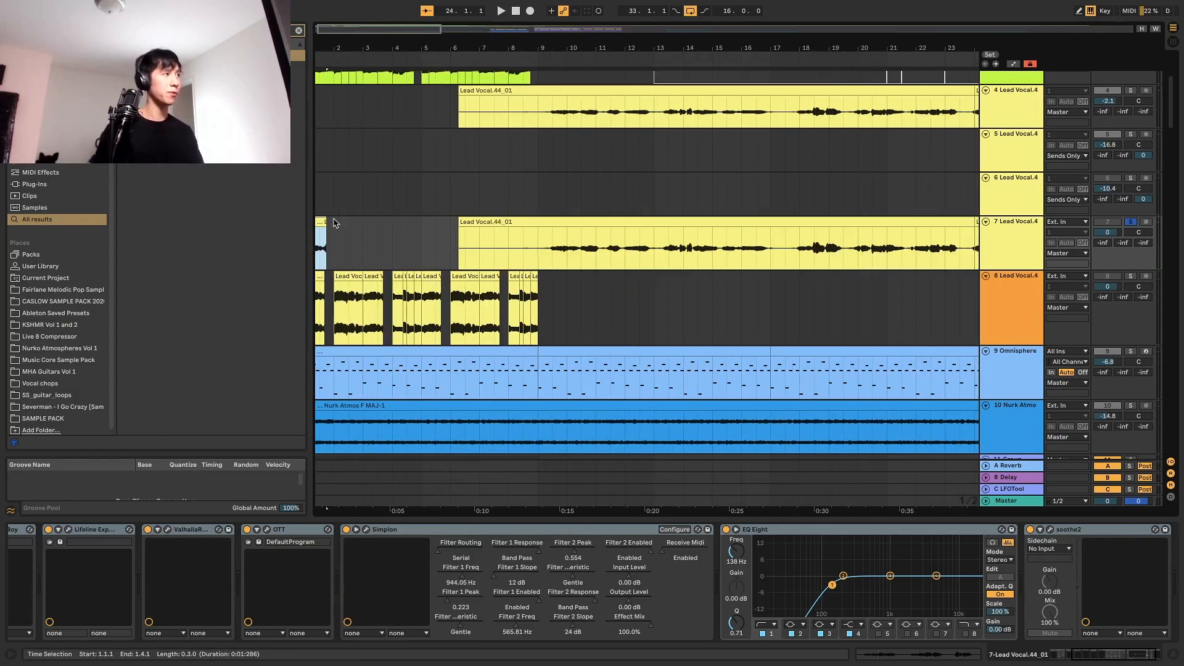
Play the track 7 lead vocal from 24.1.1 to hear the source phrase in its original place.
key(minus)
click(585, 206)
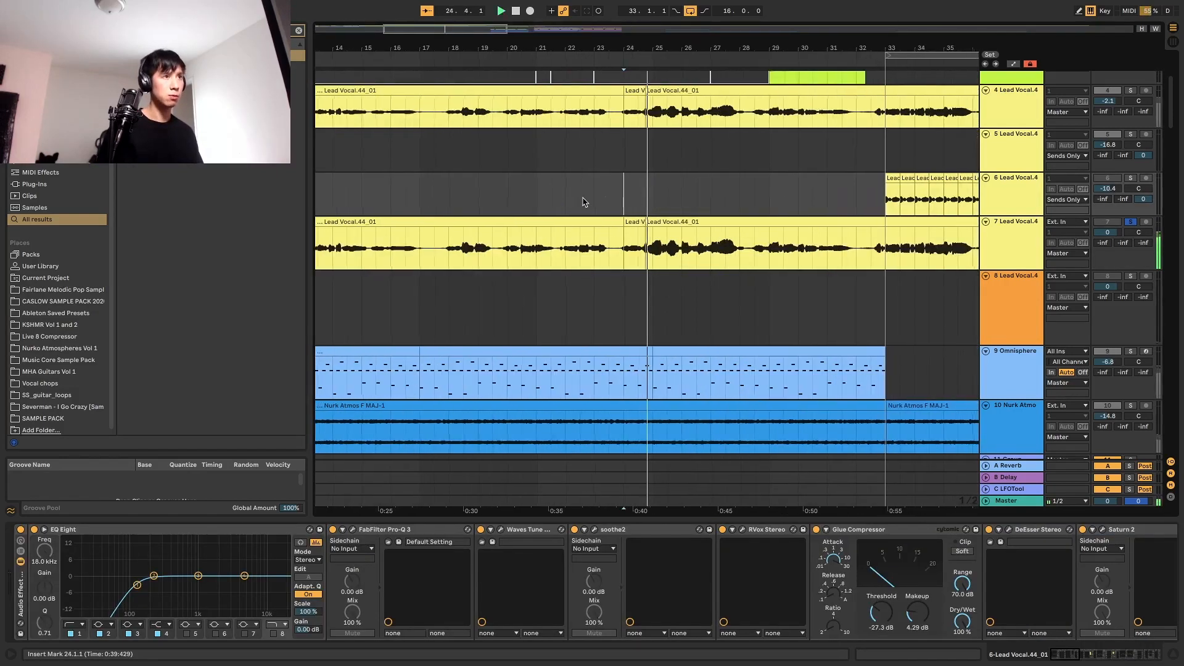
key(minus)
key(minus)
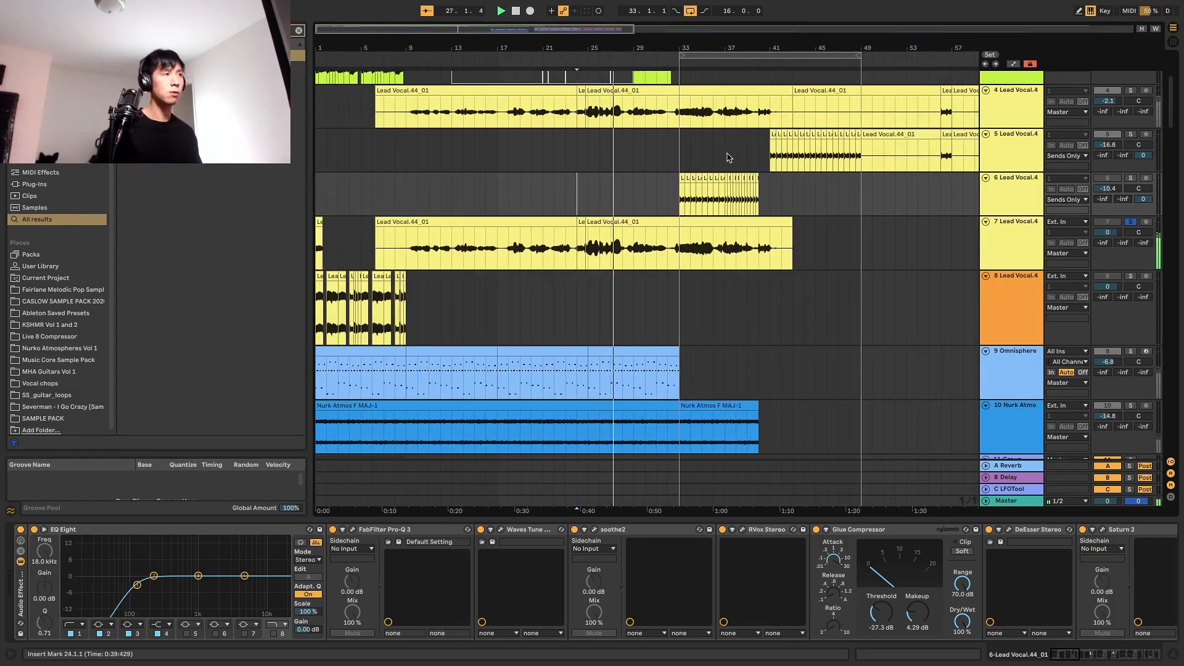
Copy the roughly one-bar vocal phrase starting near 29.3.1 on track 7 to 2.1.1, just after the first chop.
key(plus)
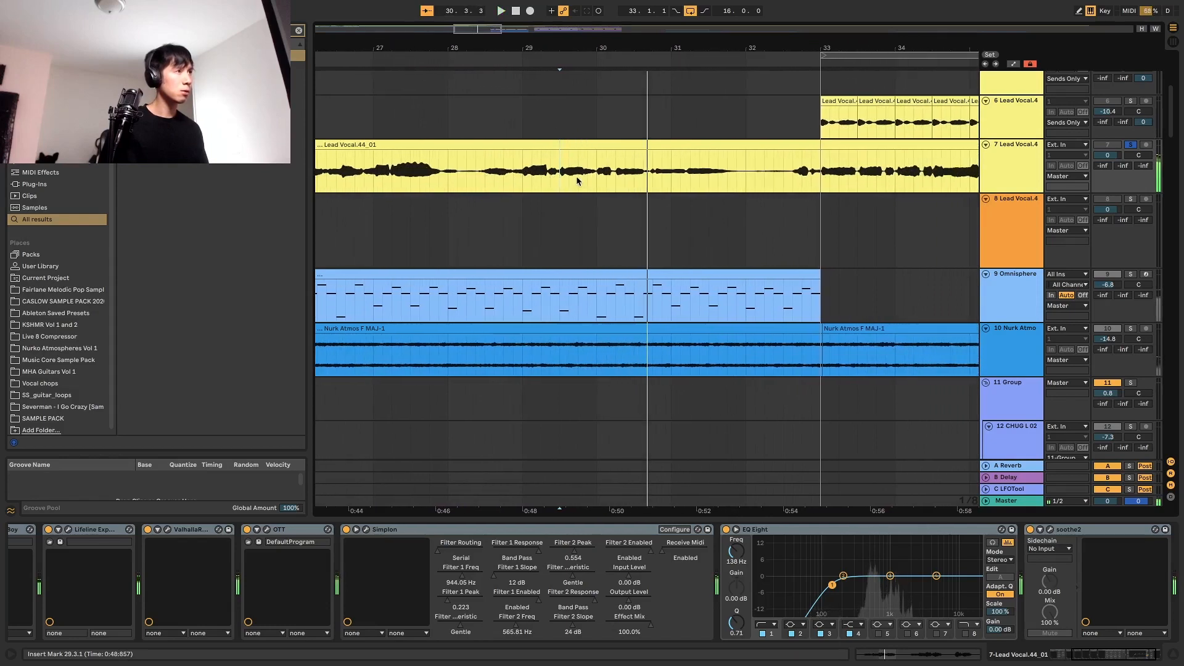
drag(563, 180, 646, 172)
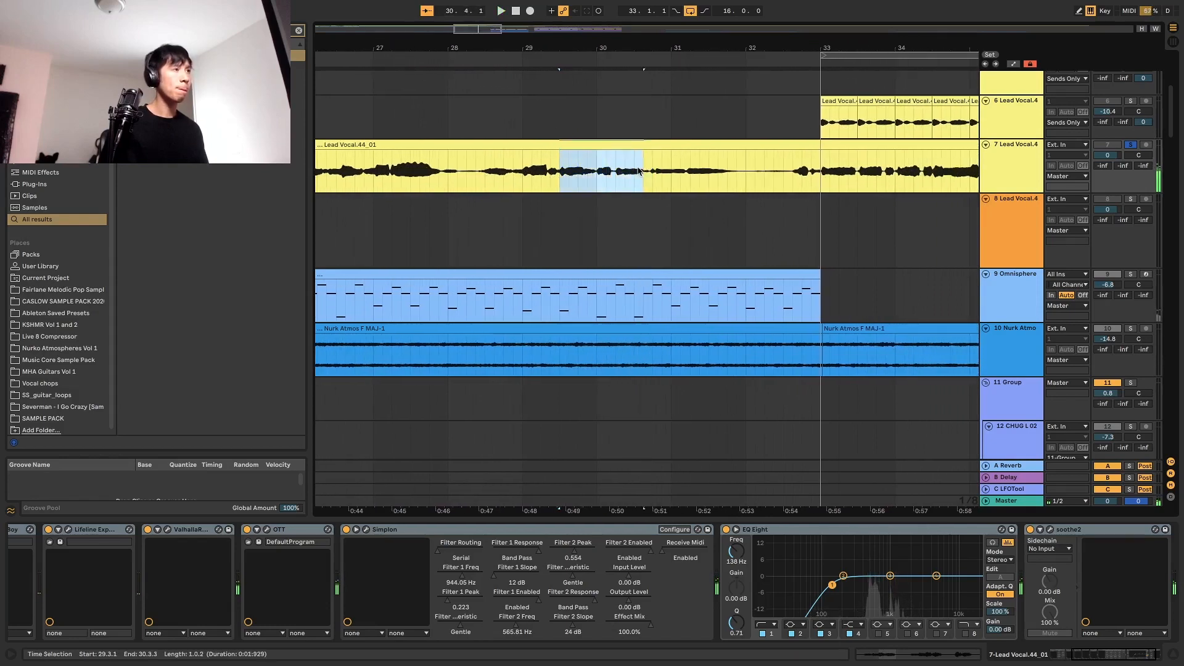
key(minus)
key(minus)
key(minus)
key(minus)
key(space)
click(317, 170)
key(plus)
key(plus)
click(336, 175)
key(super+v)
Play the track 7 chops from 1.1.1 and copy the opening chop to 3.1.1.
click(317, 145)
key(space)
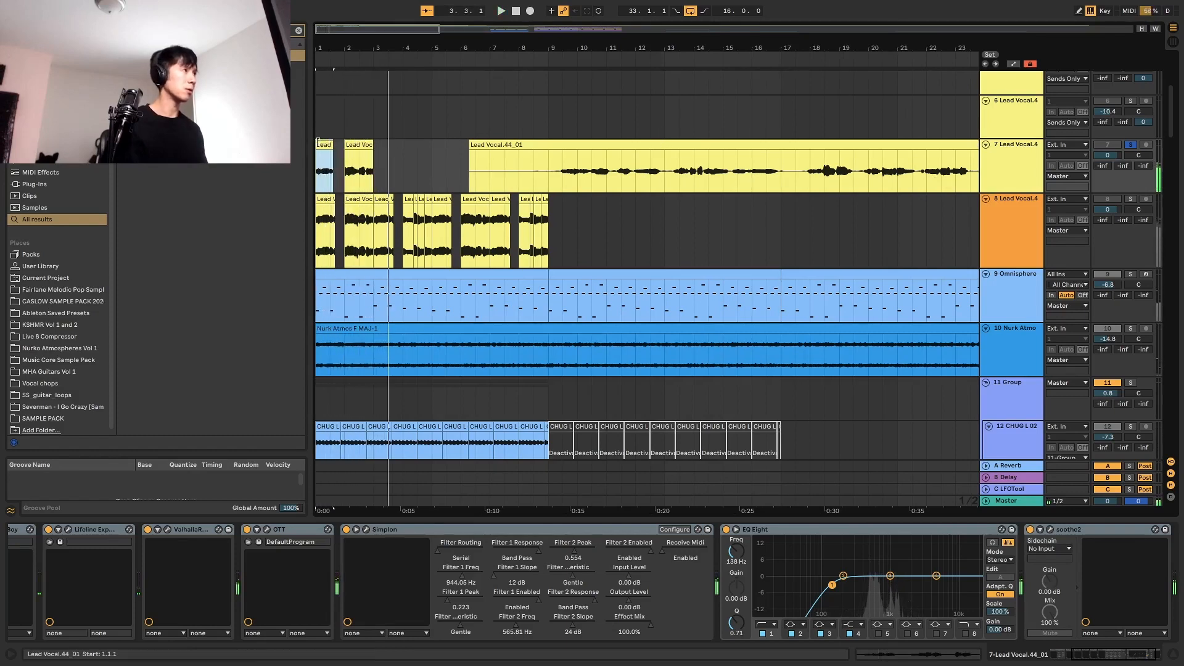
drag(321, 145, 386, 146)
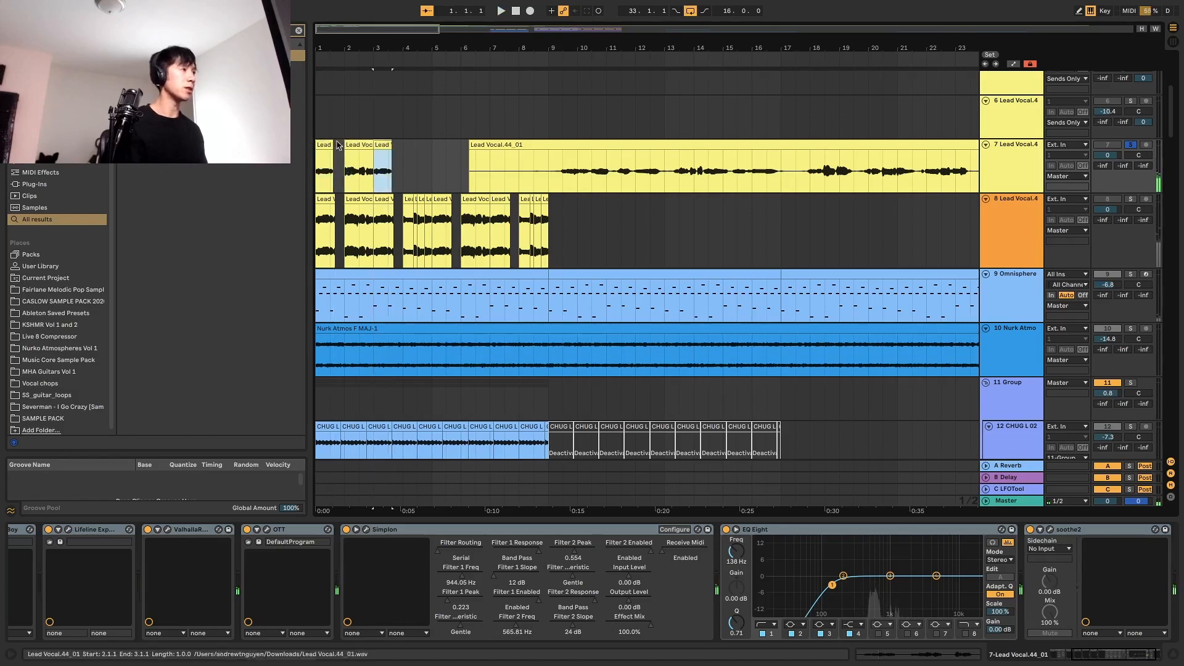
click(322, 144)
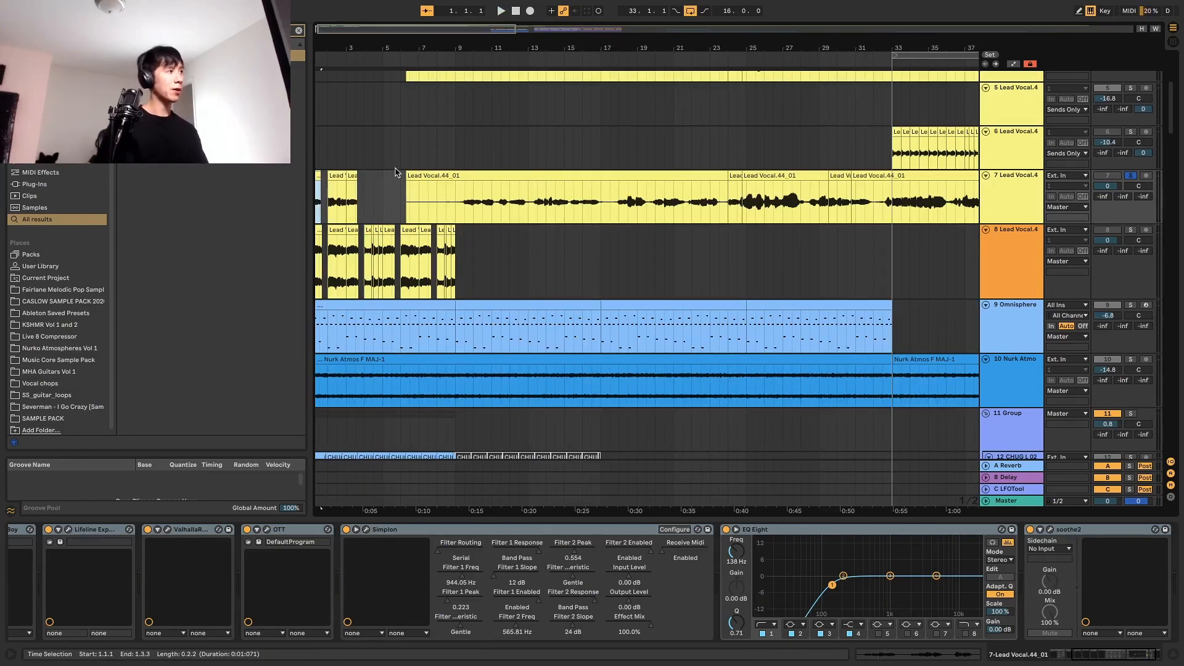
Examine the chops at 1.1.1 and 2.1.1 on track 7 against the full lead vocal they were cut from.
key(minus)
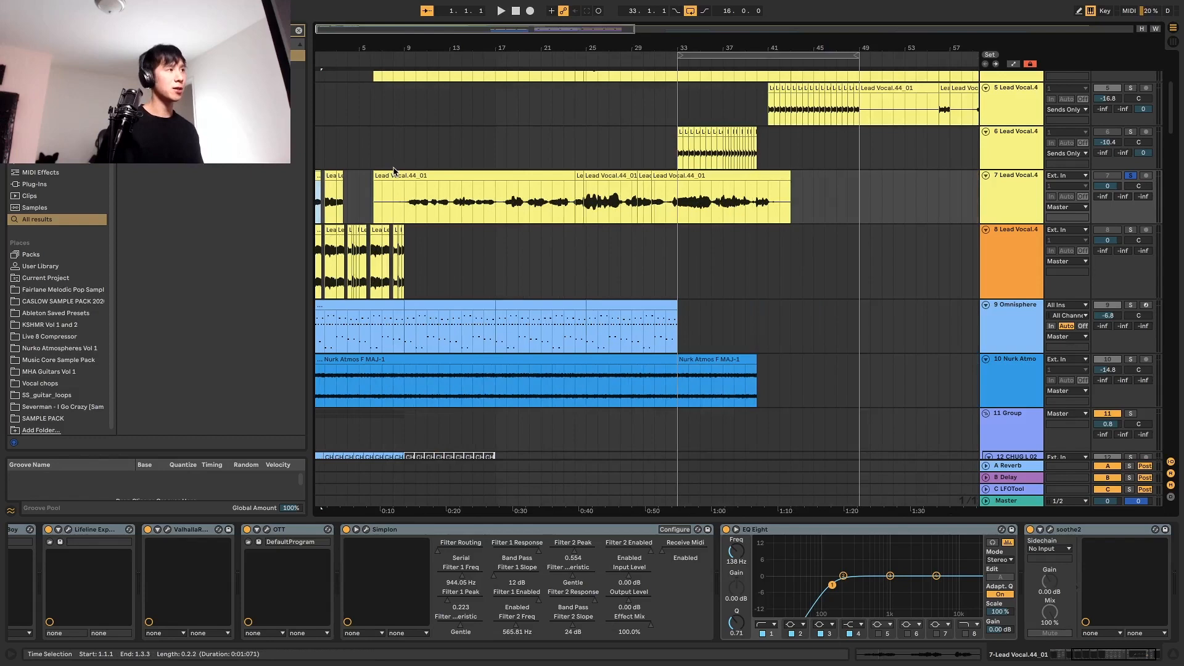
click(611, 167)
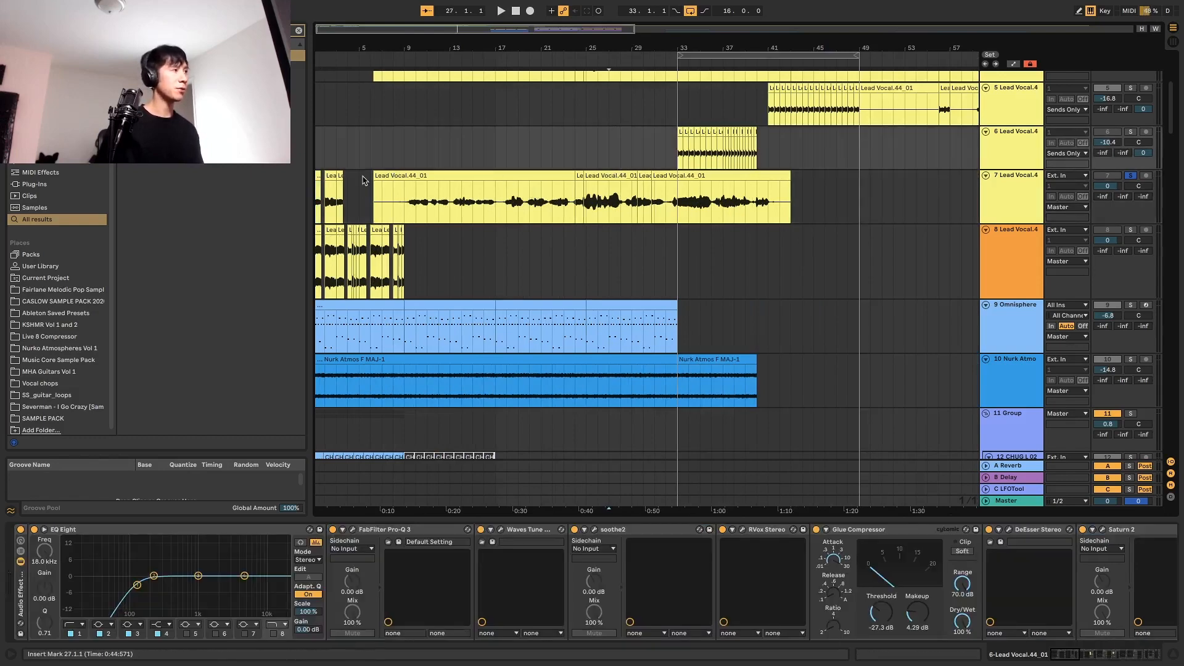
click(318, 175)
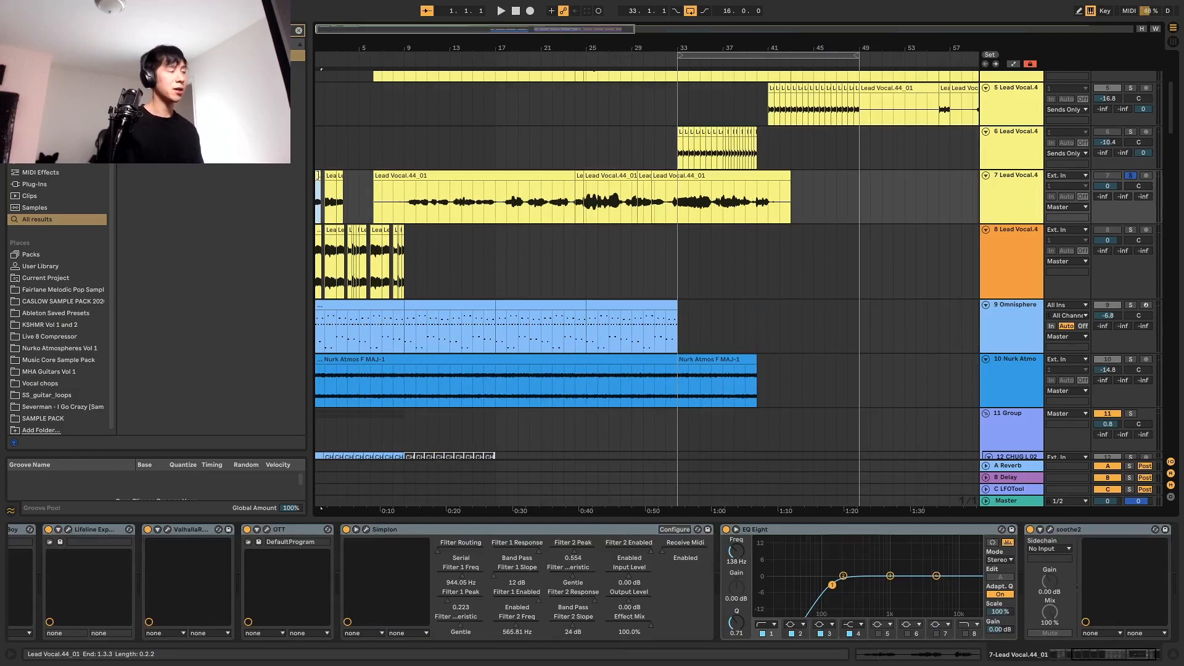
key(plus)
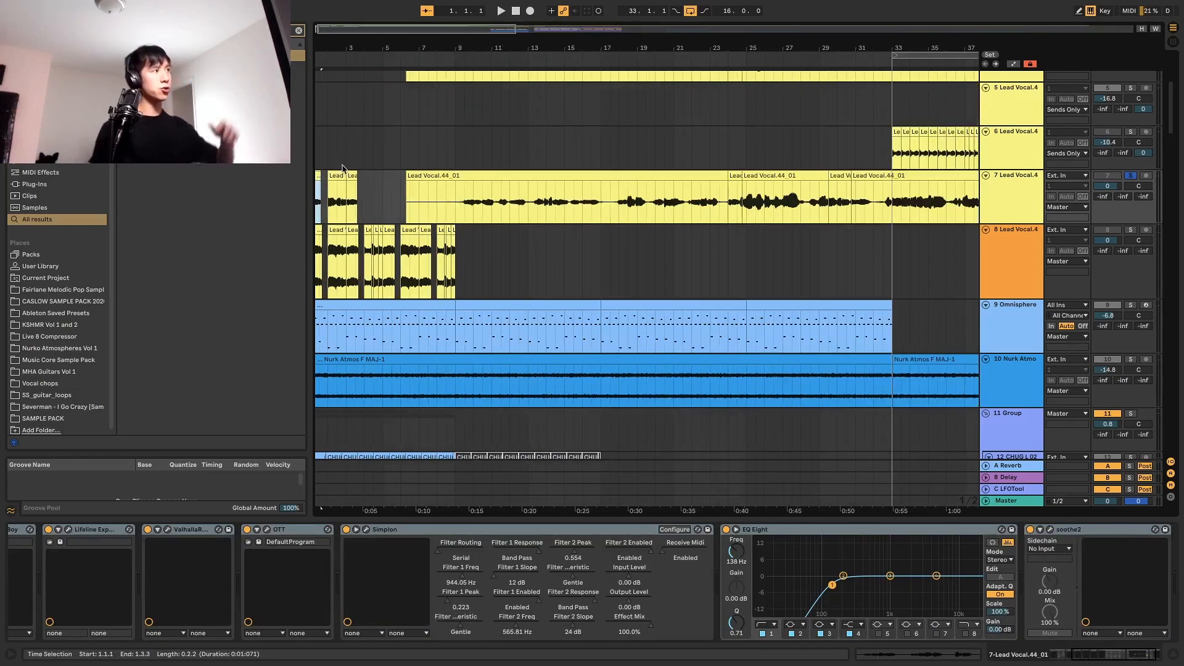
click(340, 175)
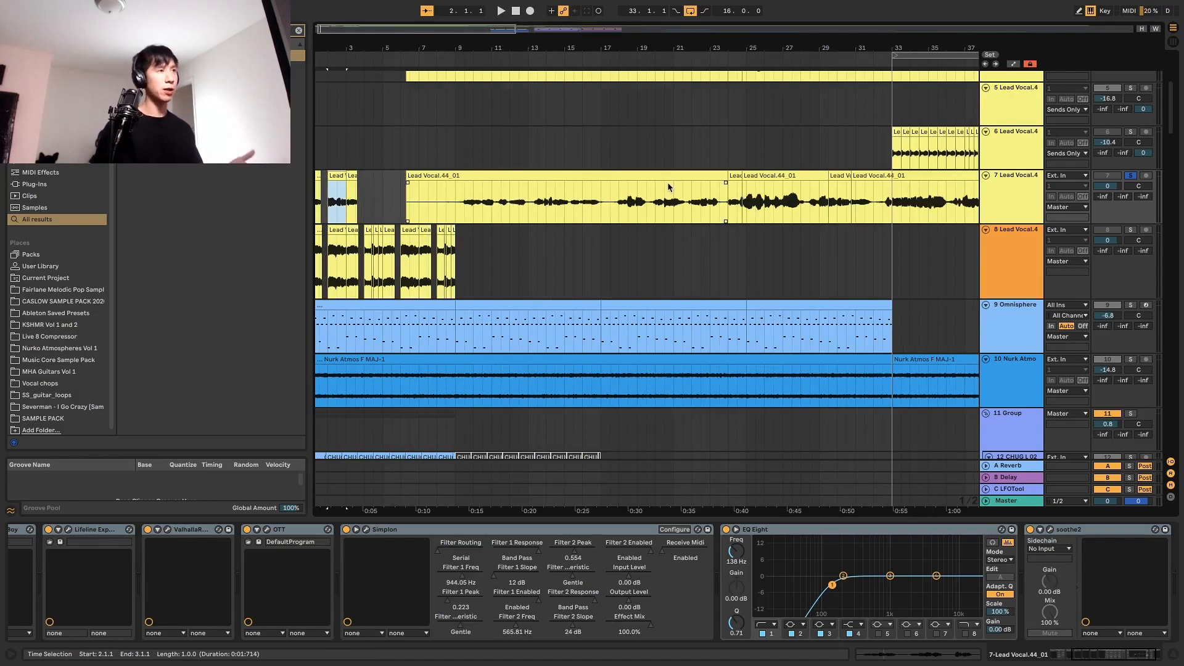
Split out the track 7 vocal phrase from 25.1.1 to 26.1.1 and copy it to 4.1.1.
click(718, 184)
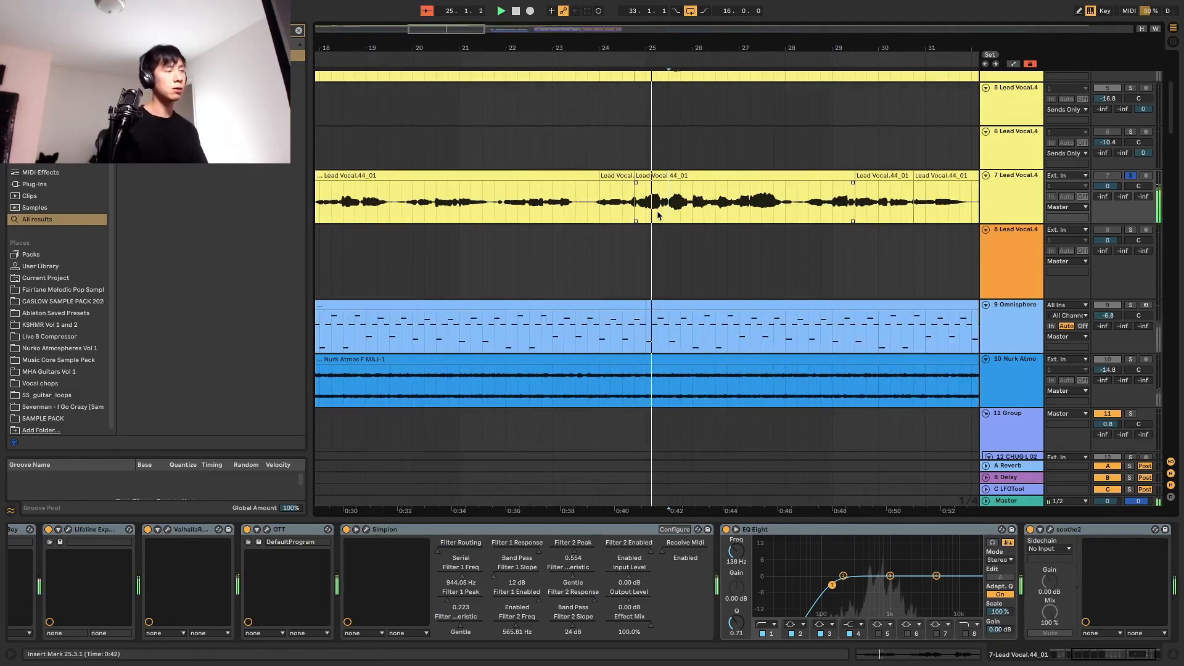
drag(647, 210, 688, 211)
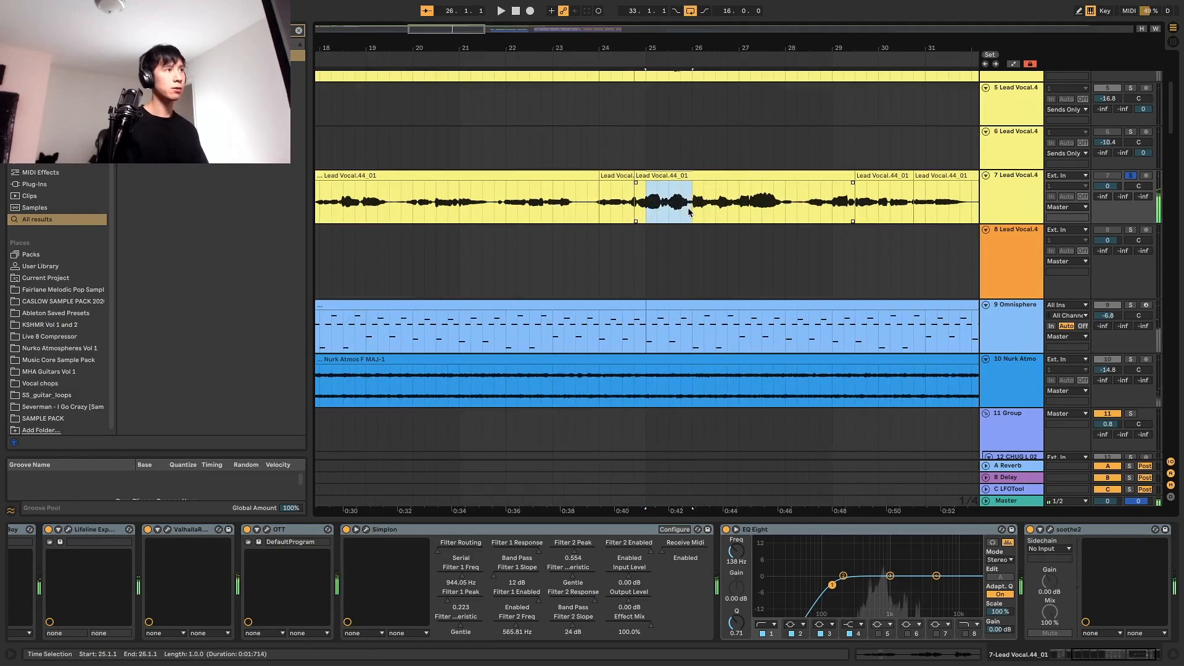
key(ctrl+e)
key(minus)
key(minus)
key(minus)
key(minus)
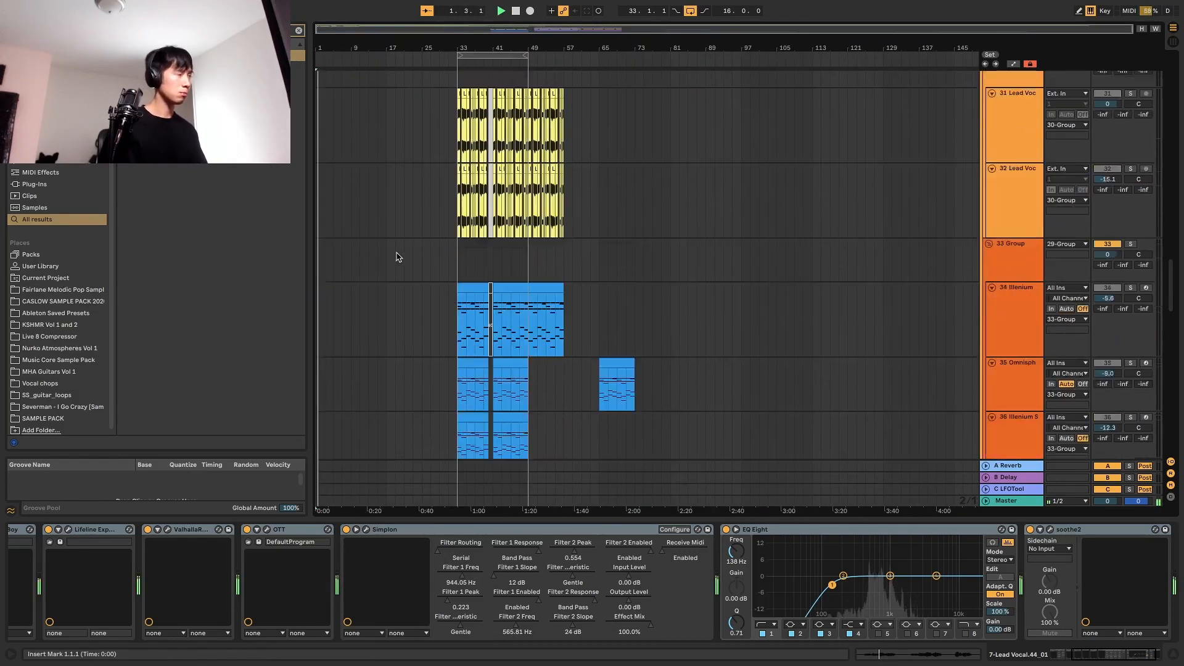
Play the rebuilt chop sequence on track 7 from 1.1.1 and again from 3.1.1.
scroll(397, 256, up, 20)
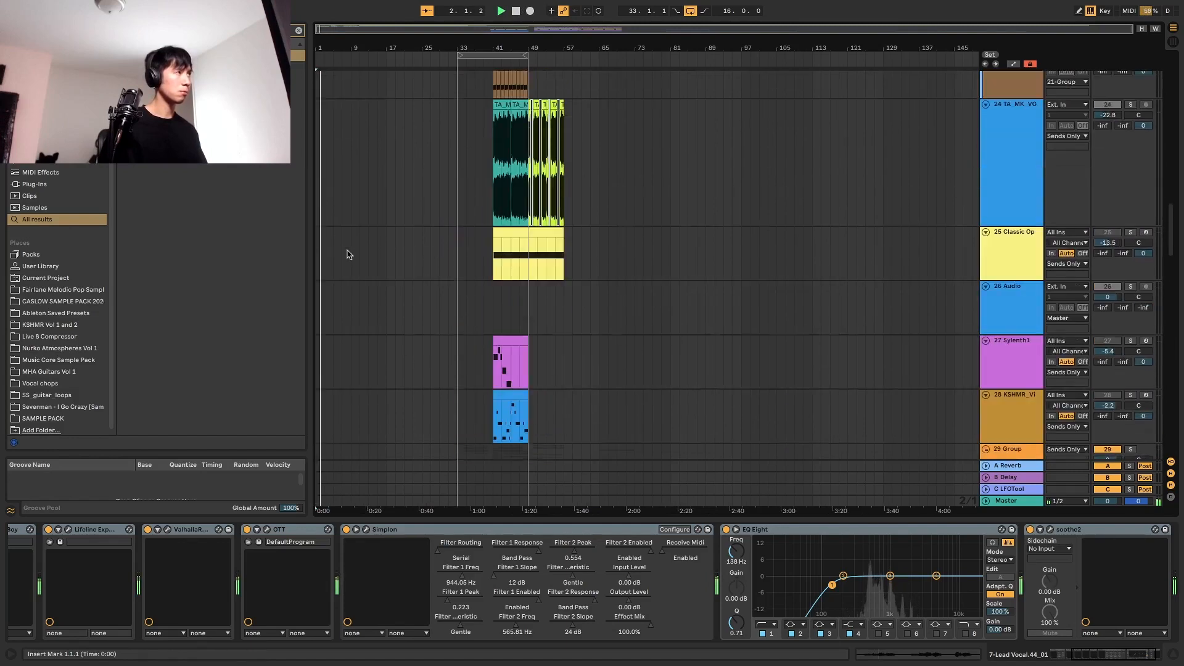
scroll(345, 252, up, 10)
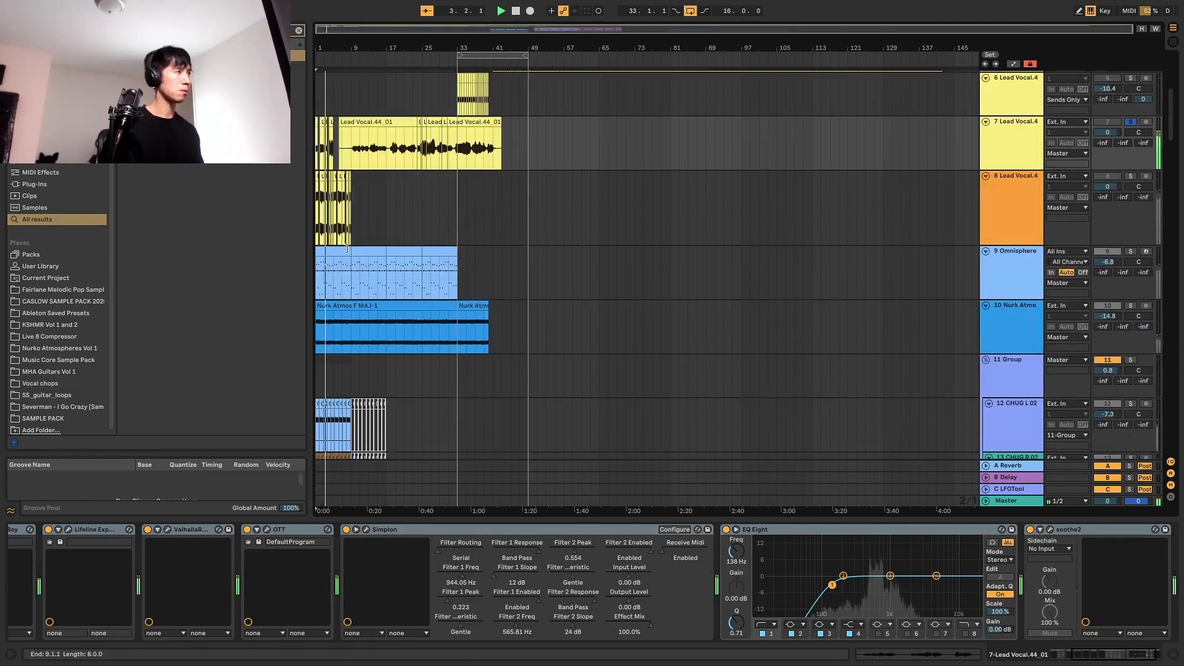
click(326, 143)
key(plus)
key(plus)
key(plus)
key(plus)
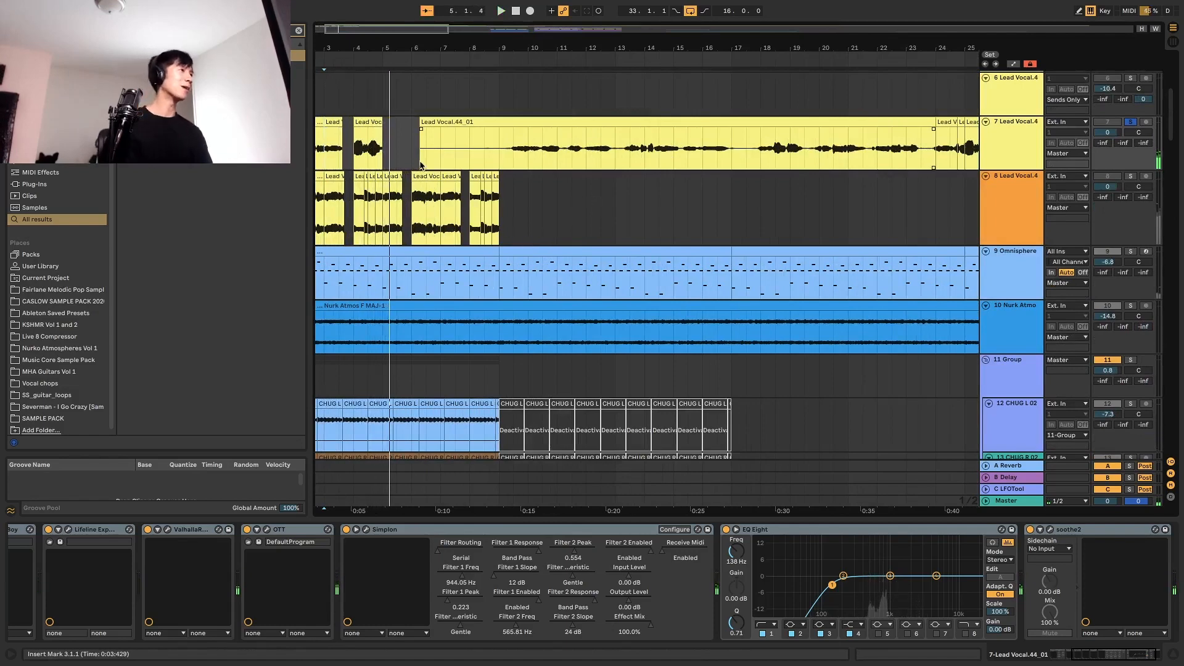
key(minus)
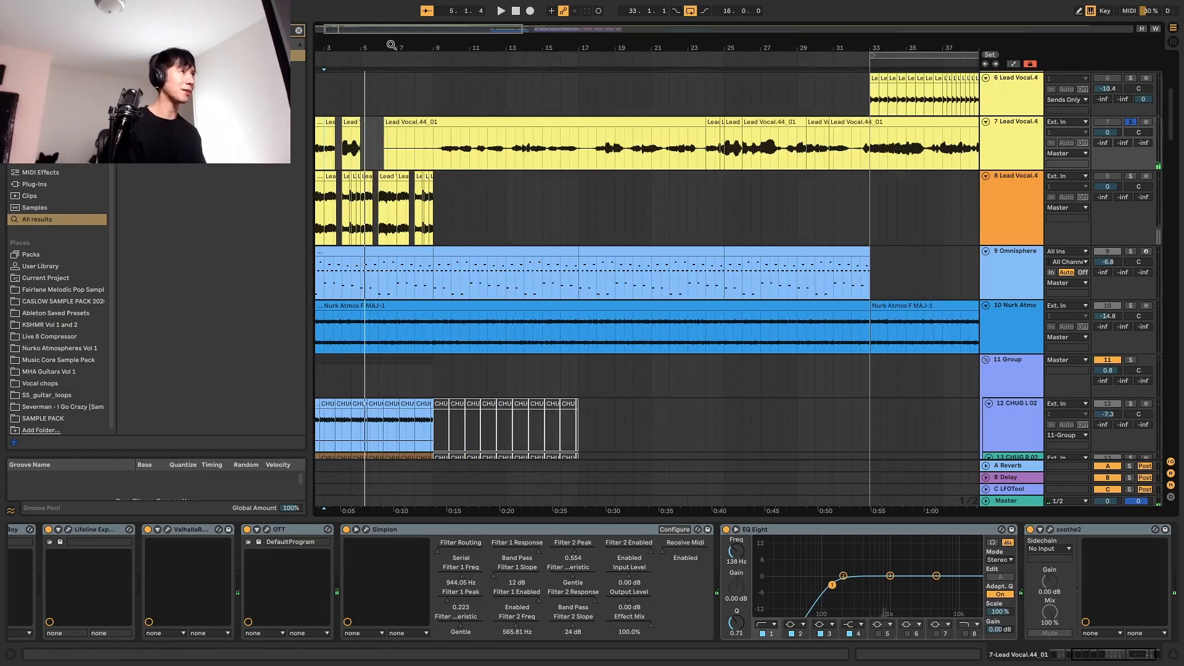
drag(396, 30, 387, 30)
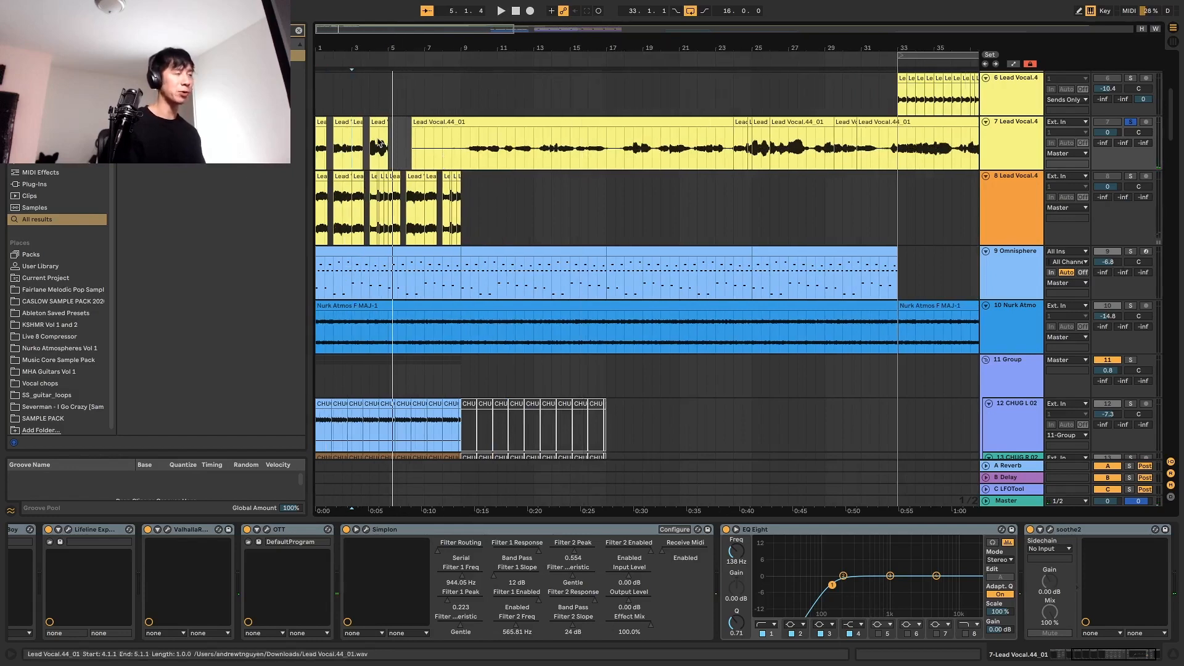
Select the track 8 chops from 4.1.1 to 5.1.1 and compare them with the single track 7 phrase above.
click(372, 174)
key(plus)
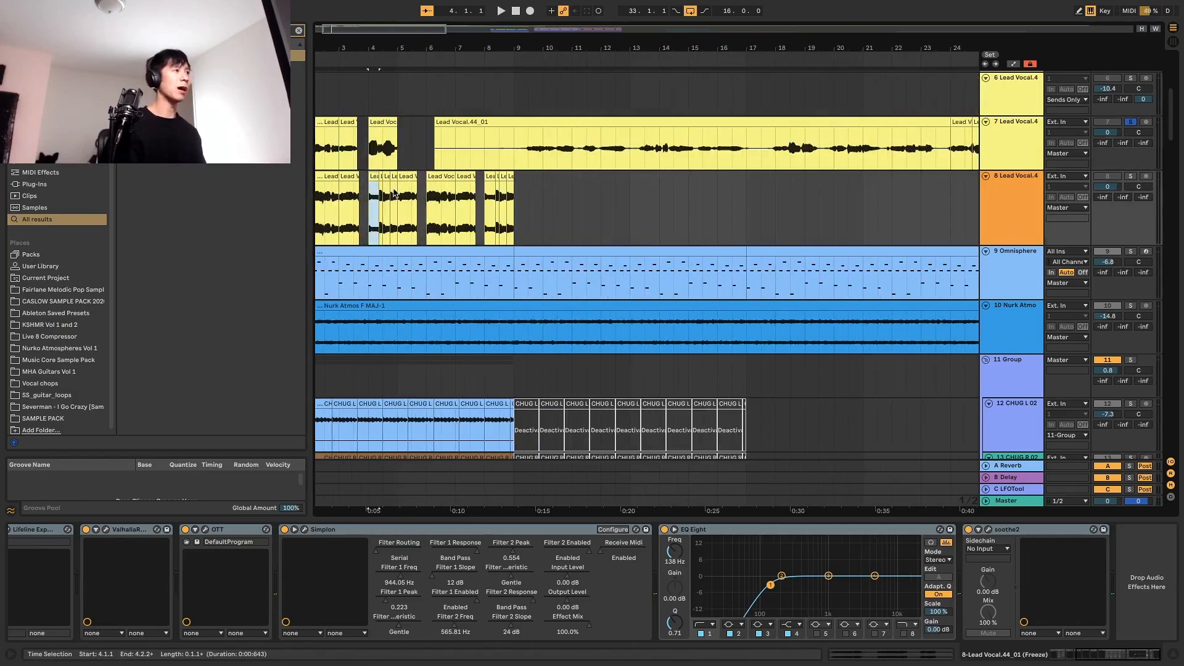
click(393, 177)
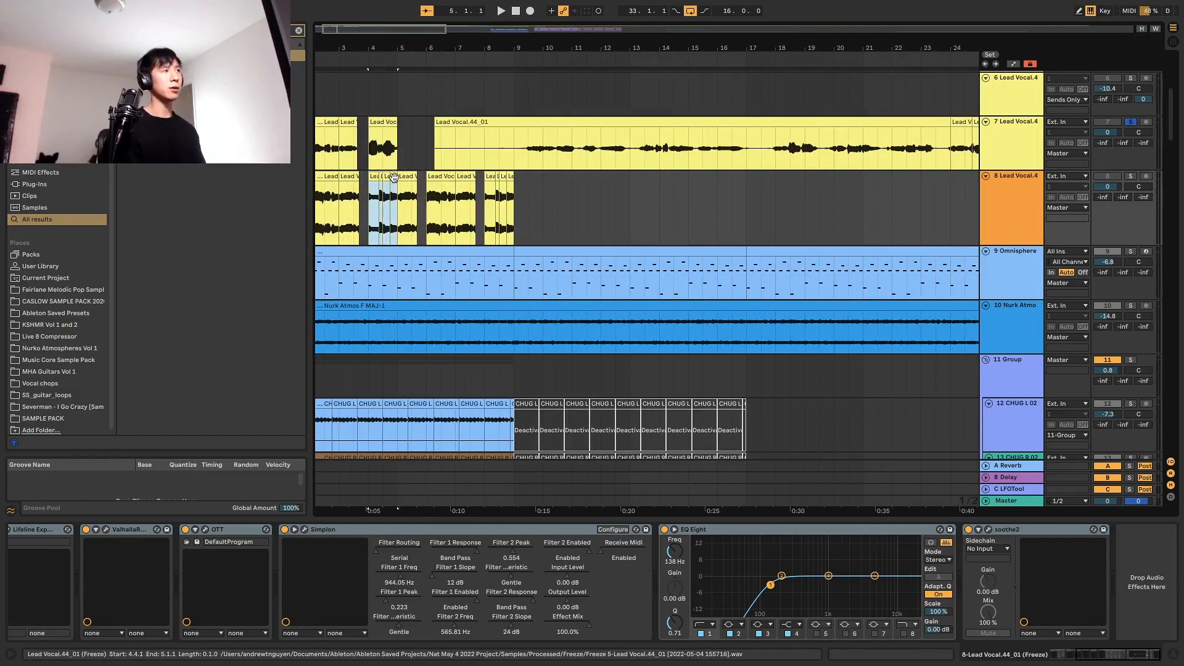
key(minus)
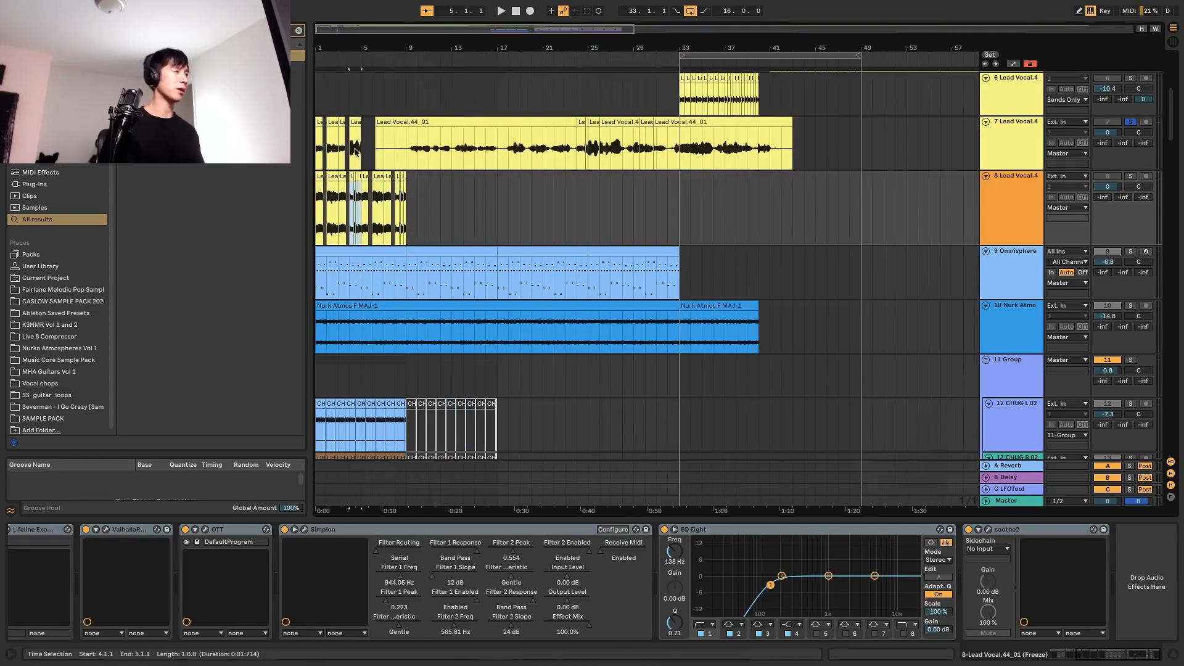
key(plus)
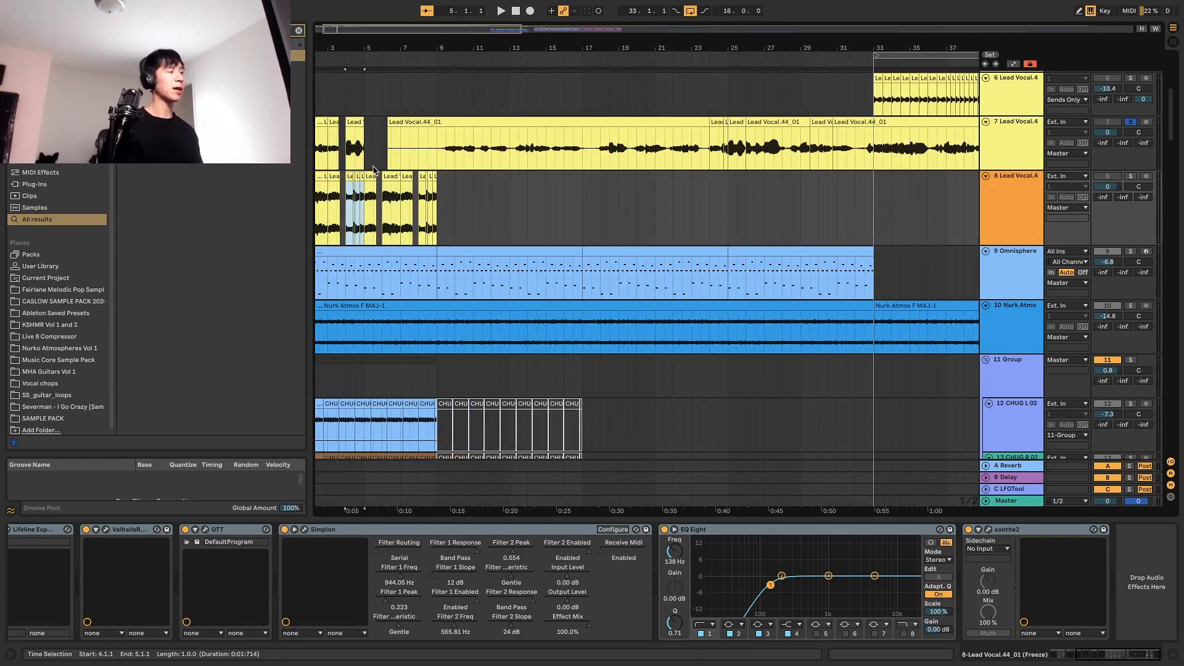
scroll(363, 207, up, 1)
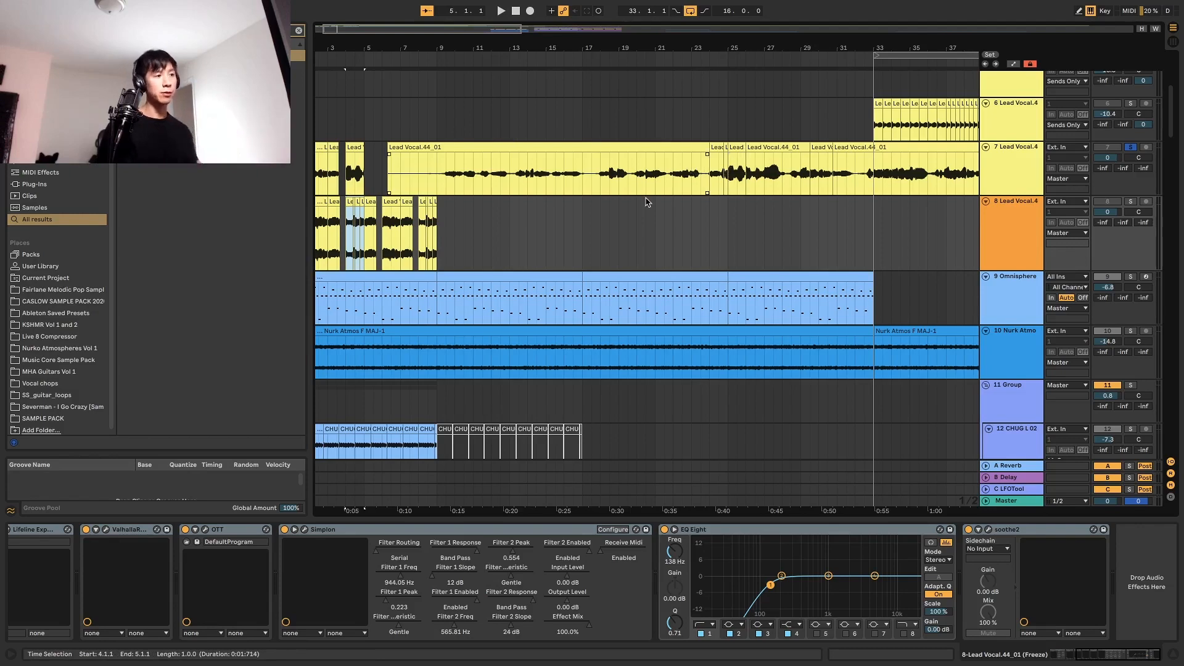
Move the track 7 phrase at 4.1.1 to 8.1.1 and fill bar 4 with a copy of the track 8 chops below.
click(348, 169)
click(350, 148)
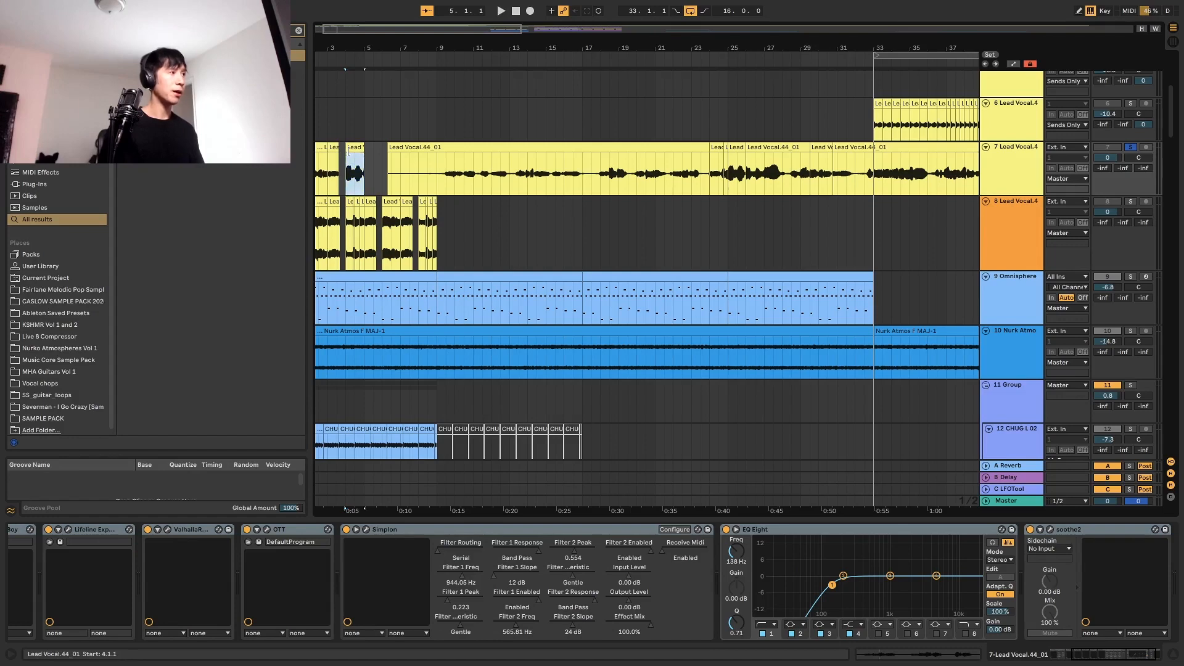
key(Delete)
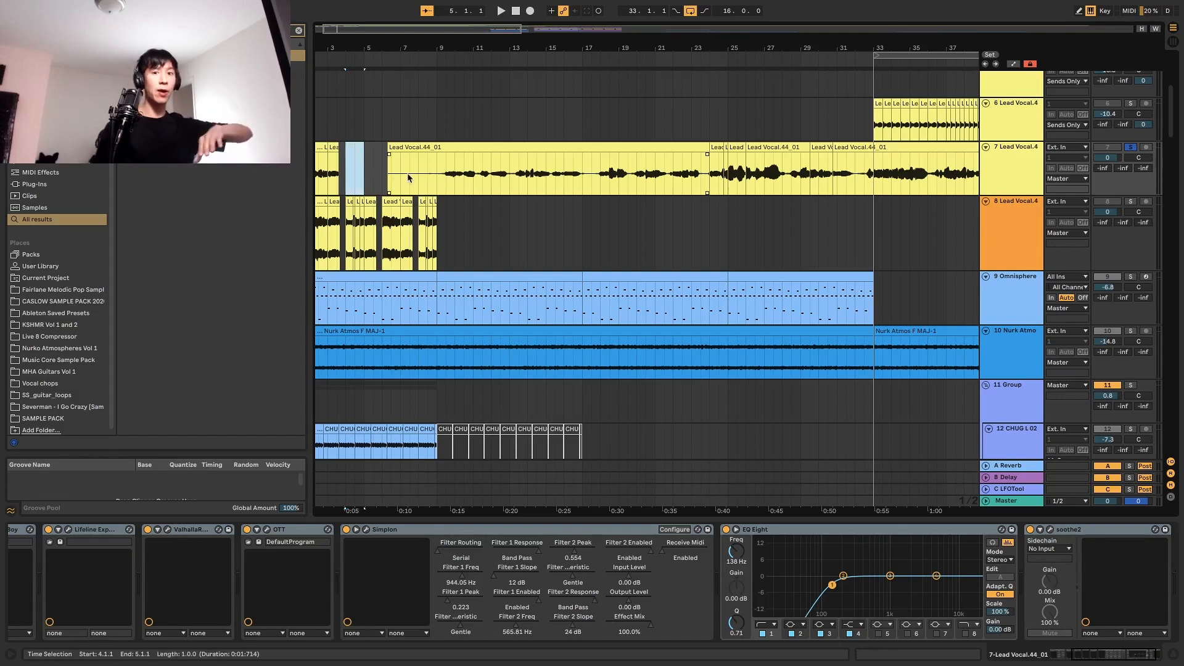
drag(348, 198, 350, 148)
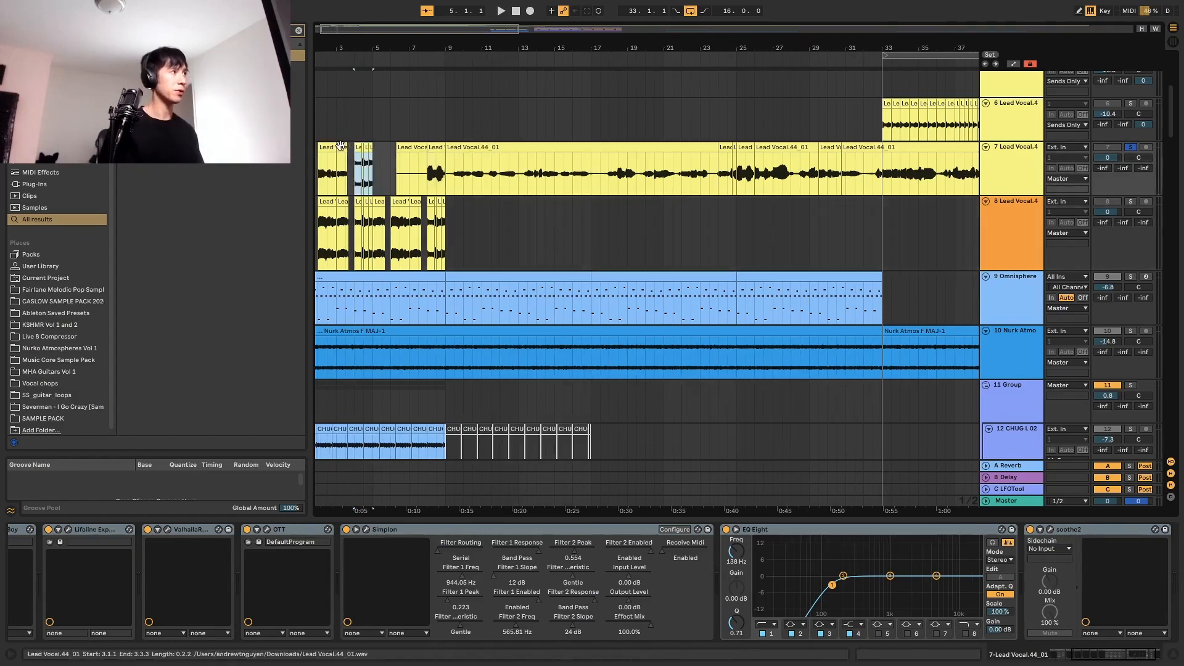
Play the track 7 chops from 1.1.1 through the new bar 4 chops.
click(328, 148)
key(minus)
click(325, 147)
key(space)
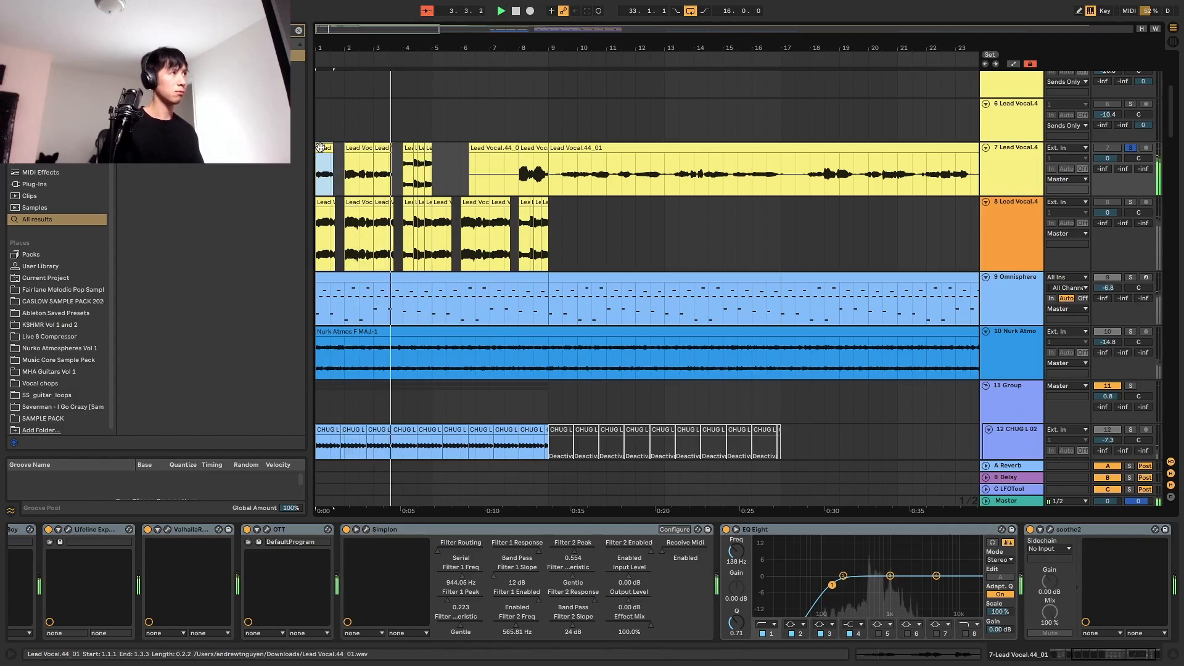
click(377, 148)
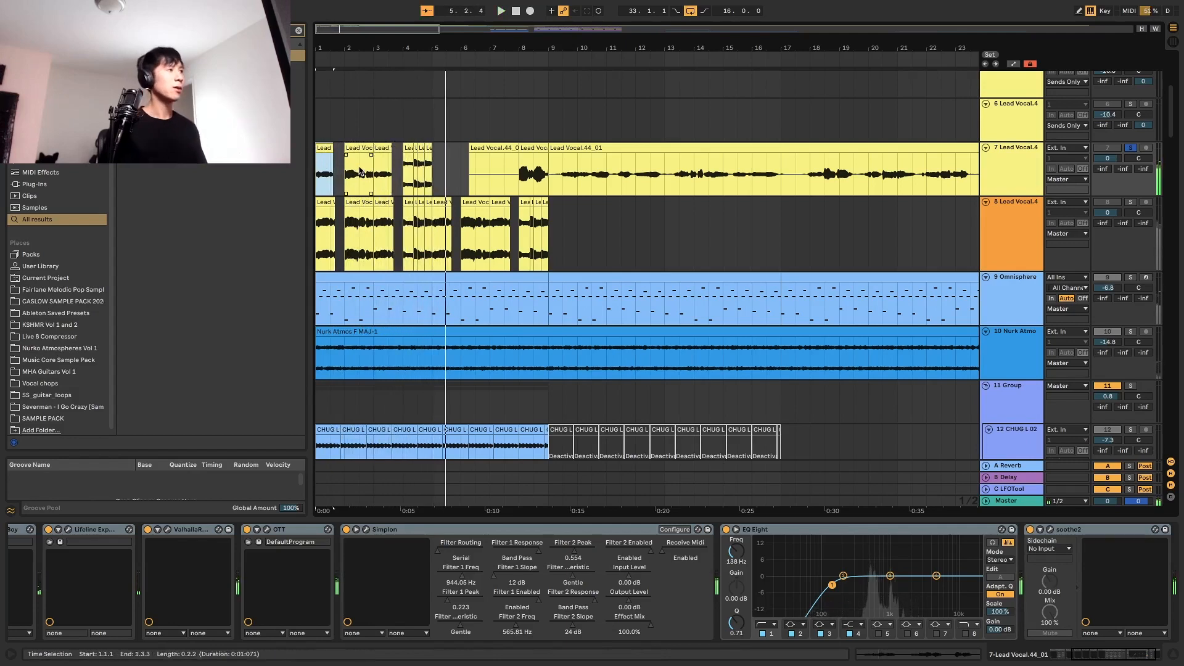
key(space)
Copy the track 7 chops from 1.1.1 through 3.3.3 to 5.1.1 and play the extended sequence.
click(366, 148)
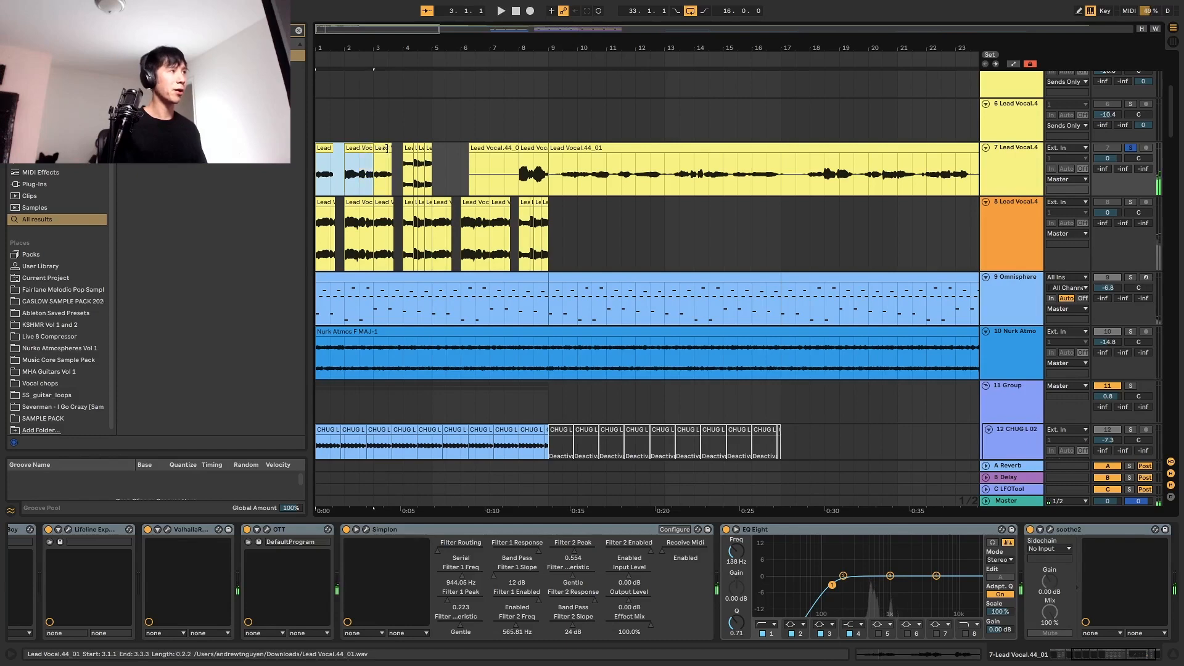
shift+click(385, 149)
drag(389, 149, 497, 151)
key(space)
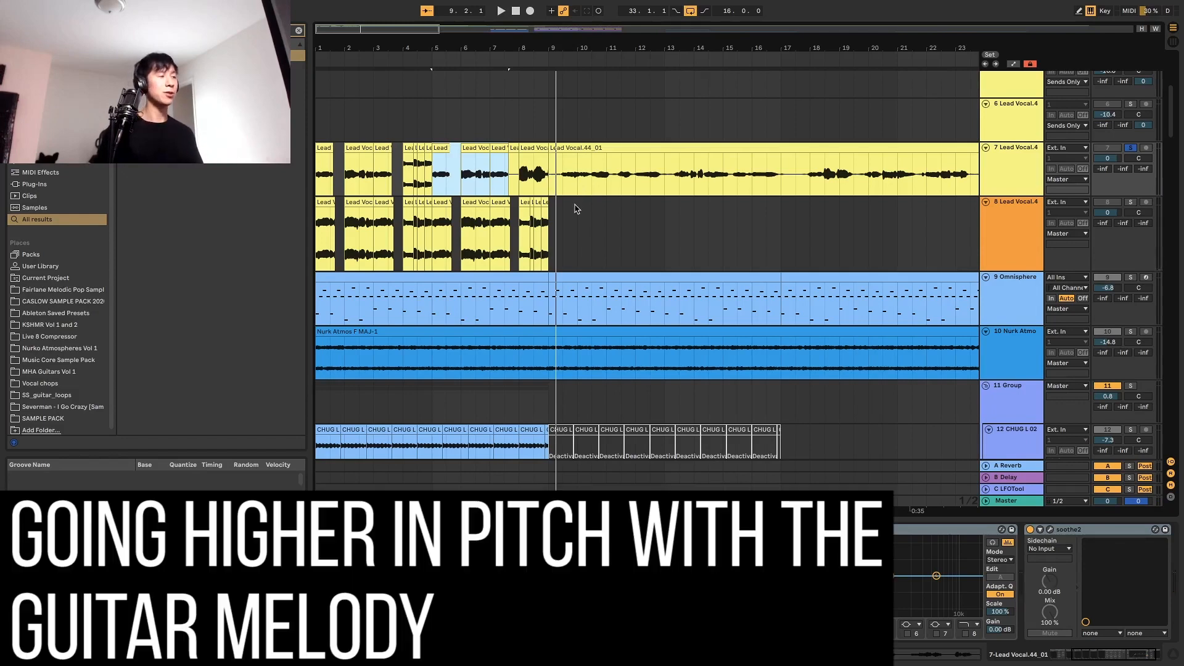
Switch to the project with the LEAD VOCAL 01(1) clips and examine the opening chops on track 4.
scroll(576, 209, down, 3)
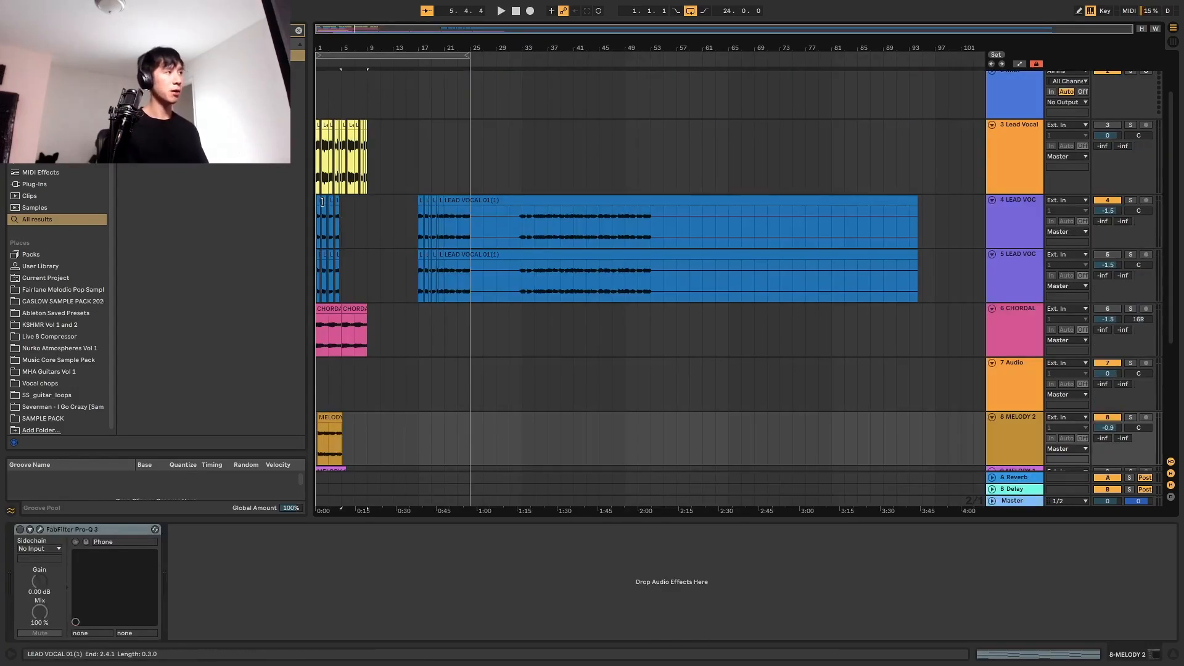
click(321, 200)
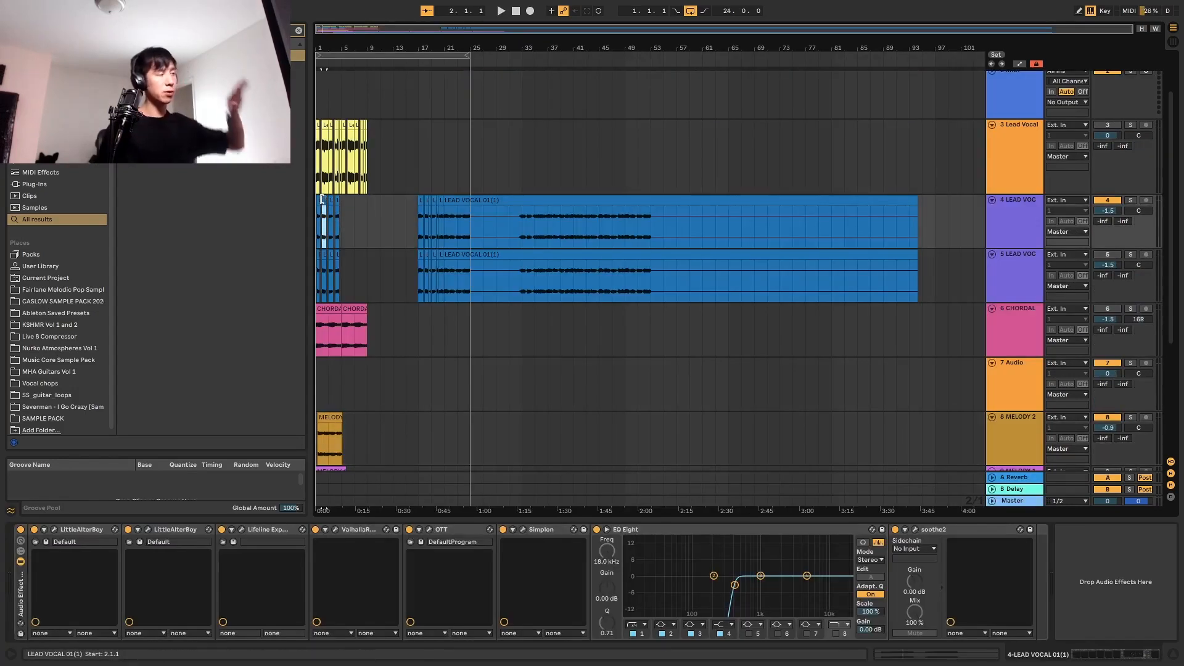
click(320, 225)
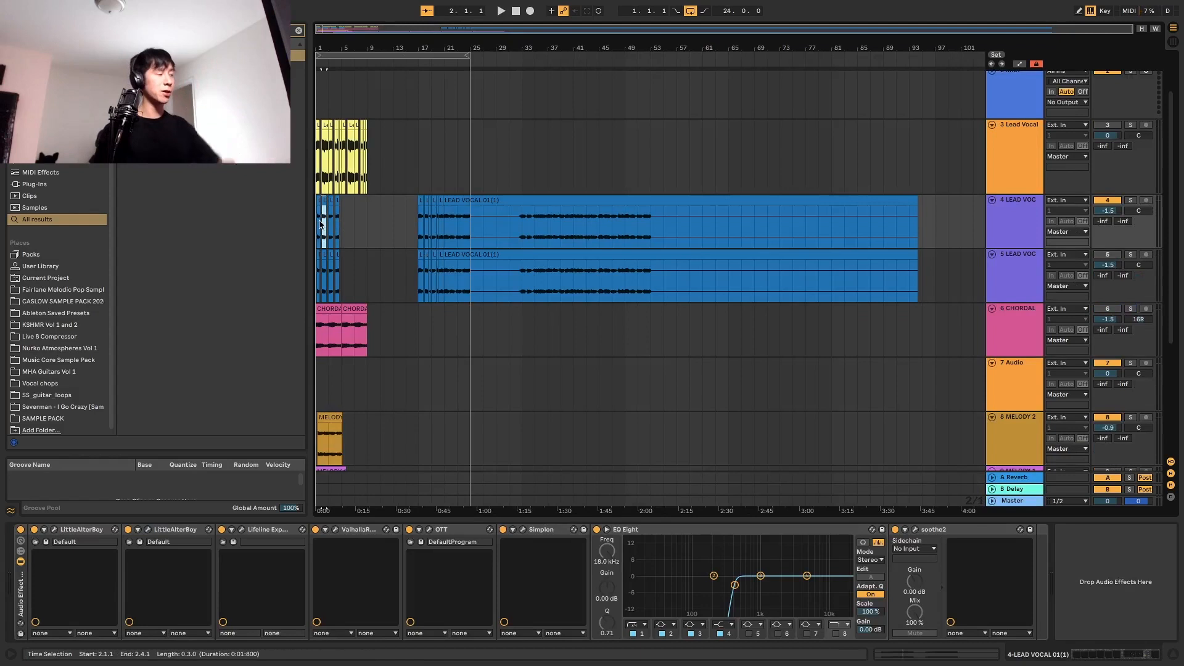
click(318, 210)
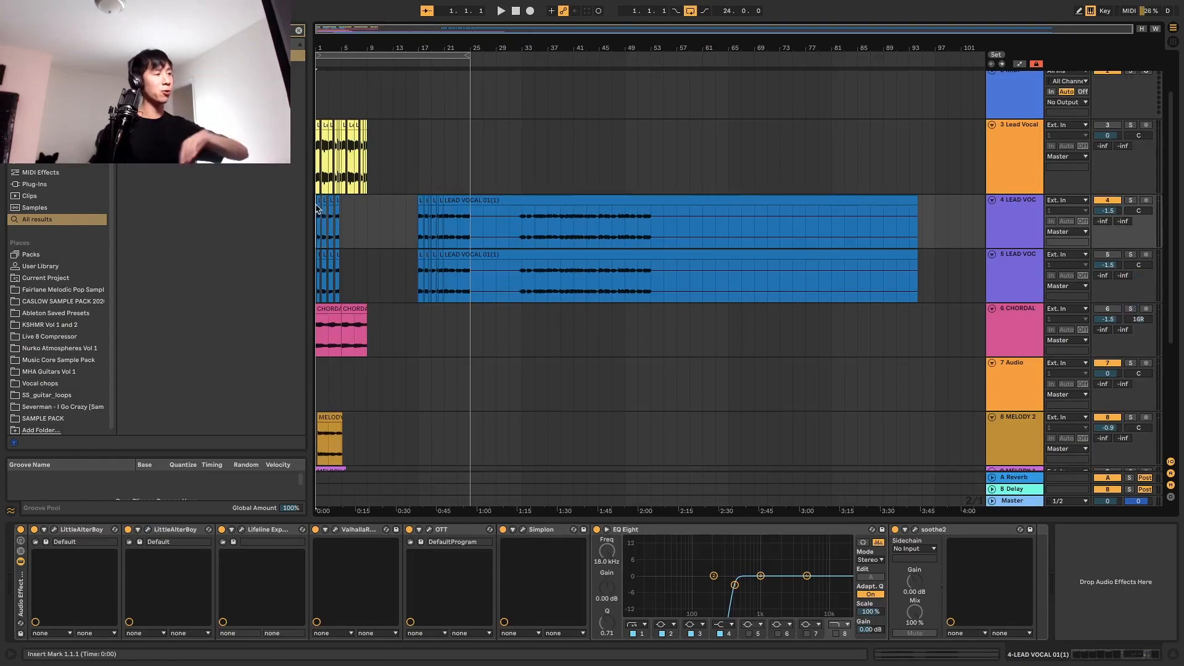
key(plus)
key(plus)
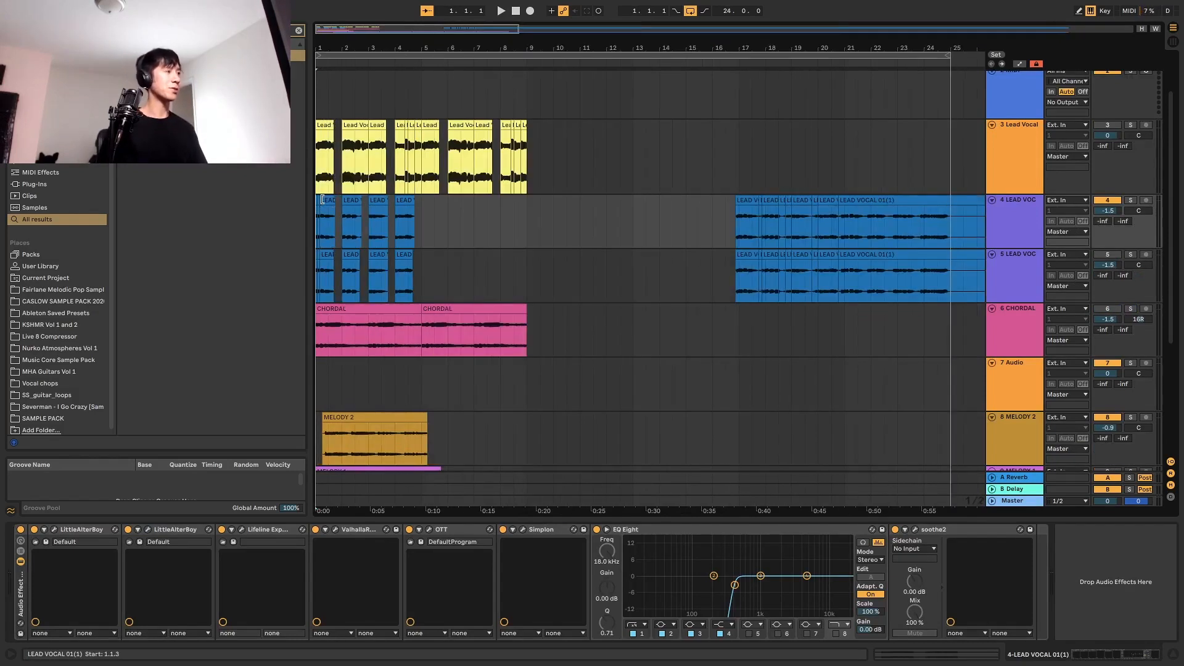
Solo track 4 and play its source vocal phrase from 16.4.3 to 17.4.1.
click(729, 196)
scroll(938, 191, down, 3)
scroll(960, 191, up, 2)
scroll(858, 246, down, 5)
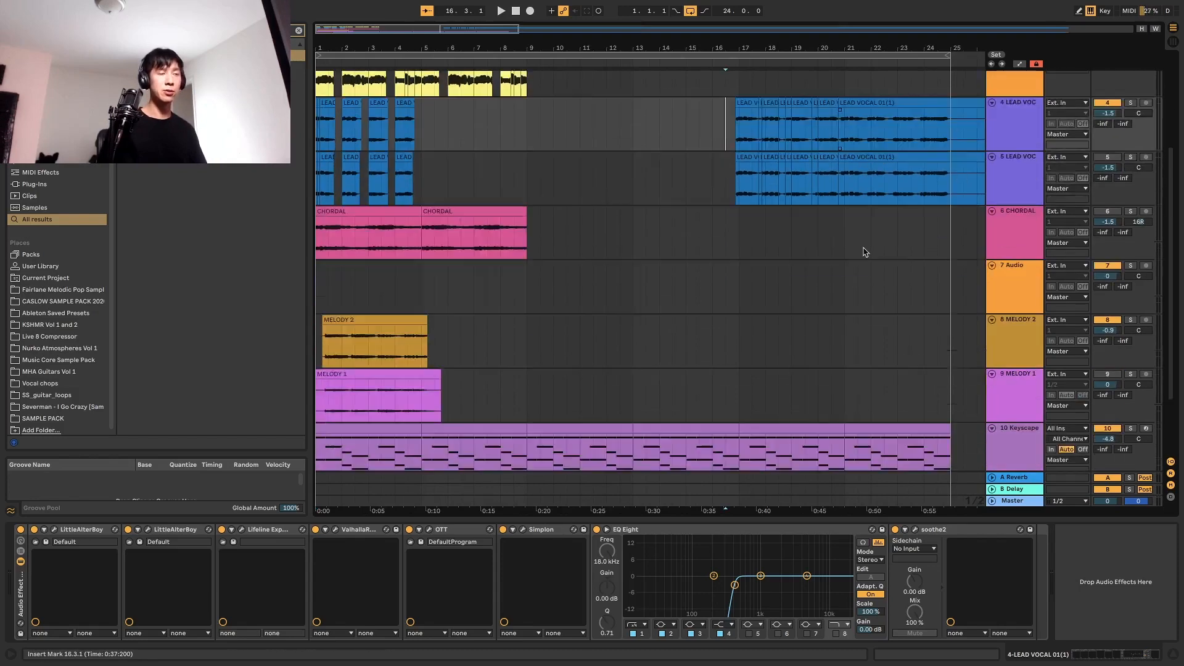
scroll(1103, 283, up, 5)
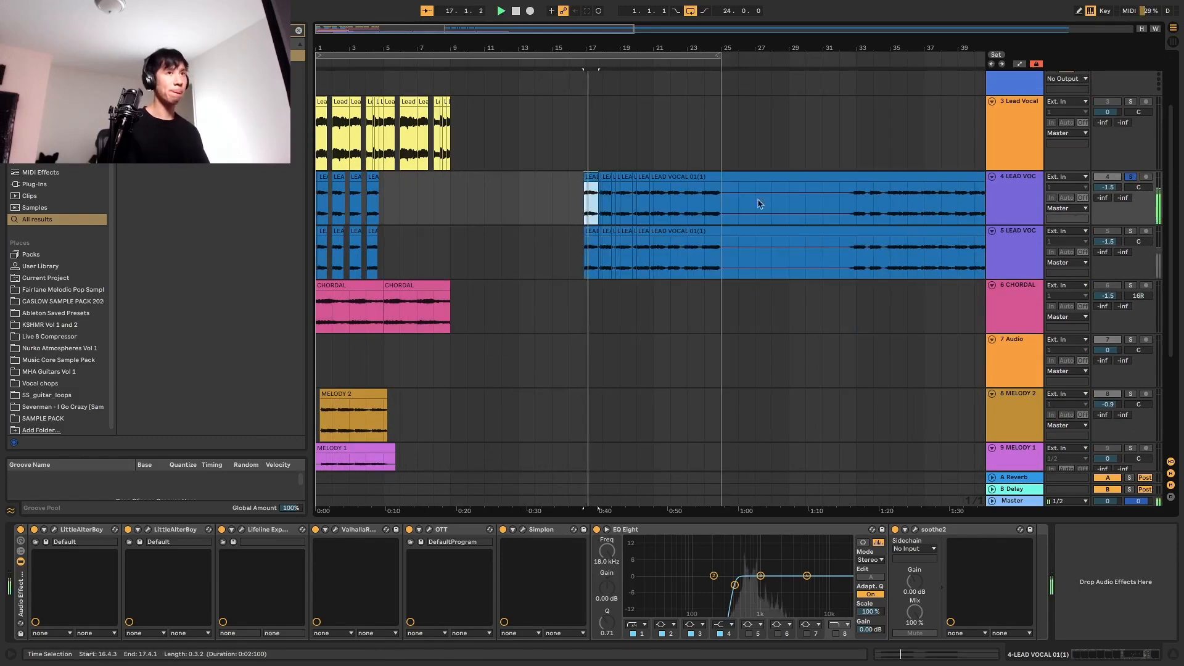
scroll(706, 275, down, 1)
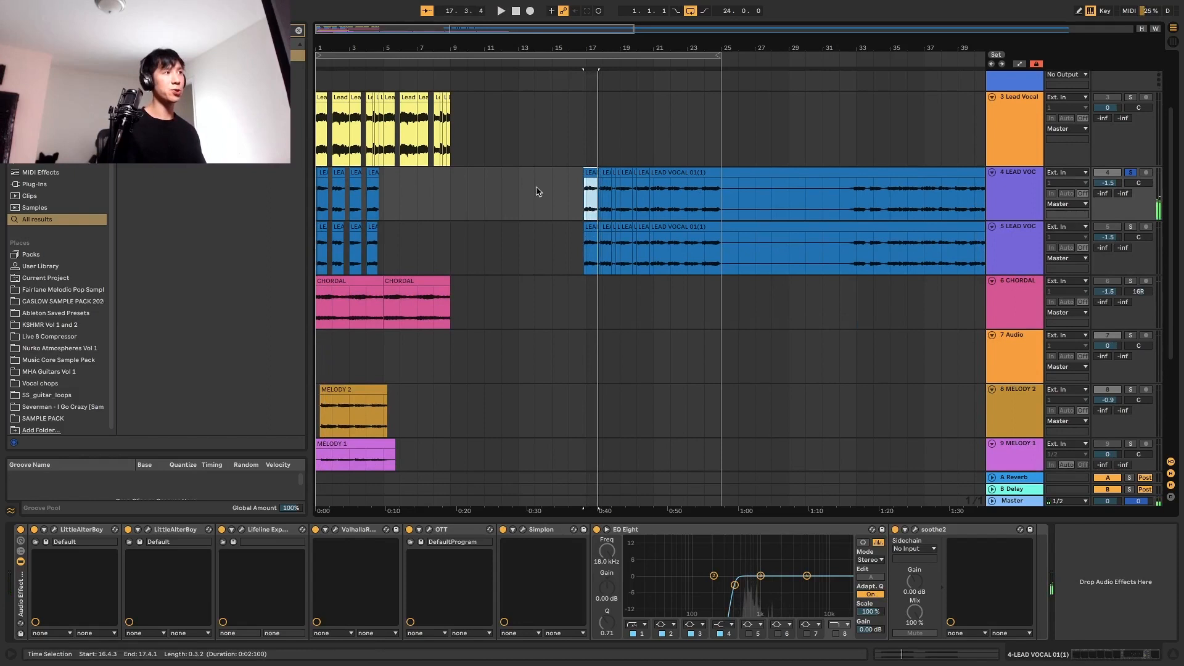
key(space)
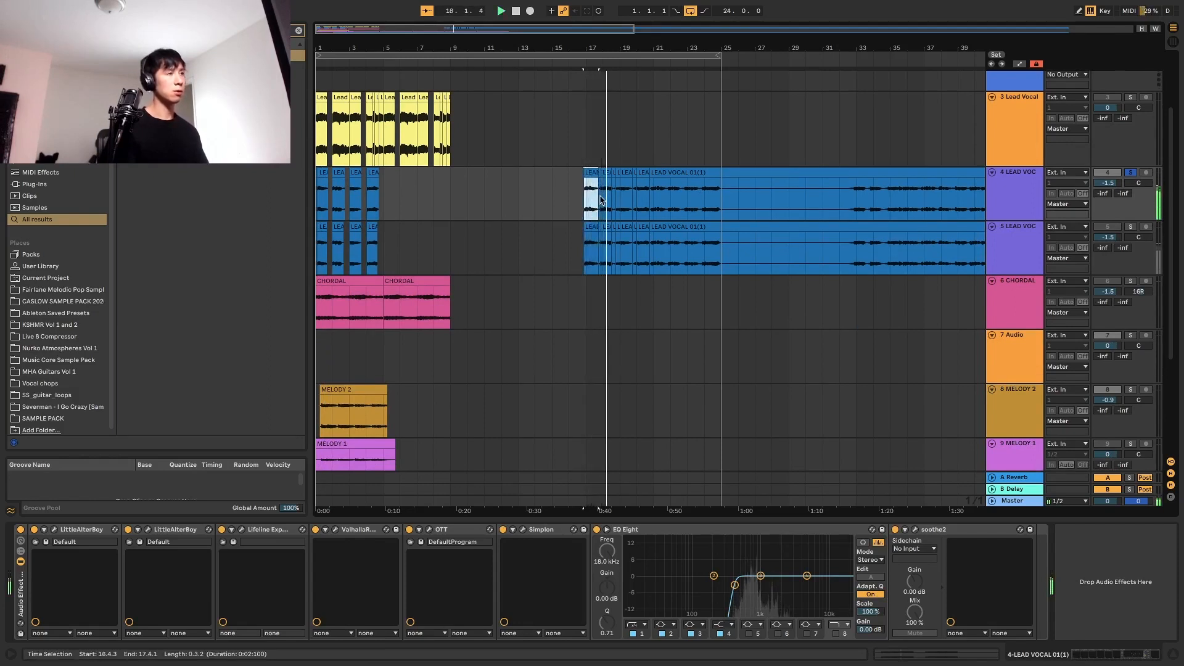
key(space)
Examine the track 4 vocal slice from 18.1.1 to 18.3.1 and play the source recording around it.
click(603, 197)
scroll(603, 197, up, 3)
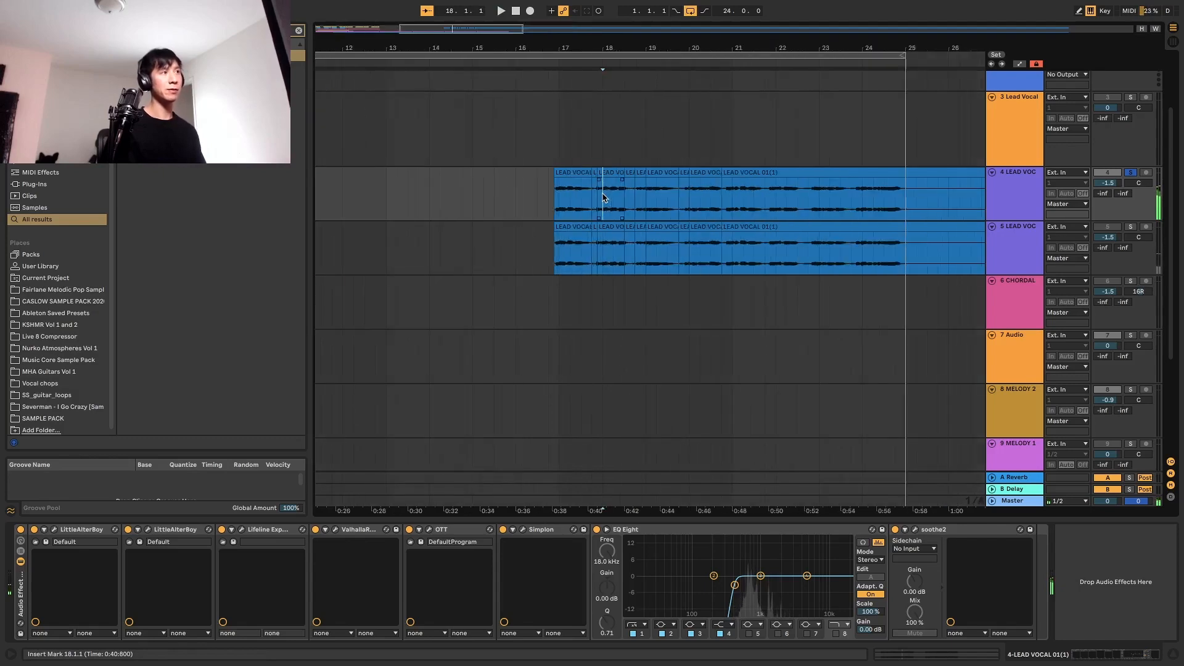
drag(602, 197, 622, 191)
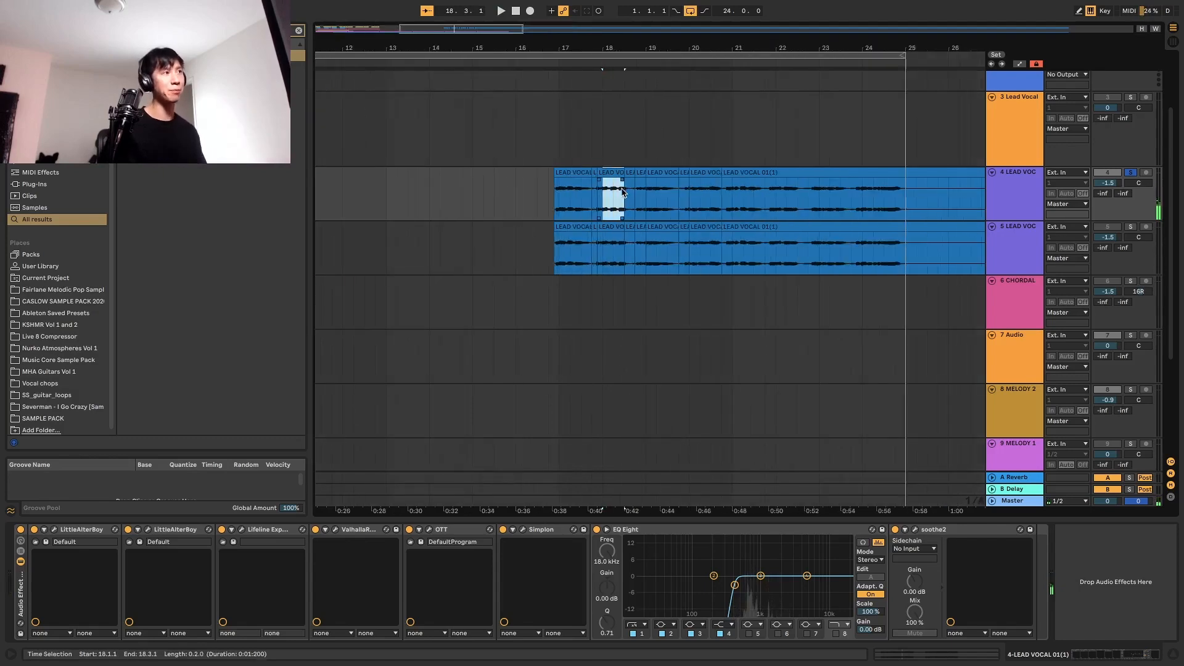
scroll(623, 192, up, 2)
scroll(576, 208, down, 6)
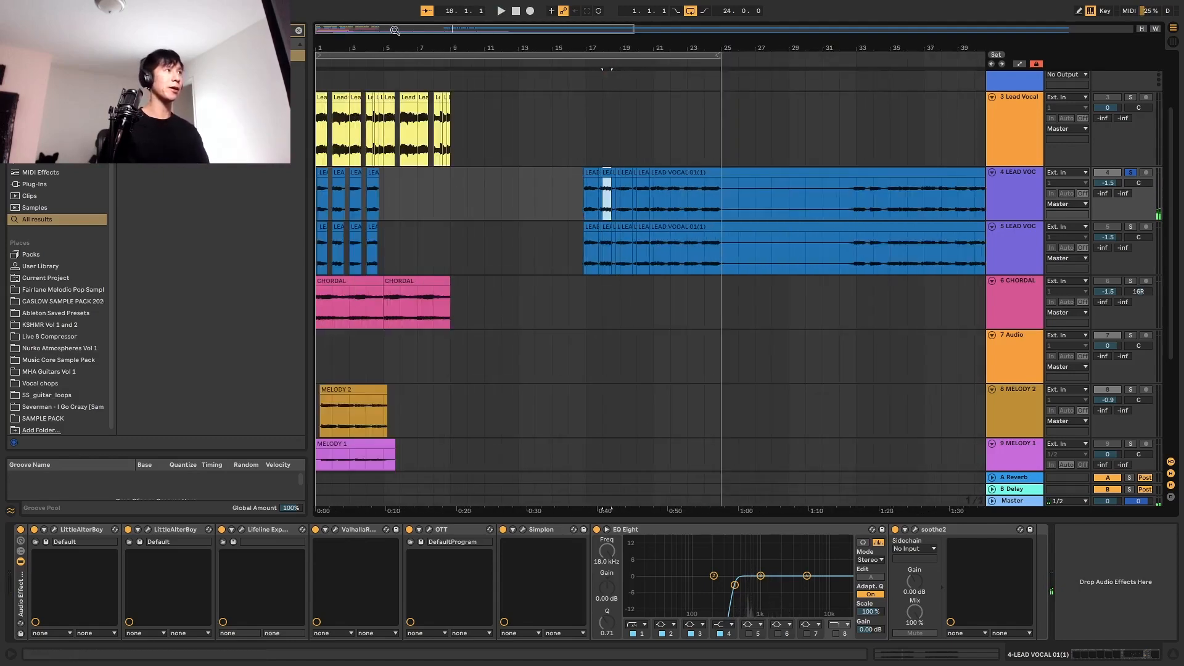
click(605, 114)
key(space)
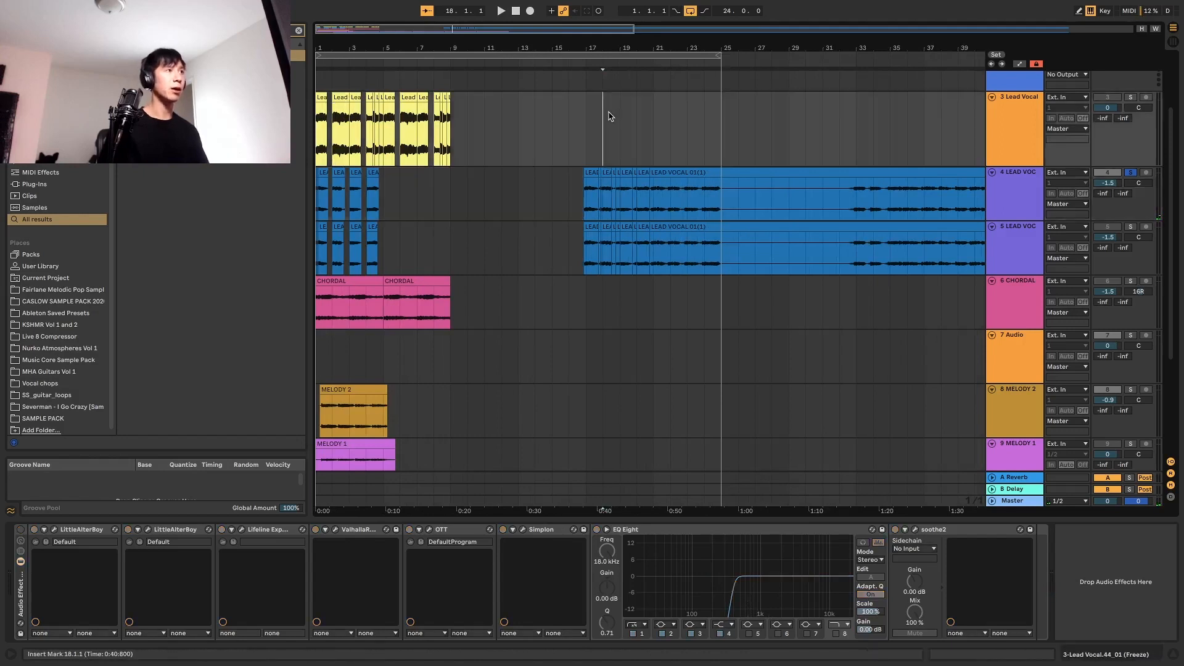
click(617, 198)
key(space)
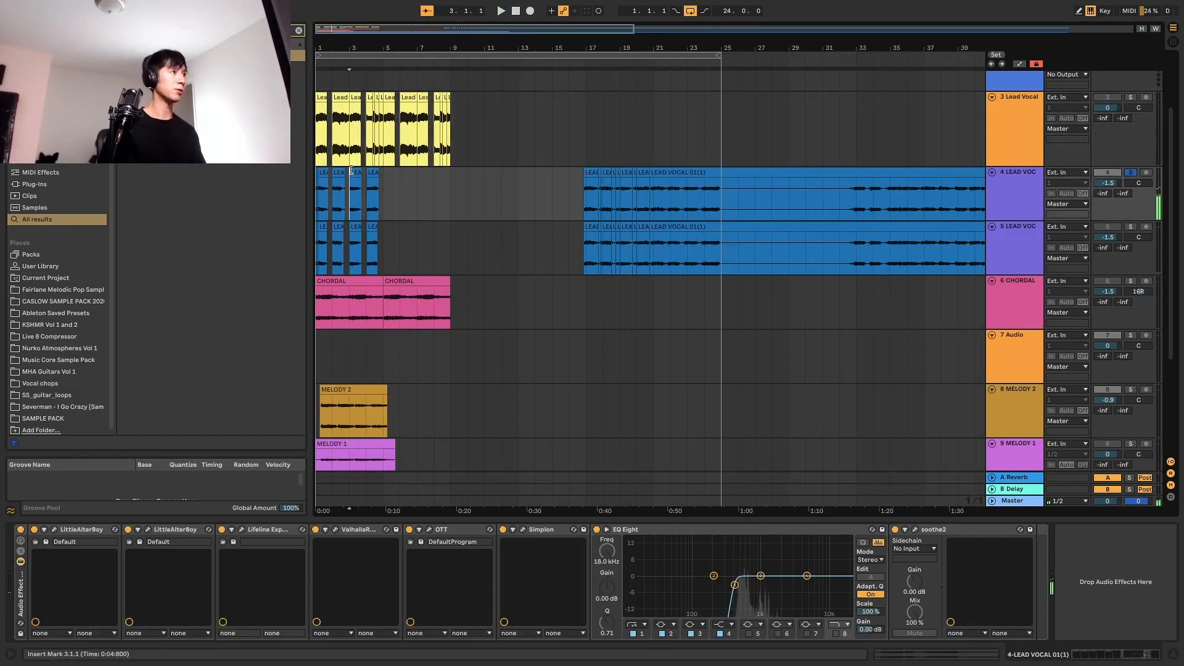
Play the source vocal around bar 20 on track 4 and compare it with the chops in bars 3 and 4.
click(648, 196)
drag(363, 190, 349, 189)
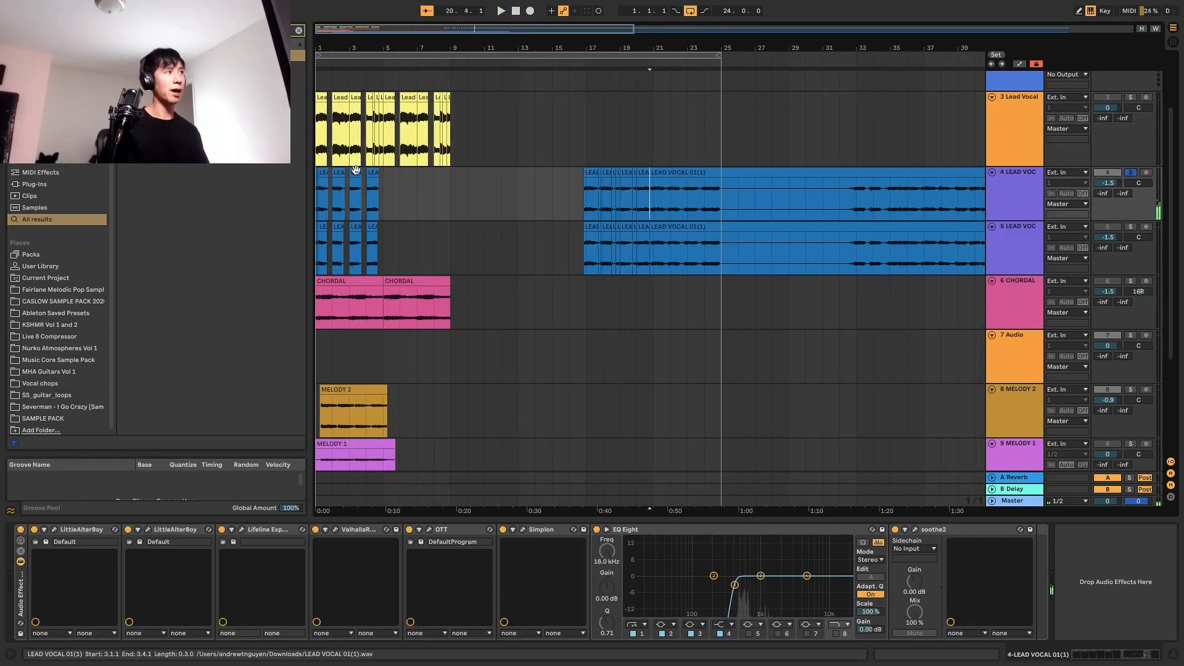
click(646, 209)
key(space)
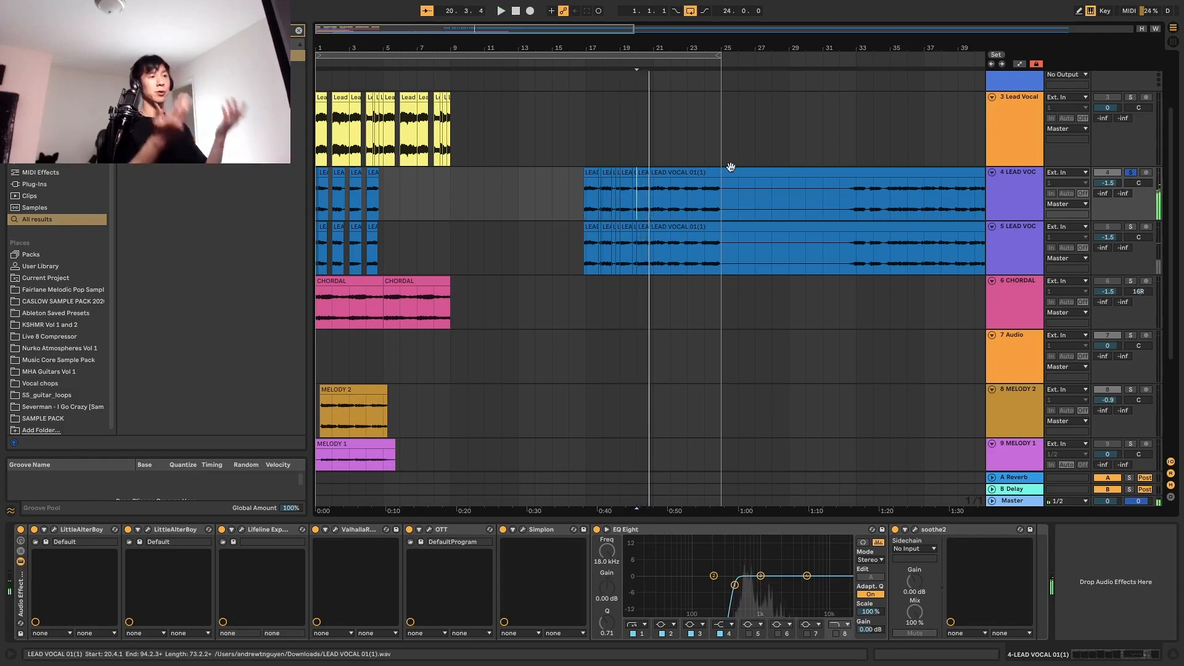
click(379, 179)
key(space)
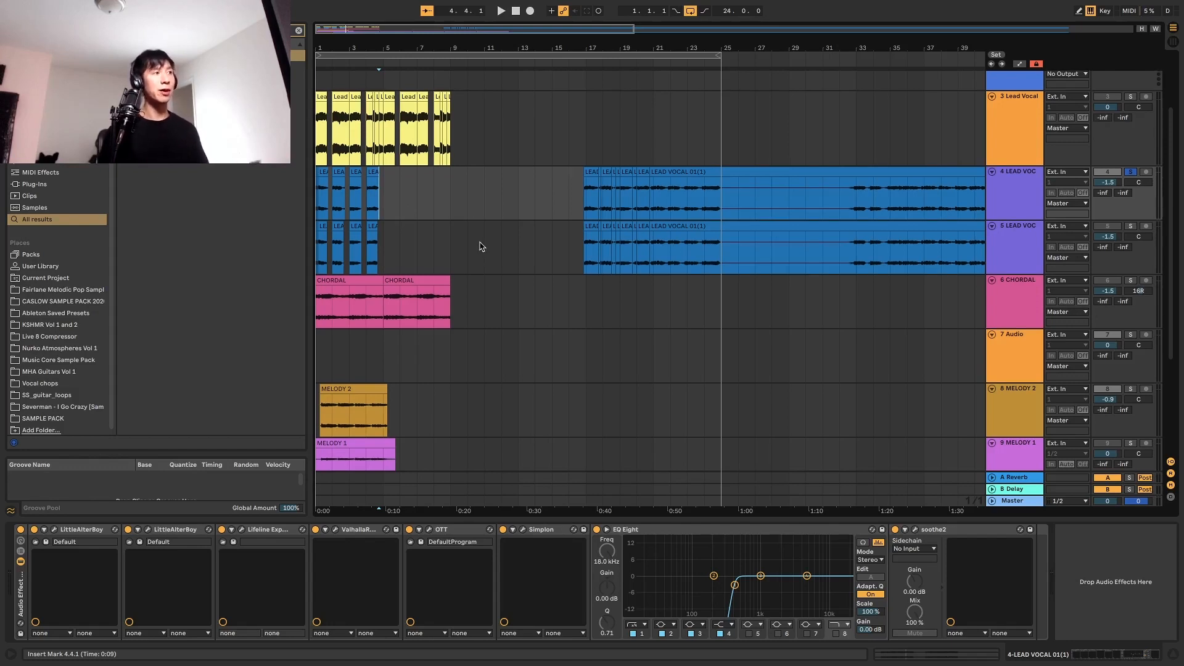
Examine the MELODY 2 clip on track 8 around bar 4.
scroll(465, 206, down, 1)
click(369, 360)
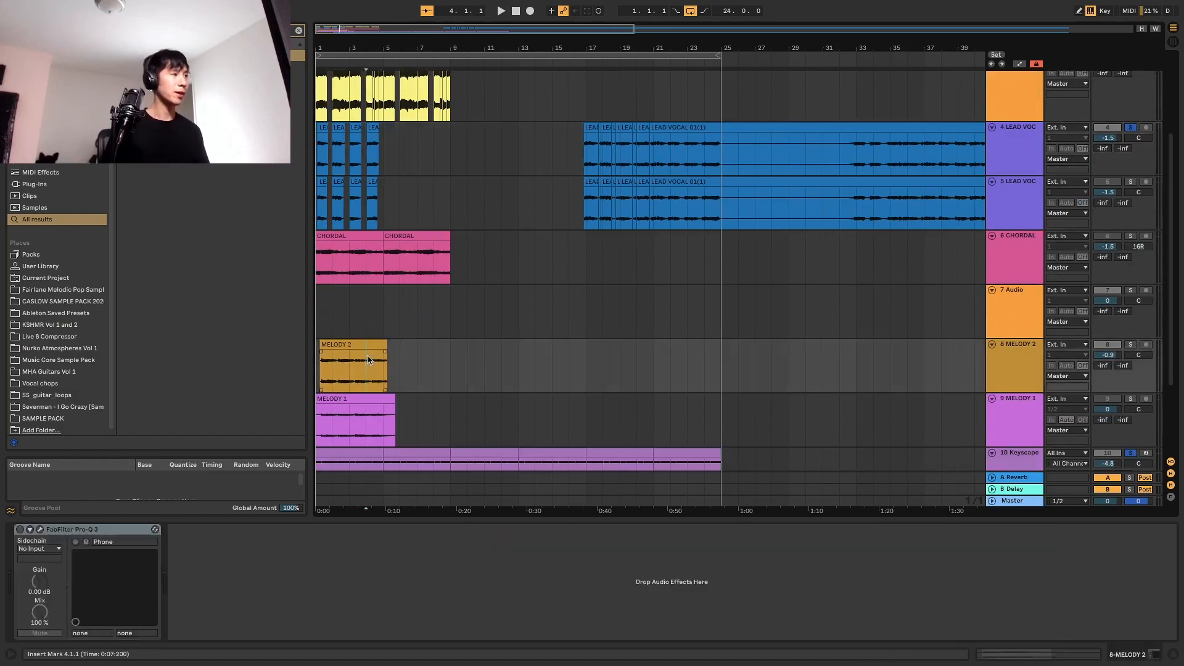
click(365, 344)
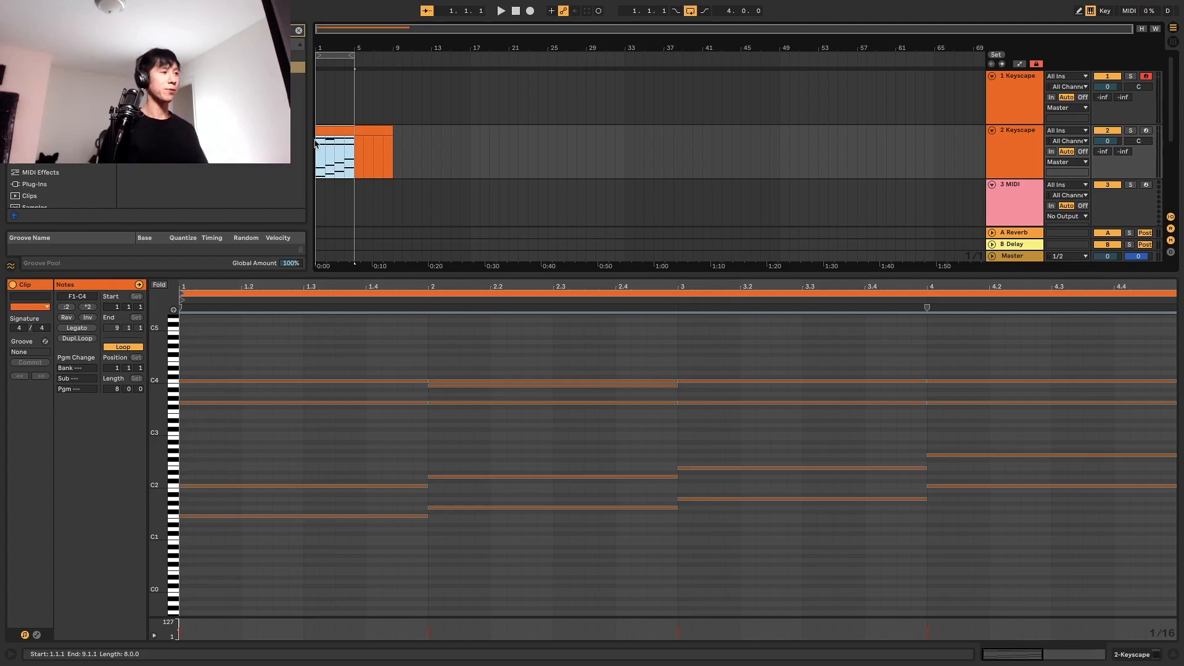
Review the chord clip on track 2 Keyscape, checking the bass and upper notes of bars 1 to 4.
click(294, 437)
key(space)
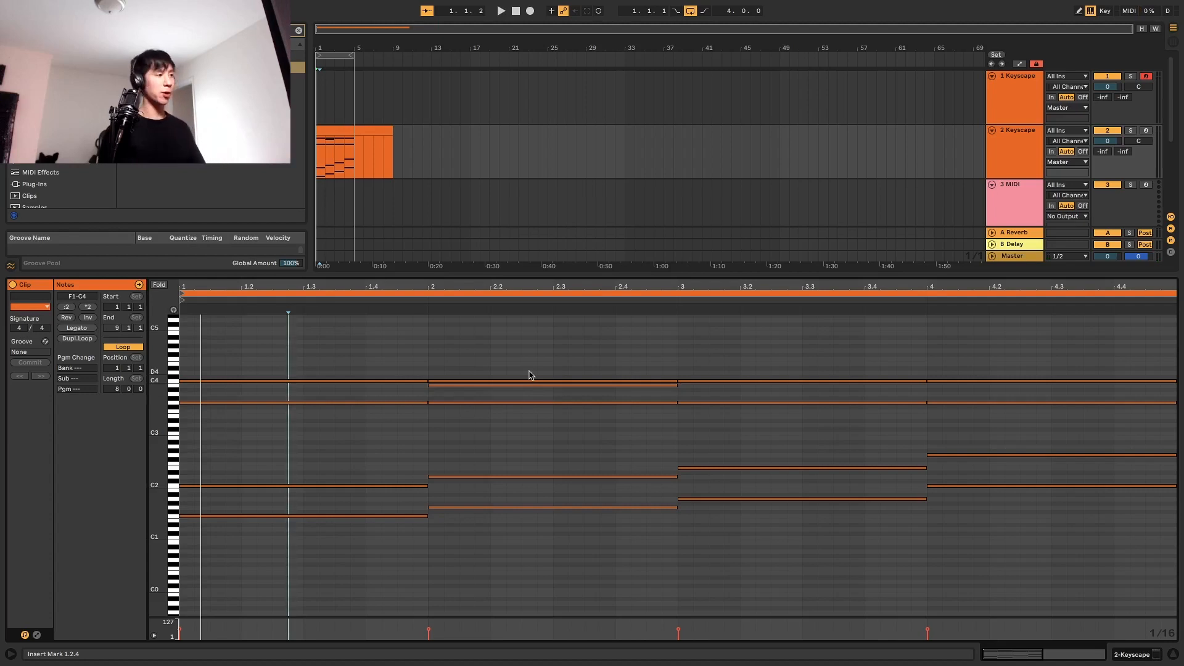
click(459, 510)
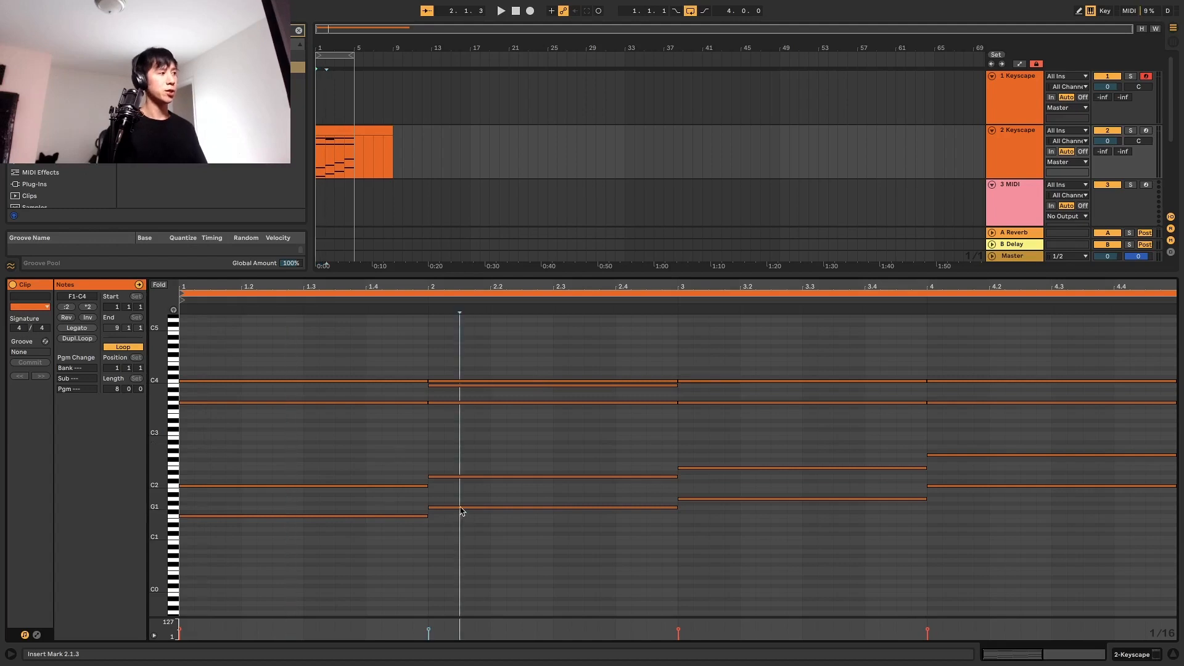
drag(538, 350, 568, 427)
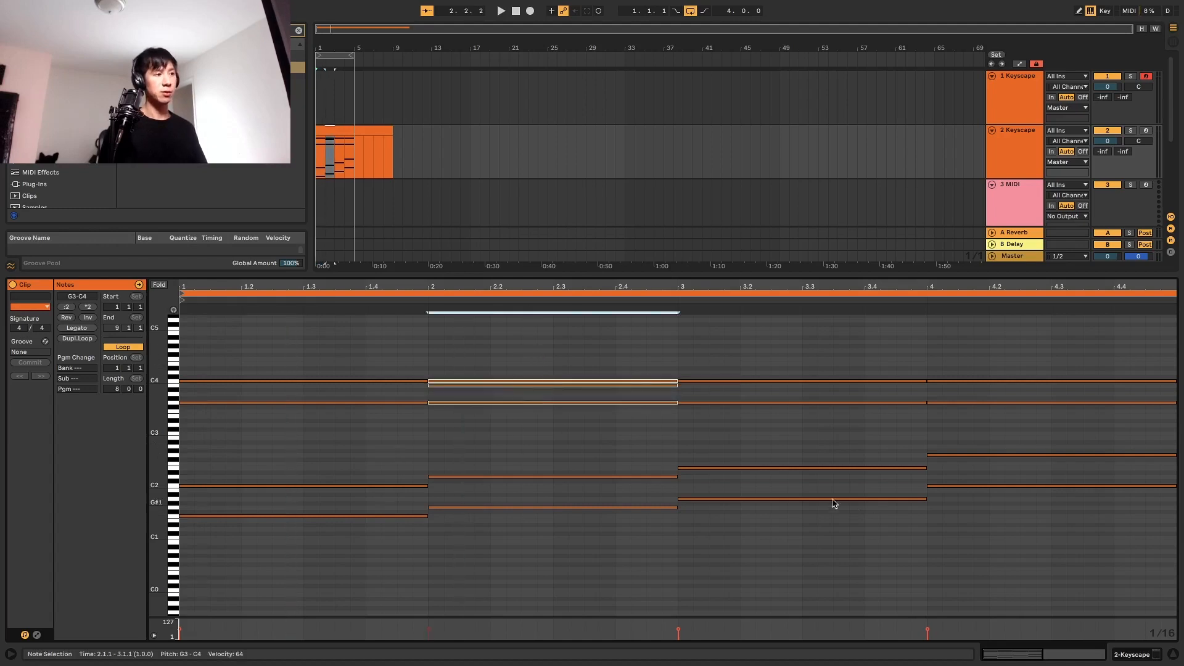
click(807, 499)
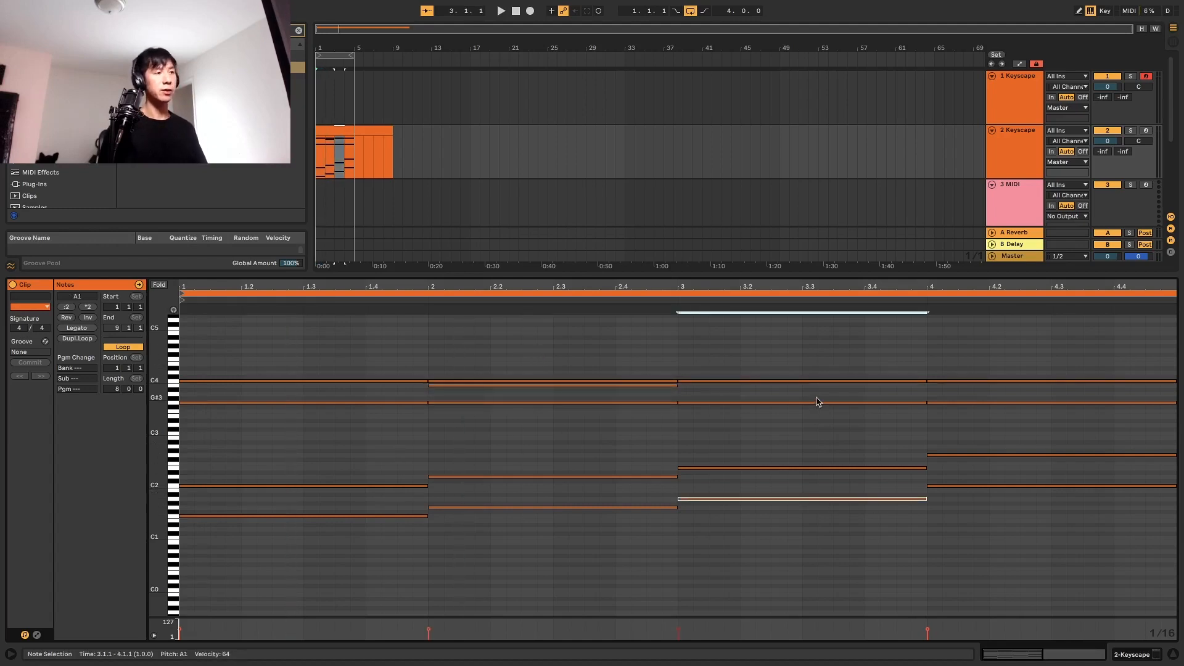
click(952, 487)
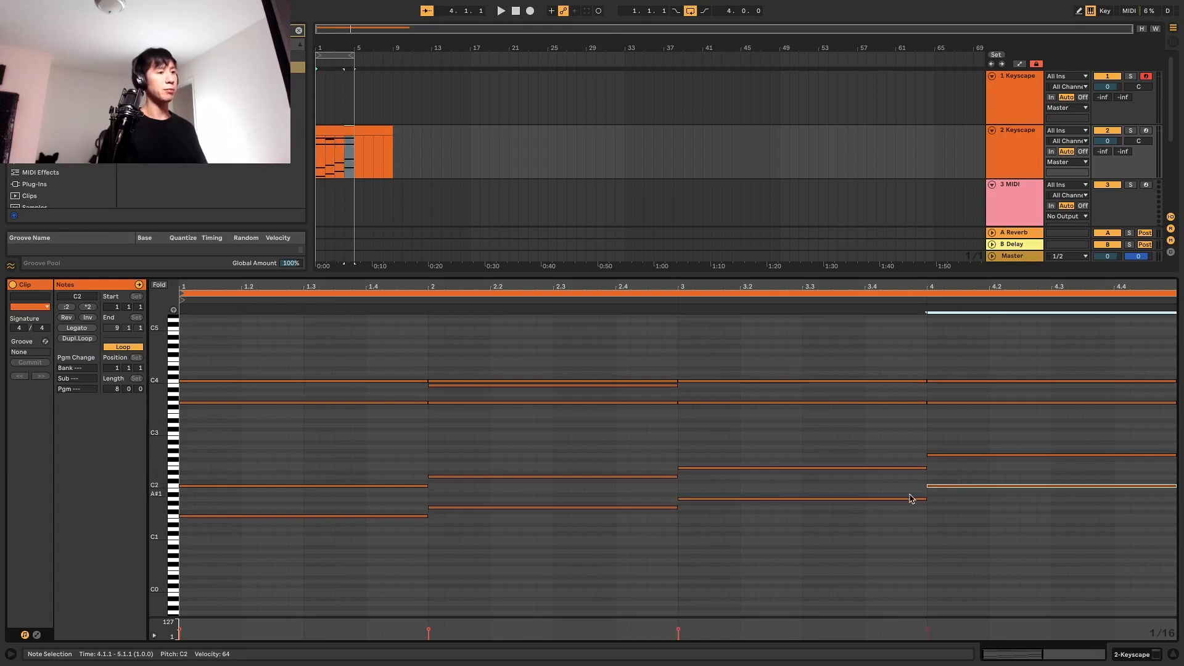
Create an empty four-bar MIDI clip at the start of track 1 Keyscape.
double_click(352, 100)
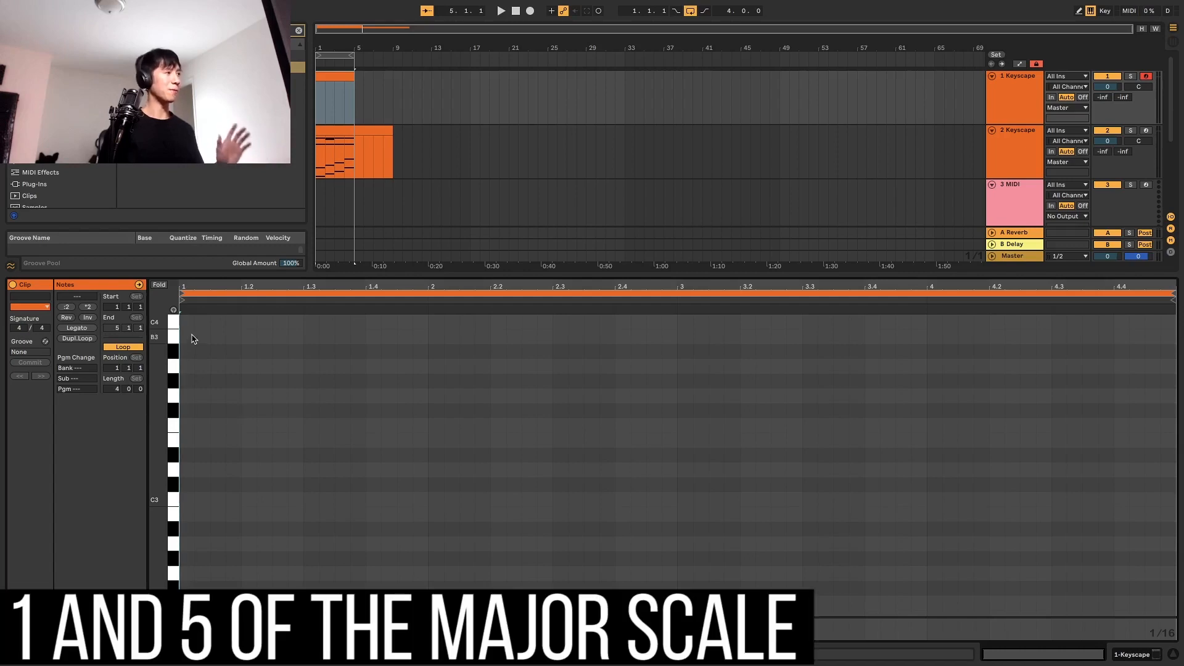
scroll(193, 338, up, 1)
scroll(192, 400, up, 1)
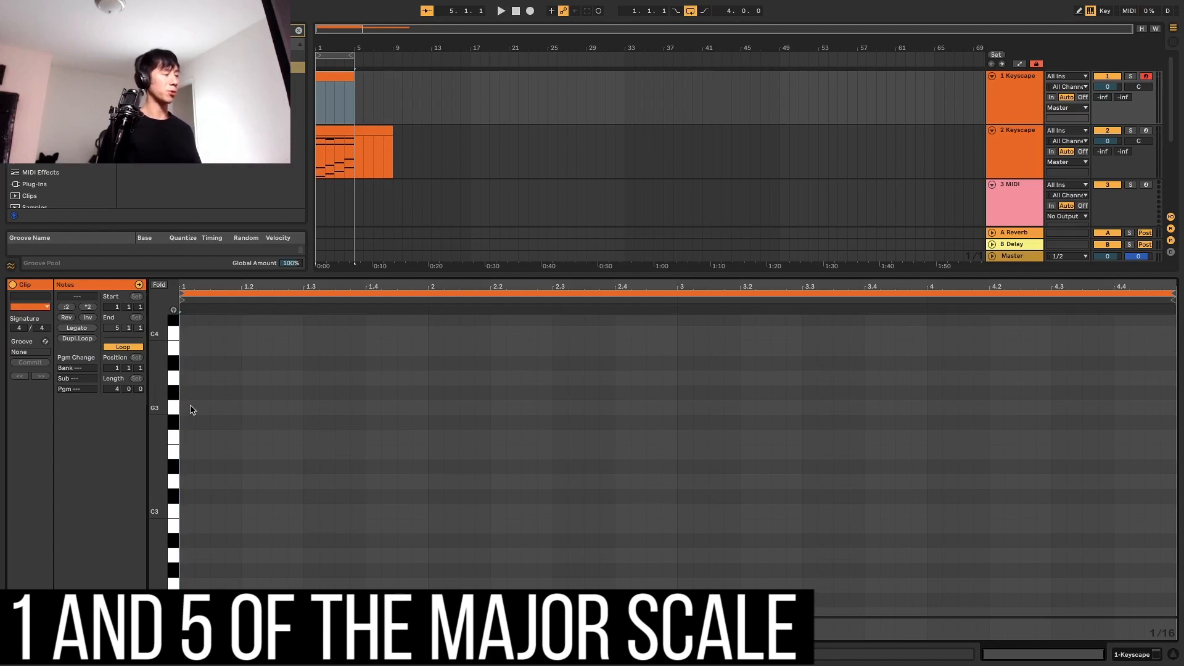
double_click(191, 409)
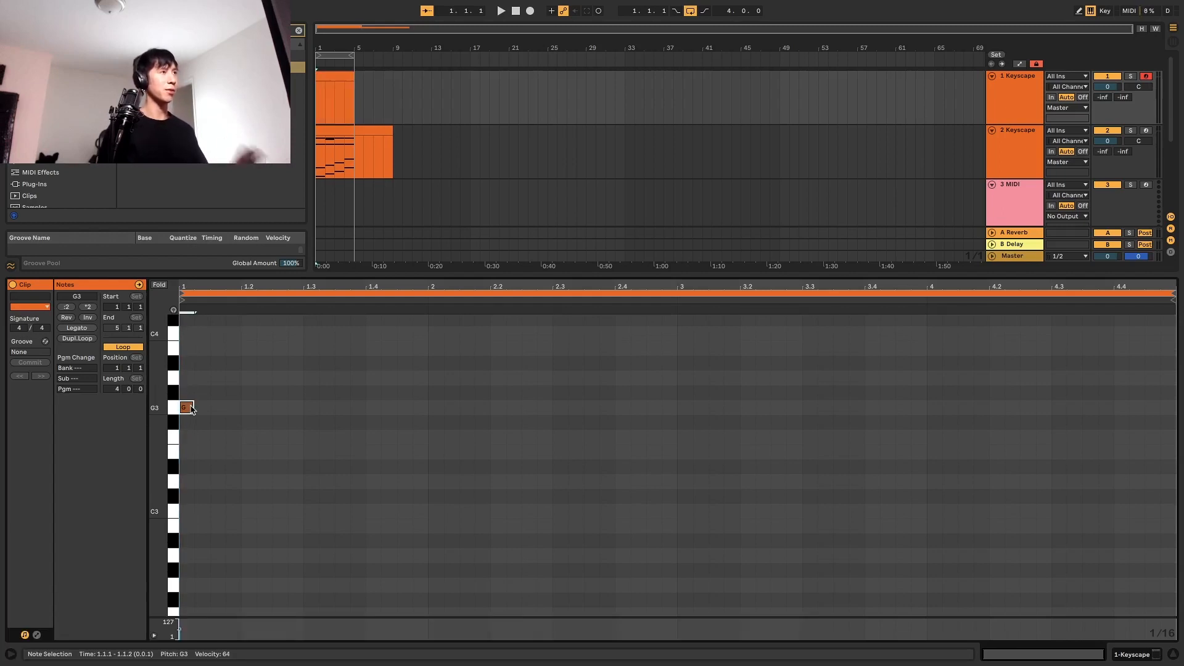
scroll(202, 362, up, 4)
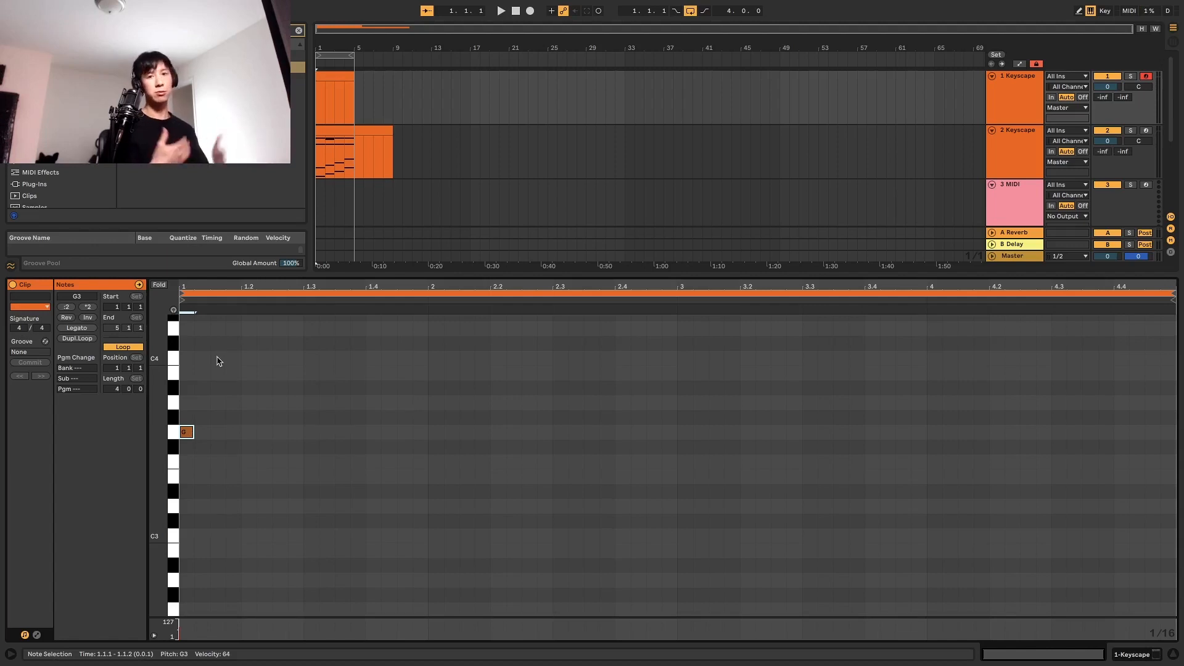
mouse_move(193, 426)
mouse_down()
mouse_move(198, 358)
mouse_move(239, 357)
mouse_up()
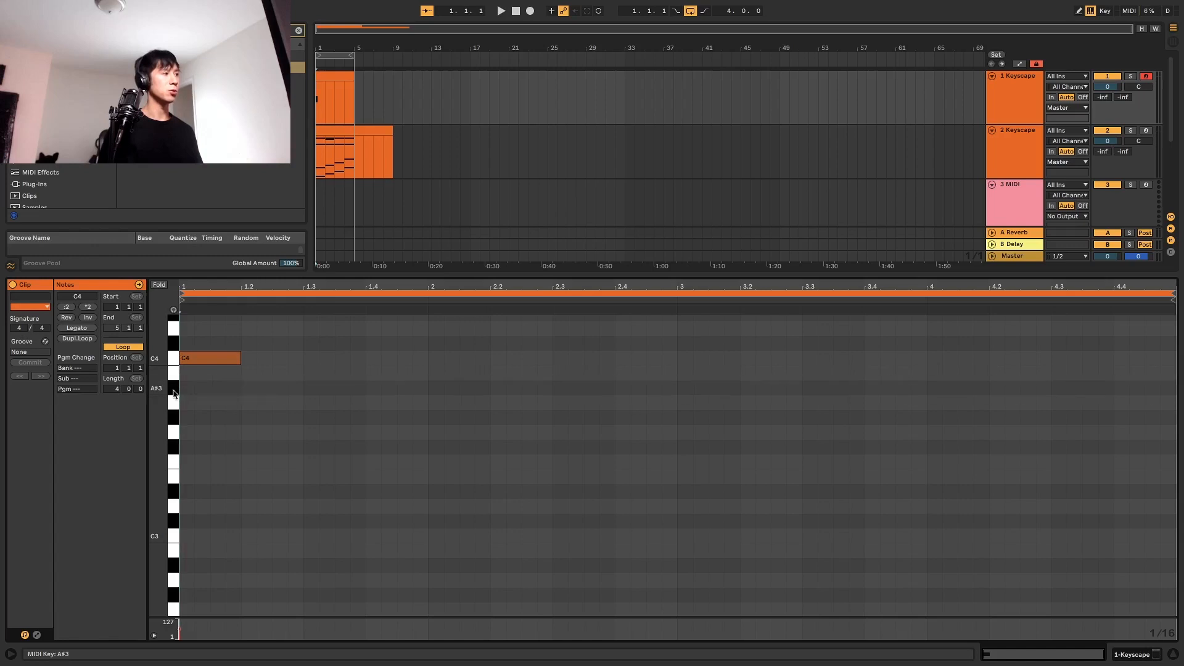
click(187, 407)
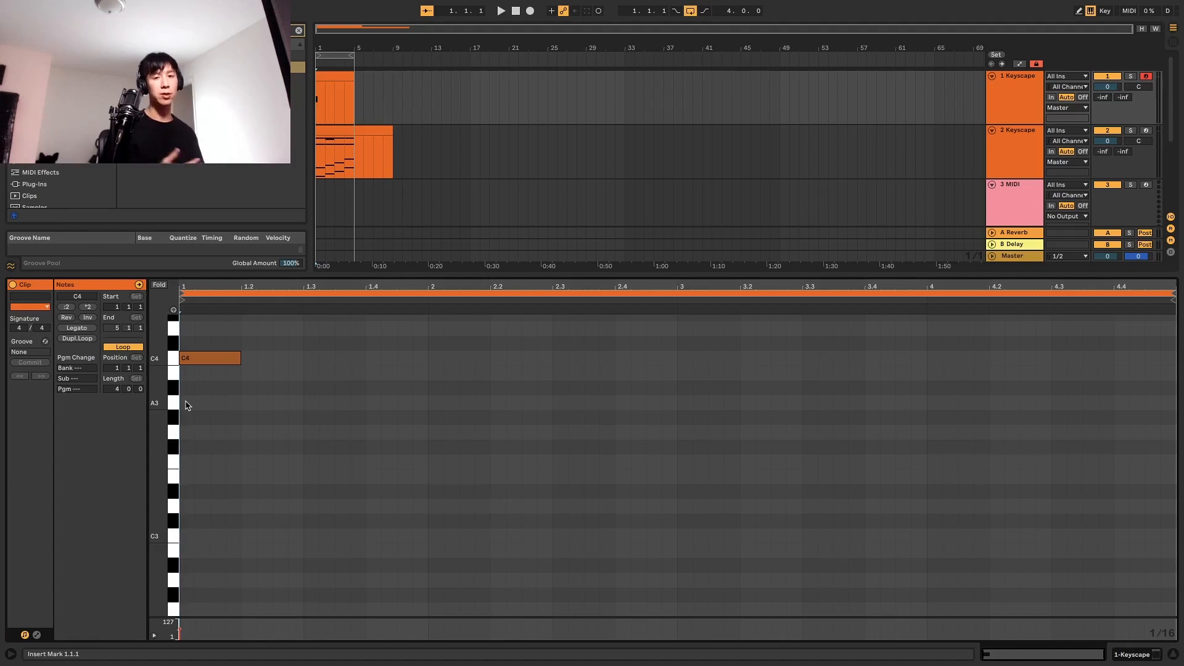
key(Delete)
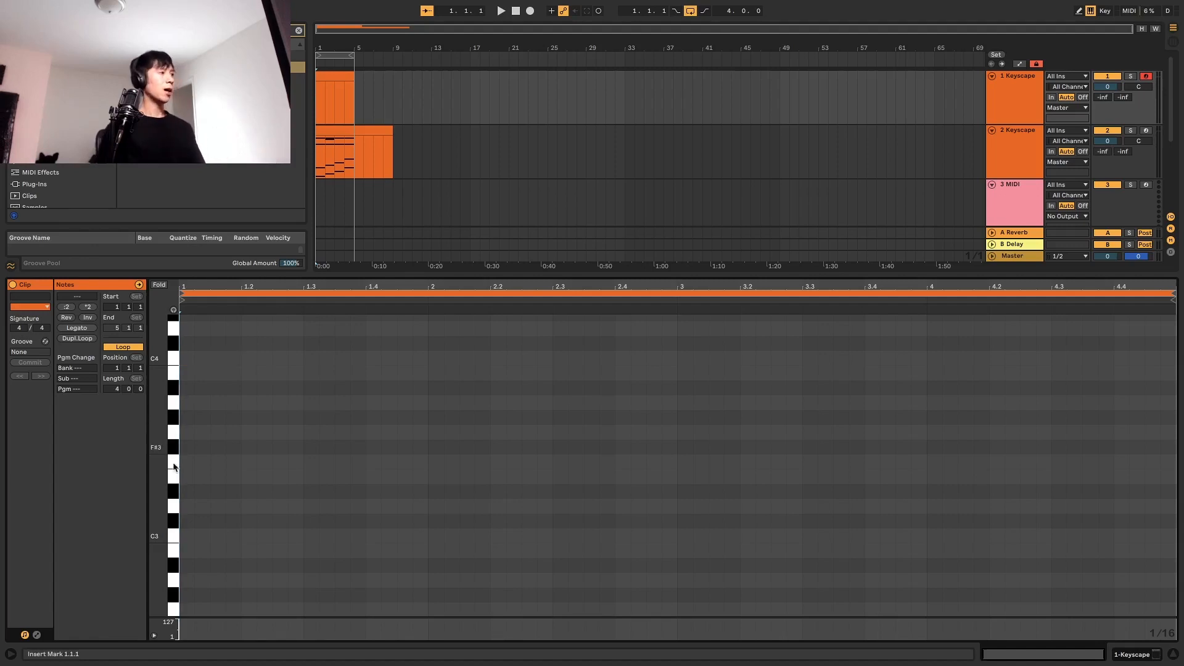
Start the melody with a one-beat C4 at 1.1.1 and a half-beat G4 at 1.2, and play it over the chords.
scroll(196, 447, up, 3)
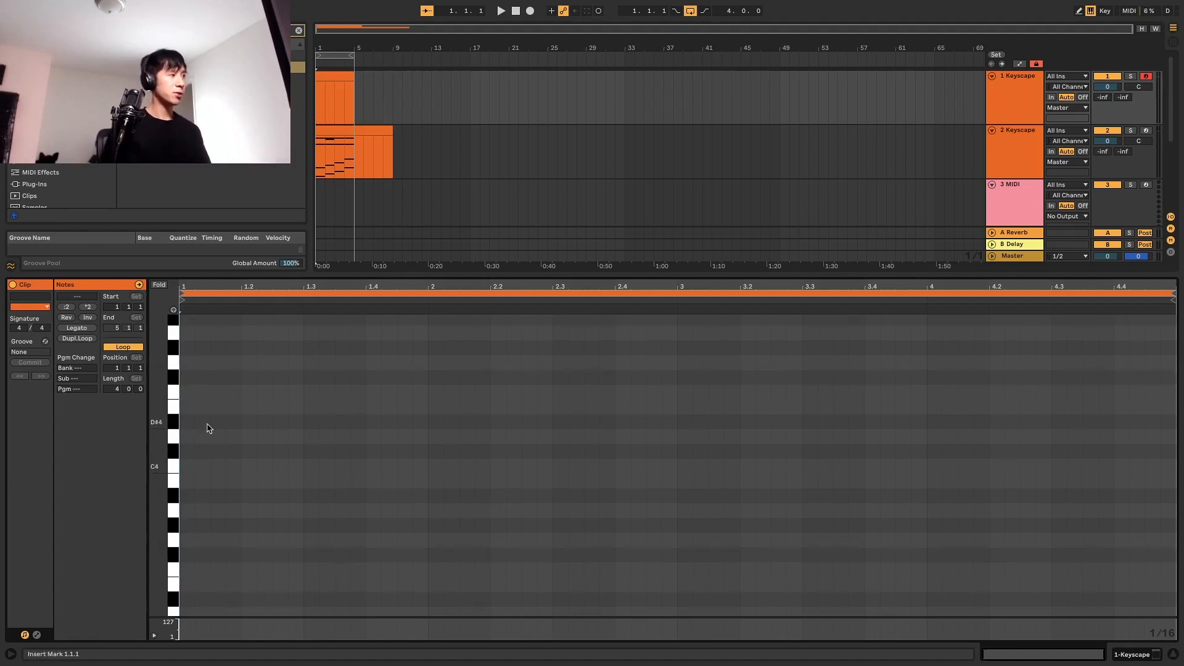
double_click(195, 465)
drag(194, 465, 212, 457)
key(space)
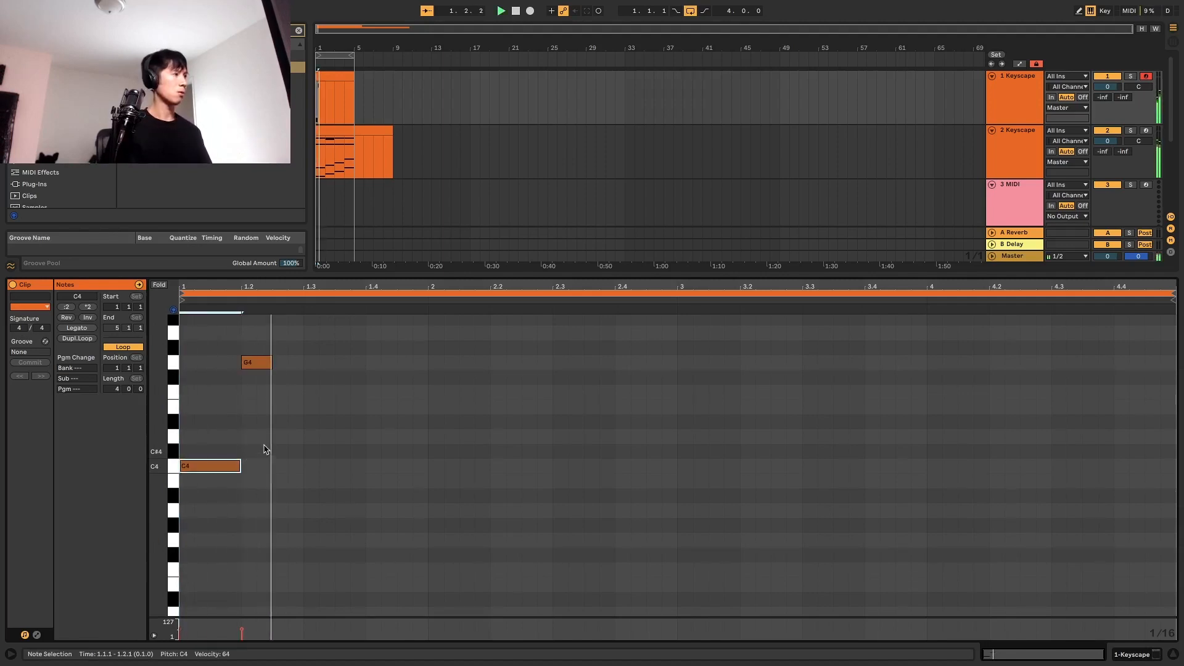
key(space)
Add a half-beat C4 at 1.3.3 to the melody and play the result.
double_click(314, 467)
drag(314, 466, 338, 460)
key(space)
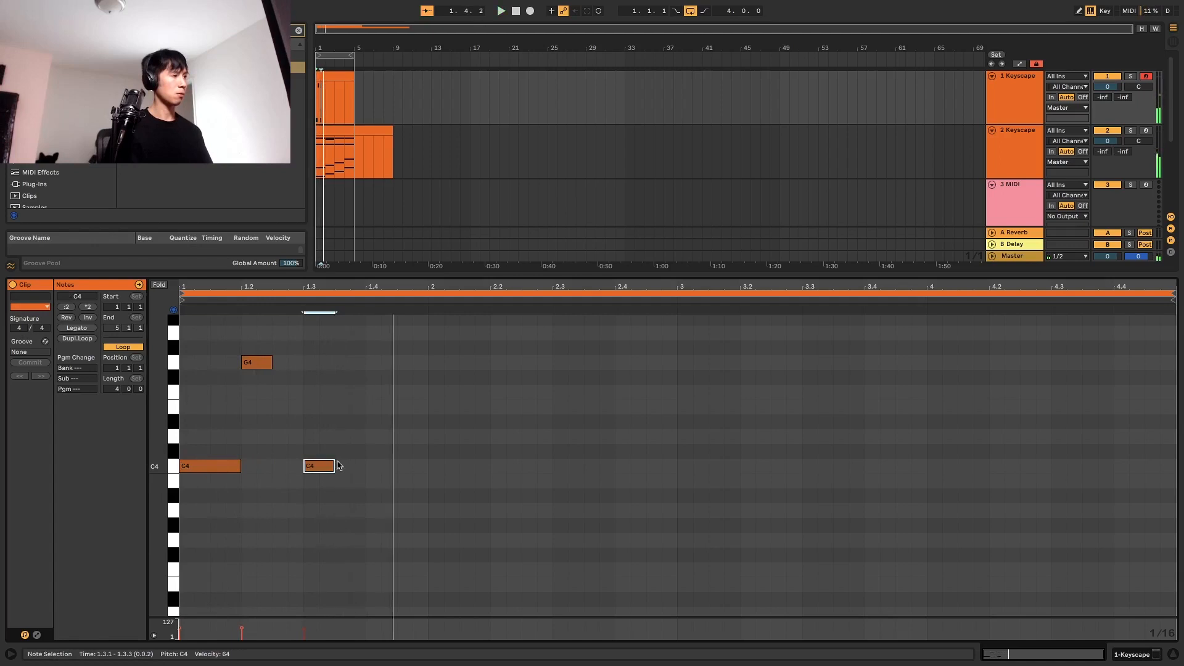
drag(327, 469, 357, 470)
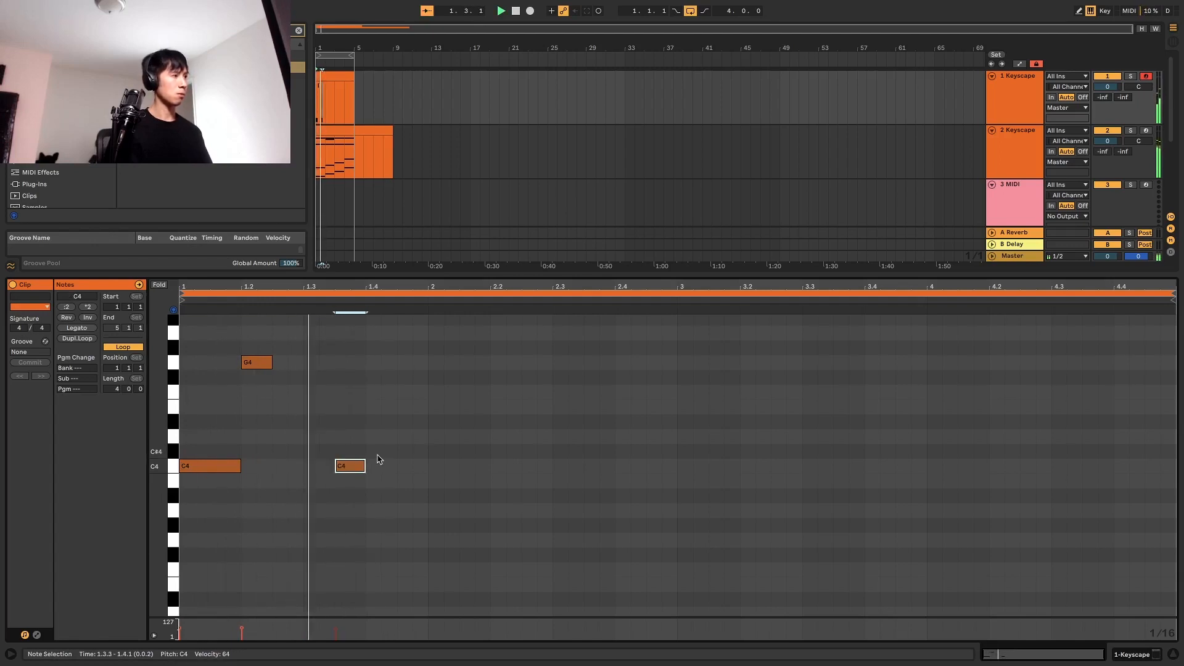
click(397, 480)
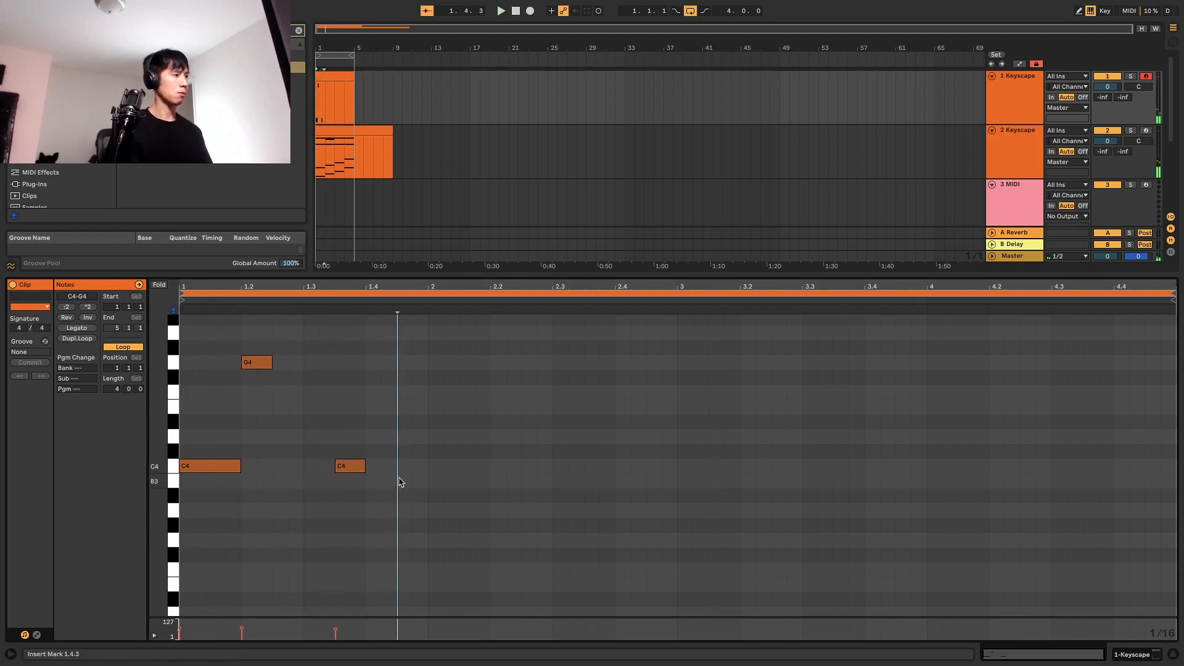
Add a B3 from 1.4.3 to 2.2.3, lengthen the G4 to 1.3.3 and the second C4 to 1.4.3, and play the melody.
double_click(405, 484)
drag(410, 480, 427, 480)
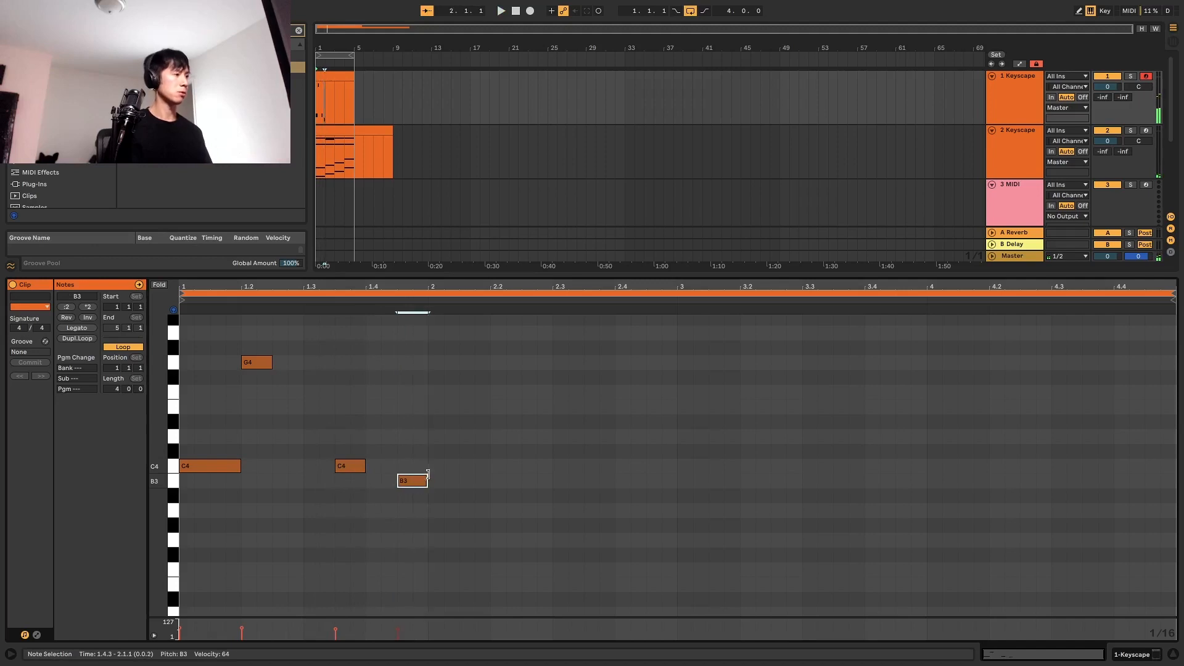
drag(270, 356, 335, 357)
key(space)
drag(363, 465, 395, 462)
key(space)
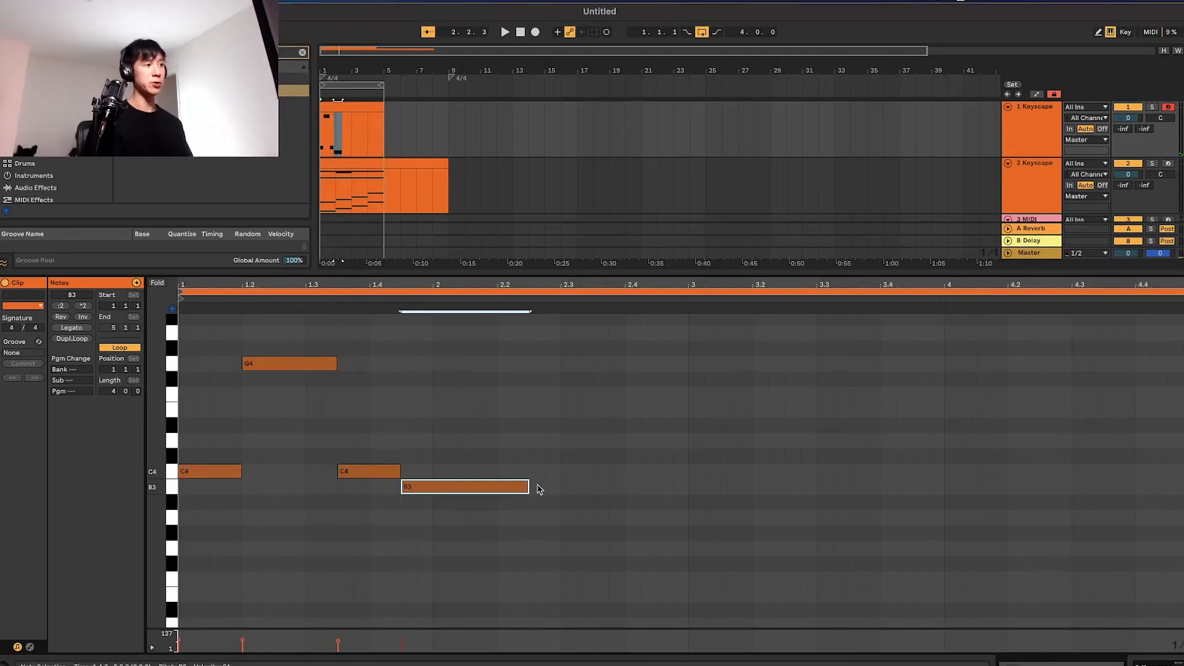
Add a B3 from 2.2.3 to 2.3.3 and a C4 from 2.3.3 to bar 3, and play the melody.
double_click(540, 485)
drag(542, 483, 596, 469)
key(space)
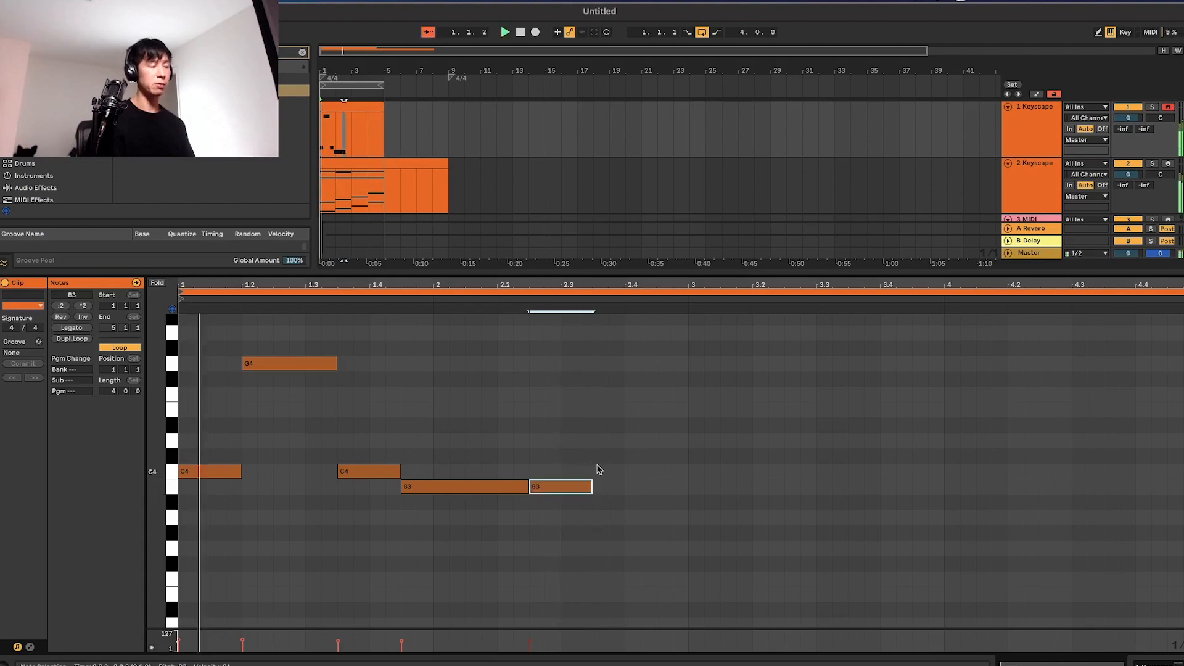
double_click(600, 470)
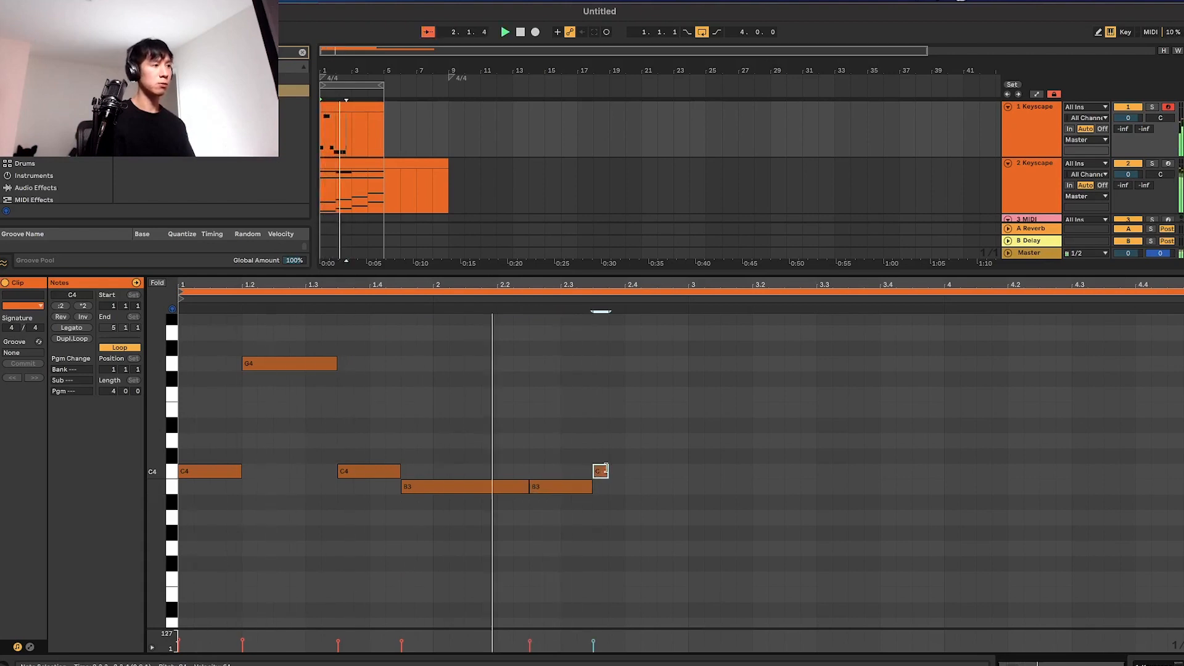
drag(604, 470, 682, 458)
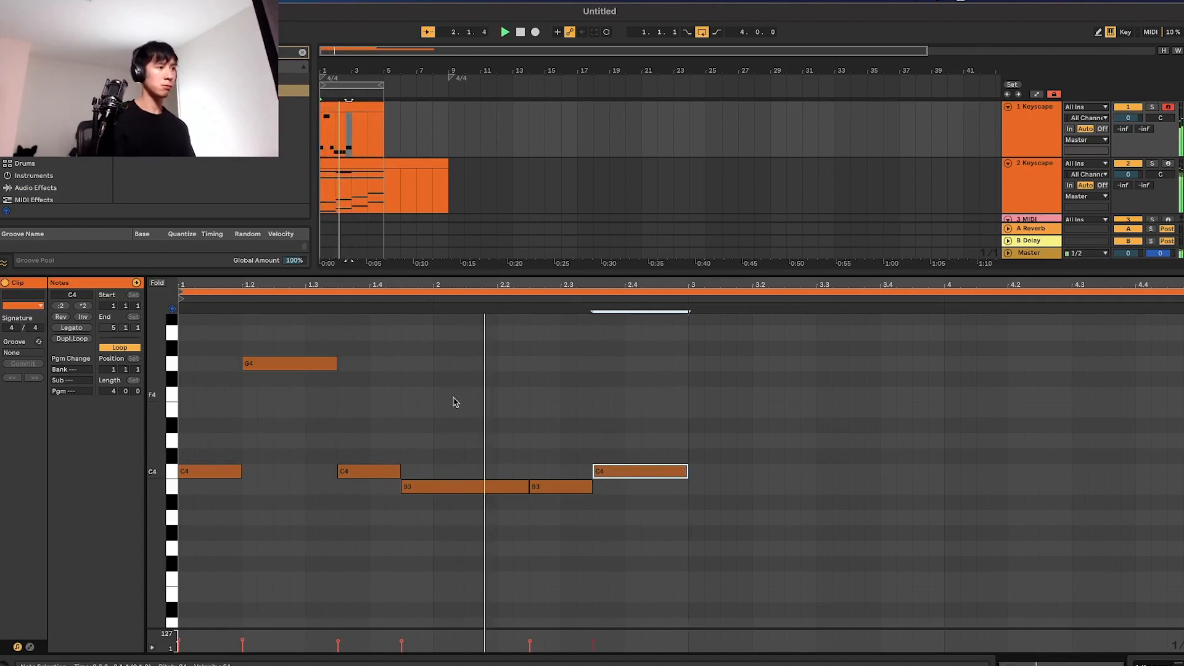
key(space)
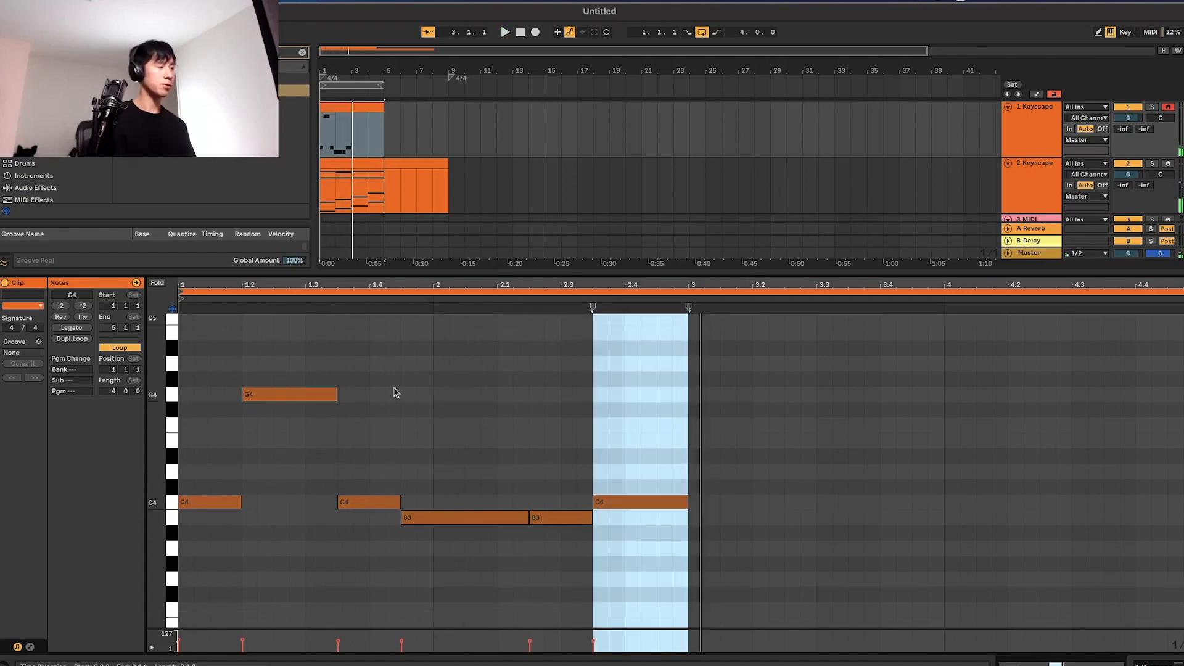
Copy the opening C4, G4 and C4 notes to the start of bar 3 and play the result.
drag(373, 360, 737, 507)
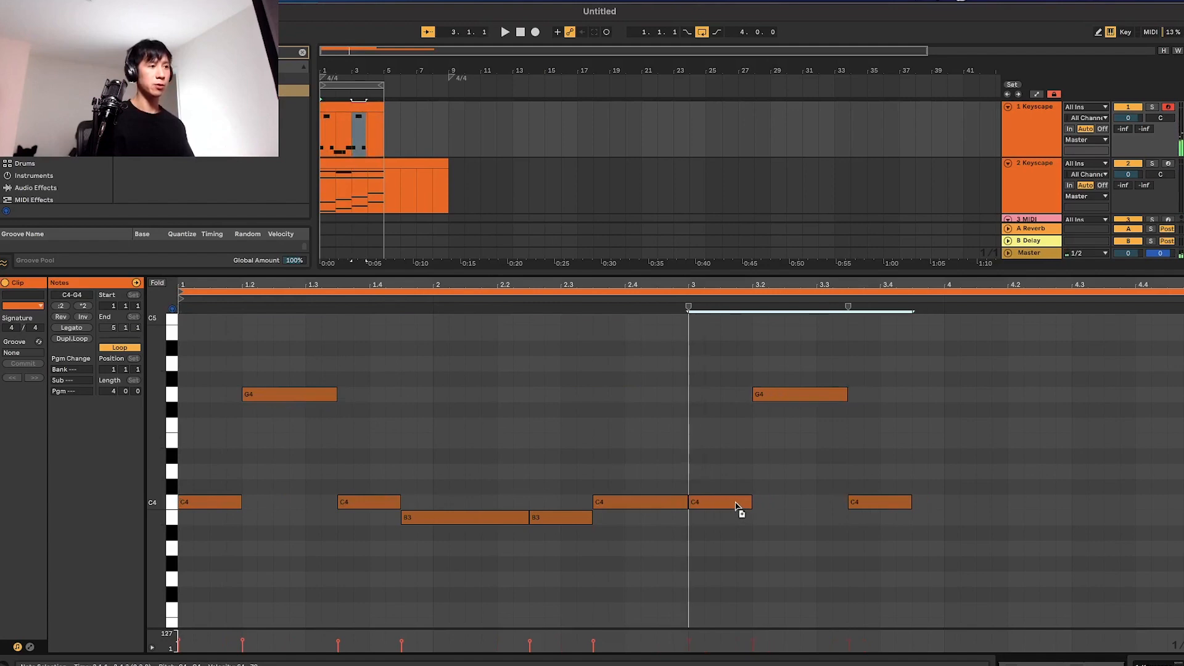
key(space)
click(767, 534)
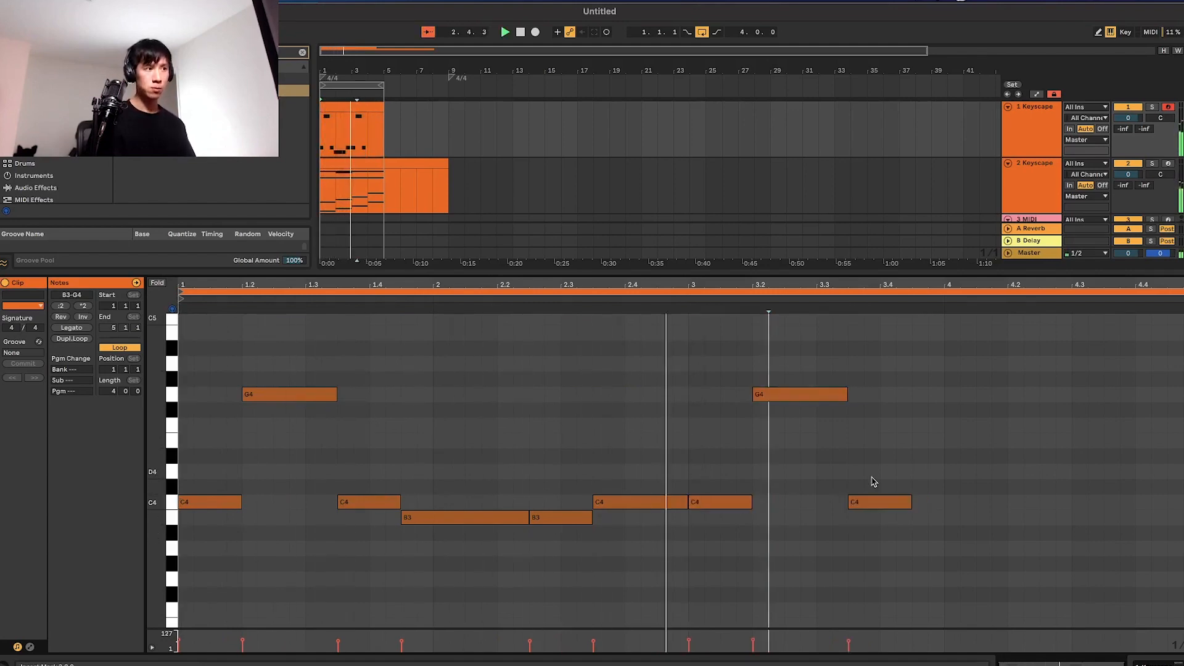
key(space)
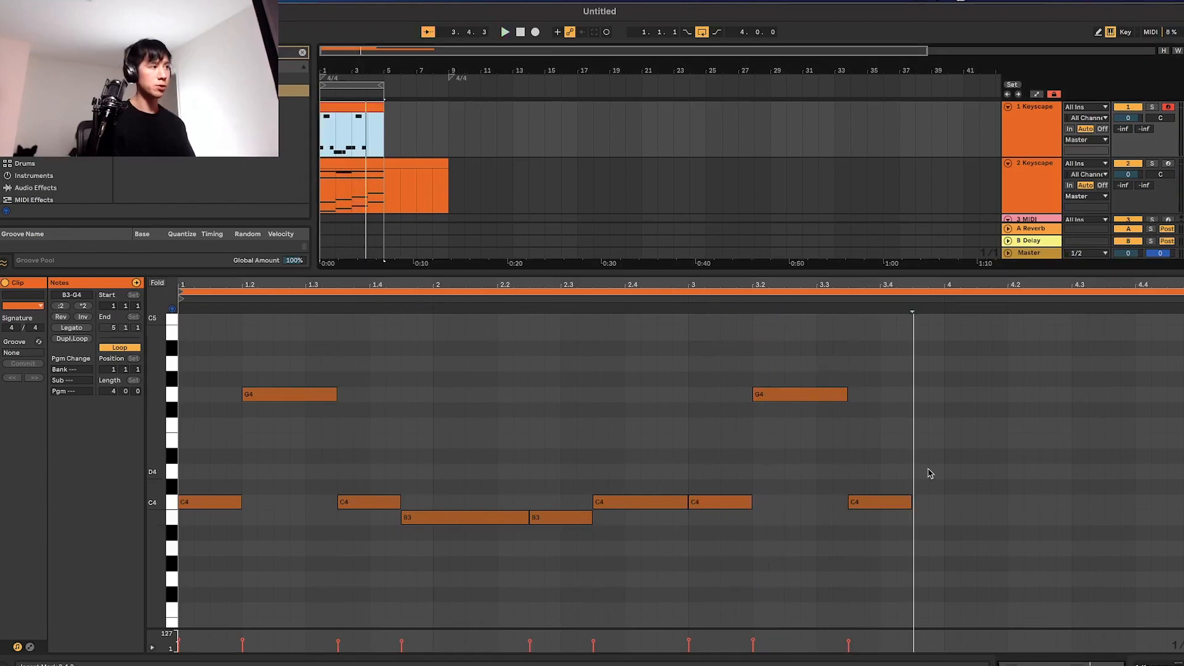
Add a D4 at 3.4.4, an F4 at 4.2.3 and an E4 at 4.3.3, extend the C4 before them to 3.4.4, and play the melody.
double_click(936, 472)
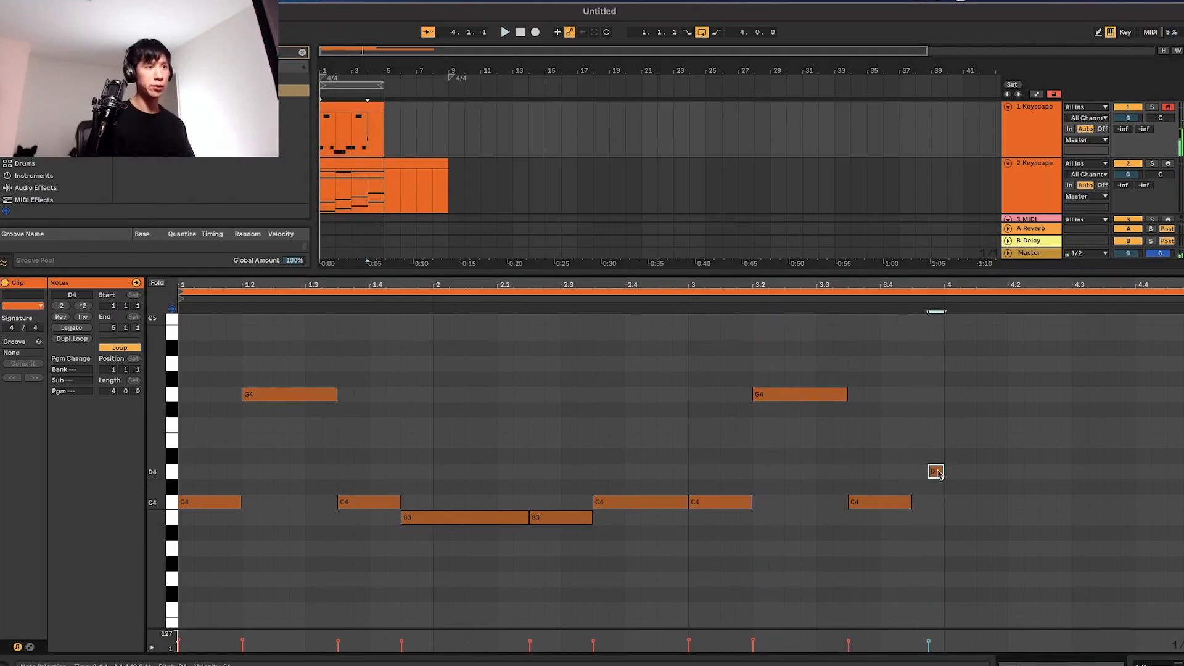
drag(941, 471, 1039, 471)
key(space)
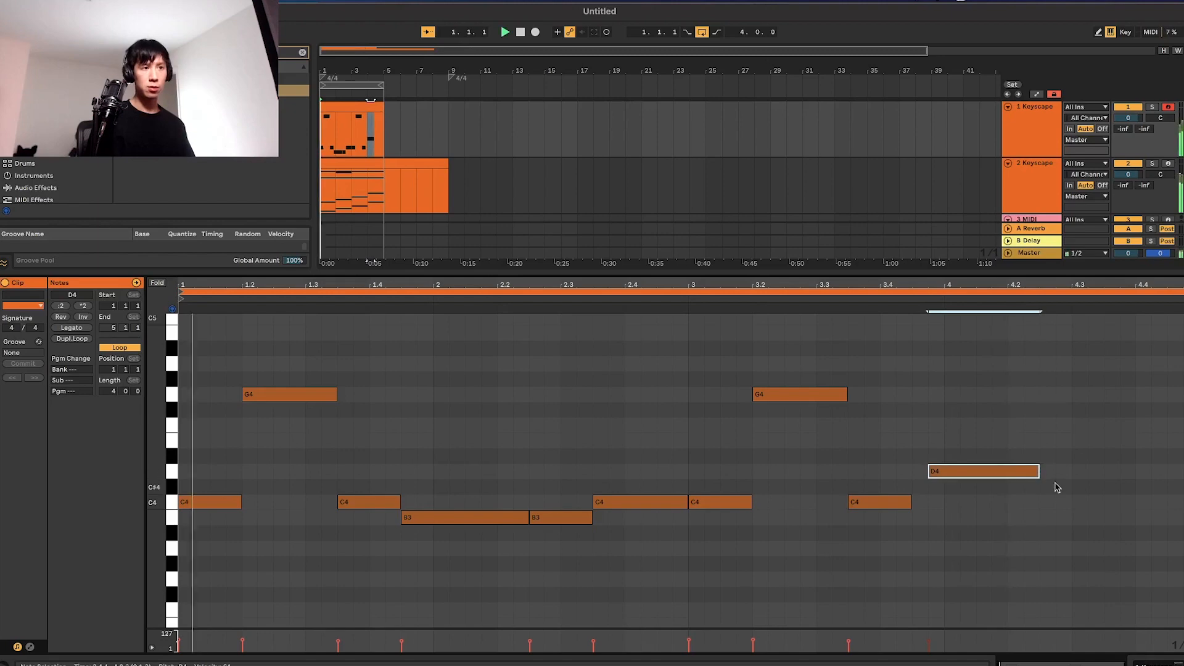
double_click(1048, 425)
drag(1054, 424, 1181, 440)
double_click(1111, 441)
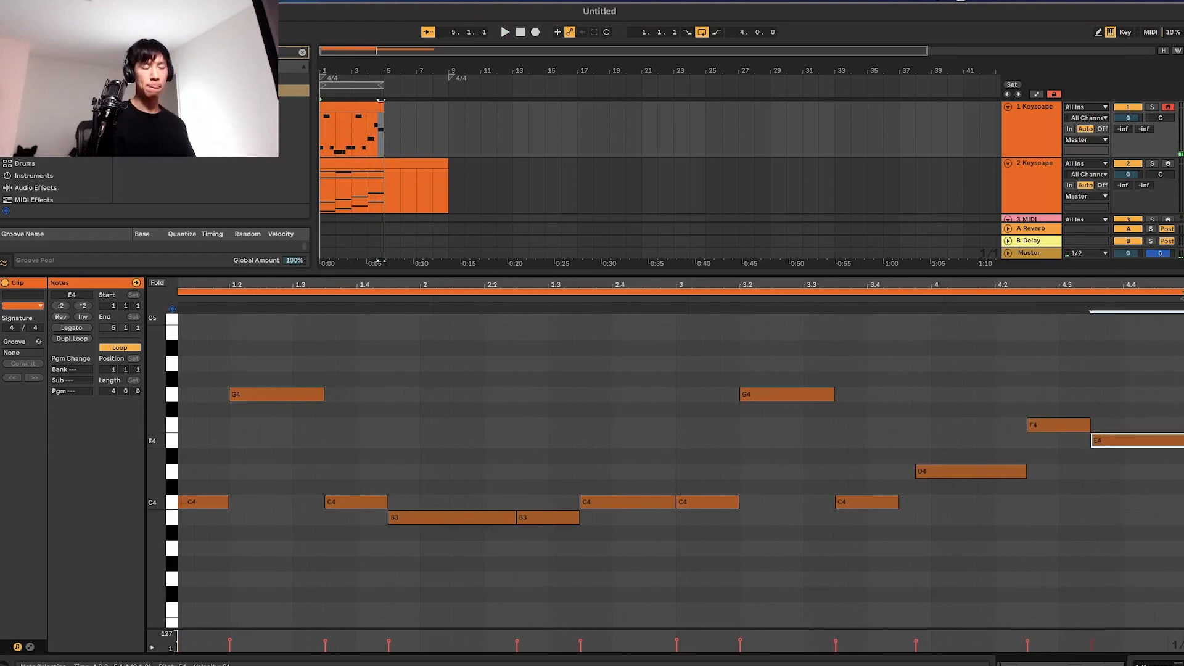
drag(910, 503, 928, 503)
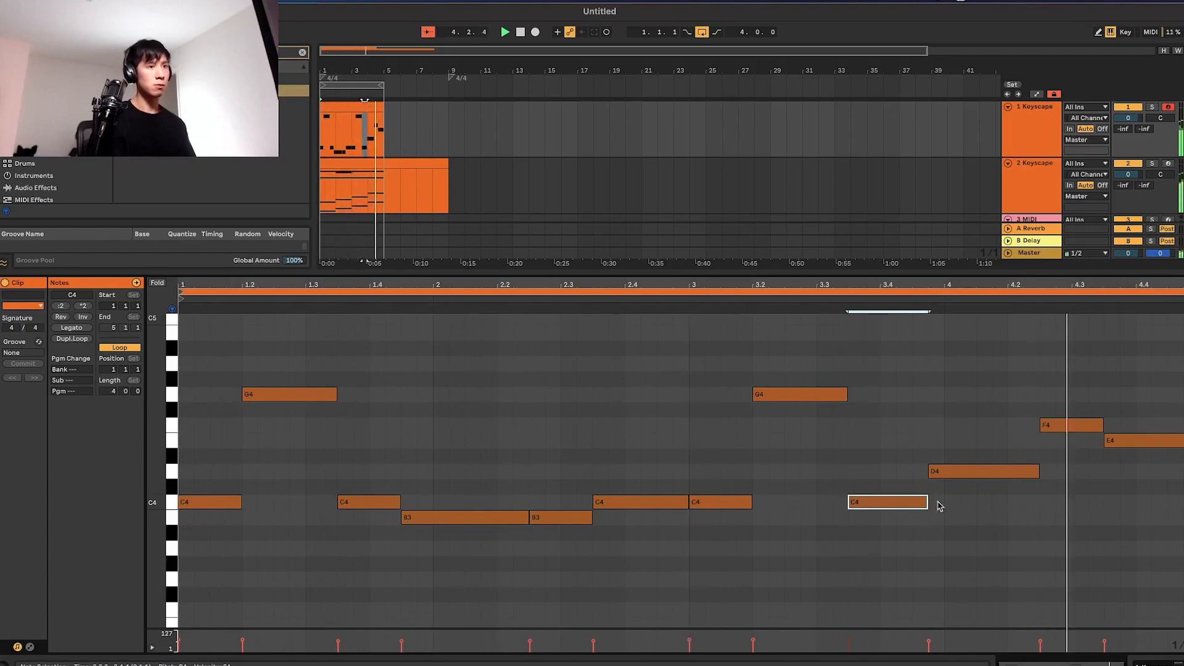
key(space)
In the track 2 chord clip, start the second and fourth chords half a beat earlier, at 1.4.3 and 3.4.3, shortening the chords before them.
click(357, 162)
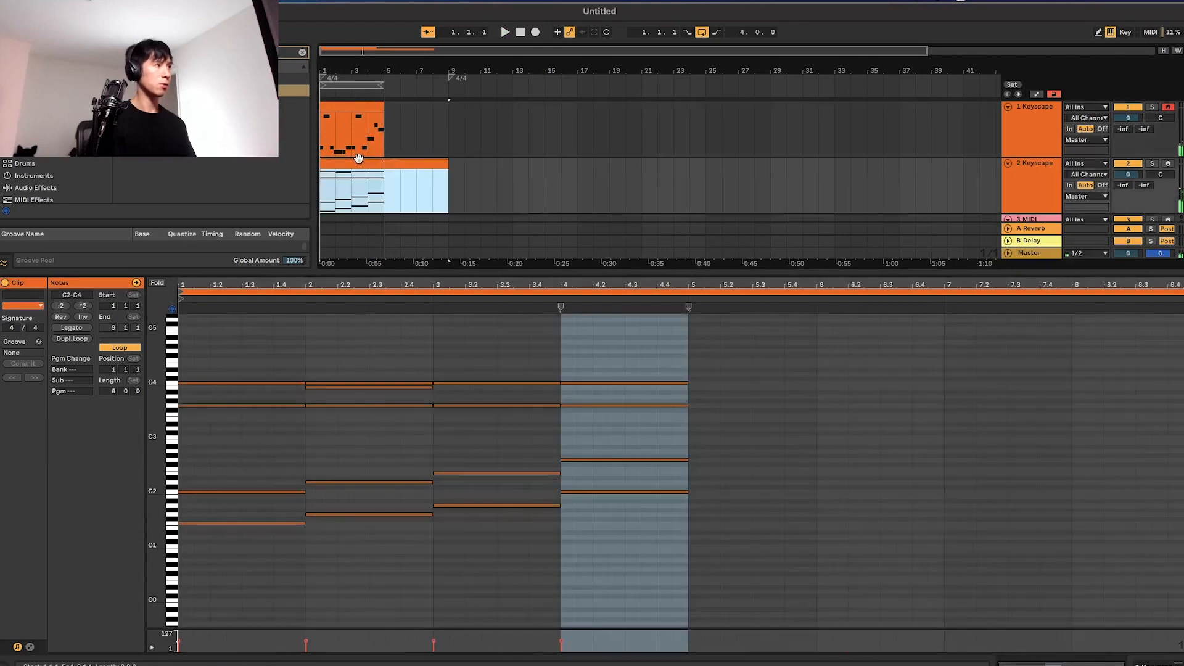
drag(278, 353, 311, 531)
drag(286, 577, 268, 332)
drag(302, 382, 289, 382)
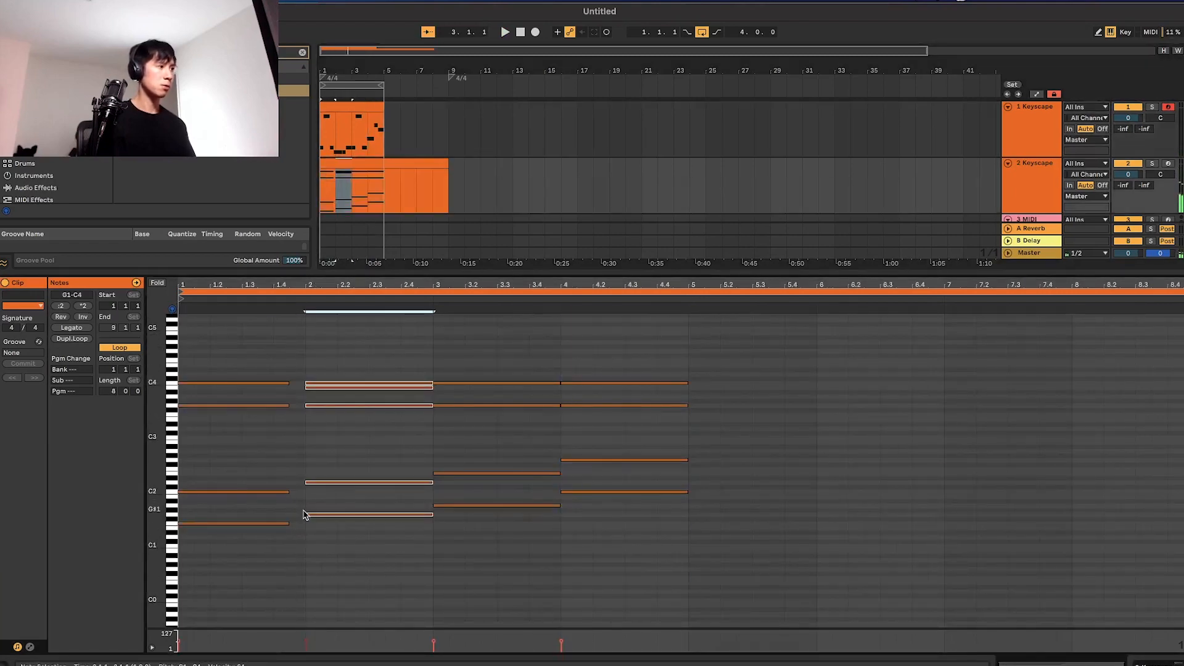
drag(306, 514, 288, 514)
key(space)
drag(557, 370, 530, 521)
drag(559, 505, 549, 505)
key(space)
drag(595, 367, 545, 492)
key(space)
Duplicate the four-bar chord progression into bars 5 to 8 and extend the arrangement loop to eight bars.
drag(647, 346, 185, 537)
key(ctrl+d)
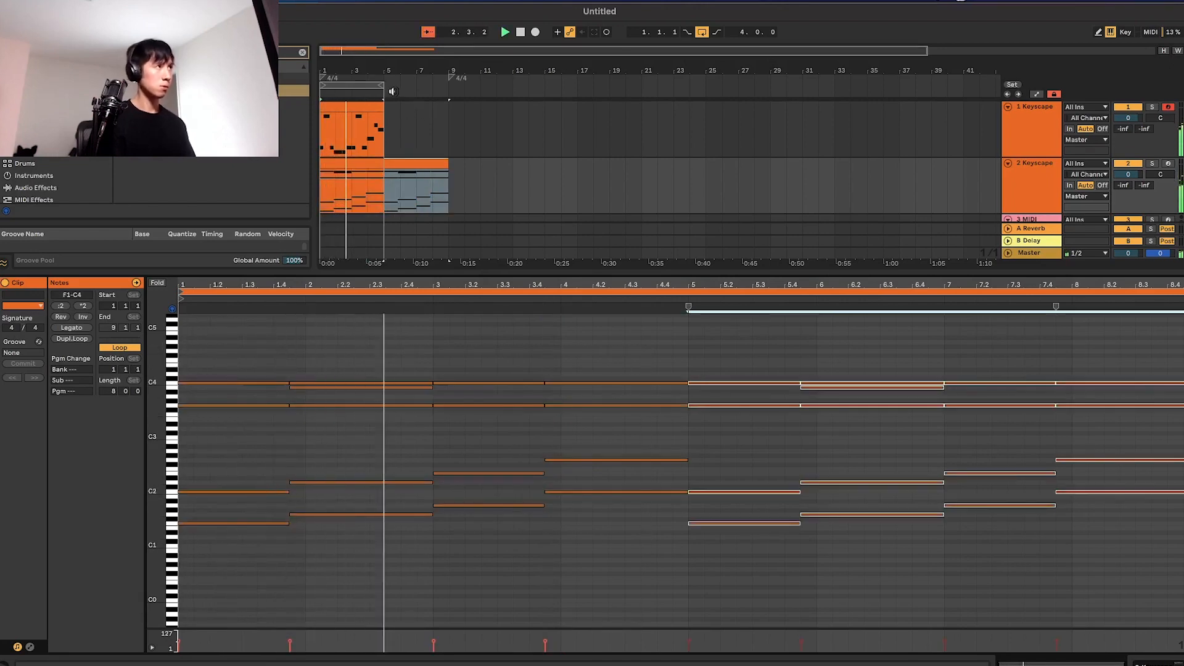
drag(383, 84, 448, 80)
Reopen the track 1 melody clip and extend the start of the D4 back to 3.4.3.
double_click(375, 106)
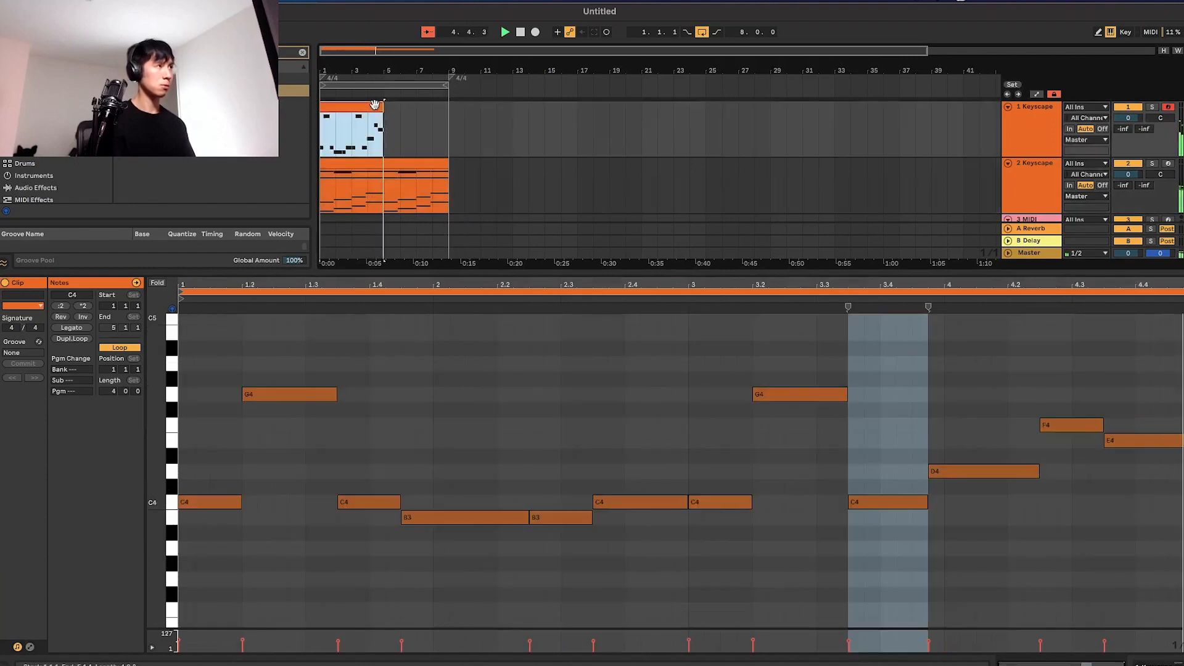
click(937, 464)
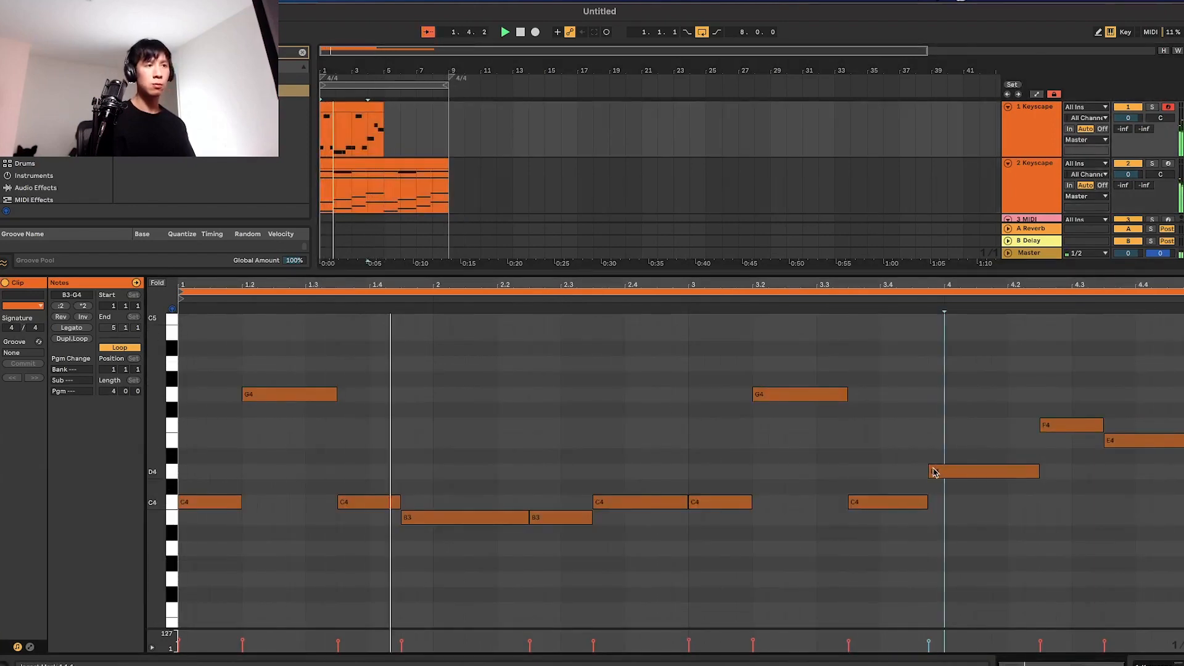
click(929, 471)
drag(929, 470, 912, 471)
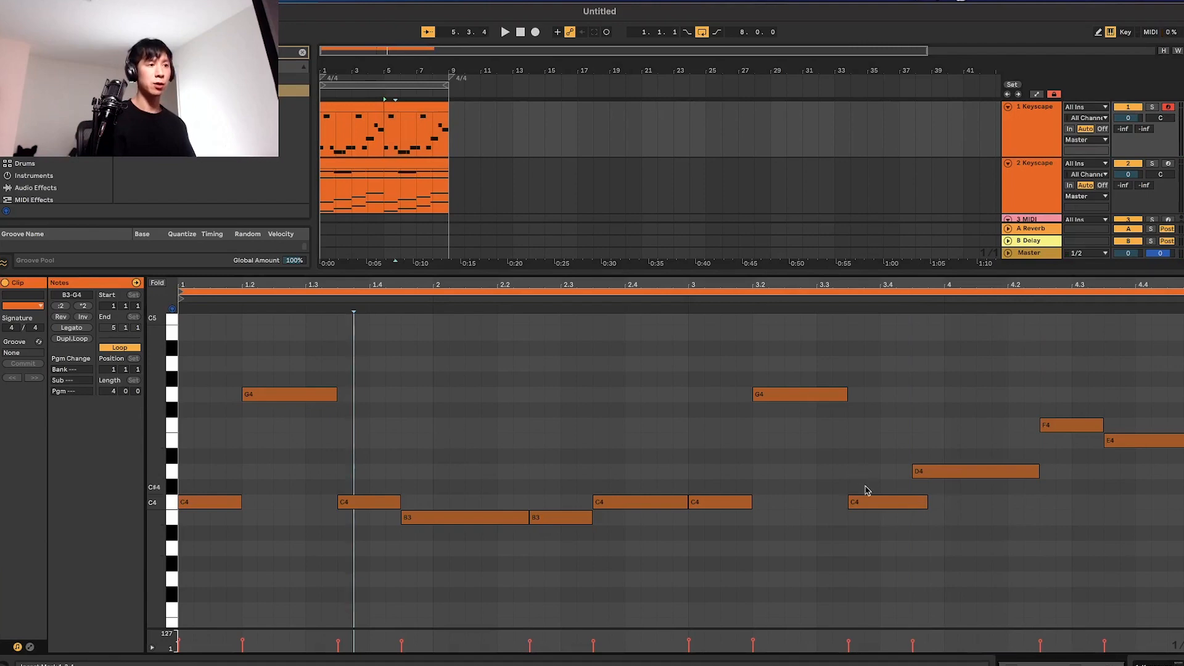
In the second melody clip, try raising the last three notes to C5, B4 and G4, and play them over the chords.
scroll(869, 492, up, 3)
scroll(881, 497, down, 2)
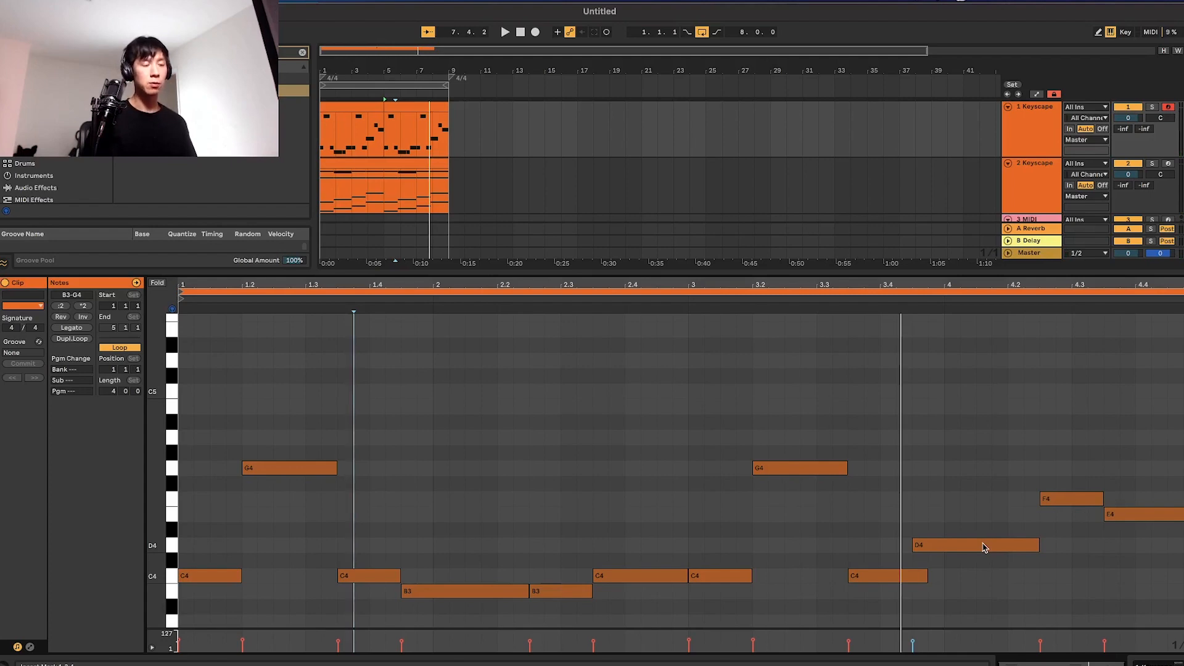
drag(985, 544, 999, 404)
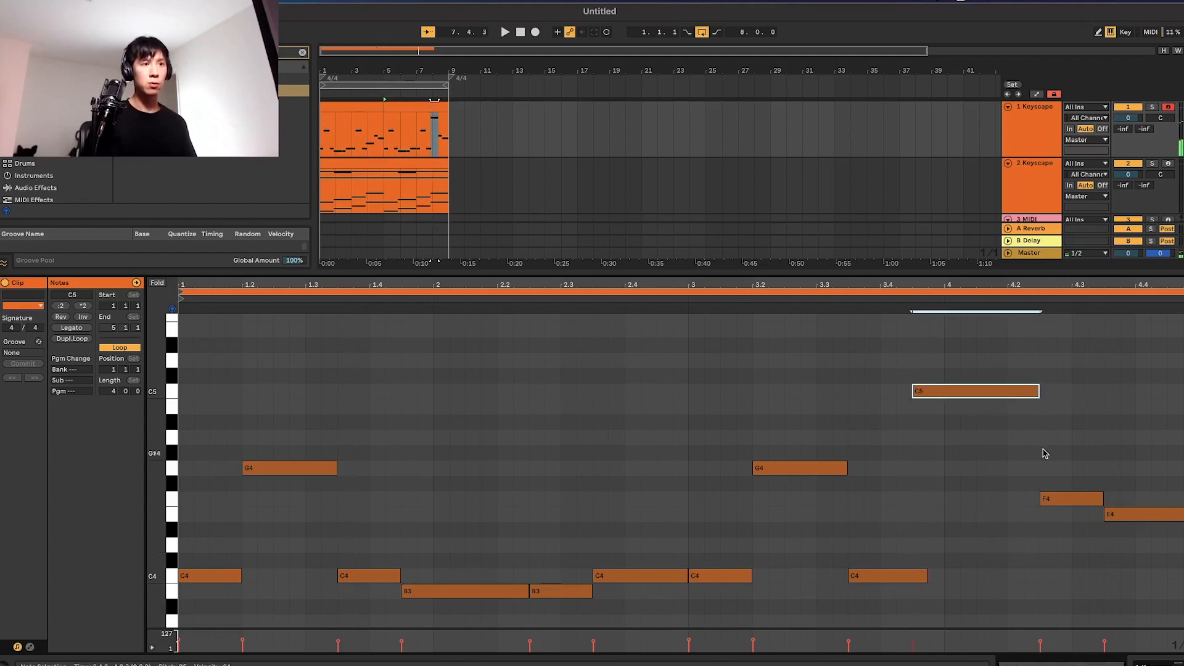
drag(1057, 496, 1056, 407)
drag(1167, 522, 1162, 472)
key(space)
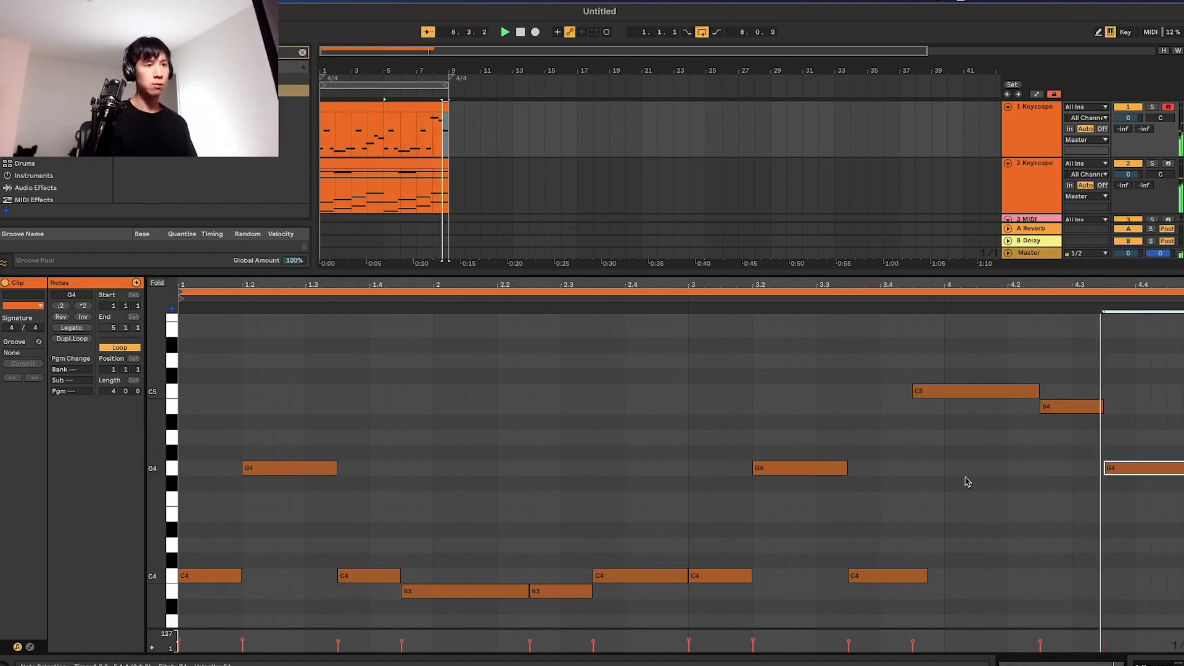
Set the last three notes of the second melody clip to B4, C5 and C4, and play the ending.
drag(982, 397, 1053, 397)
drag(1140, 468, 1137, 581)
key(space)
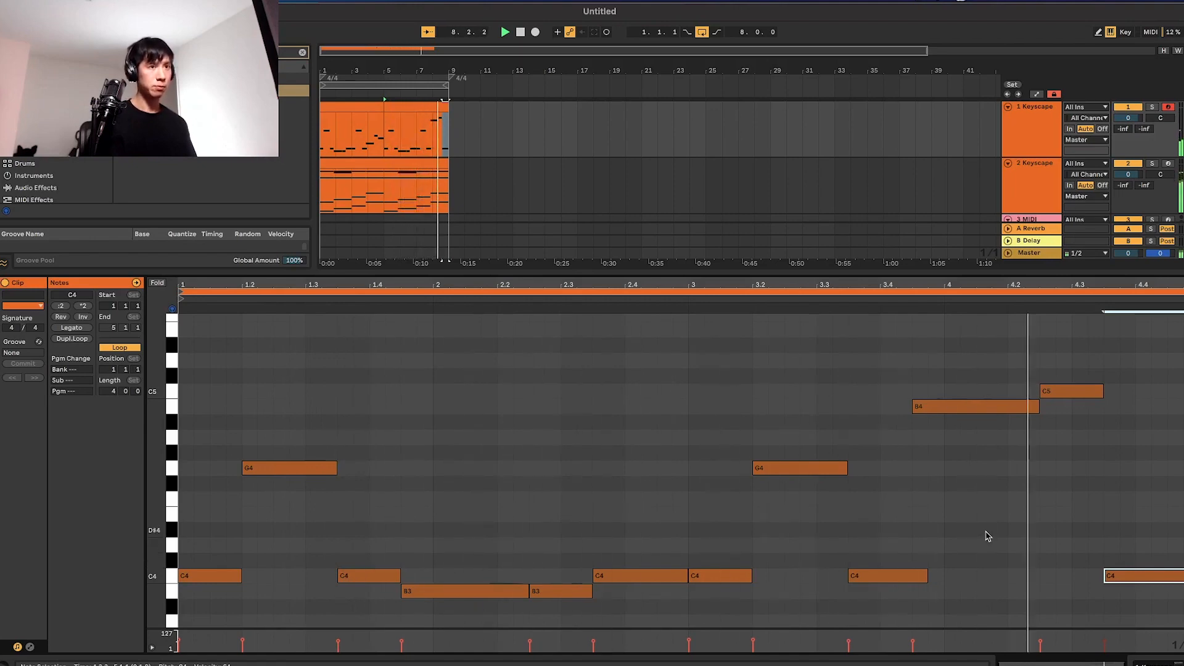
key(space)
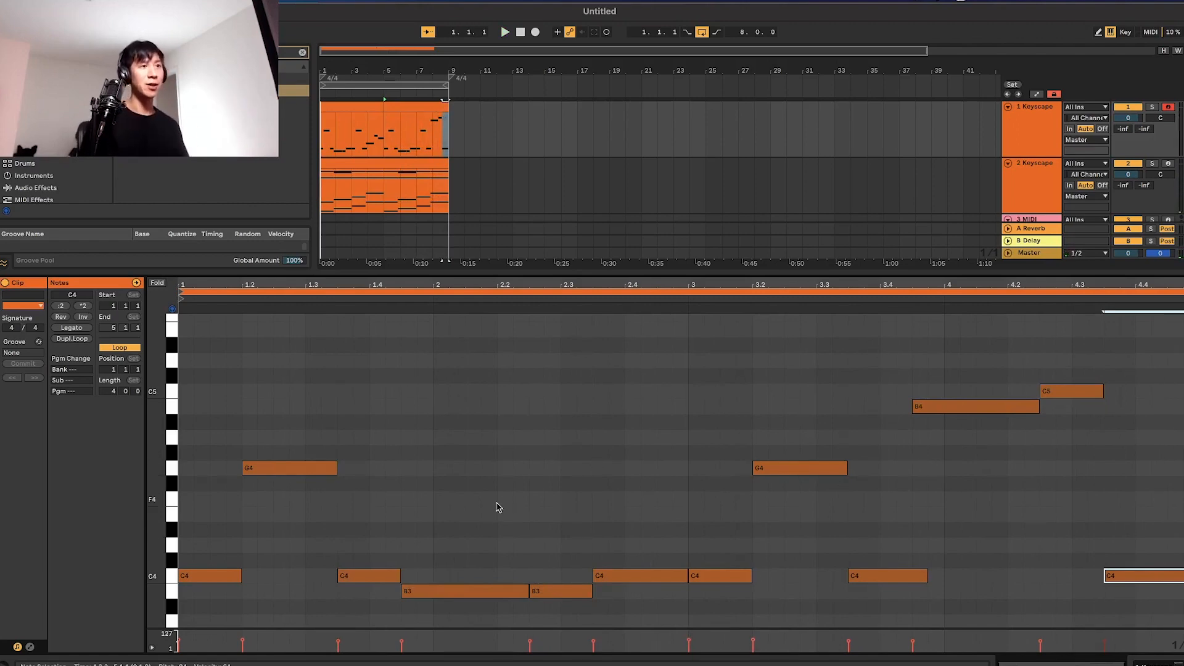
scroll(500, 504, down, 5)
scroll(518, 496, up, 4)
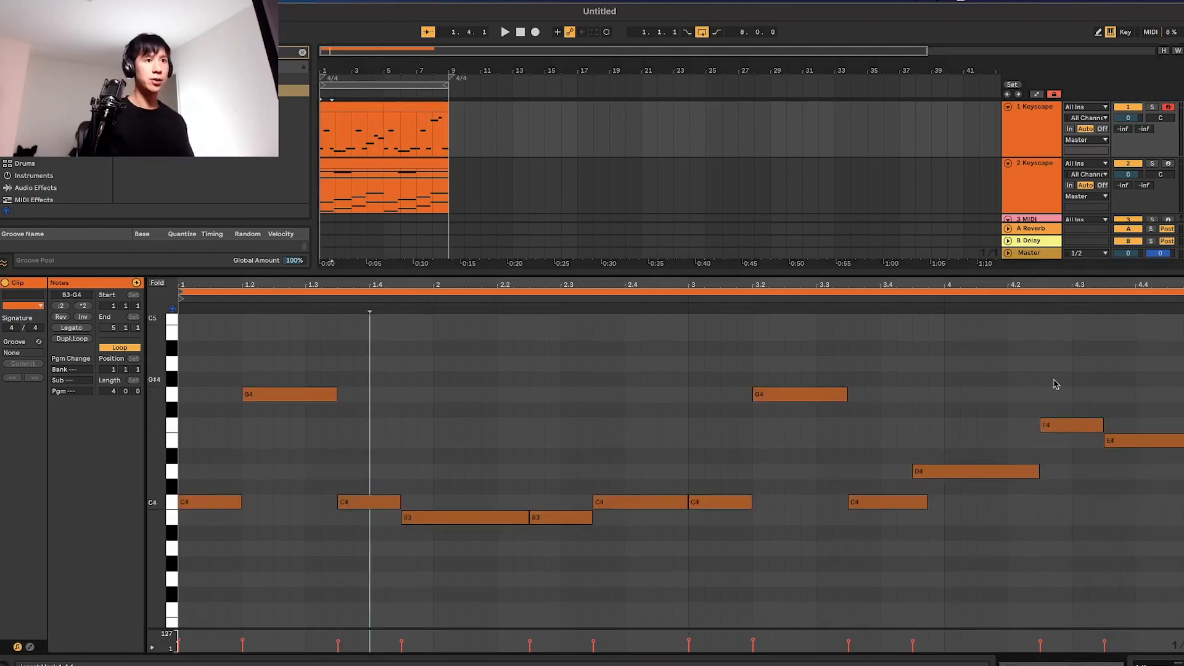
Open the track 2 chord clip and delete every chord after the first.
click(370, 157)
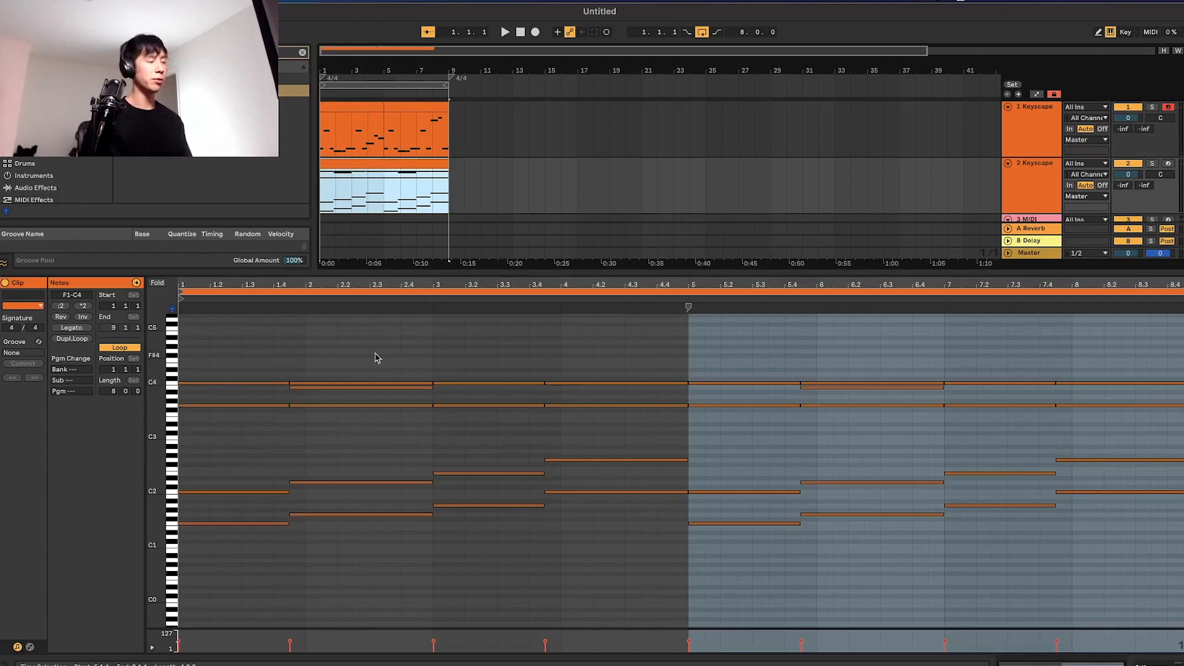
click(1086, 361)
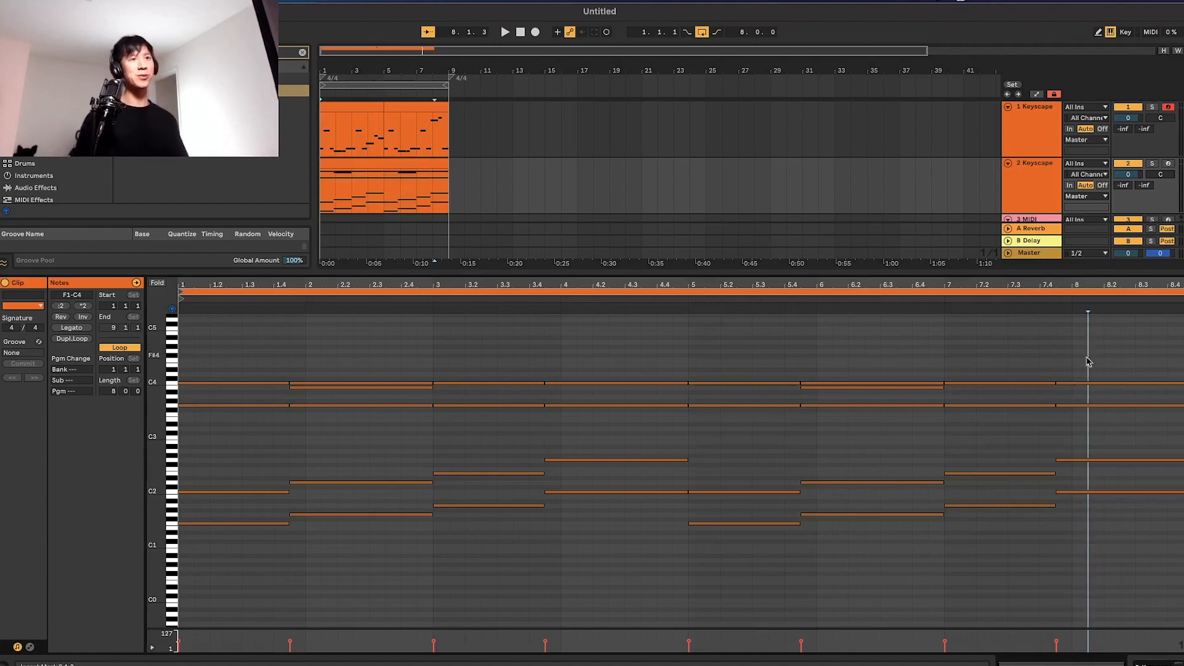
click(1105, 360)
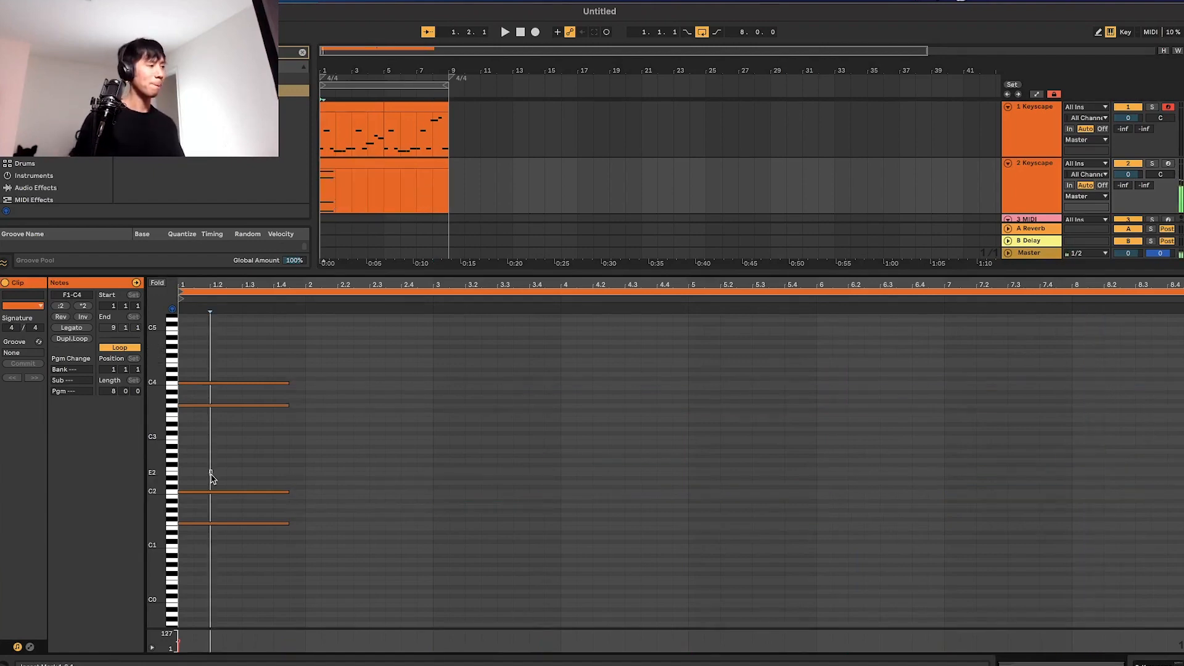
Lower the first chord's two bass notes three semitones to D1 and A1, and lengthen the whole chord to one bar.
drag(217, 468, 190, 546)
key(Down)
key(Down)
key(Down)
key(super+a)
drag(288, 535, 303, 532)
Copy the bass note pair into bars 2, 3 and 4, rooted on F1, C1 and G1, and play the progression.
drag(302, 463, 262, 552)
drag(260, 538, 389, 525)
drag(390, 525, 621, 515)
key(space)
key(space)
Duplicate the first bar's G3 and C4 notes across bars 2 to 4 and play the chords.
drag(264, 363, 248, 419)
key(super+d)
key(super+d)
key(super+d)
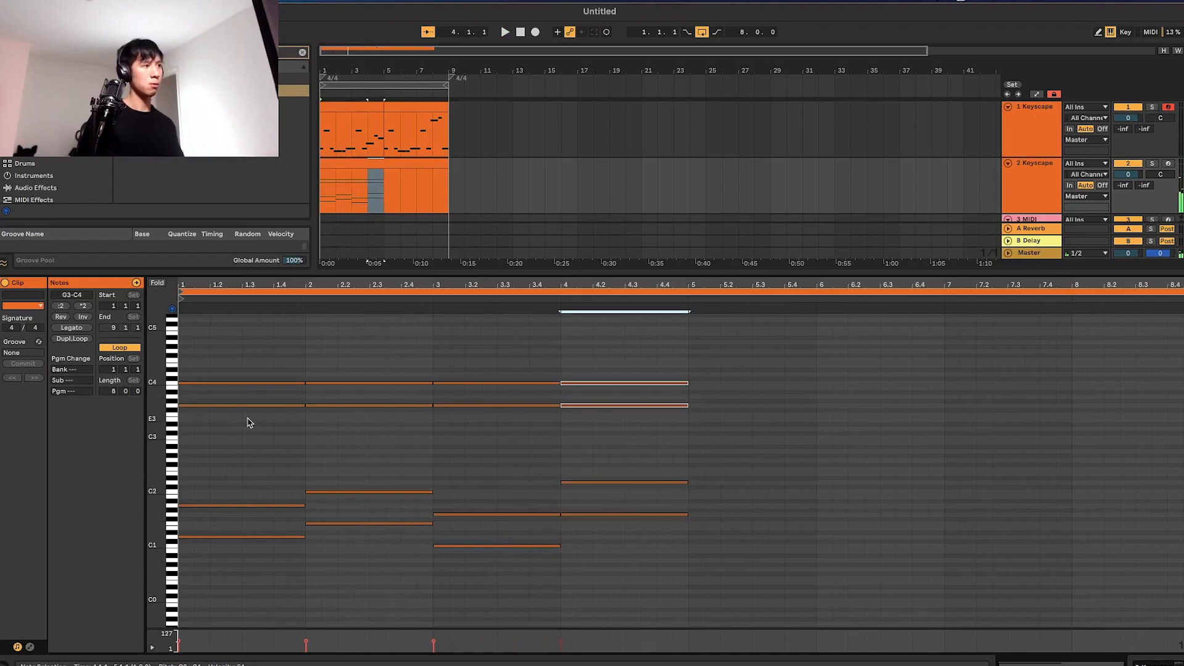
key(space)
Add a B3 under the C4 in the bar 4 chord, and duplicate the four-bar progression into bars 5 to 8.
click(591, 383)
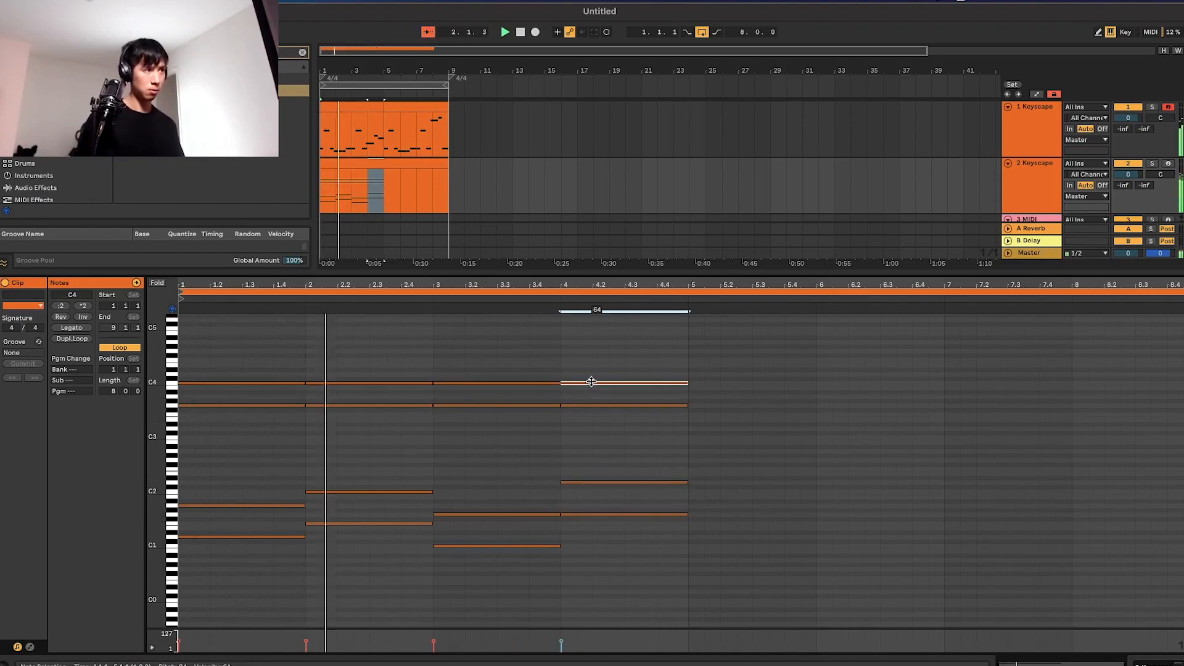
drag(591, 383, 591, 389)
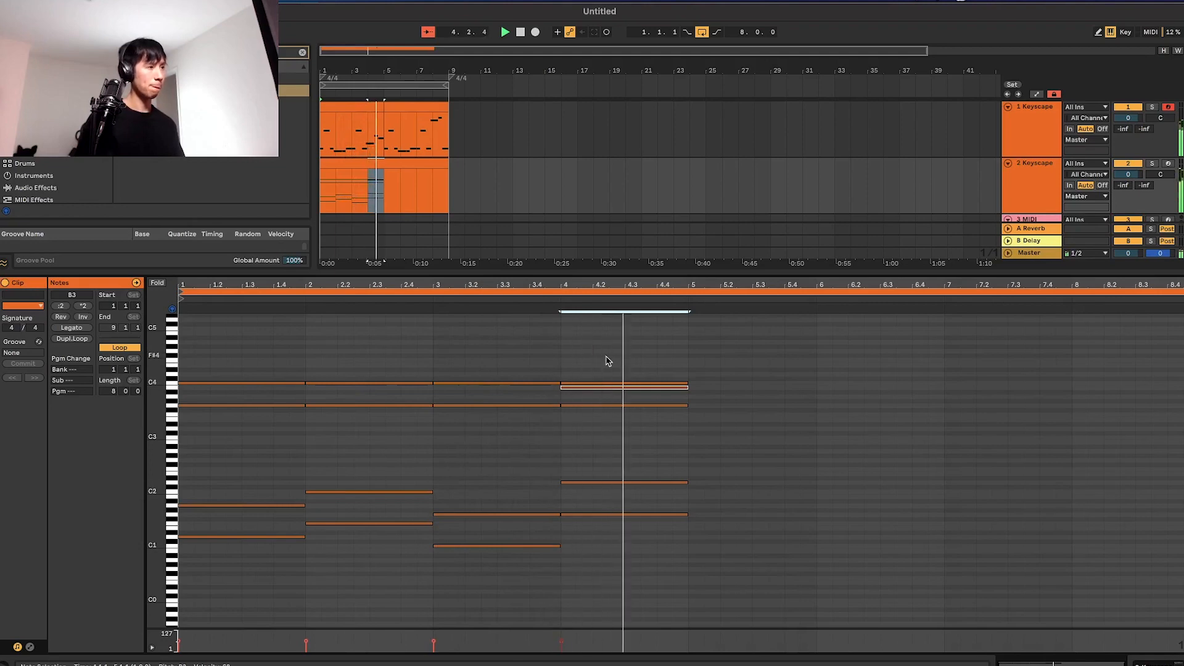
key(space)
drag(607, 358, 120, 602)
key(super+d)
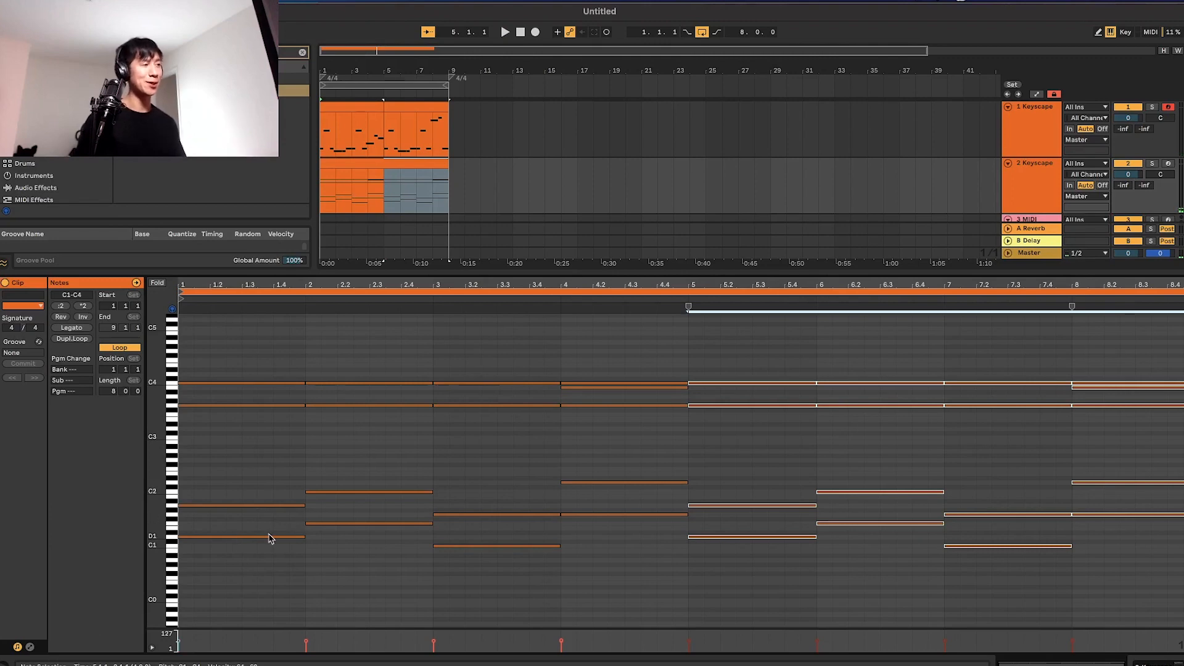
Clear all notes from the first melody clip on track 1 and delete the second melody clip at bar 5.
click(377, 117)
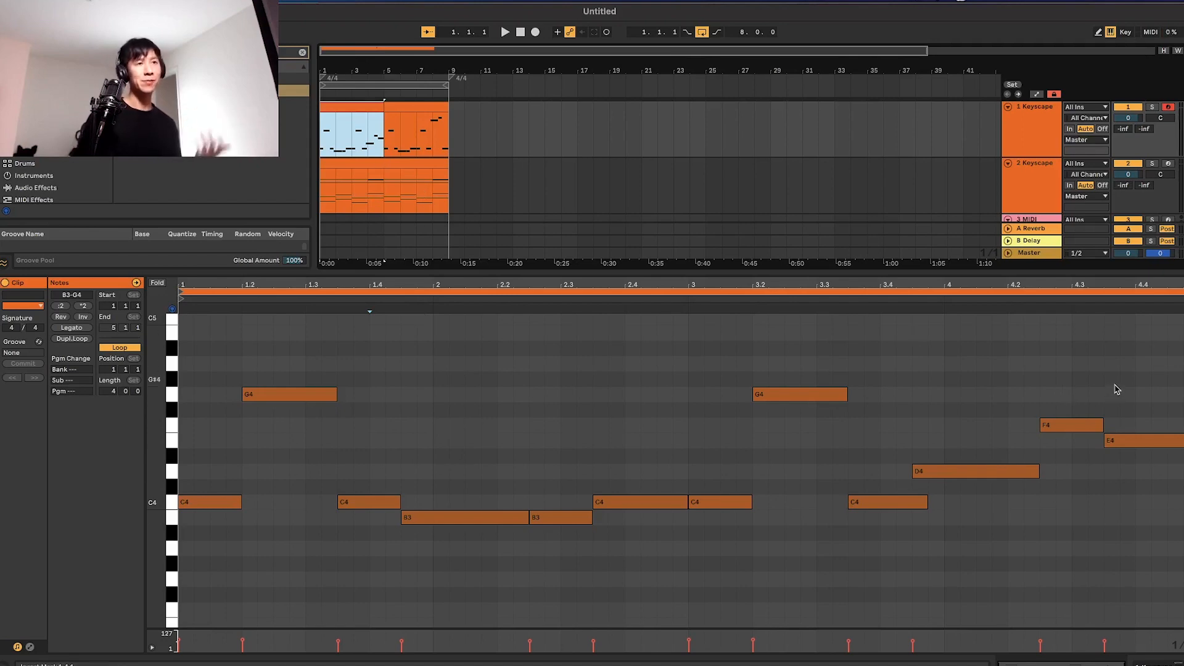
key(Delete)
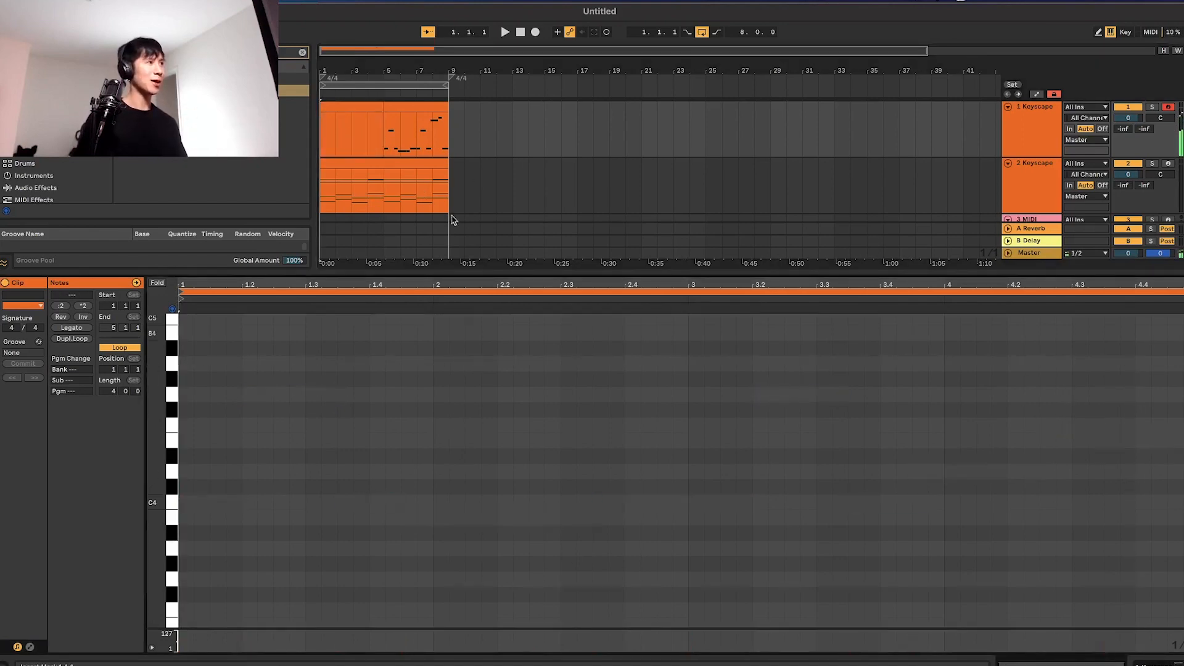
click(390, 102)
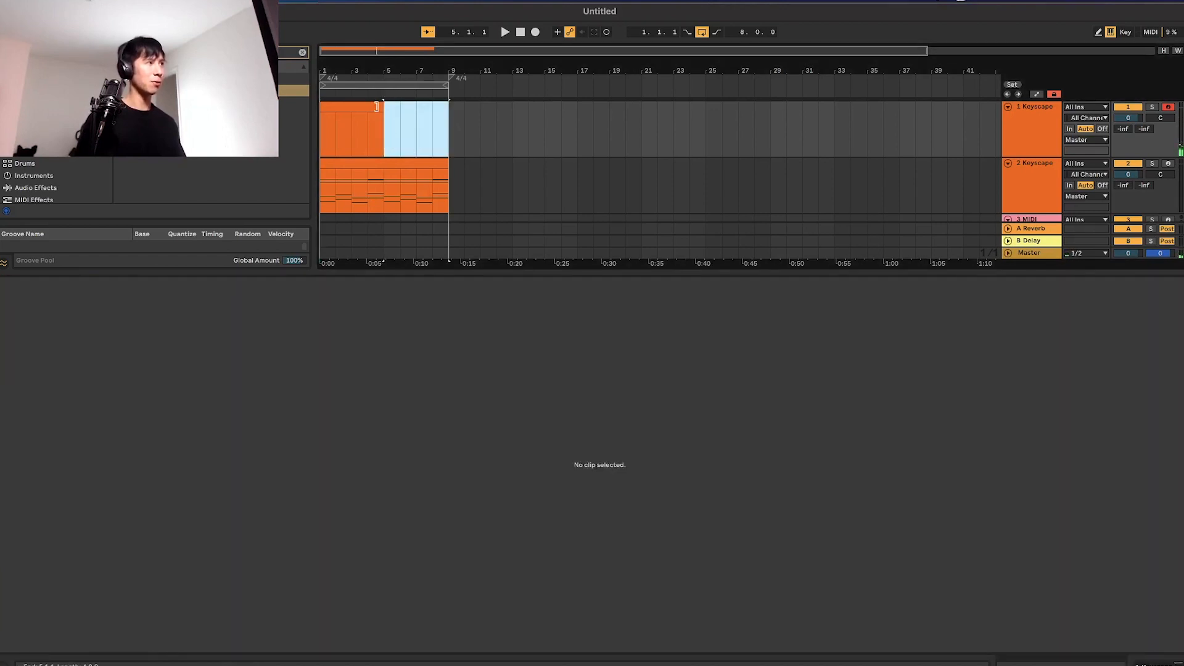
key(Delete)
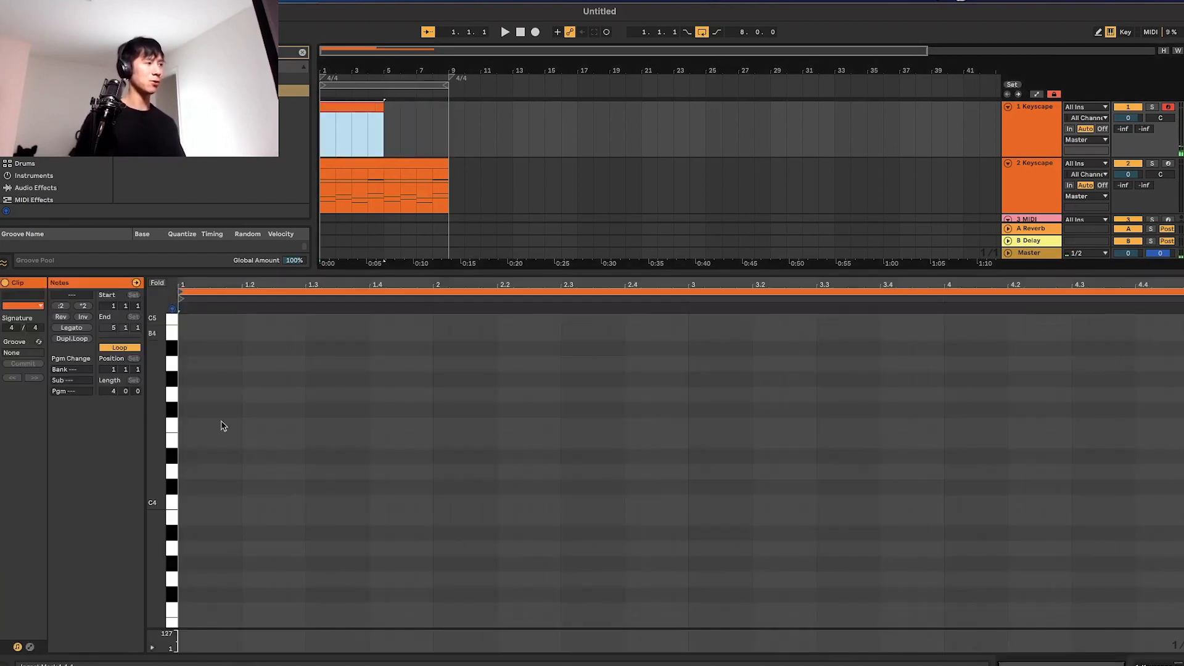
Add sixteenth notes C4, B3, C4 and G4 in a row at the start of bar 1 and play them.
double_click(185, 503)
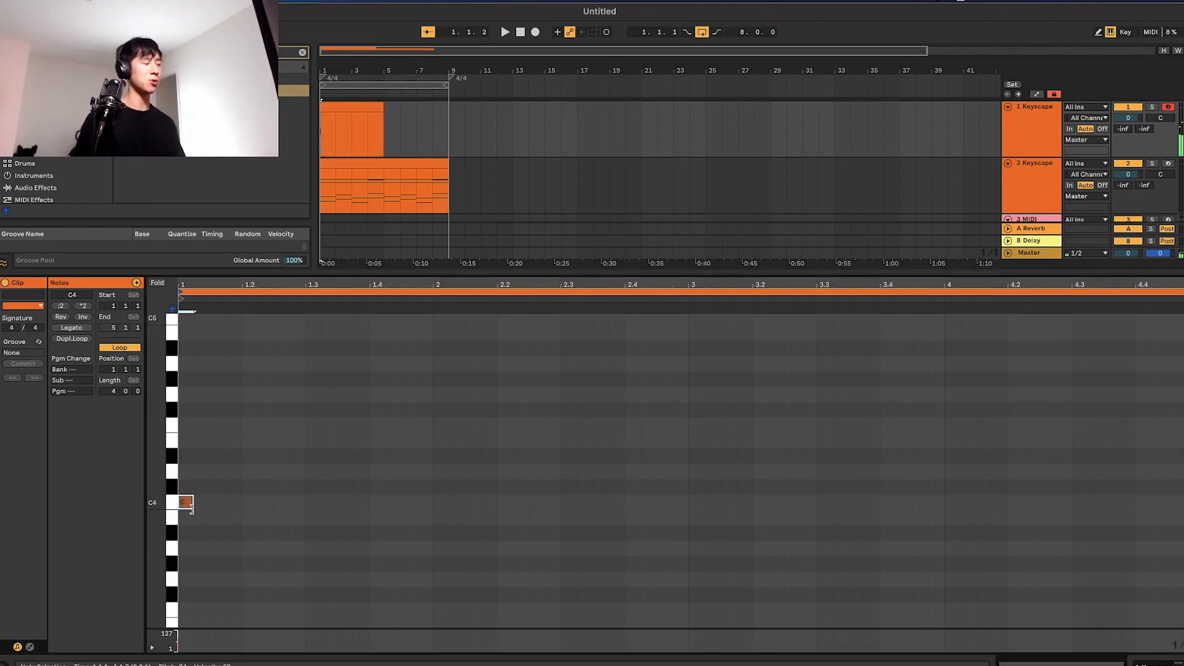
double_click(200, 517)
double_click(217, 502)
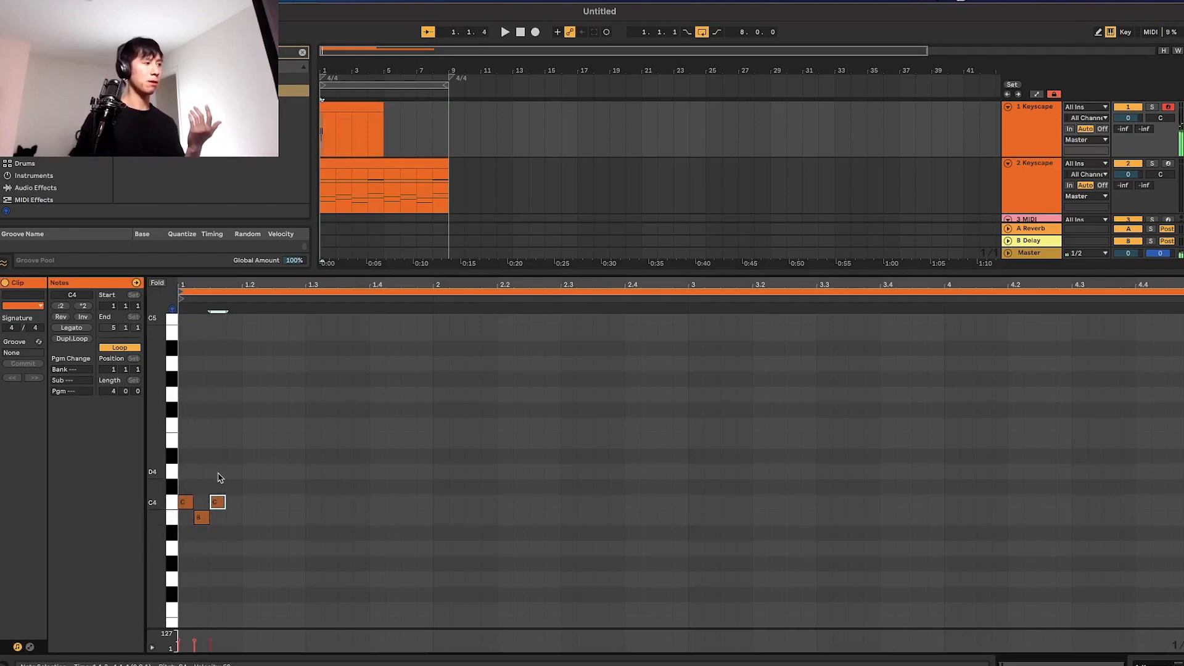
click(190, 500)
click(198, 517)
click(188, 506)
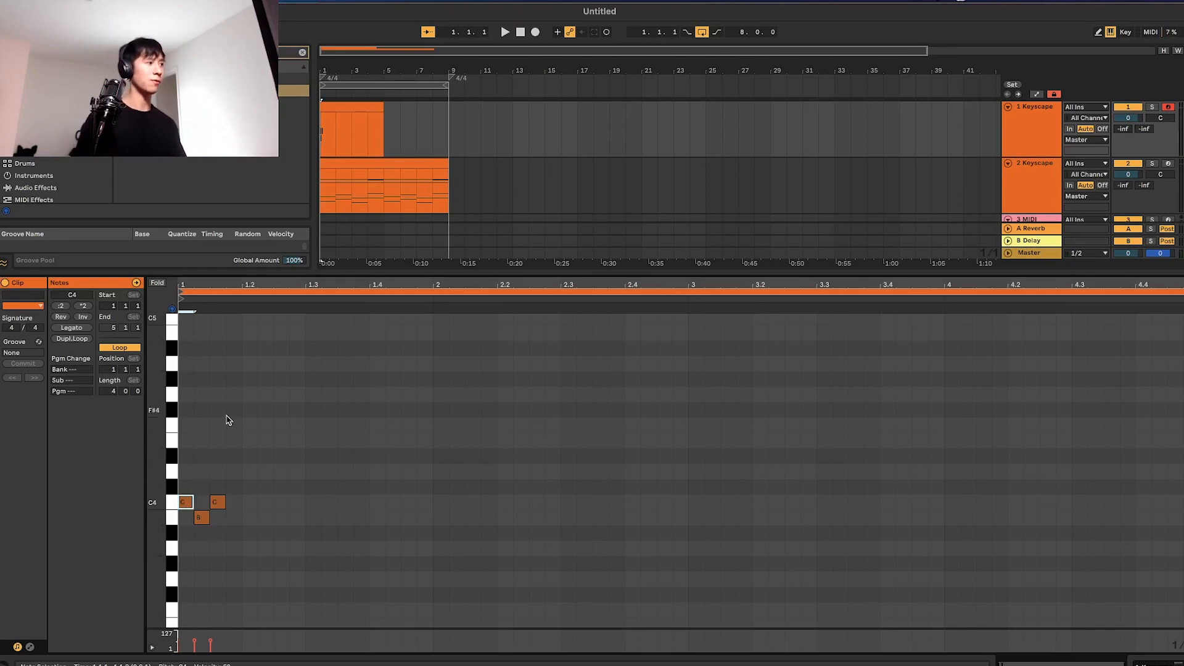
double_click(234, 394)
key(space)
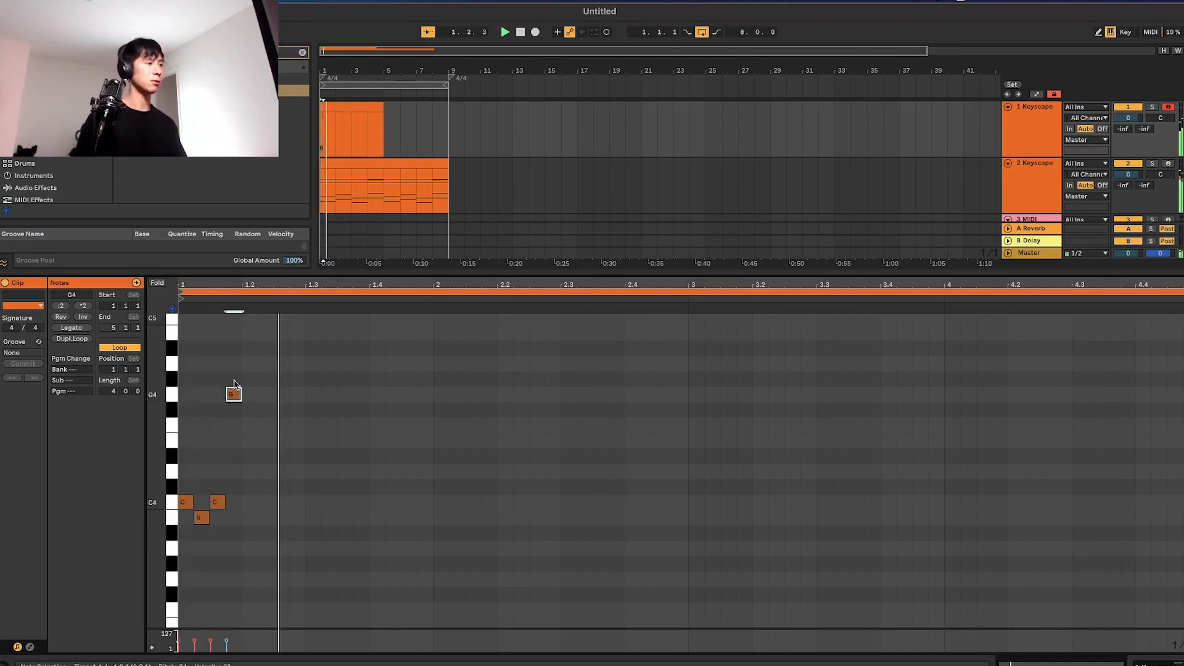
Double the length of the four-note melody in bar 1 and play it with the chords.
key(ctrl+a)
key(space)
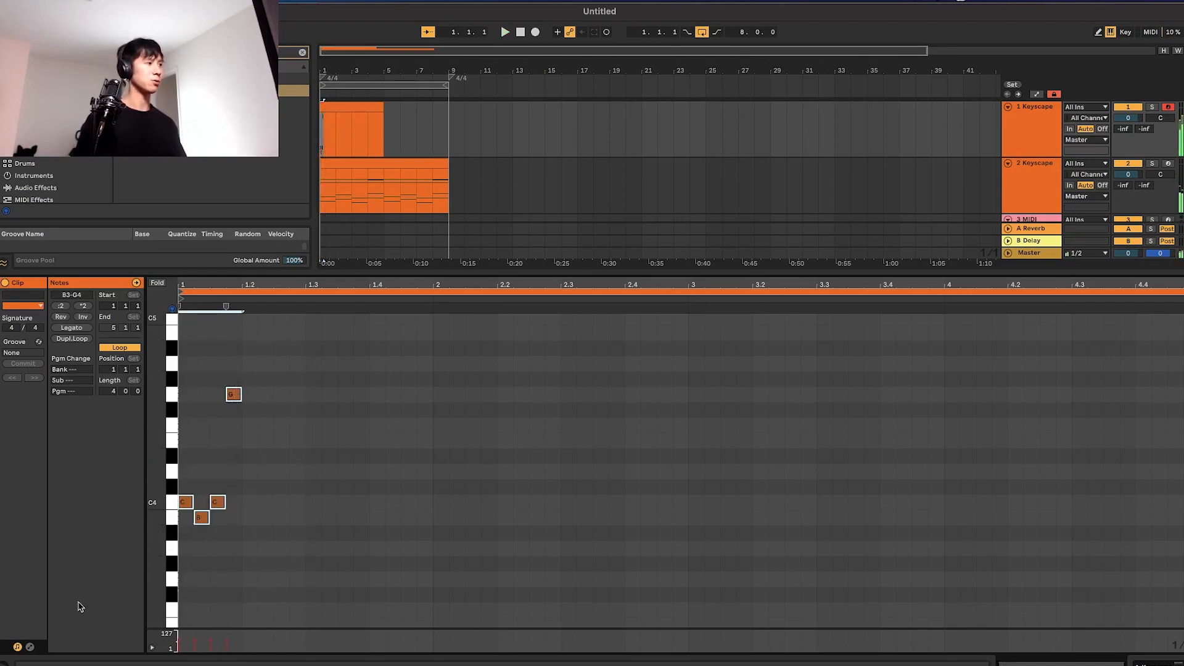
click(83, 306)
key(space)
key(space)
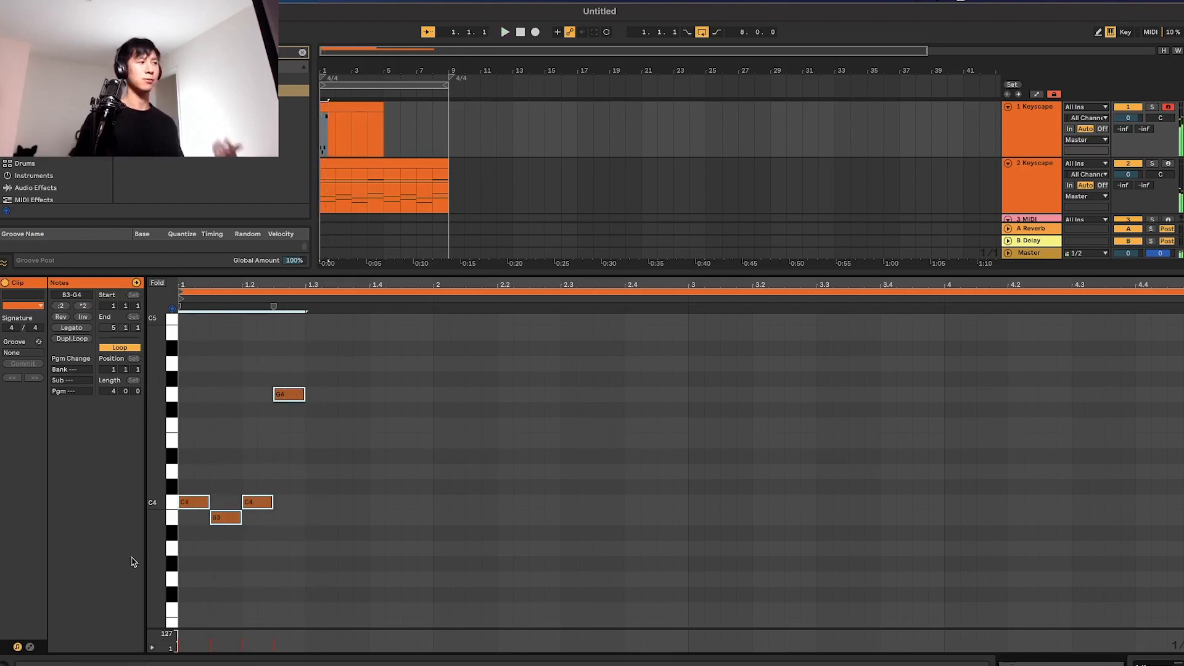
Duplicate the four-note phrase, lower the copy's last note to G3, and duplicate the full bar into bar 2.
key(ctrl+d)
click(417, 394)
key(shift+Down)
key(ctrl+a)
key(ctrl+d)
key(space)
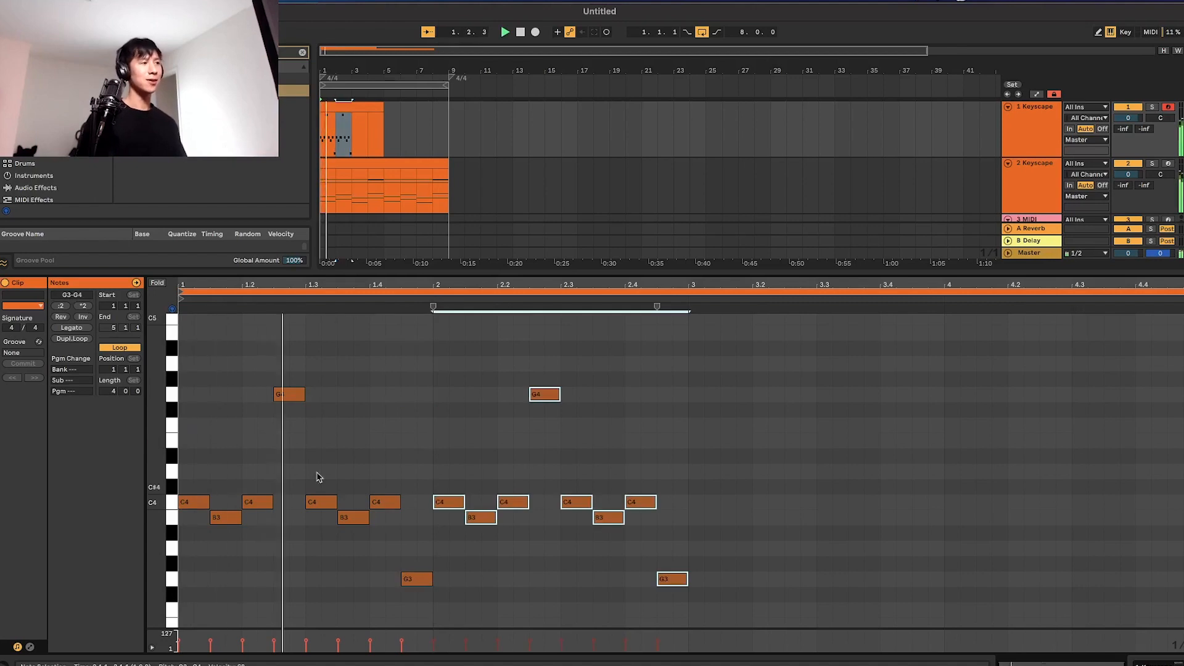
Raise the last note of bar 2 from G3 to D4 and play the melody.
click(800, 393)
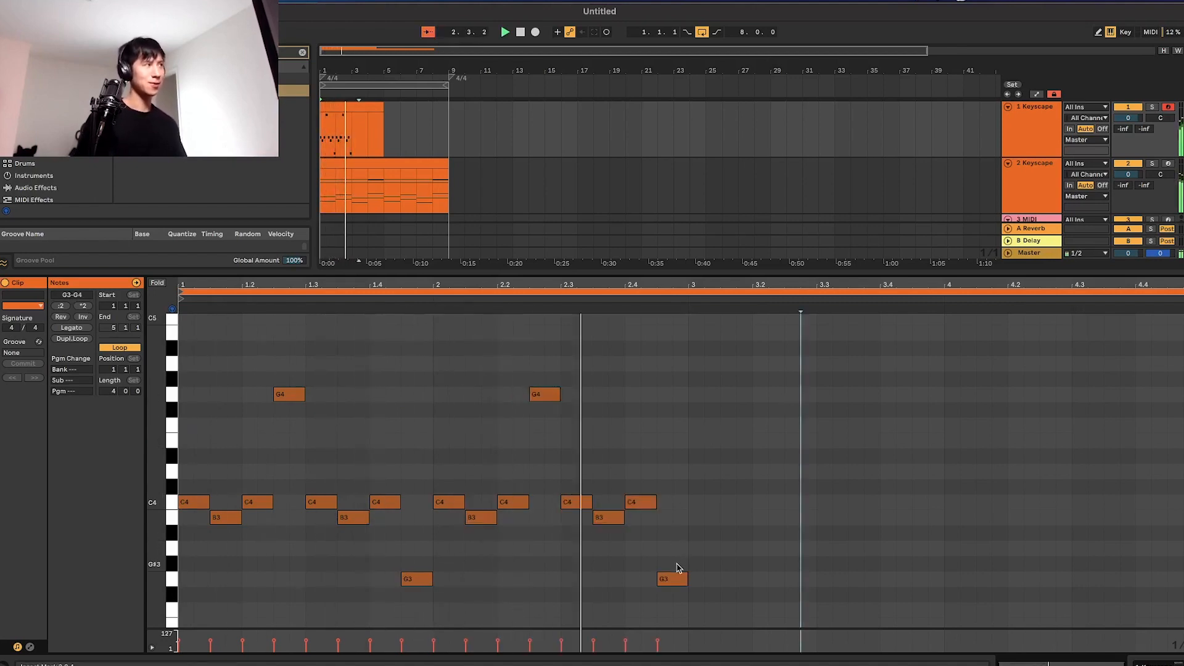
drag(677, 572, 673, 464)
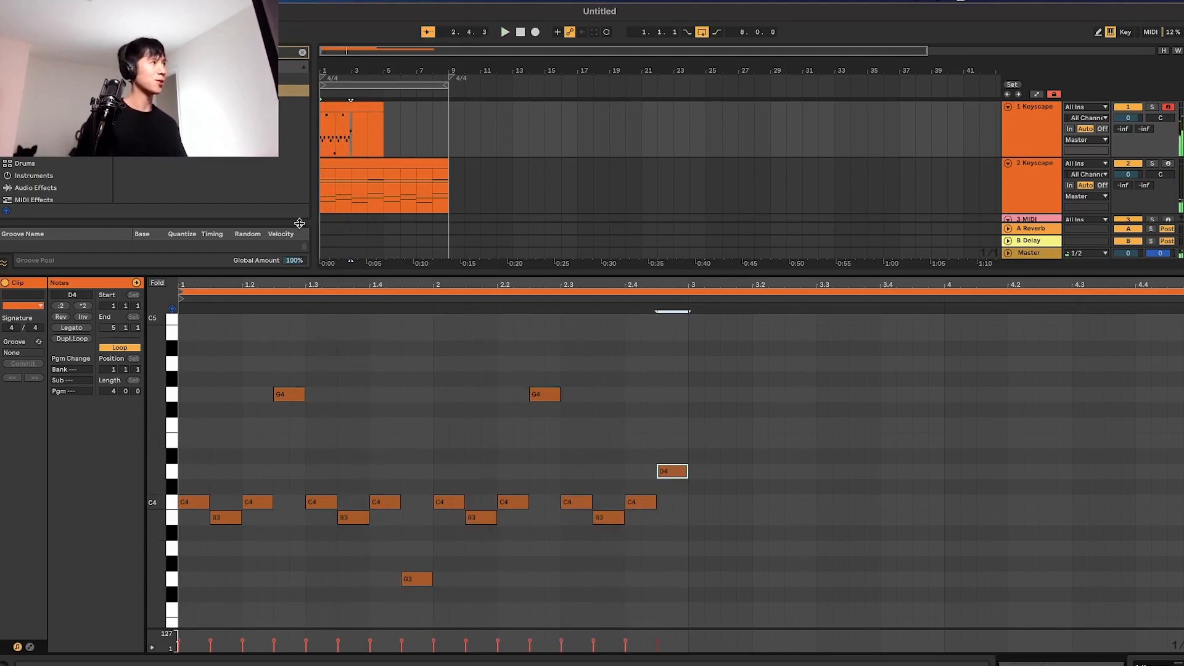
key(space)
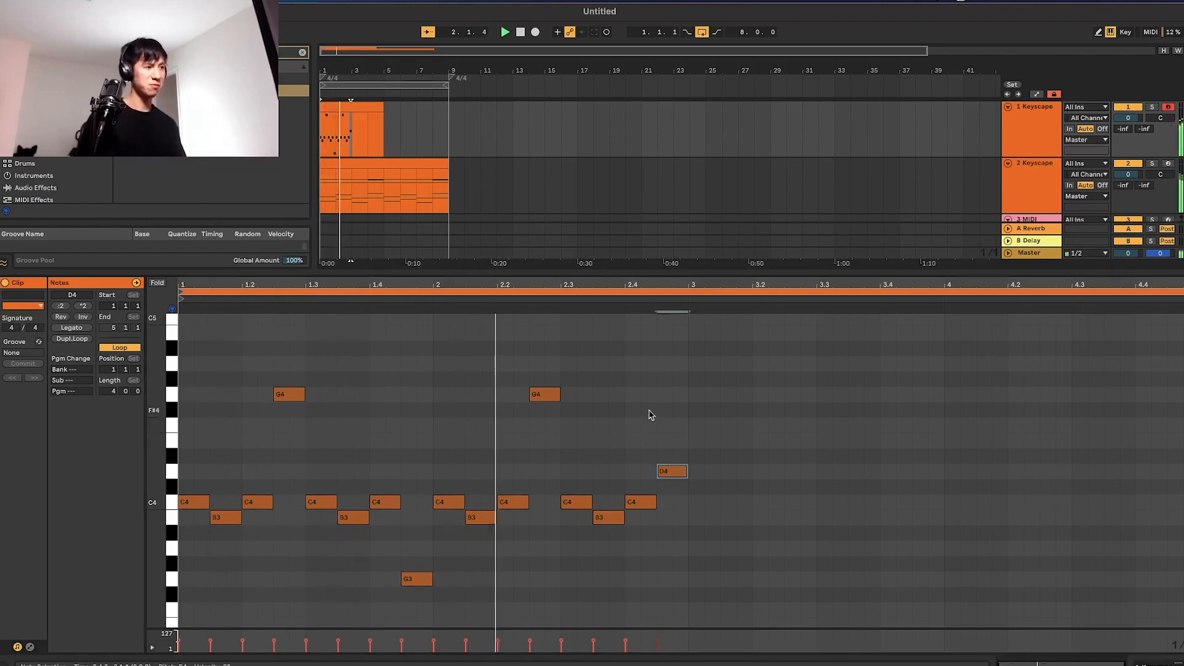
key(space)
Fill bar 3 with eighth notes D4, C4, D4, G4, D4, C4, D4, G3 and play the melody.
double_click(697, 472)
drag(700, 470, 783, 472)
double_click(732, 502)
double_click(757, 472)
double_click(793, 394)
drag(793, 395, 815, 394)
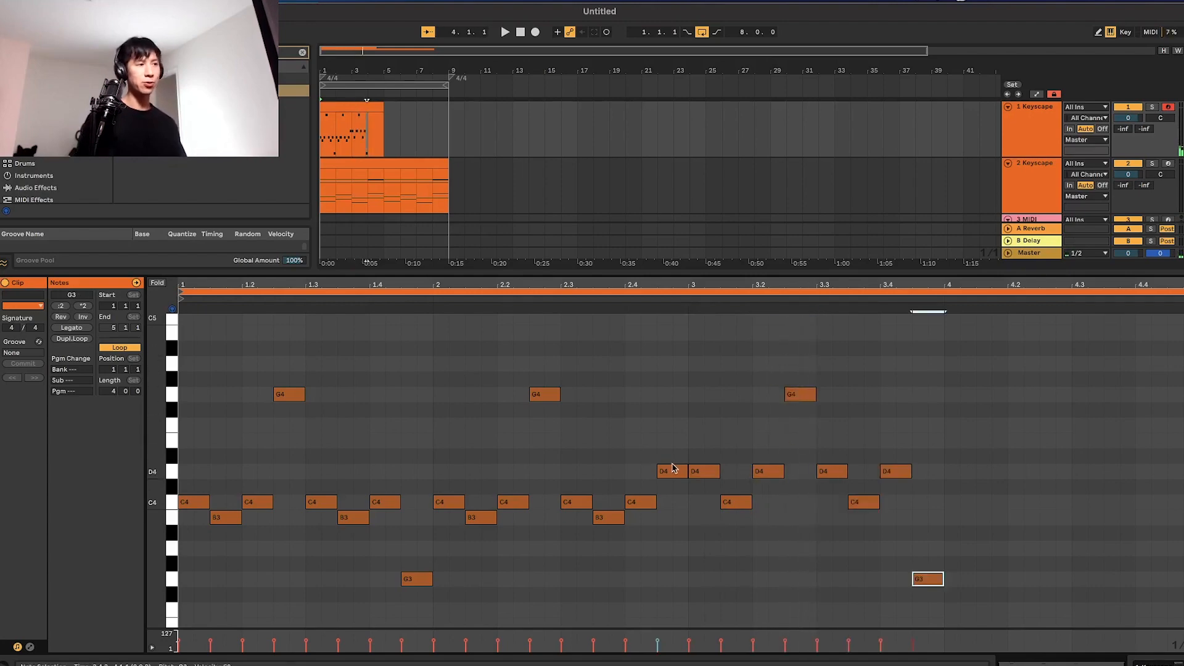
key(space)
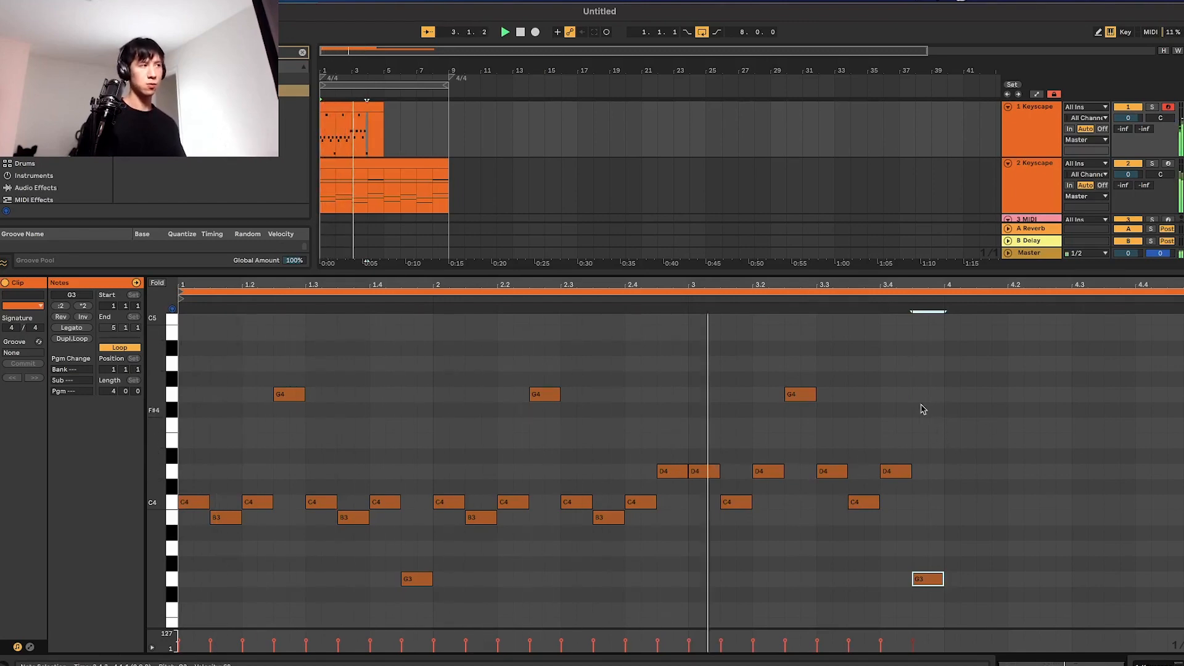
Fill bar 4 with a copied D4, C4, D4, G4 group followed by D4, E4, B3 and C4, and play the melody.
key(ctrl+v)
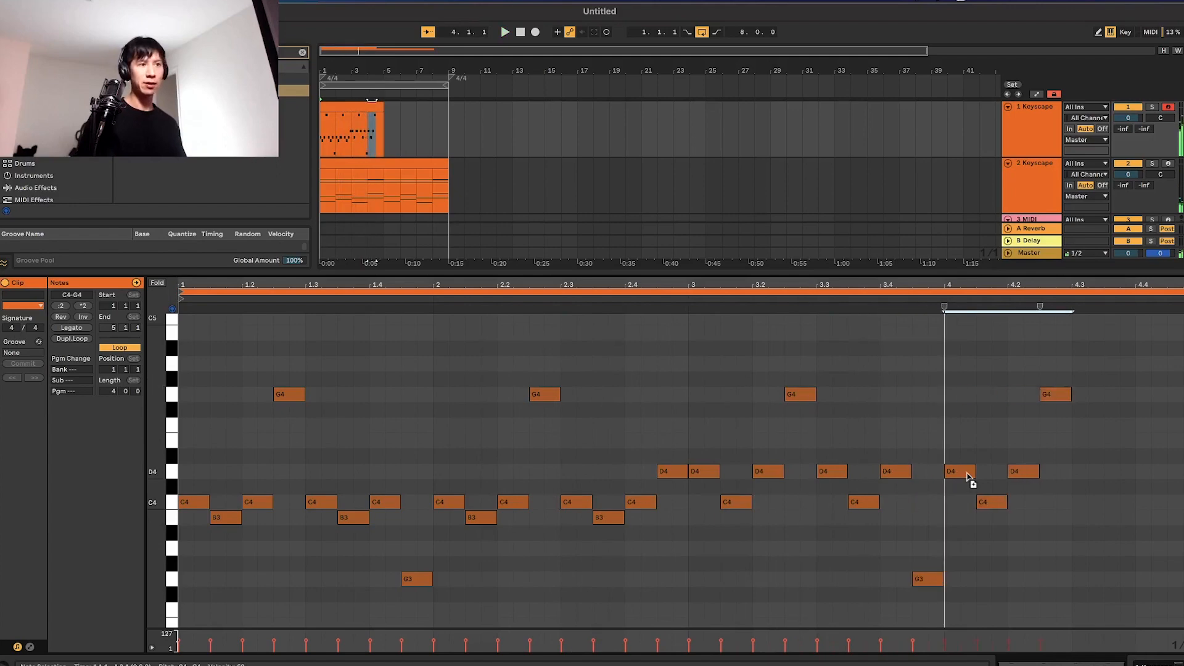
double_click(1078, 471)
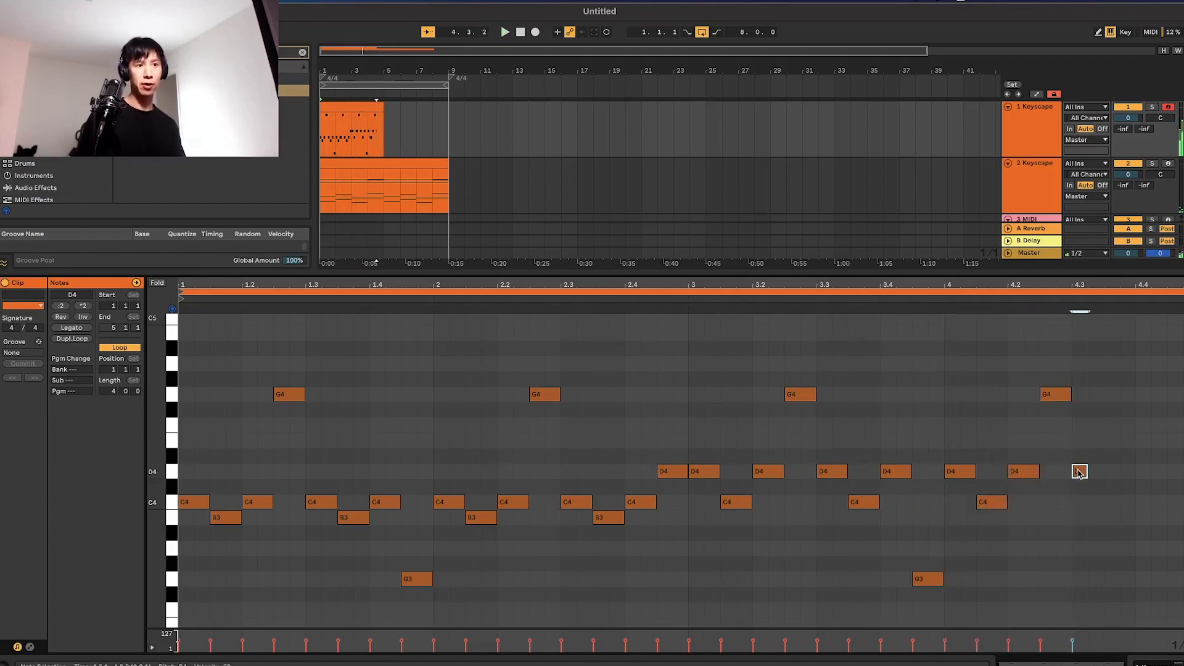
drag(1086, 471, 1103, 472)
double_click(1112, 425)
drag(1114, 433, 1113, 442)
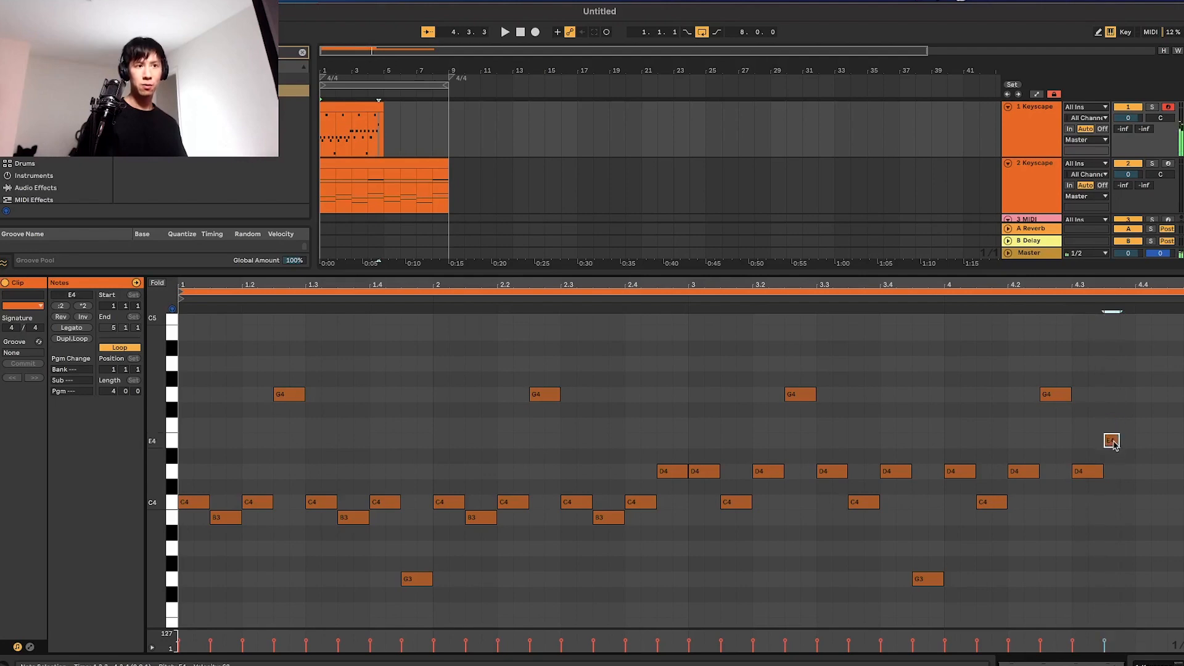
drag(1118, 439, 1133, 433)
double_click(1143, 517)
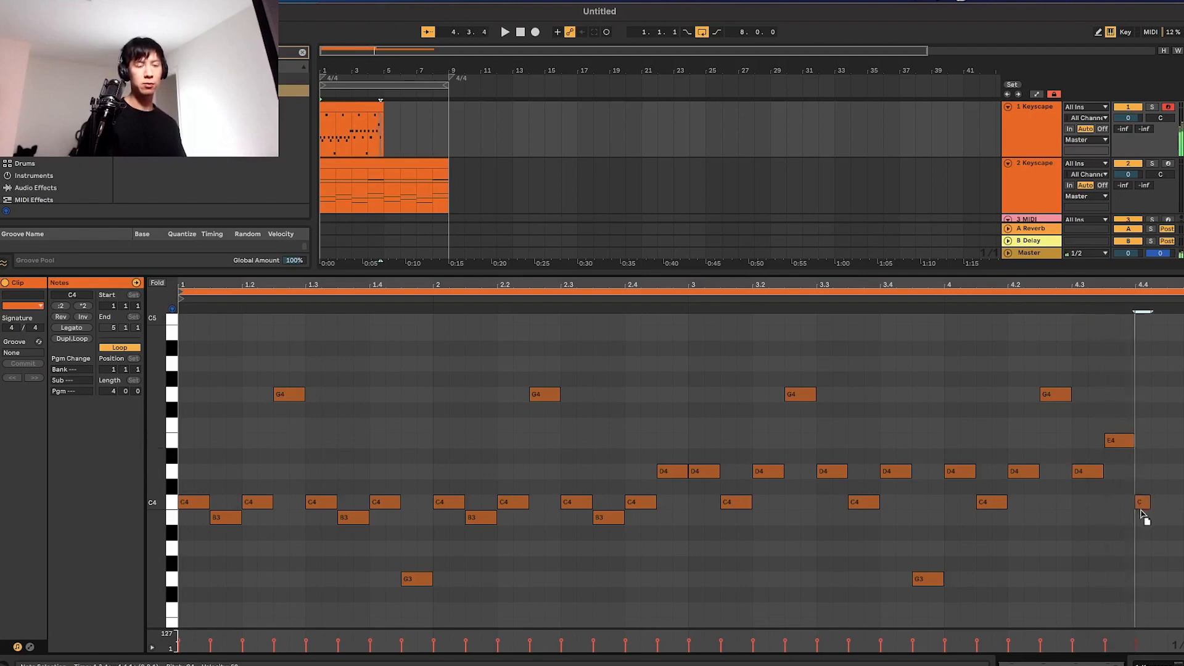
drag(1143, 517, 1166, 517)
double_click(1175, 501)
key(space)
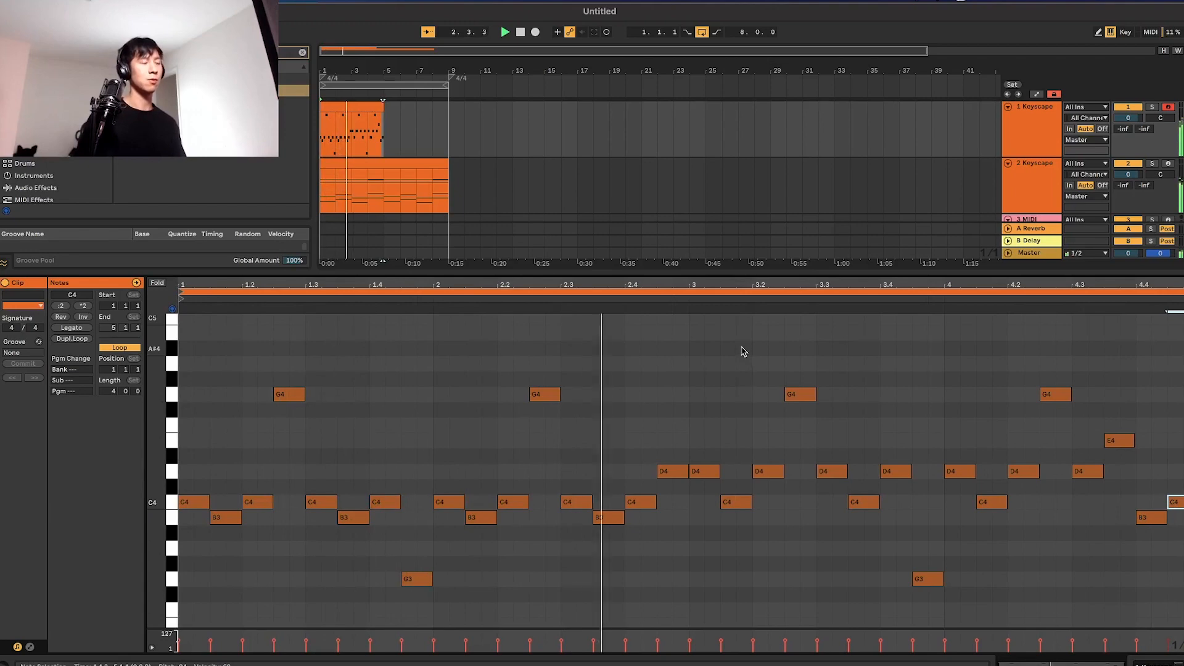
Duplicate the four-bar melody clip on track 1 into bars 5 to 8.
click(363, 107)
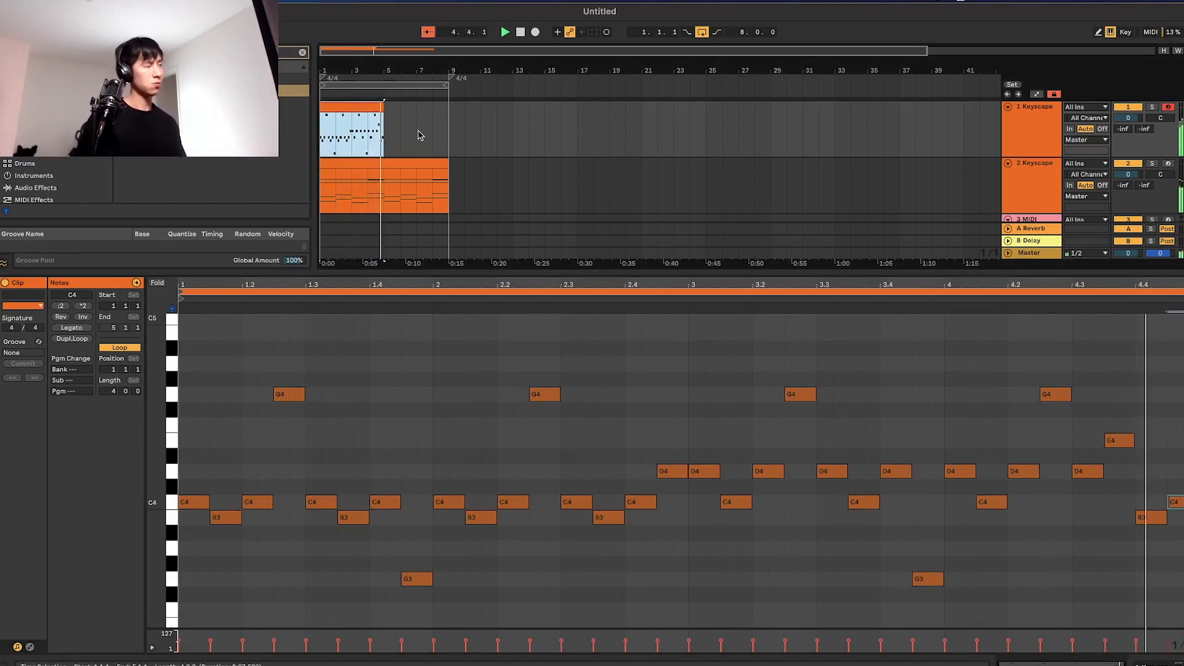
key(space)
key(ctrl+d)
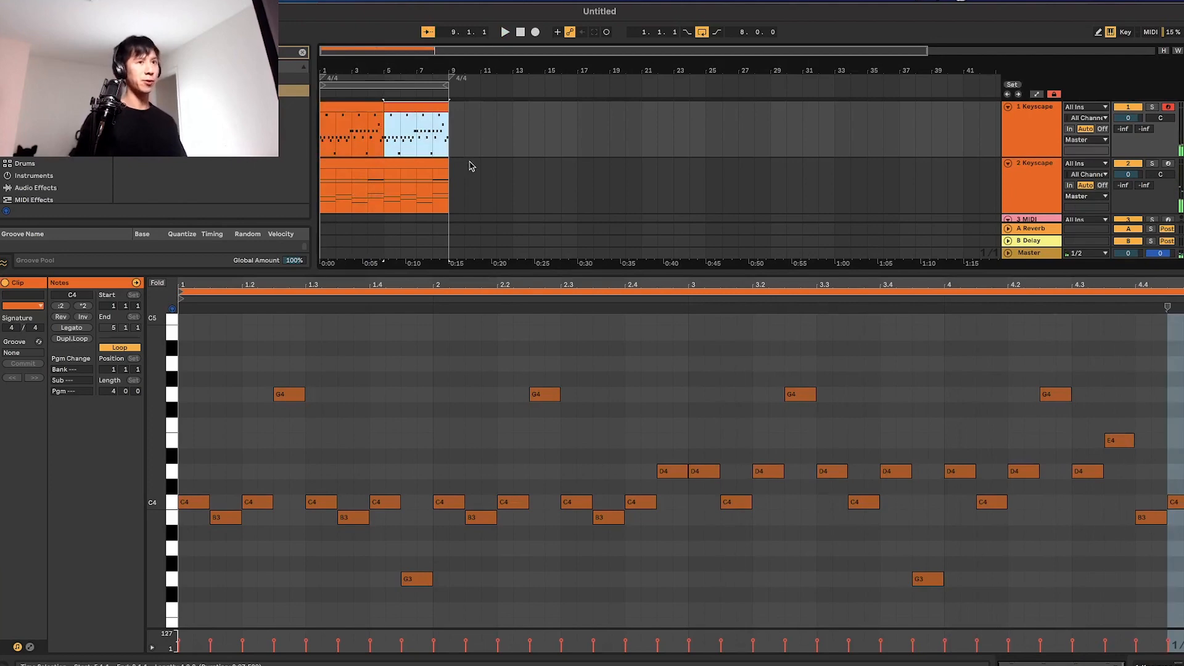
In the second melody clip, change the last four notes of bar 4 to G4, C5, B4 and G4.
click(400, 111)
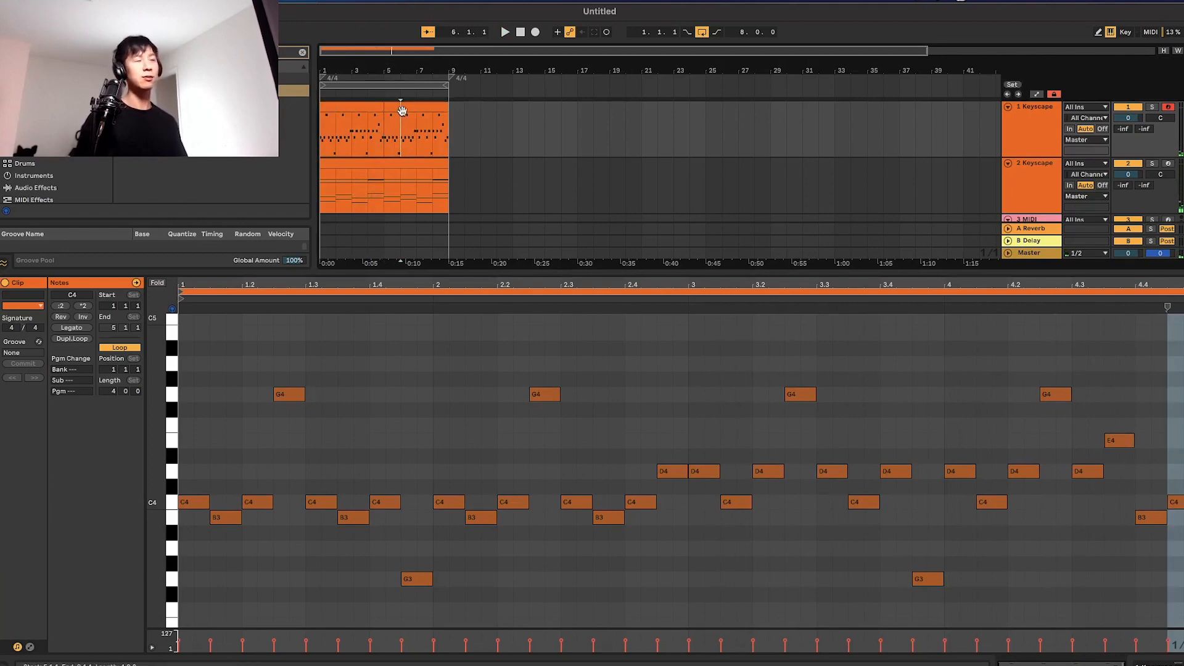
click(402, 111)
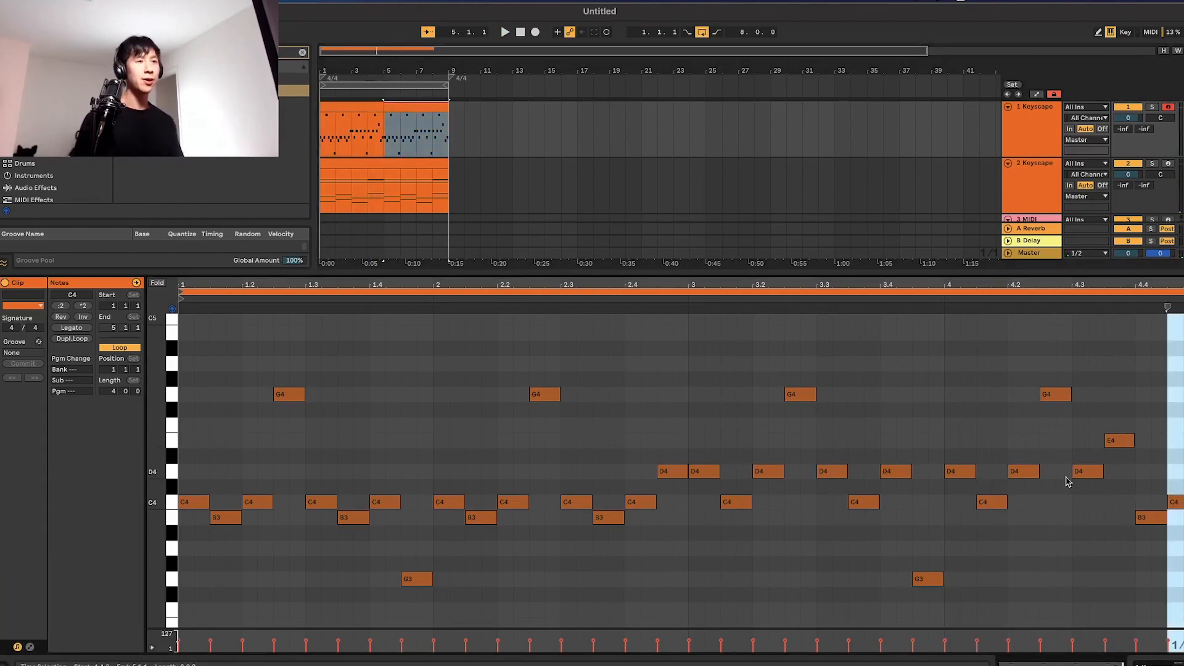
scroll(1084, 466, up, 2)
click(1088, 514)
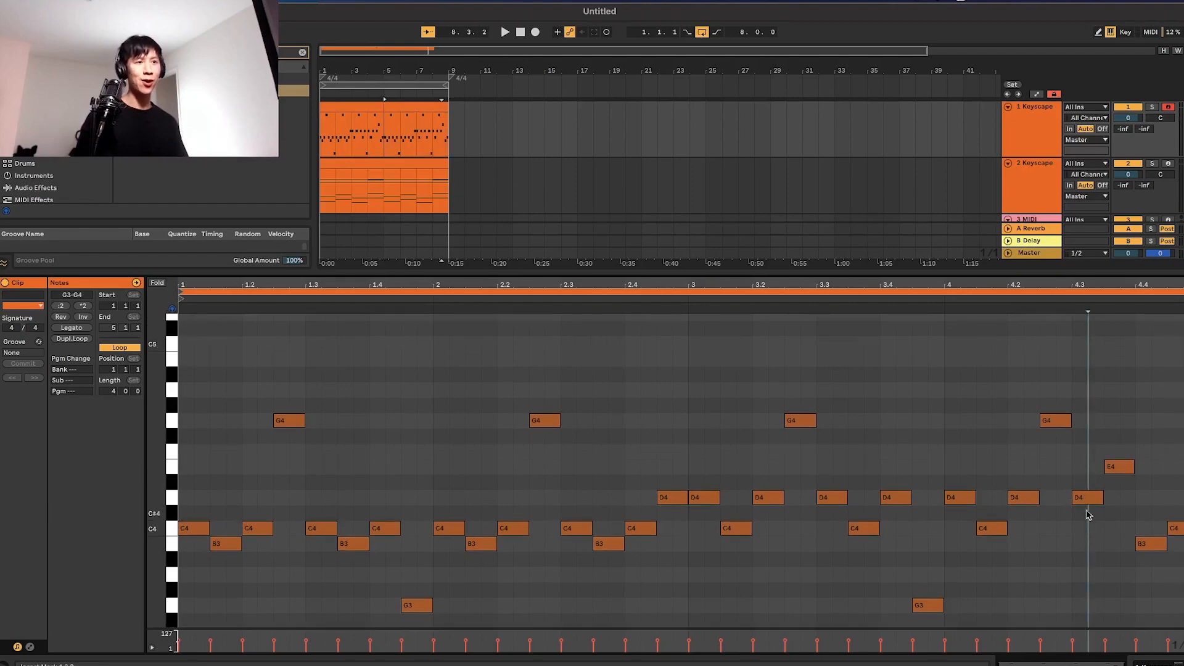
drag(1083, 502, 1084, 426)
drag(1119, 464, 1119, 340)
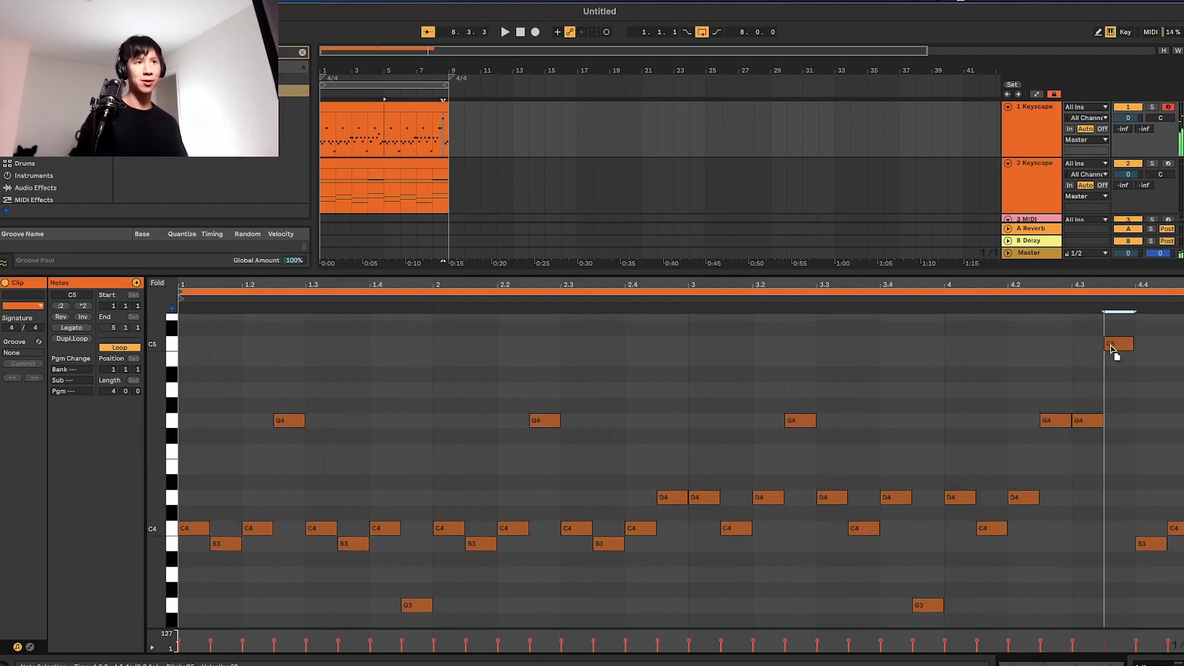
click(1145, 544)
drag(1145, 546, 1145, 362)
drag(1179, 528, 1174, 425)
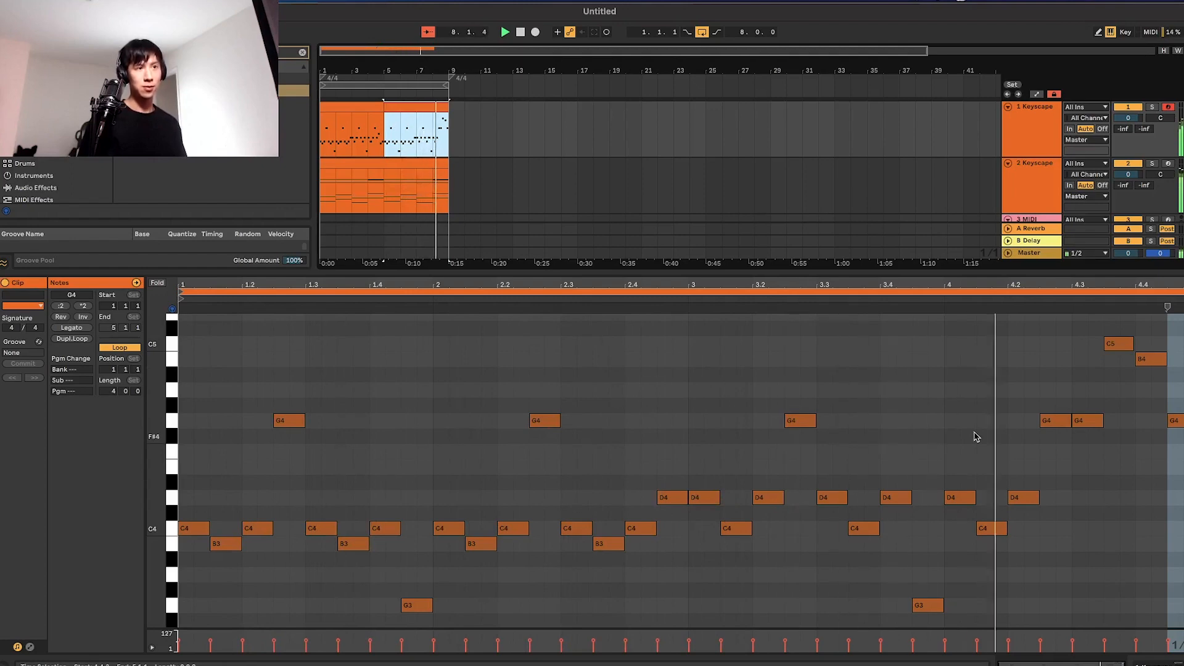
Replace the G4 at 4.3 with a three-sixteenth-long C5 and extend the B4's start back to meet it.
drag(1080, 420, 1119, 343)
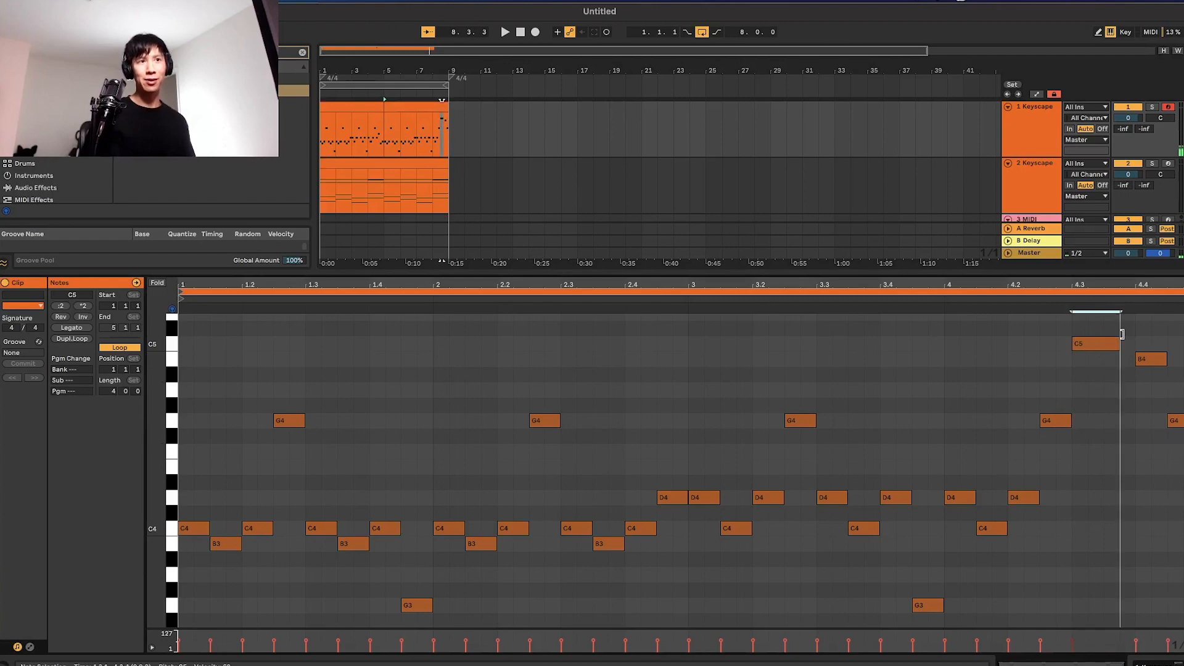
click(1140, 359)
drag(1138, 359, 1121, 359)
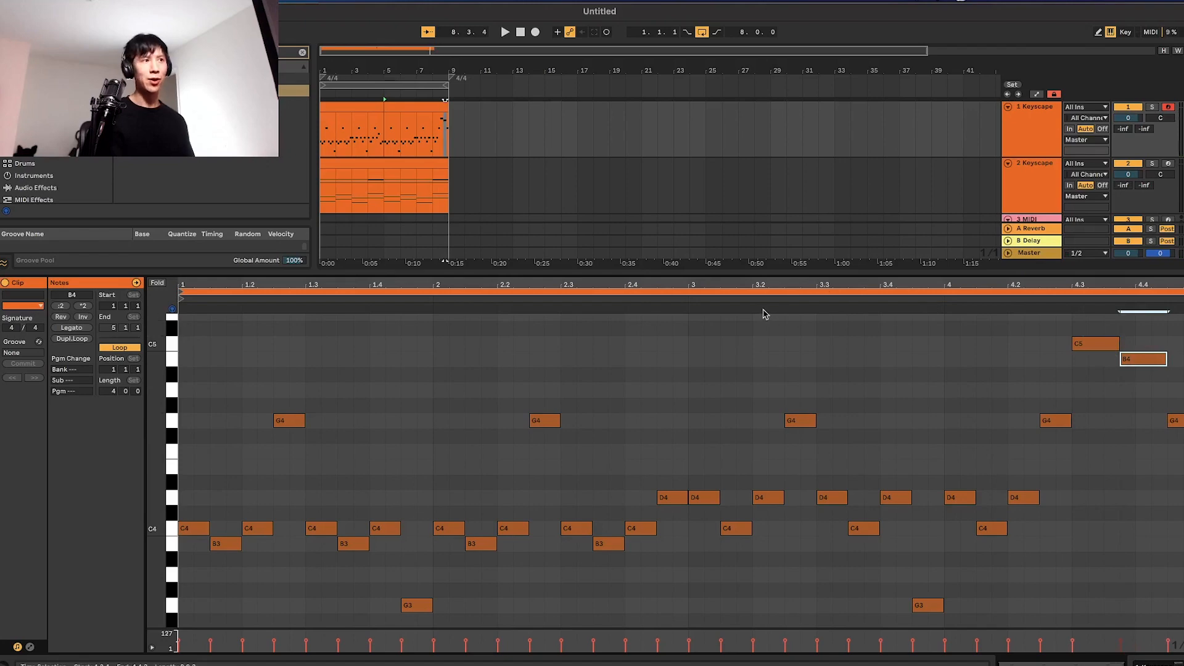
click(652, 297)
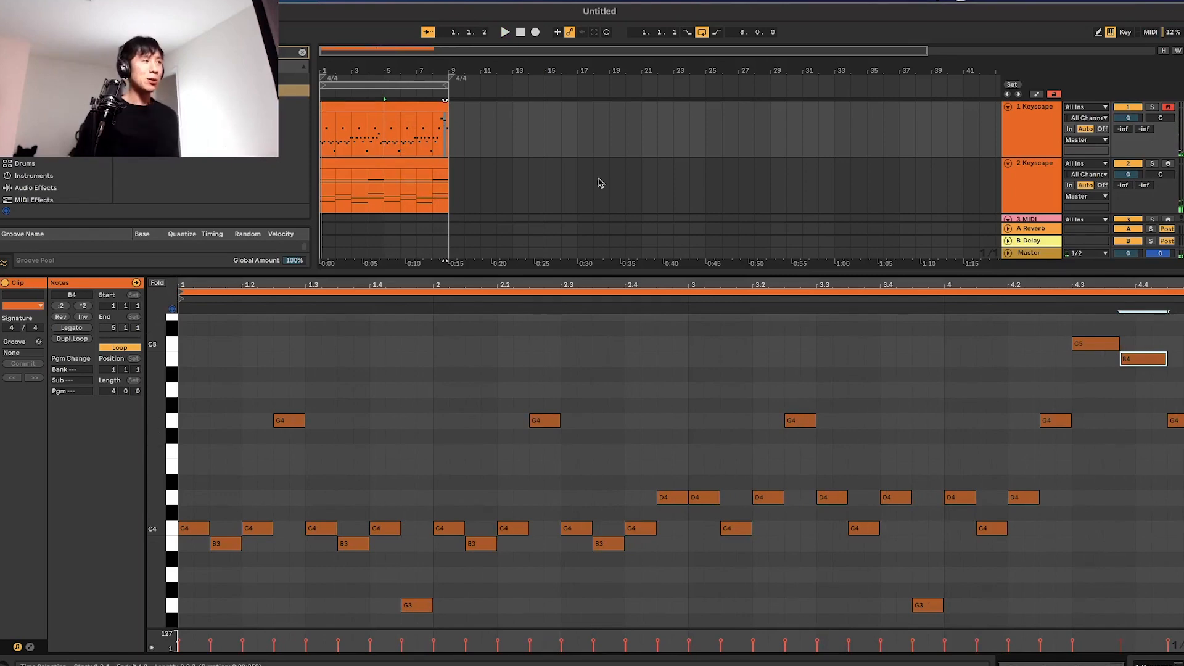
click(1080, 368)
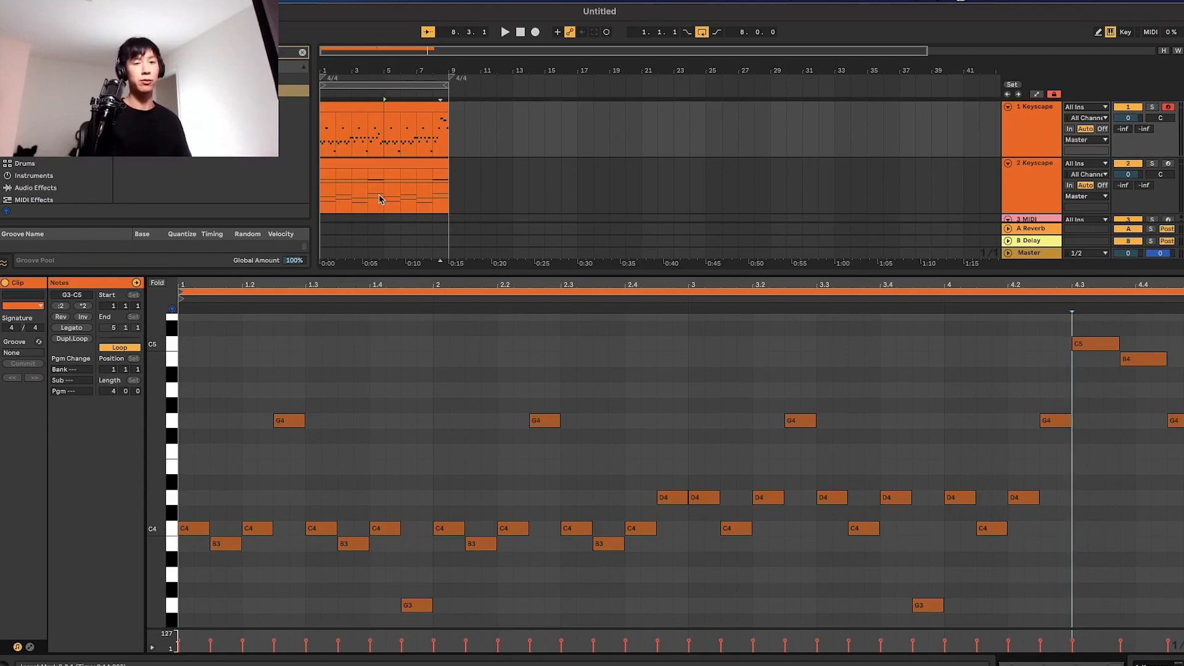
In the first melody clip, move bar 1's third note to C5, fifth to A4 and sixth to D4, and play it.
click(362, 111)
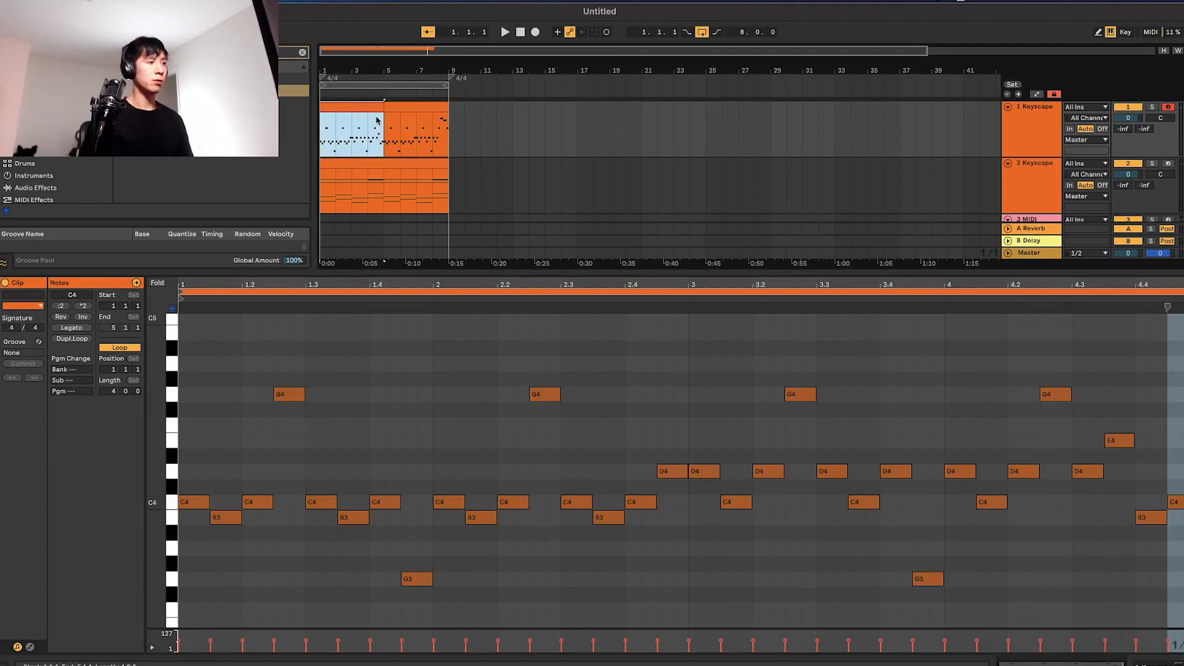
scroll(404, 456, down, 1)
scroll(248, 486, up, 2)
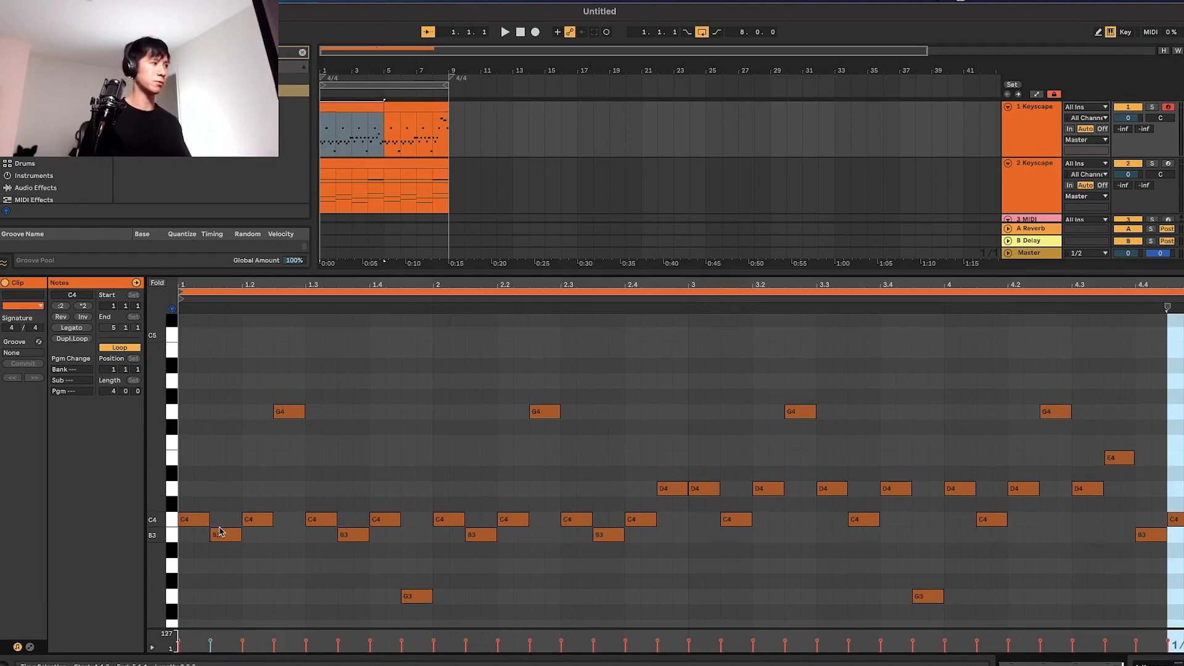
drag(259, 517, 267, 343)
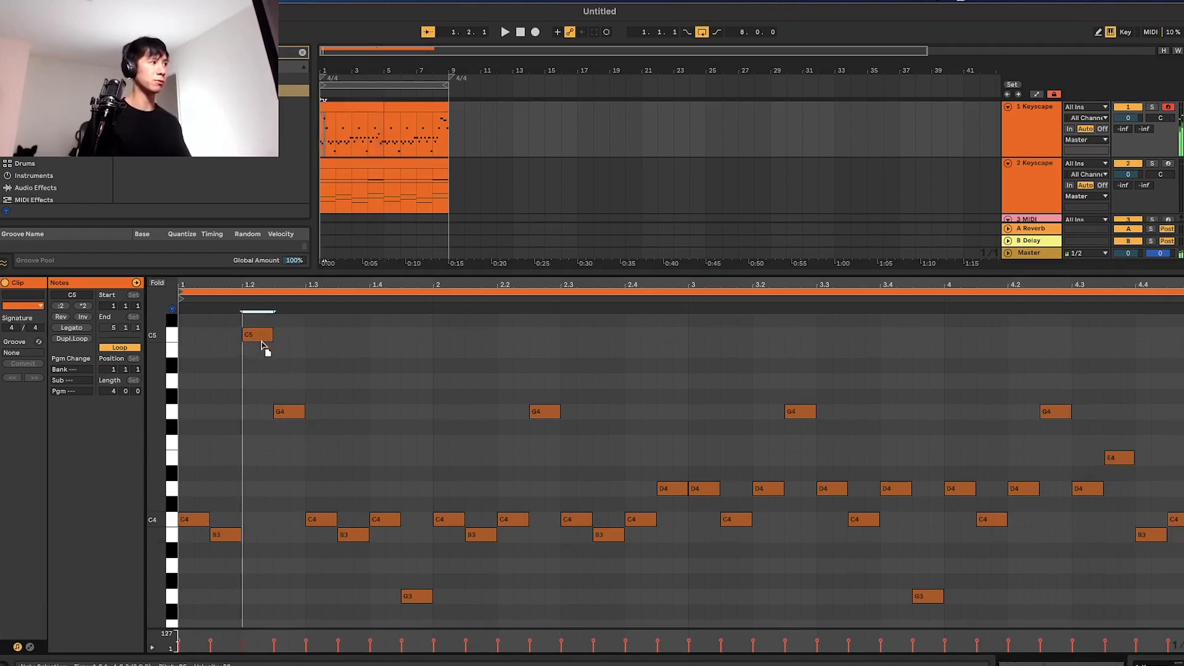
drag(327, 519, 327, 383)
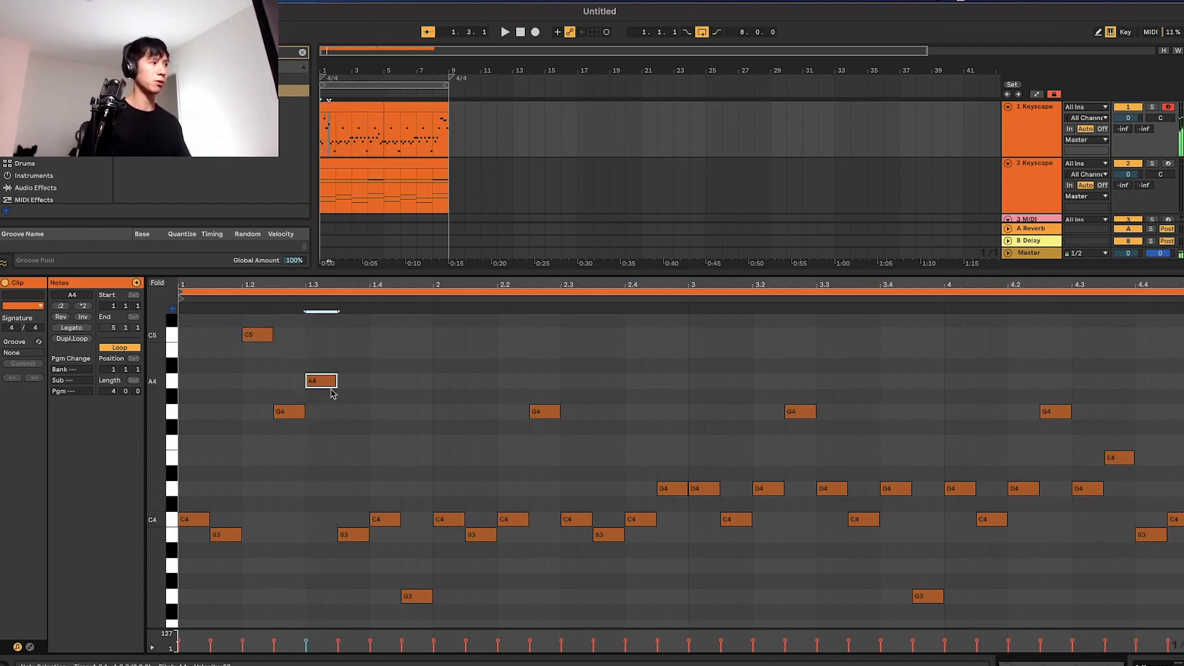
drag(355, 532, 346, 489)
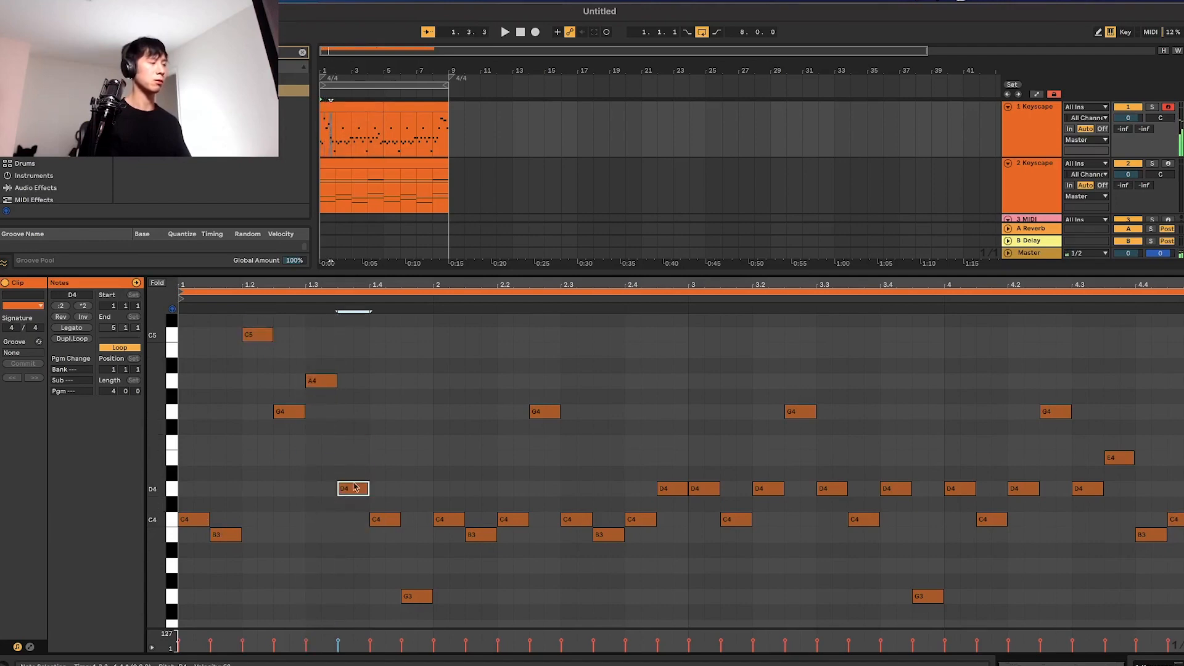
key(space)
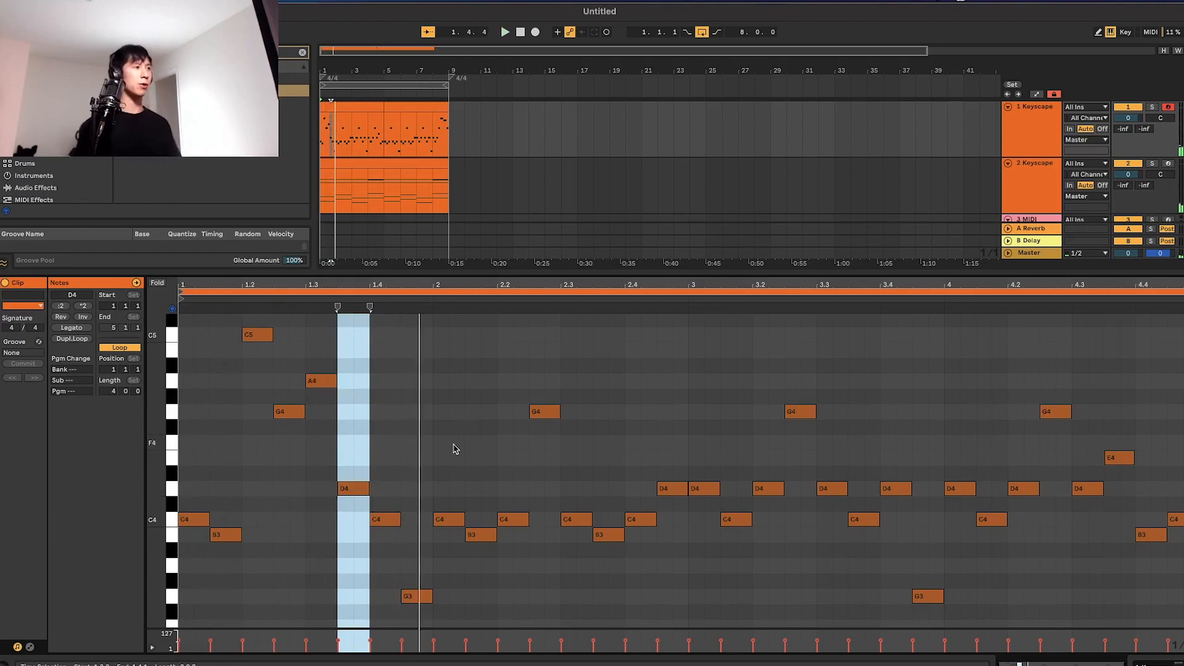
scroll(449, 405, up, 2)
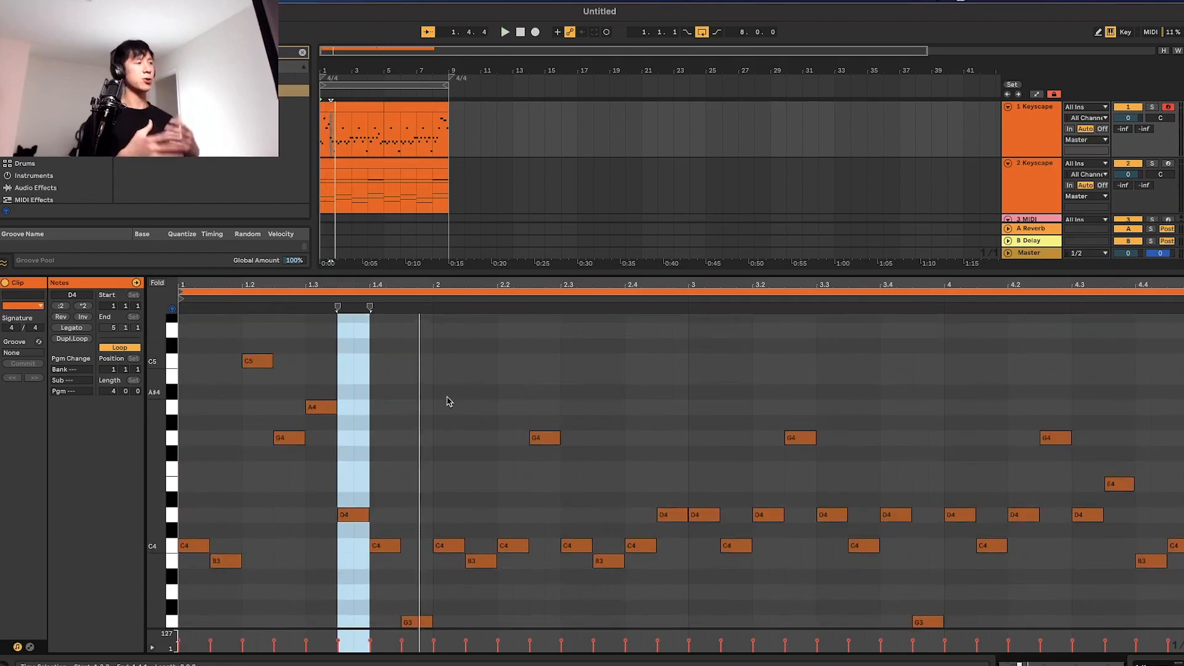